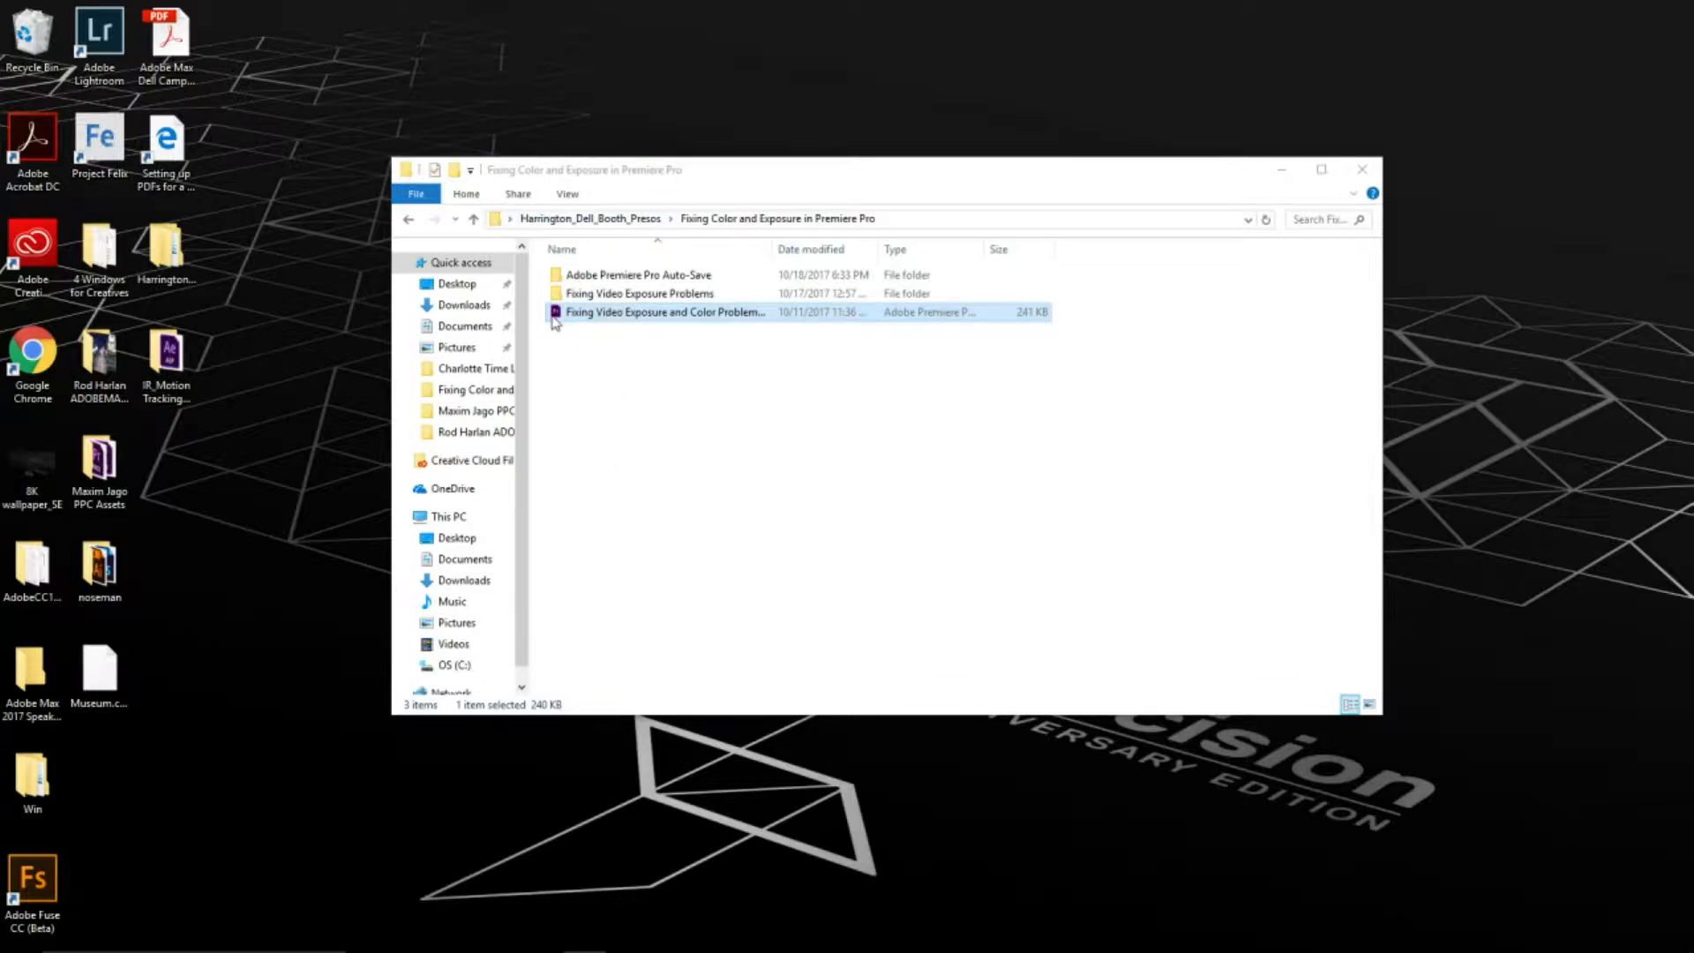
# - Open the Fixing Video Exposure and Color Problems starter project and its 1_1_Evaluate sequence from the Evaluating Images bin
pyautogui.doubleClick(564, 312)
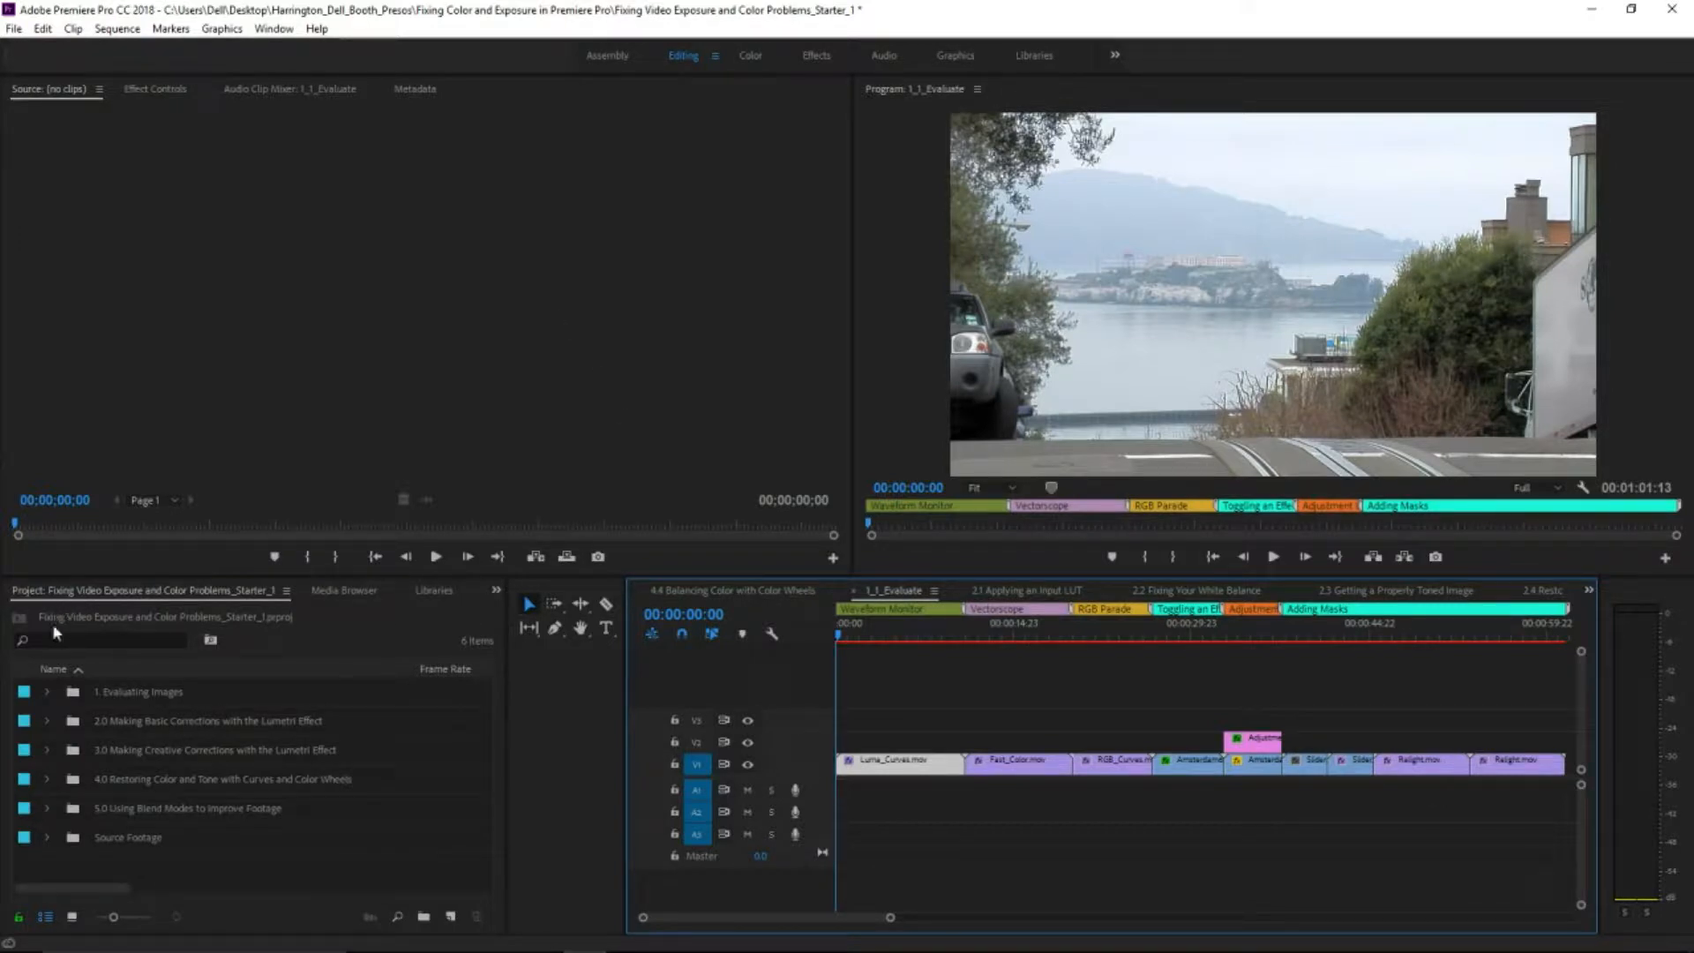
pyautogui.click(46, 692)
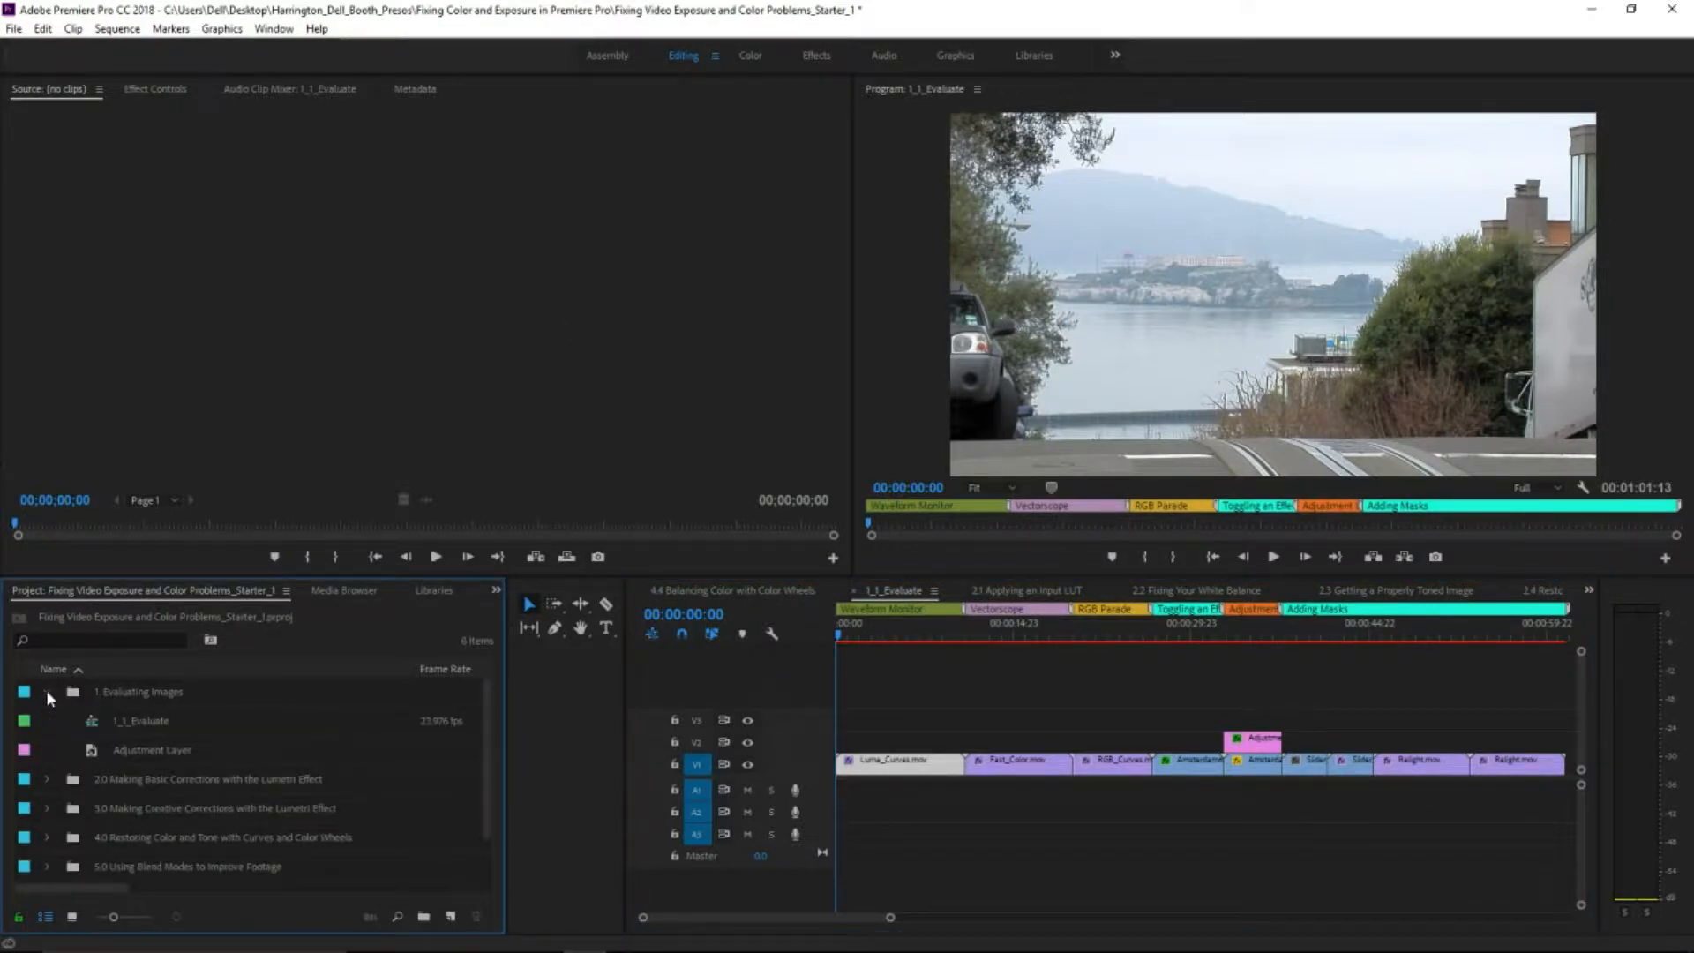
pyautogui.doubleClick(92, 731)
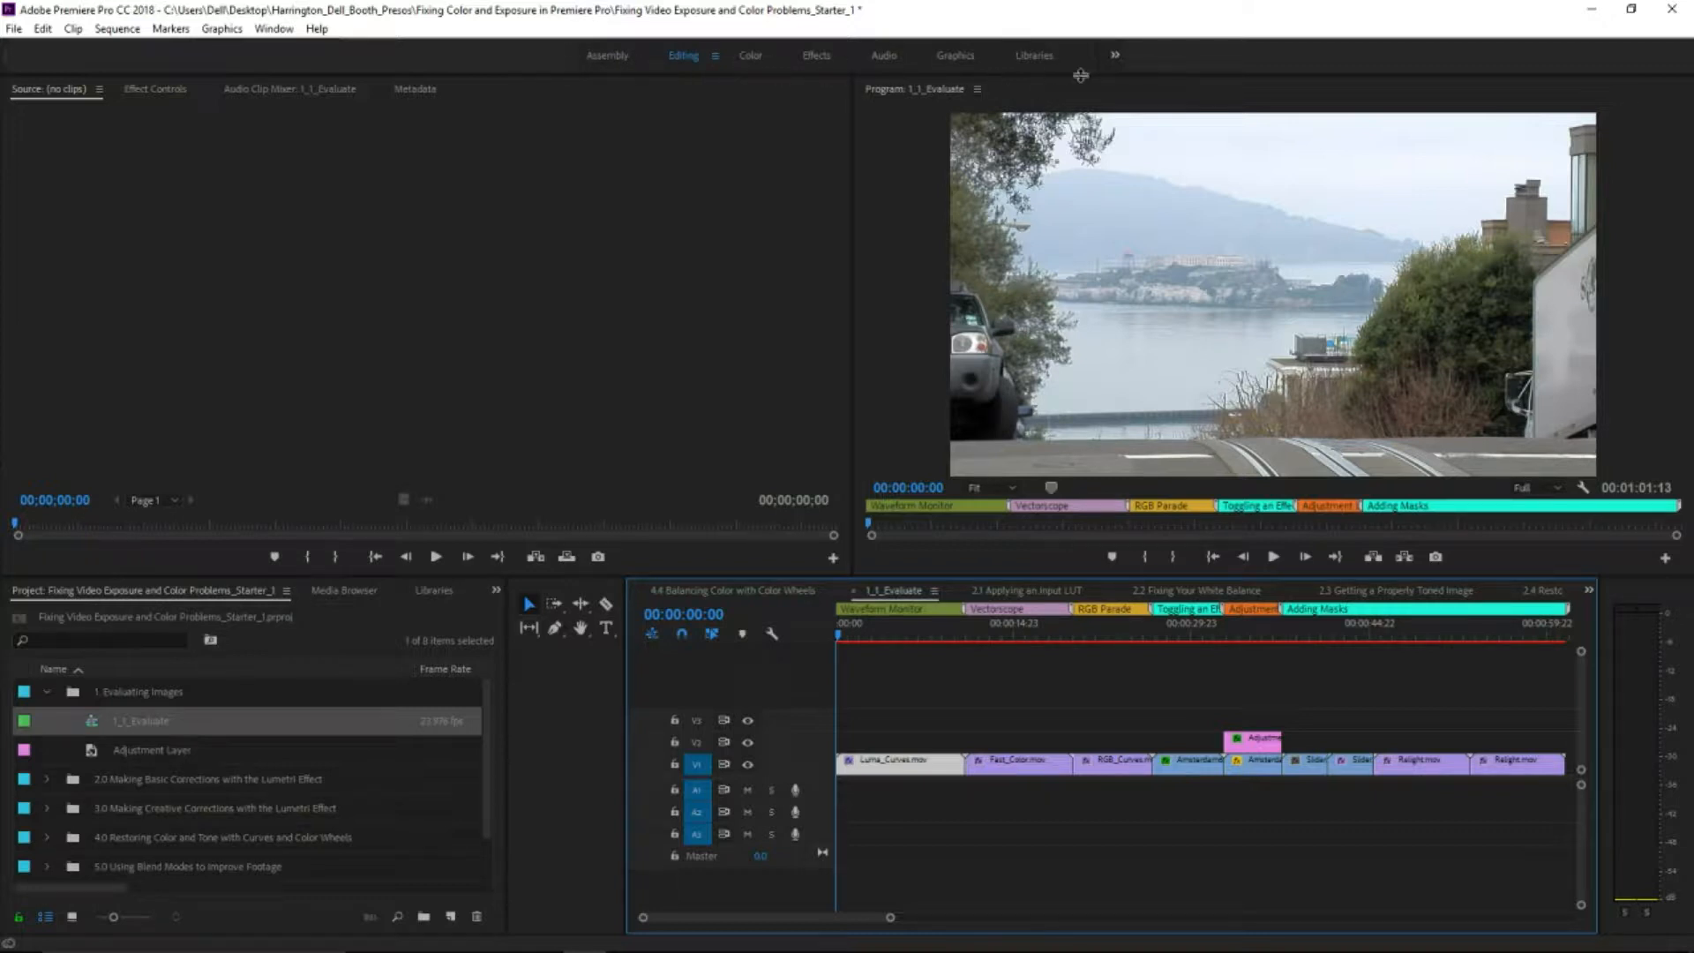
# - Switch to the Color workspace and reset it to its saved layout
pyautogui.click(750, 56)
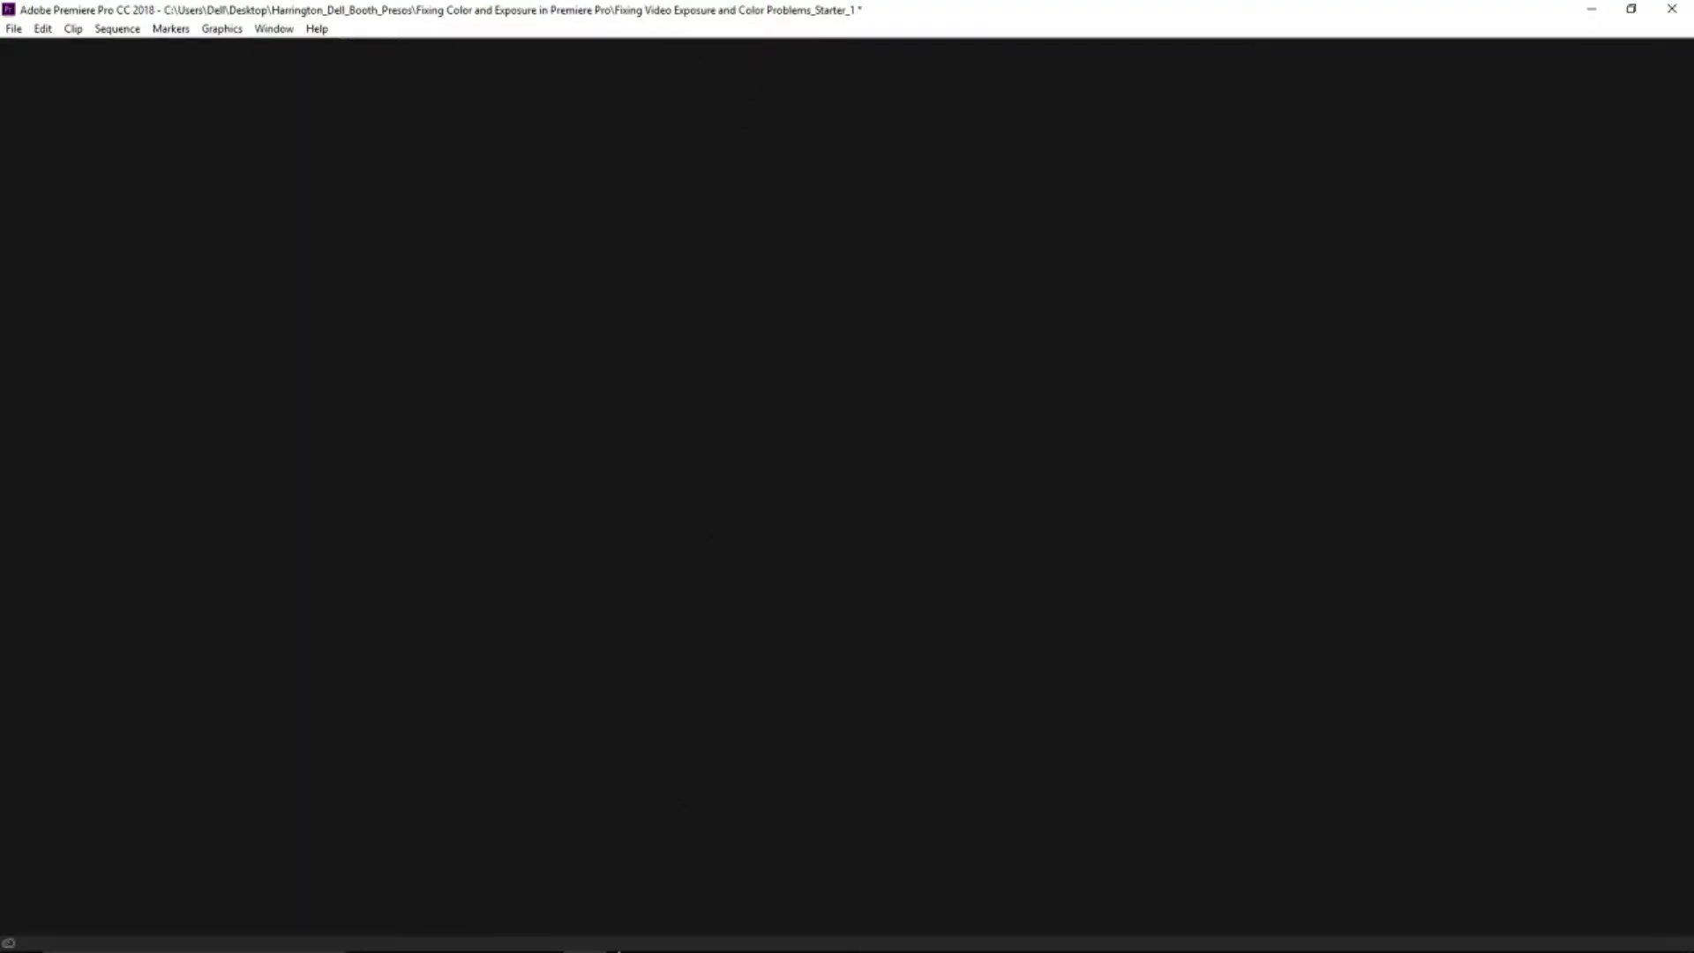
pyautogui.click(275, 30)
pyautogui.moveTo(283, 48)
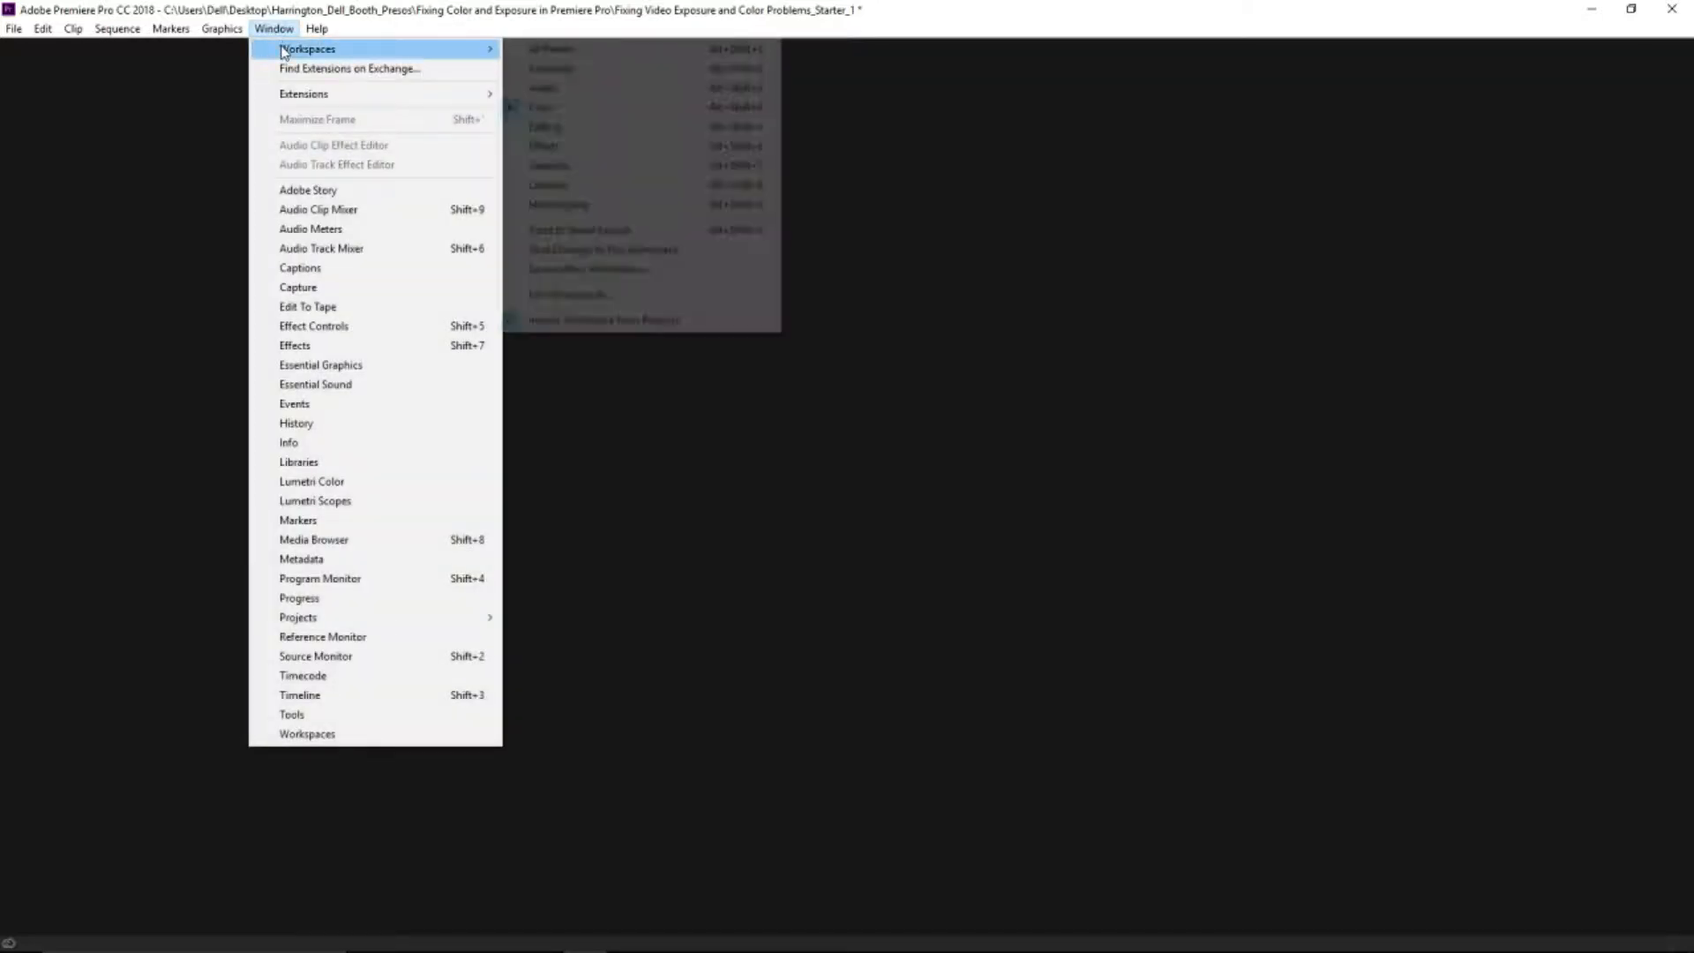
pyautogui.click(628, 231)
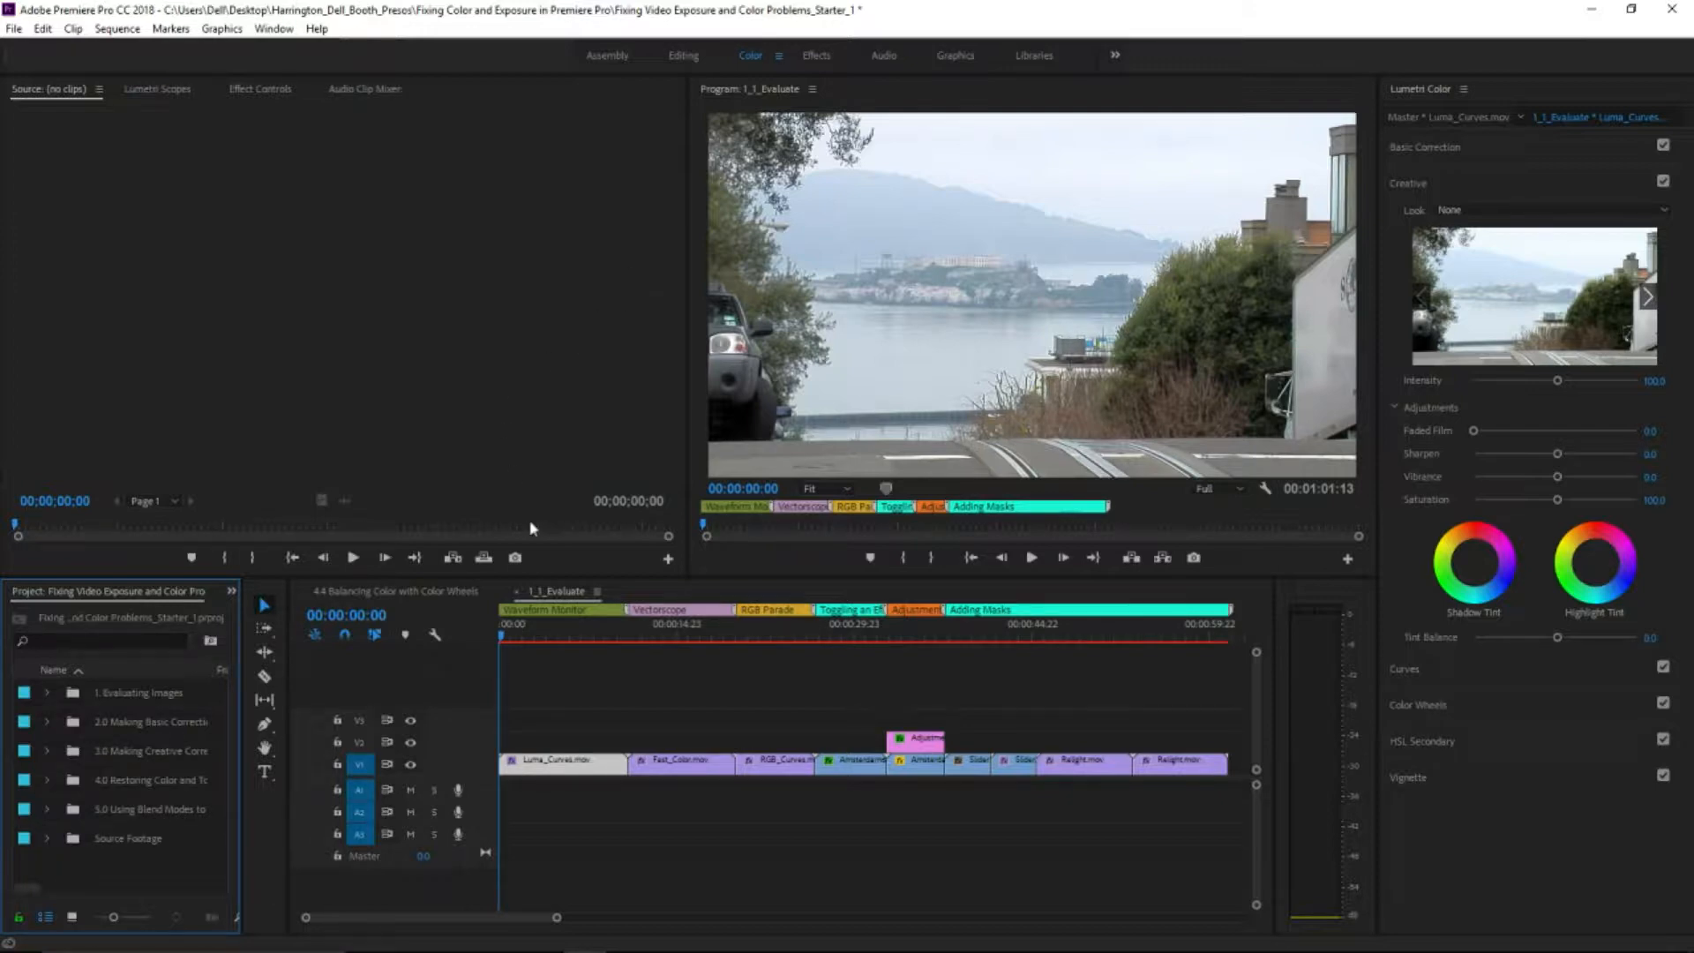
# - Move the playhead to 00:00:06:01 and display the Lumetri Scopes with the waveform type set to RGB
pyautogui.moveTo(559, 631); pyautogui.dragTo(574, 637)
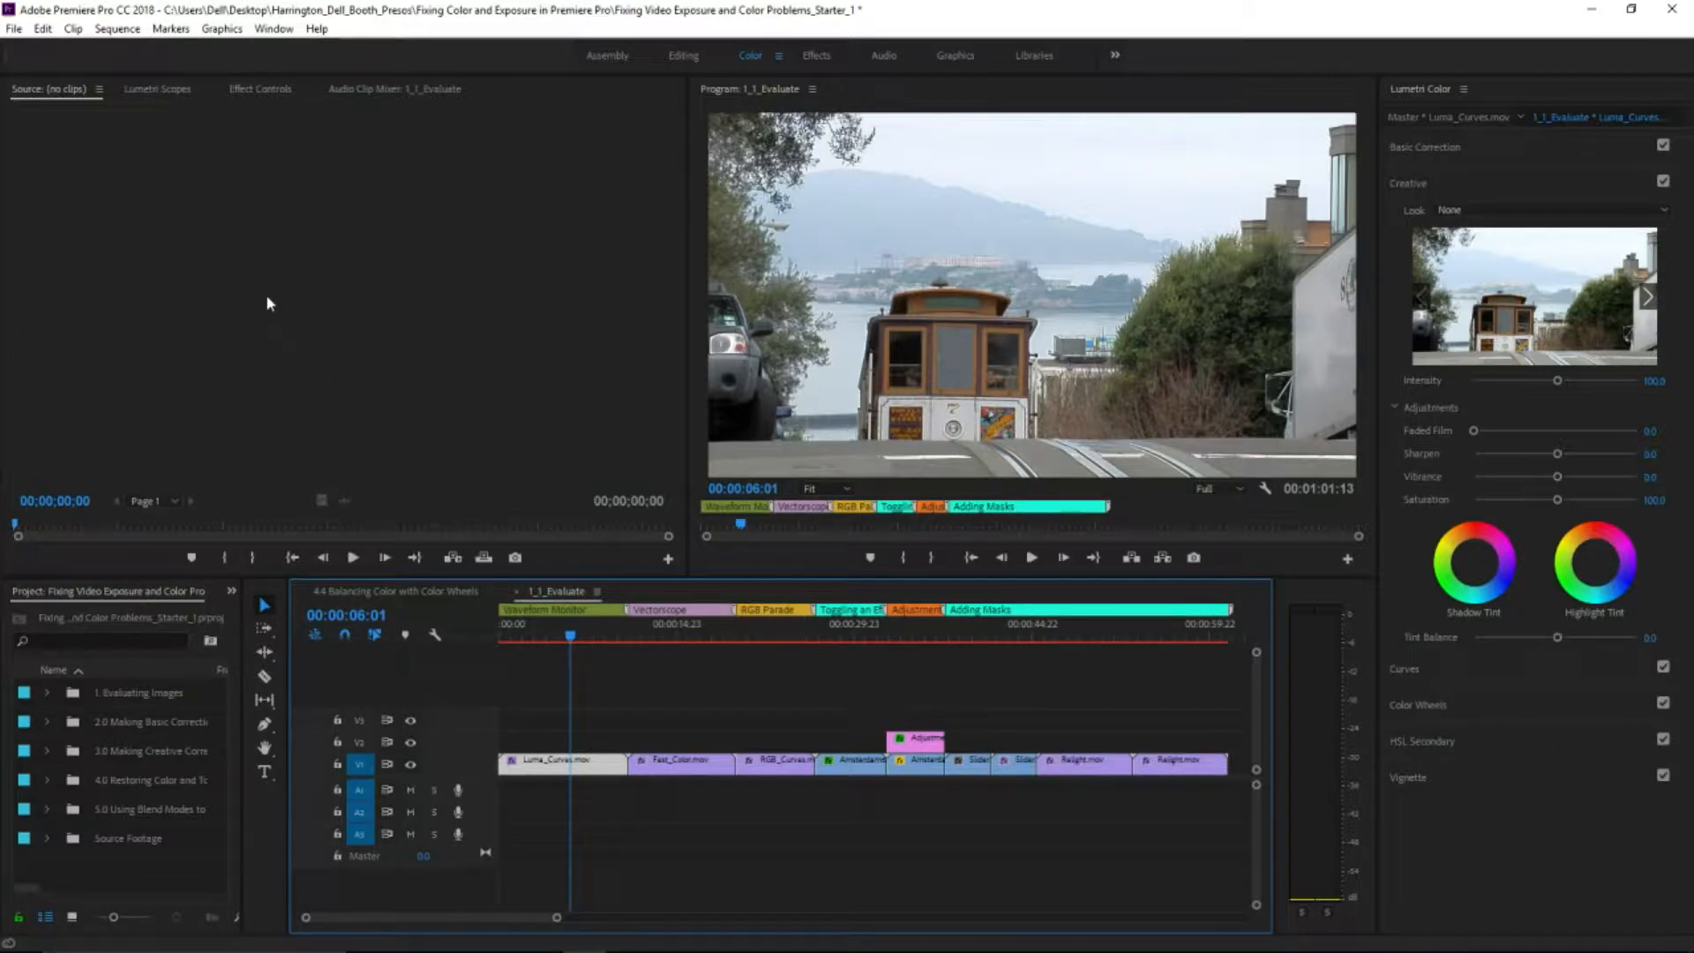
pyautogui.click(170, 92)
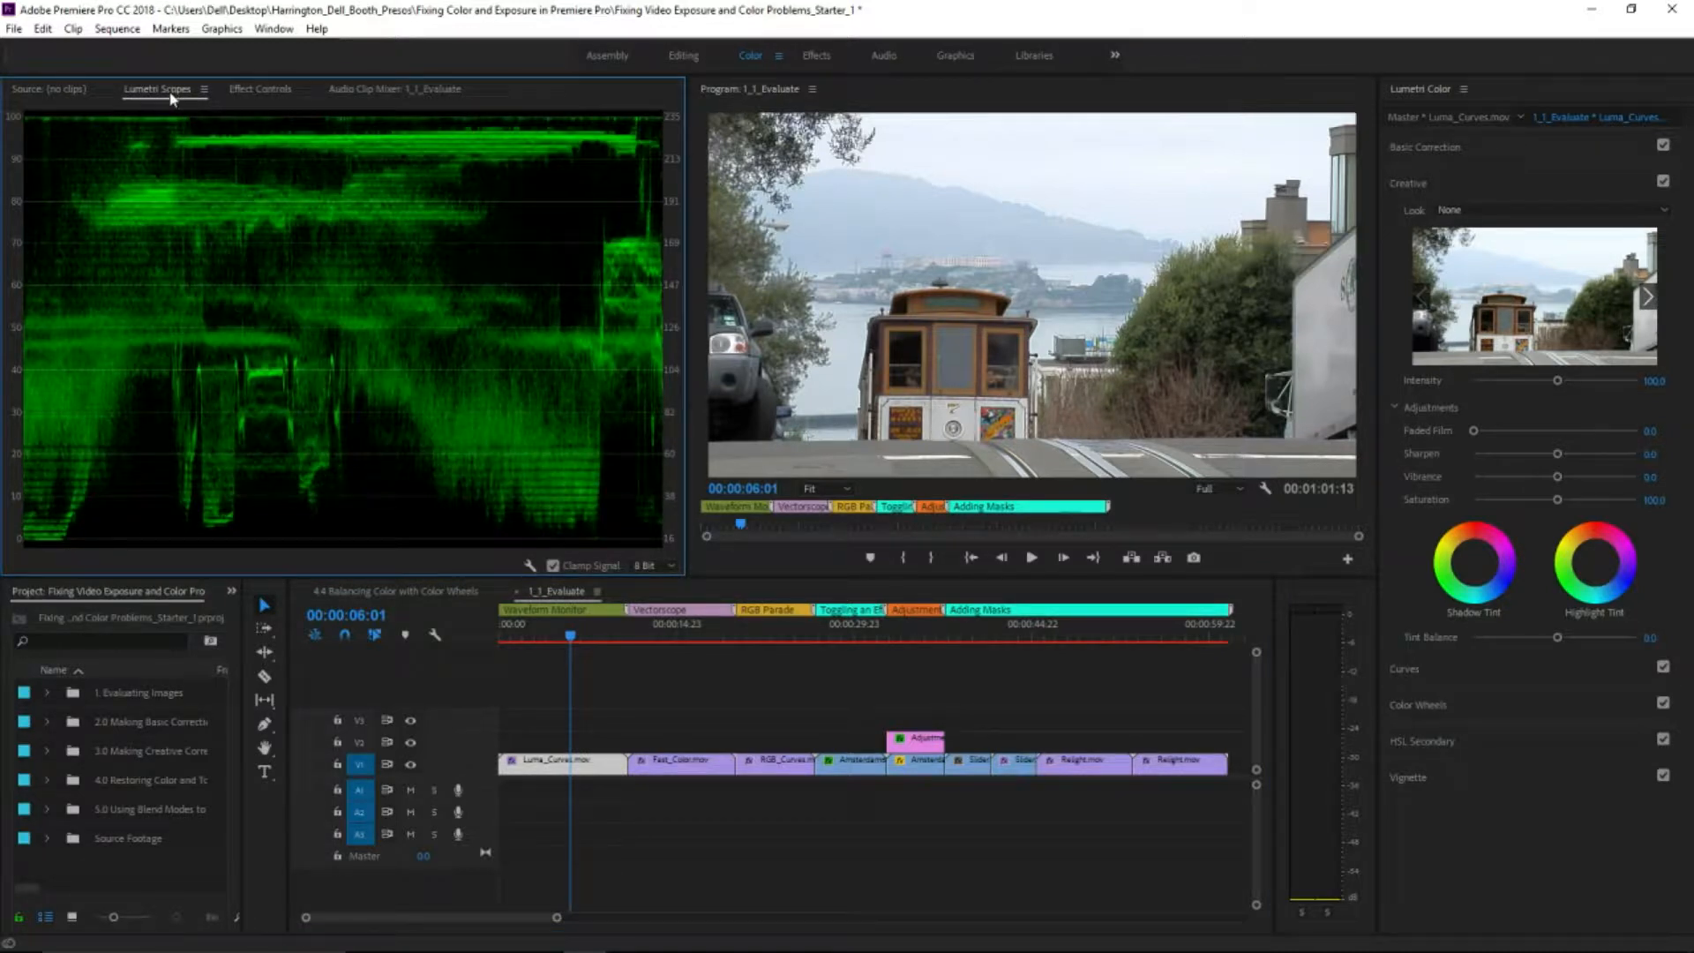
pyautogui.click(528, 566)
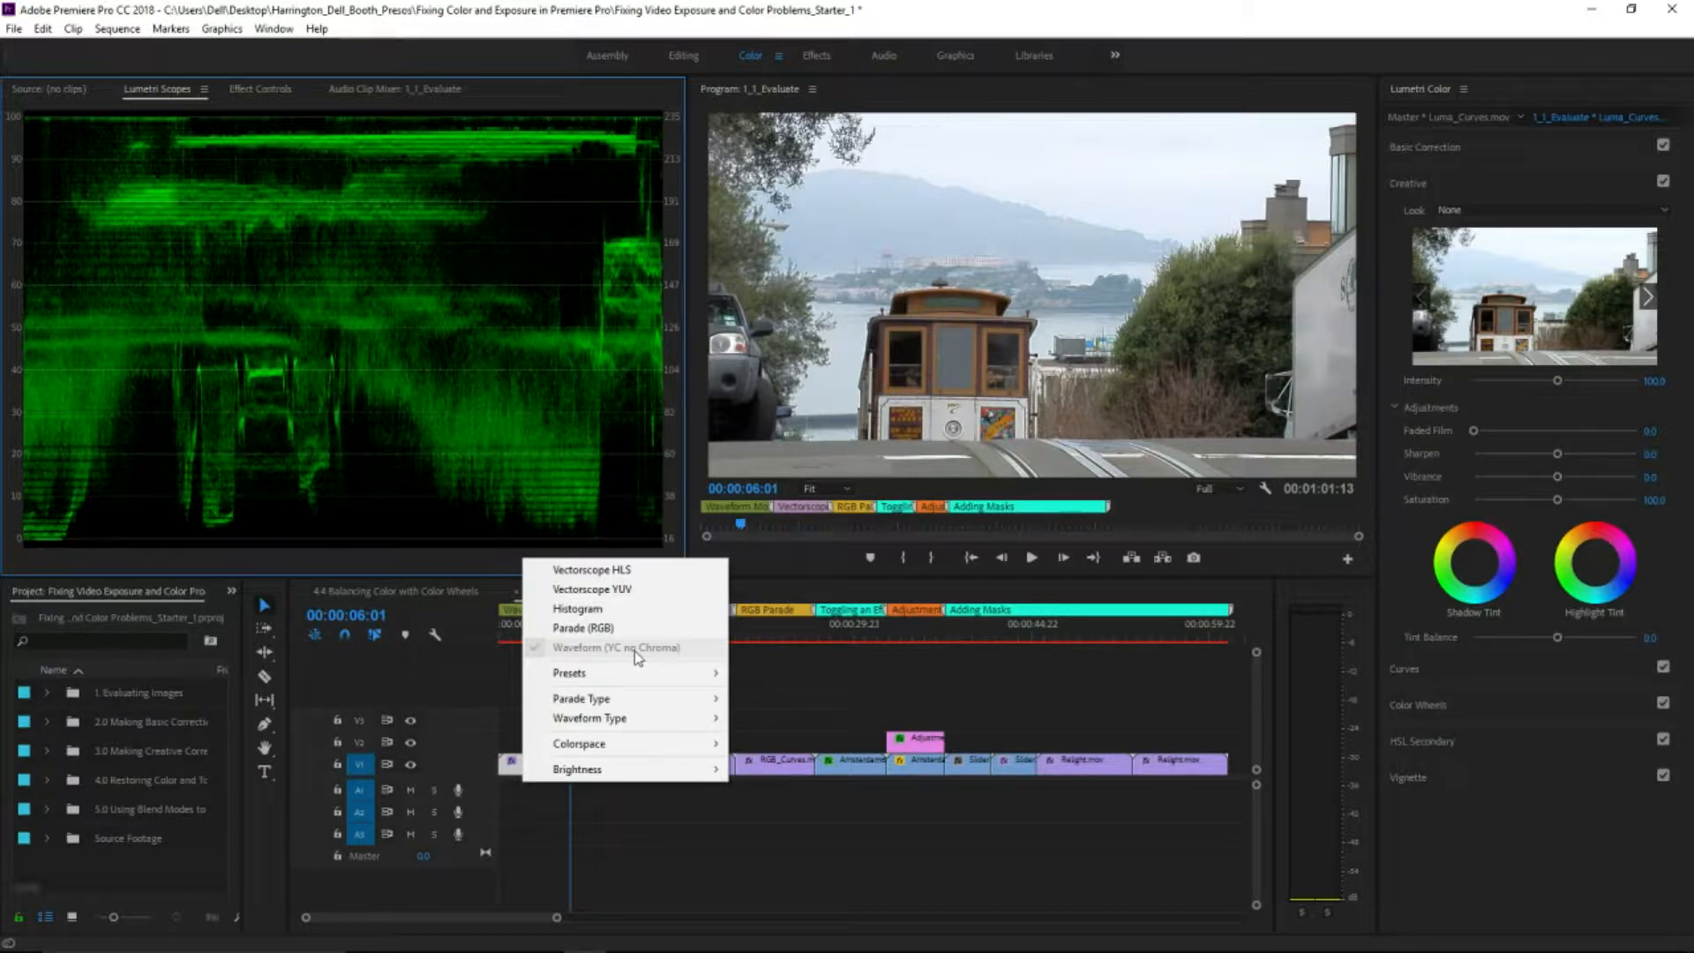
pyautogui.moveTo(671, 718)
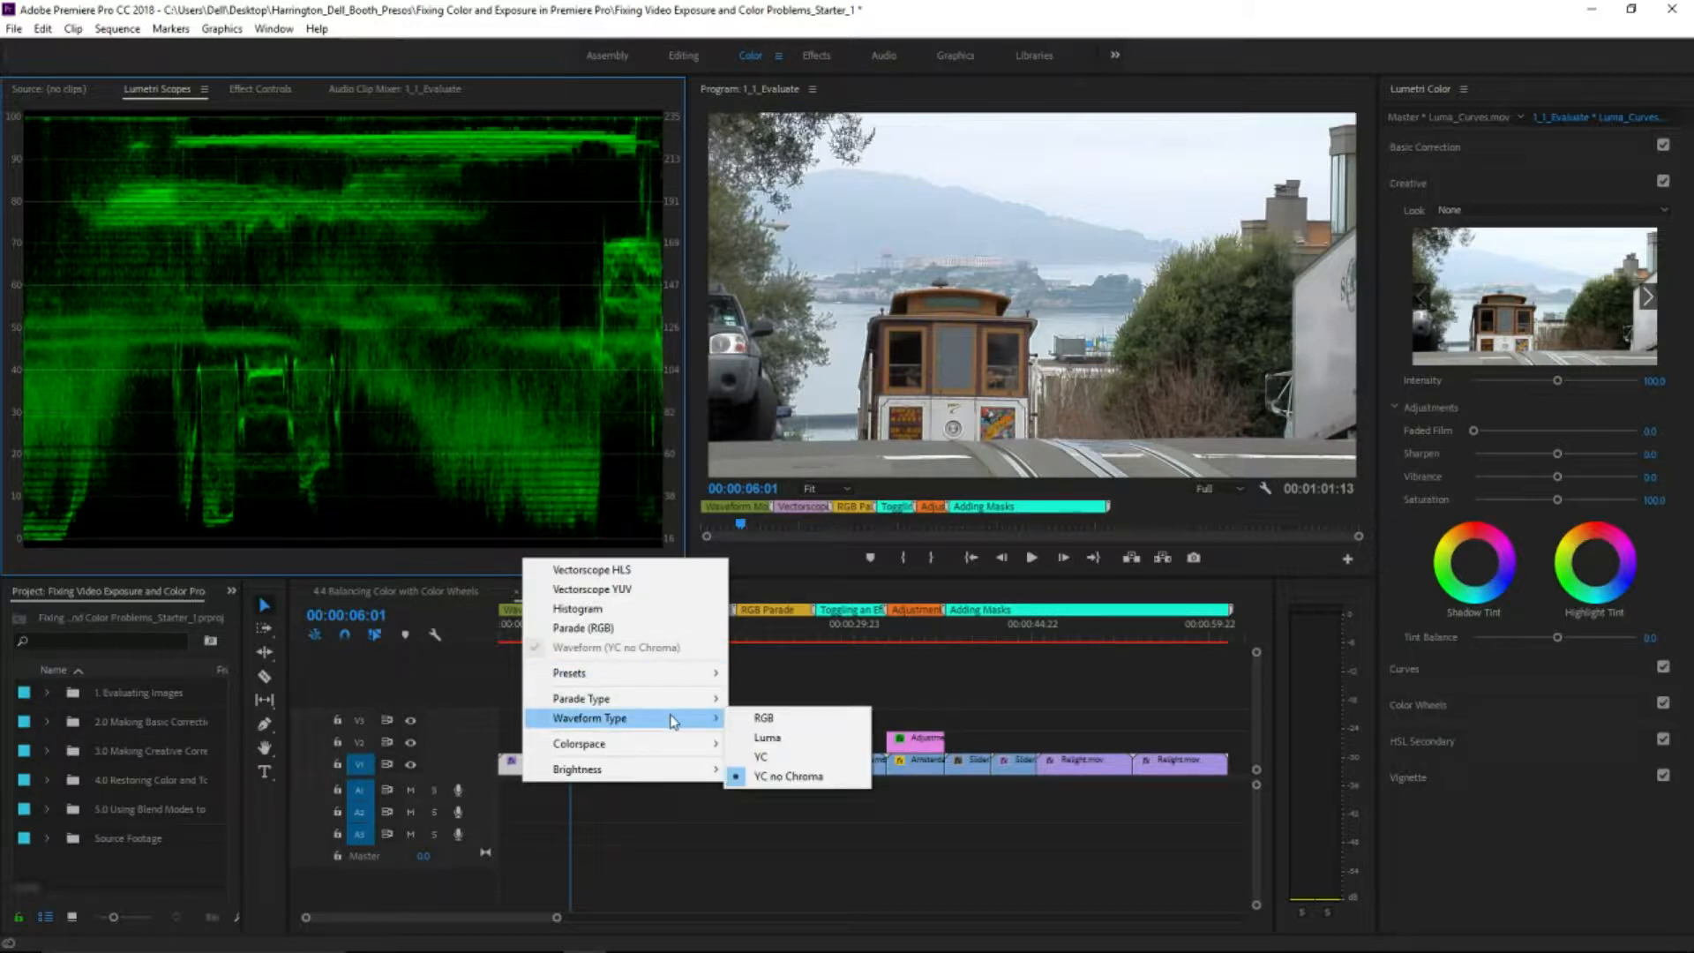
pyautogui.click(766, 721)
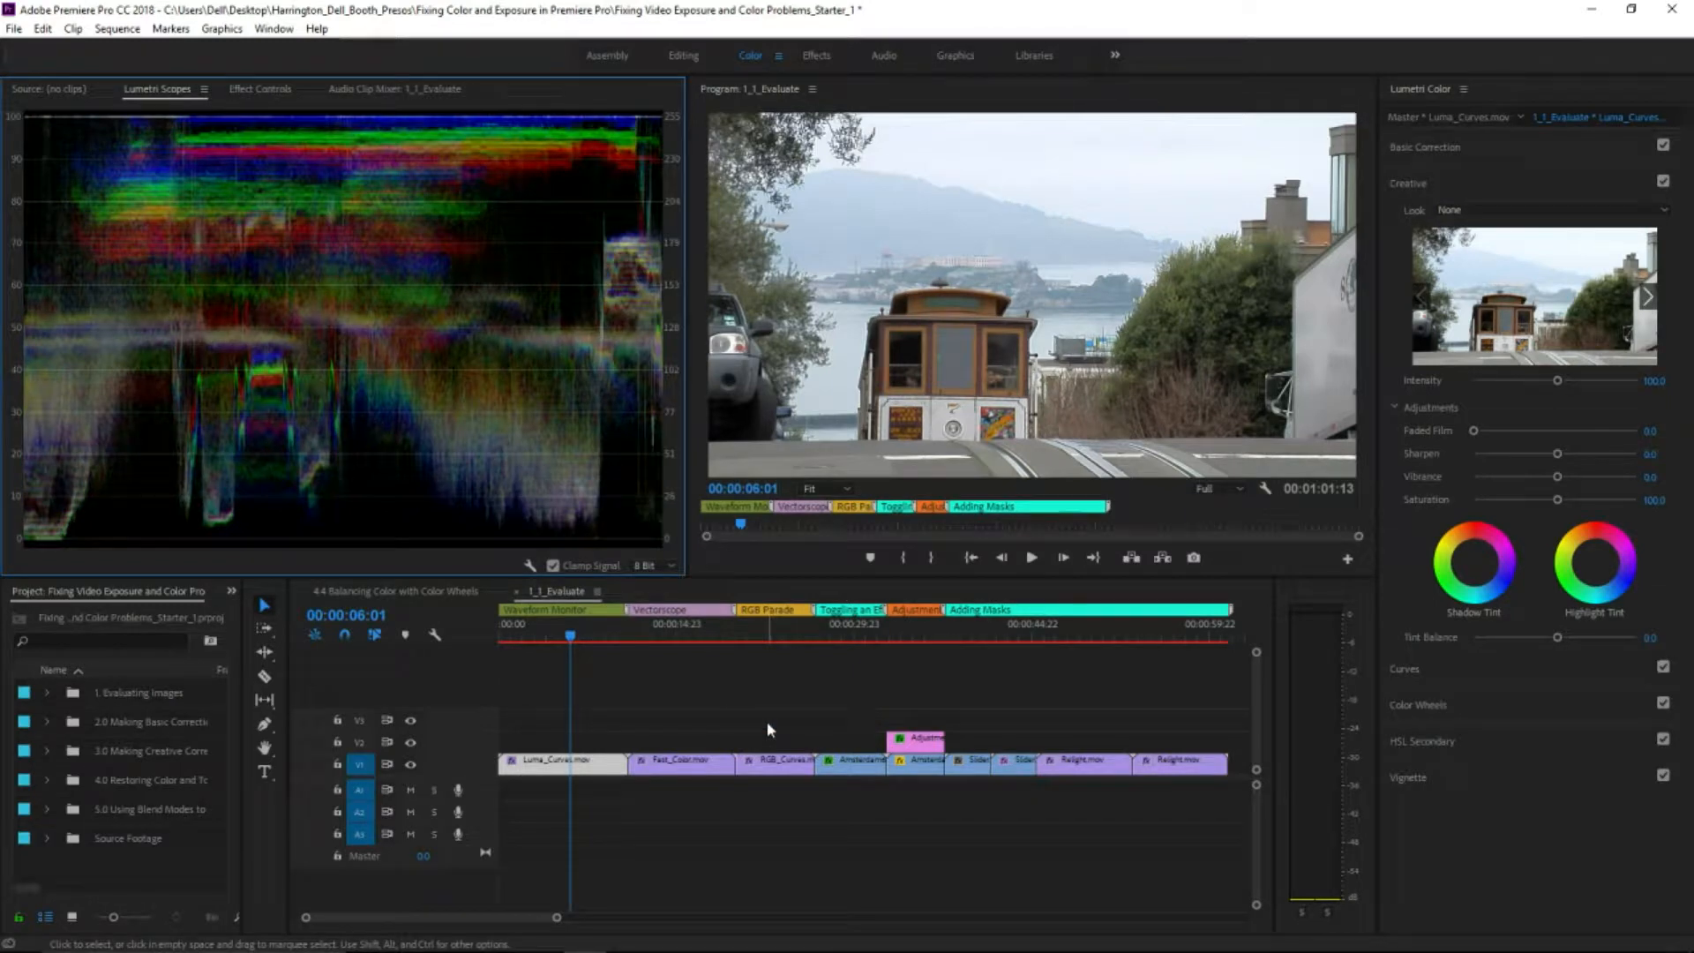
# - At 00:00:08:22, lower the cable car clip's Highlights to about -89 and Whites to about -22, comparing with Basic Correction off and on
pyautogui.moveTo(578, 636)
pyautogui.mouseDown()
pyautogui.moveTo(533, 637)
pyautogui.moveTo(631, 642)
pyautogui.moveTo(579, 653)
pyautogui.moveTo(605, 649)
pyautogui.mouseUp()
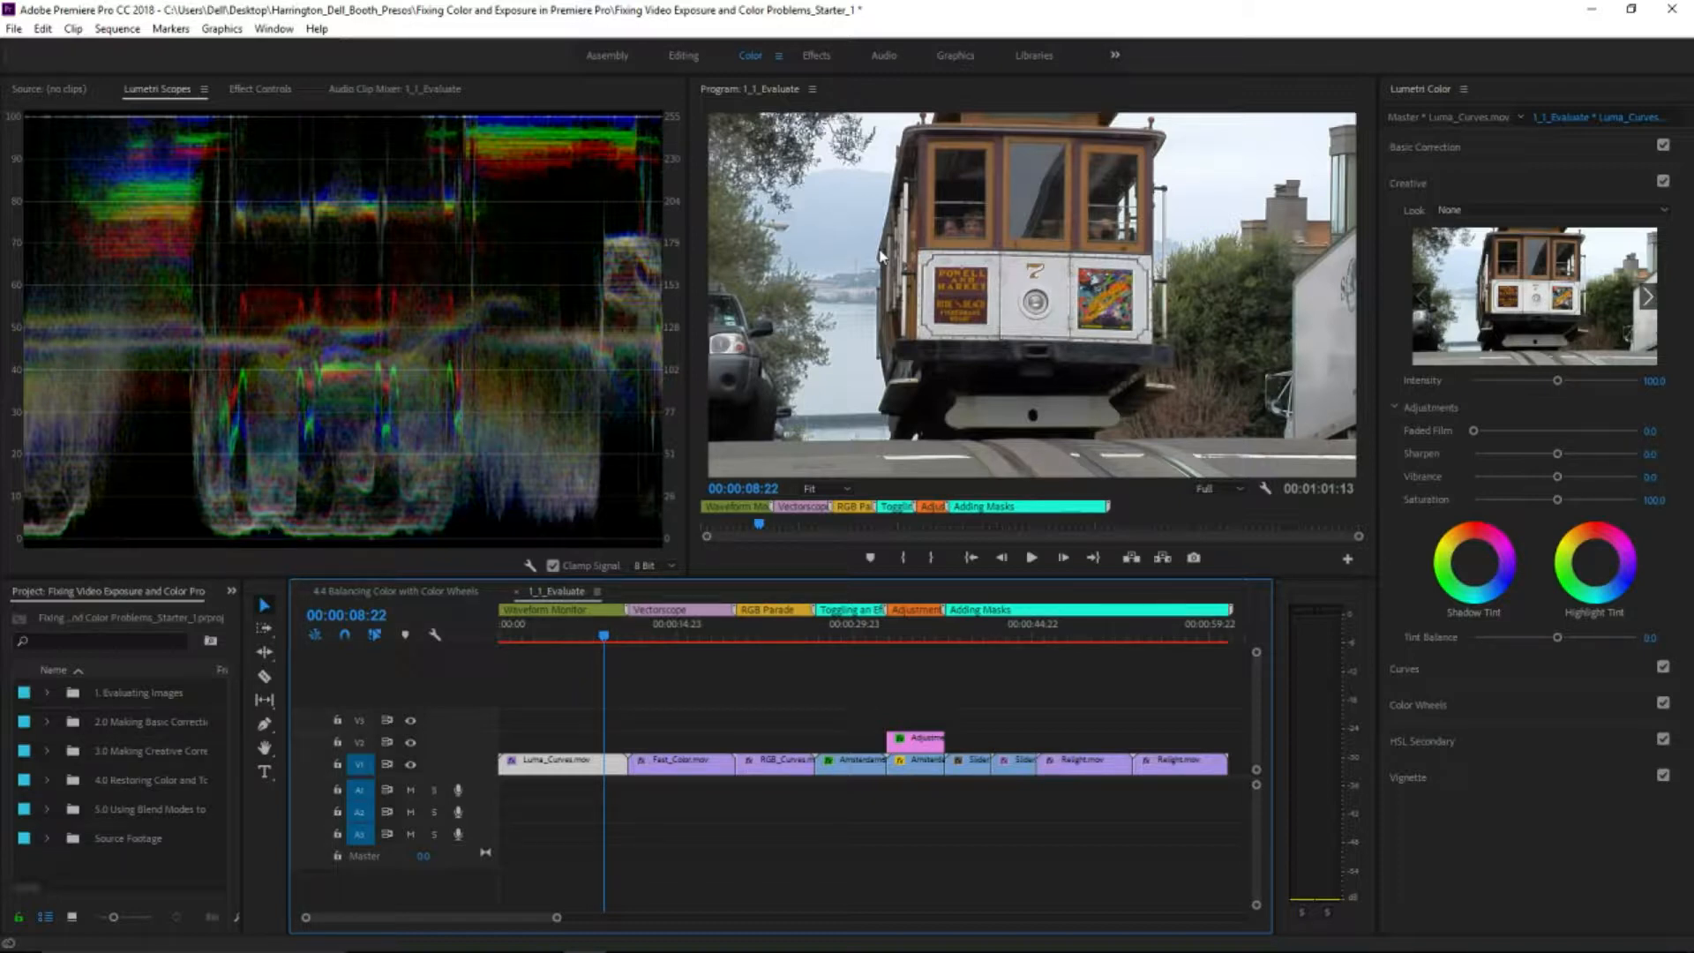
pyautogui.click(1564, 150)
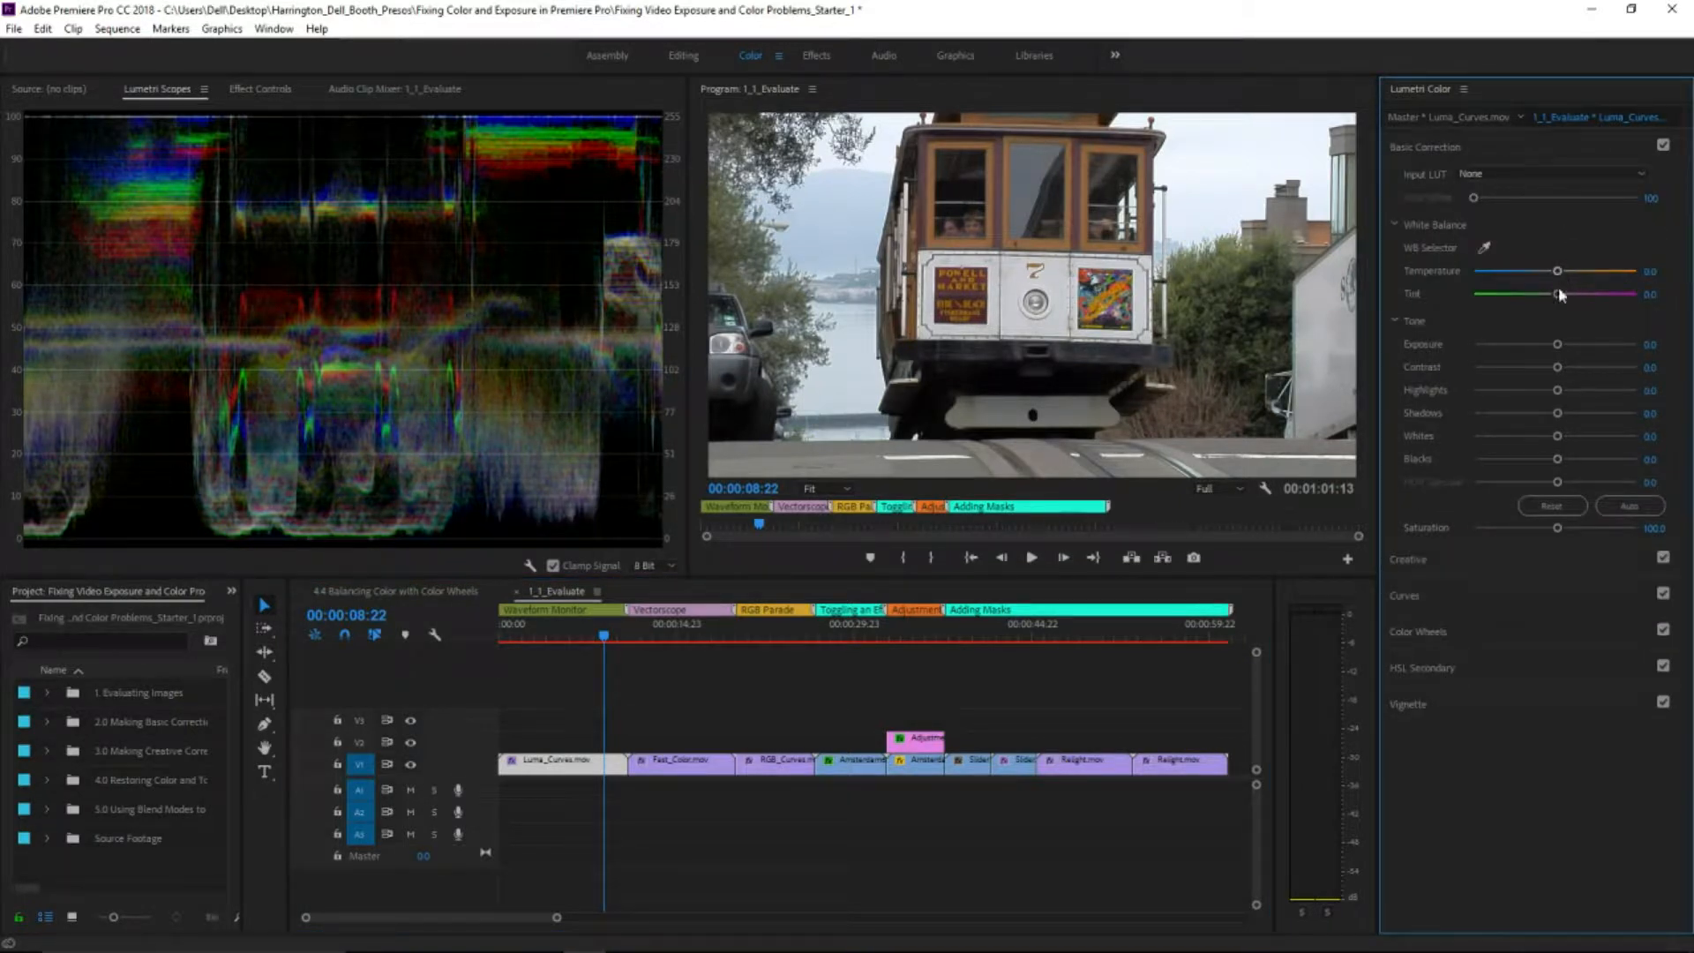
pyautogui.moveTo(1559, 395); pyautogui.dragTo(1484, 408)
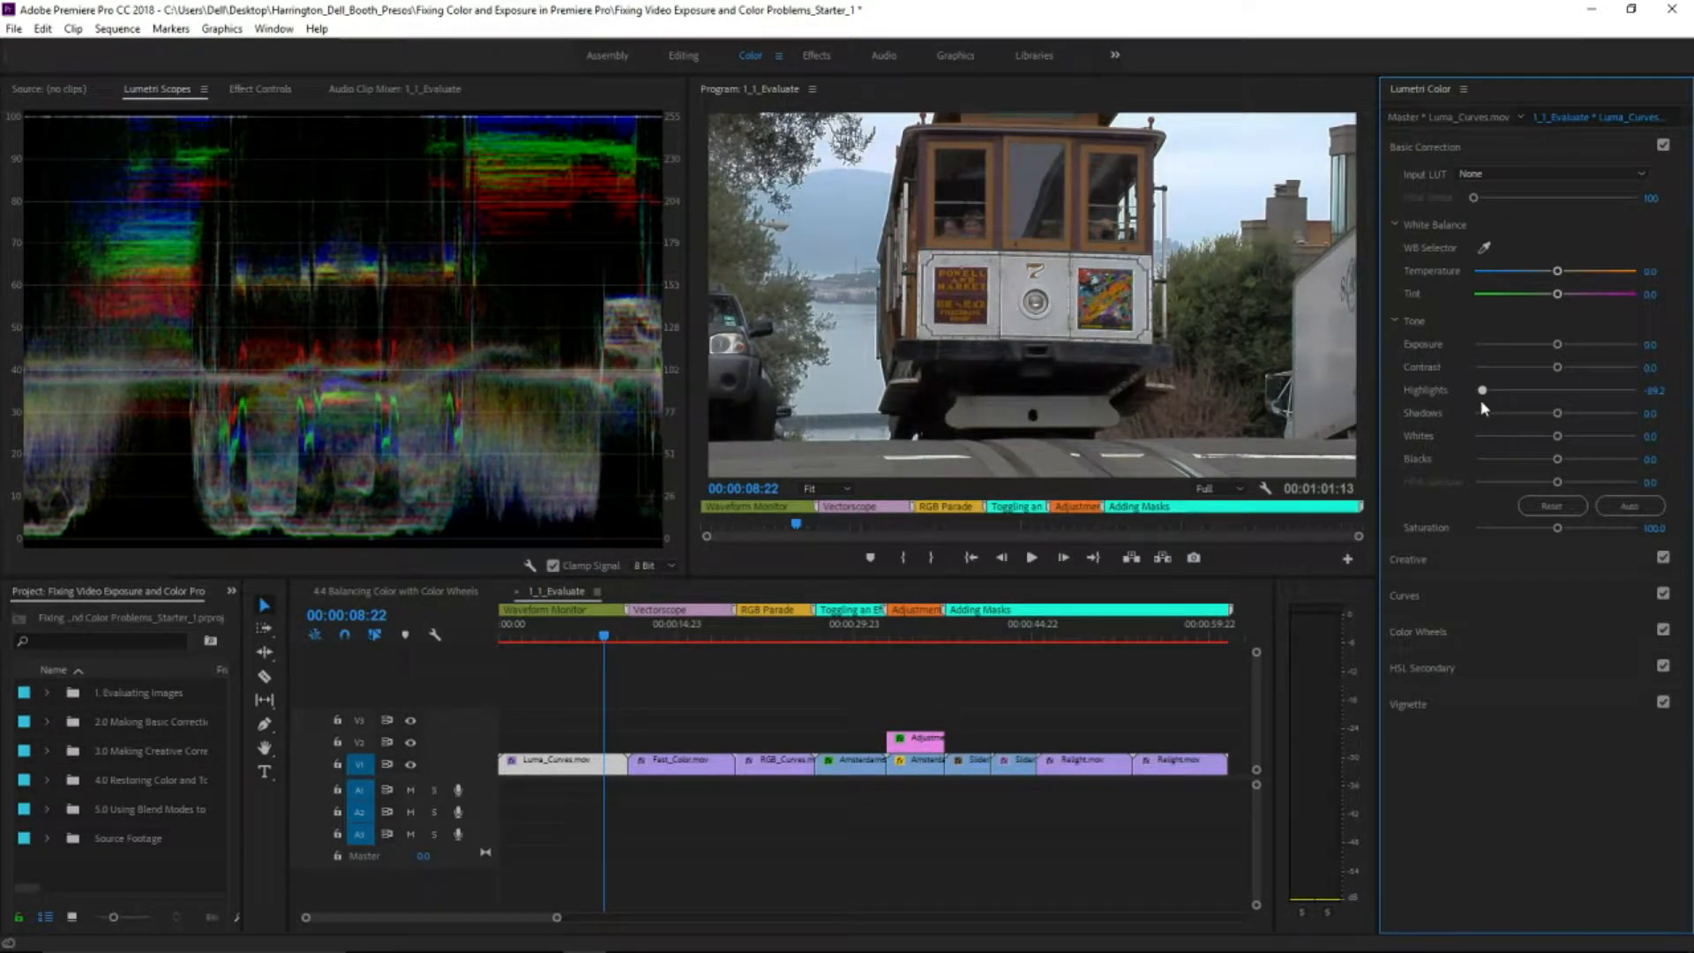
pyautogui.moveTo(1557, 436); pyautogui.dragTo(1537, 443)
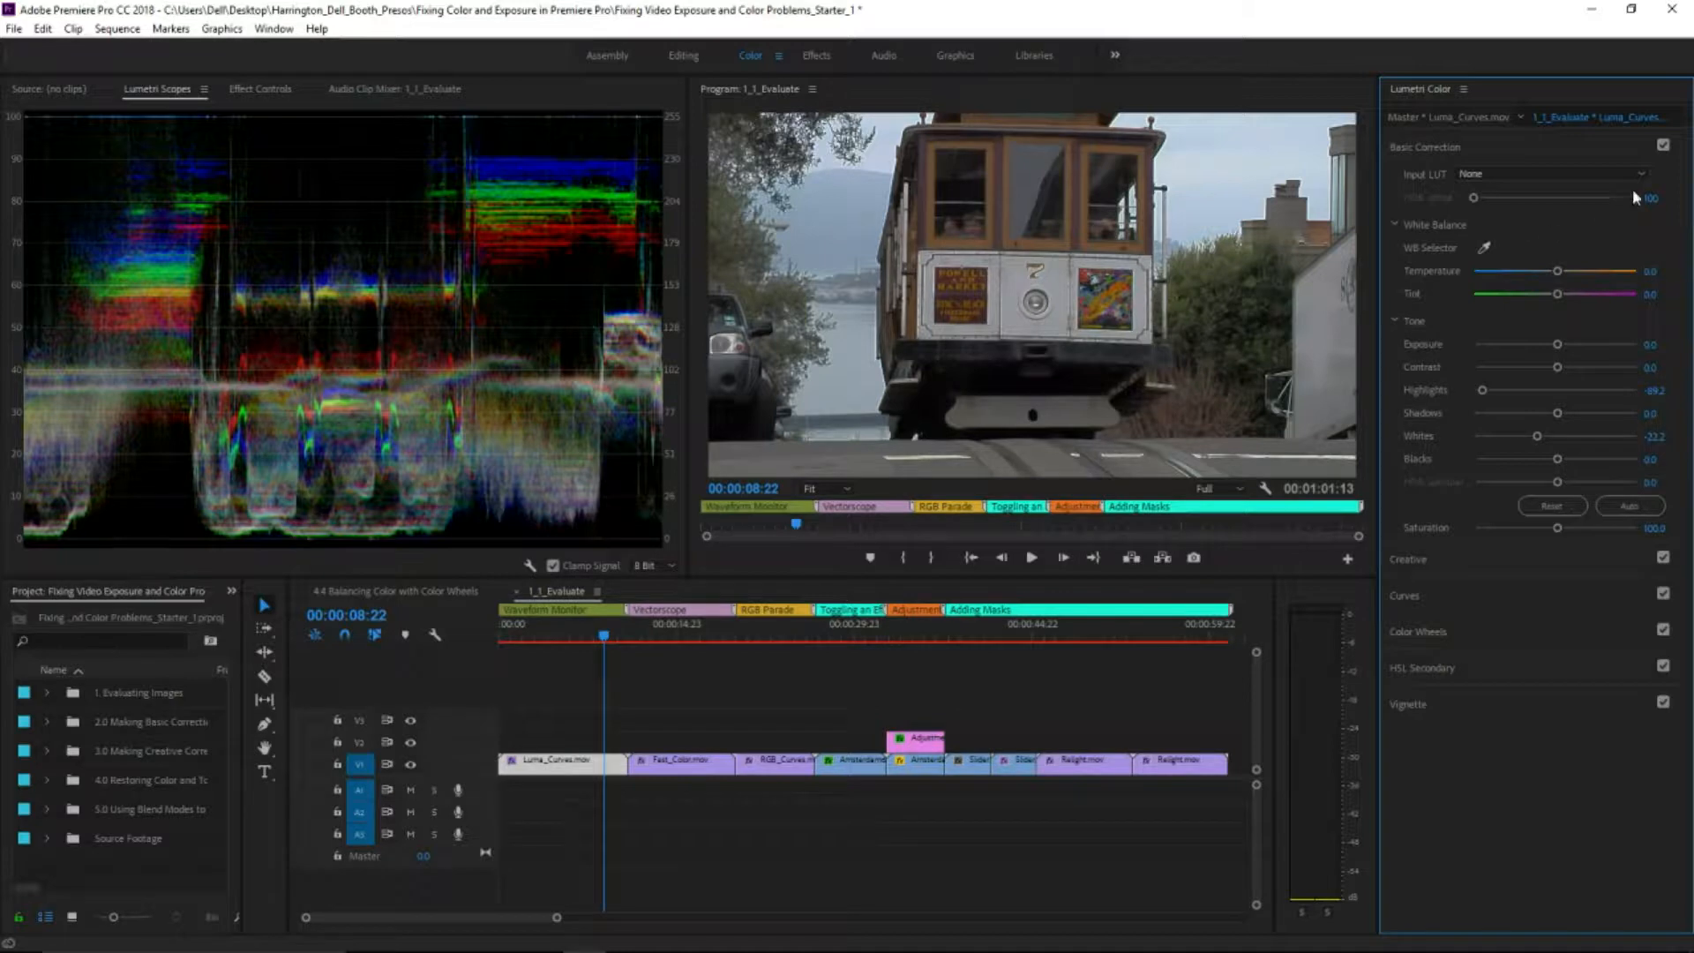
pyautogui.click(1664, 145)
pyautogui.click(1663, 145)
pyautogui.click(1663, 145)
pyautogui.click(1664, 146)
# - Raise the cable car clip's Vibrance in the Creative settings, compare with the effect off and on, and settle on about 59
pyautogui.click(1473, 561)
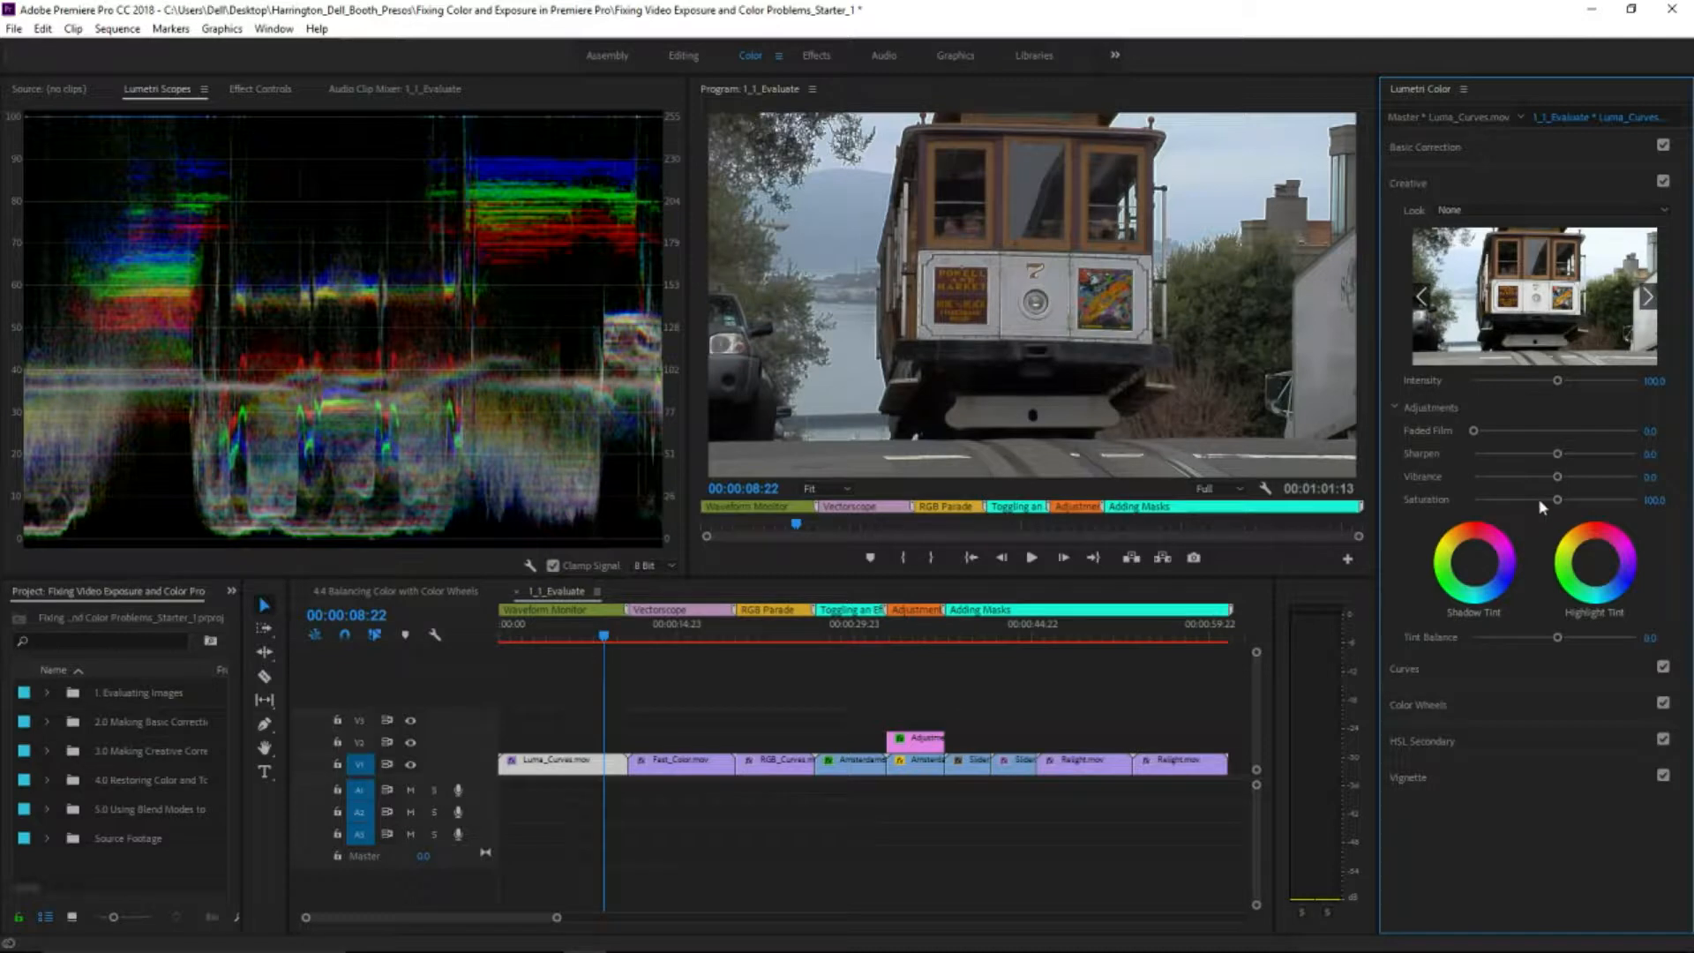
pyautogui.moveTo(1558, 477); pyautogui.dragTo(1634, 479)
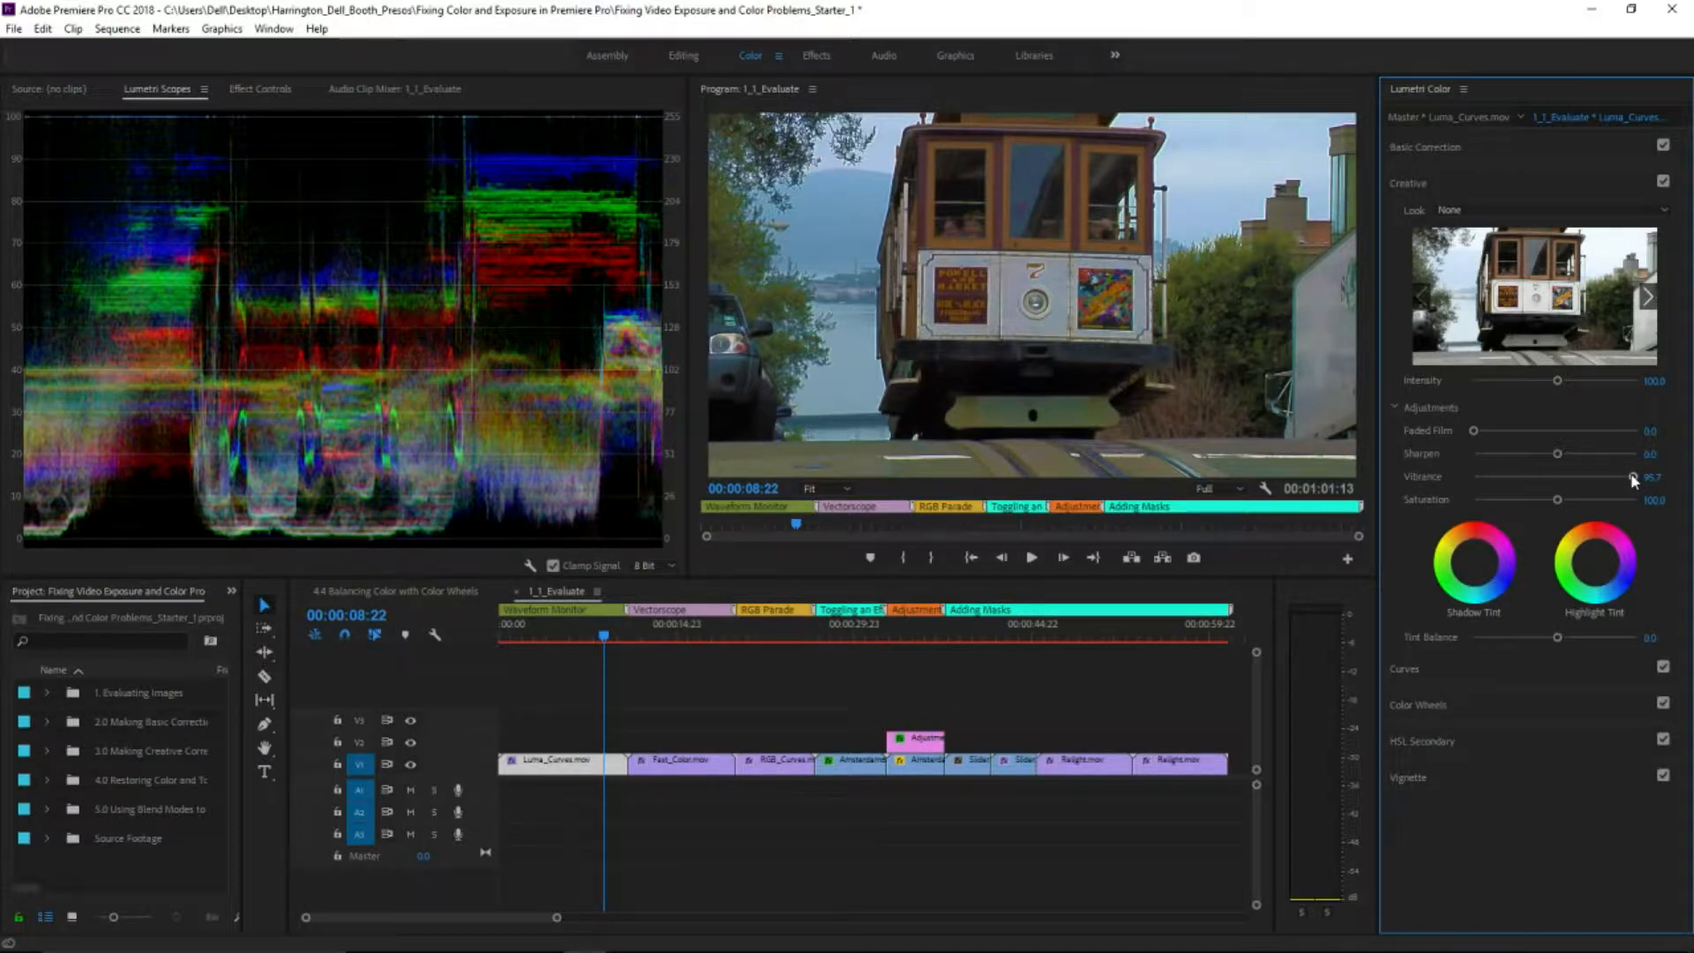
pyautogui.click(1664, 183)
pyautogui.click(1663, 183)
pyautogui.moveTo(1632, 476); pyautogui.dragTo(1604, 481)
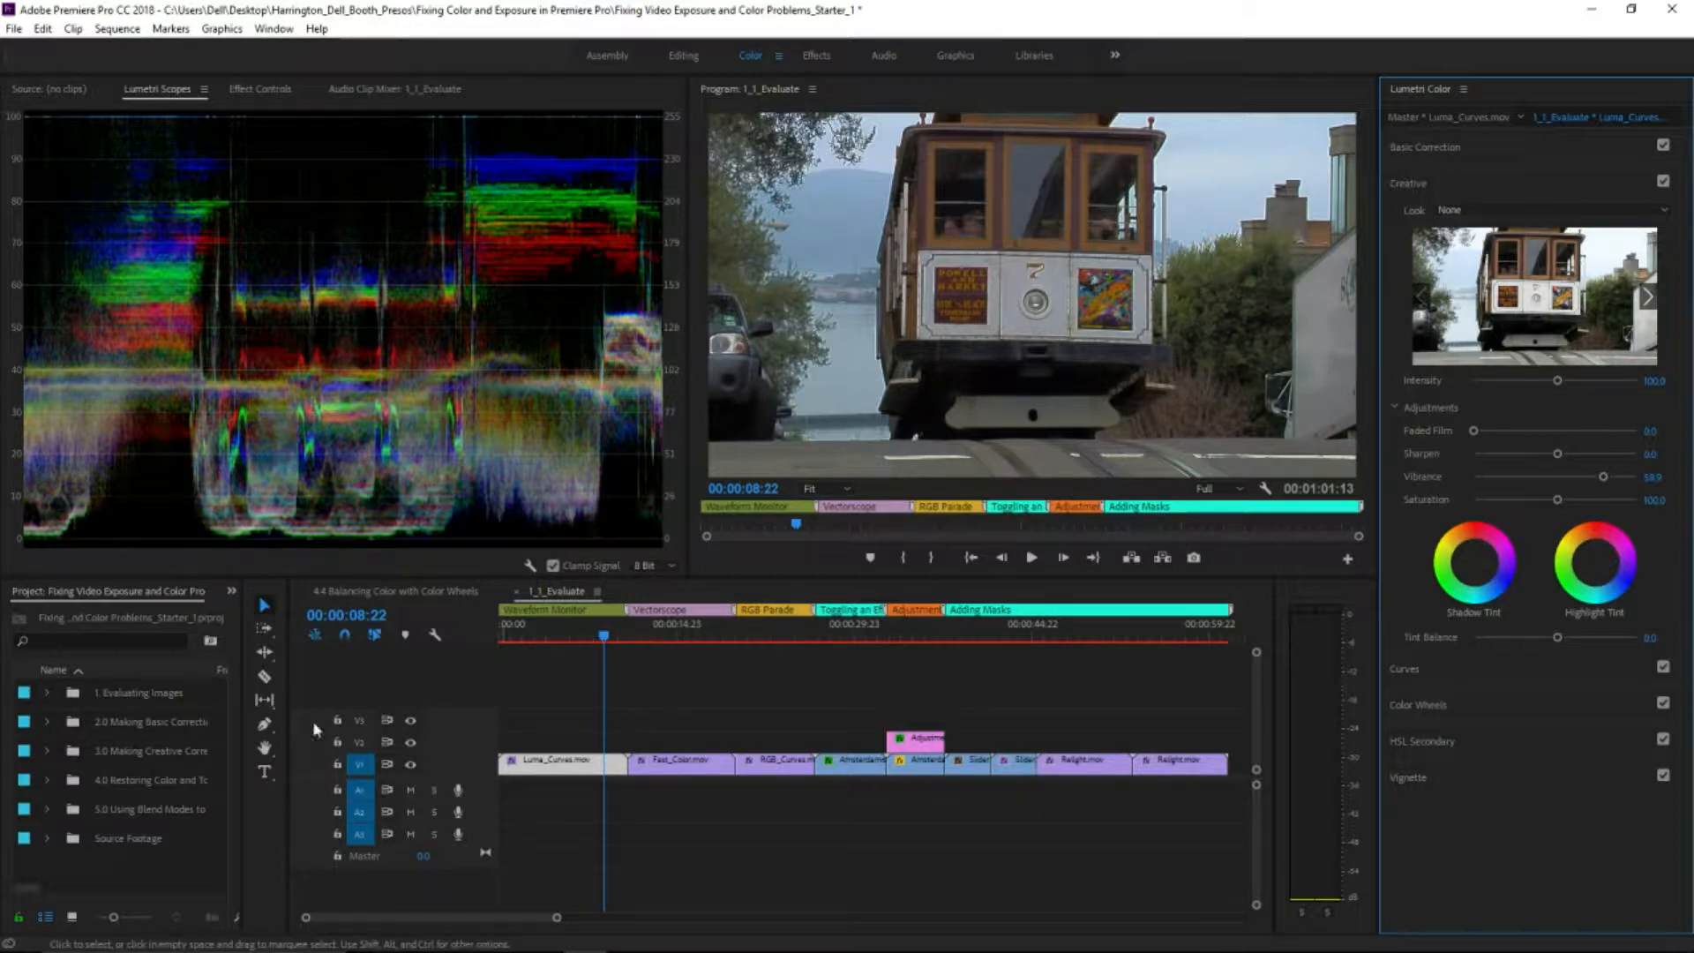
# - Open the 2.1 Applying an Input LUT sequence and move the playhead to 00;00;28;13 in the first Field.mp4 clip
pyautogui.click(47, 721)
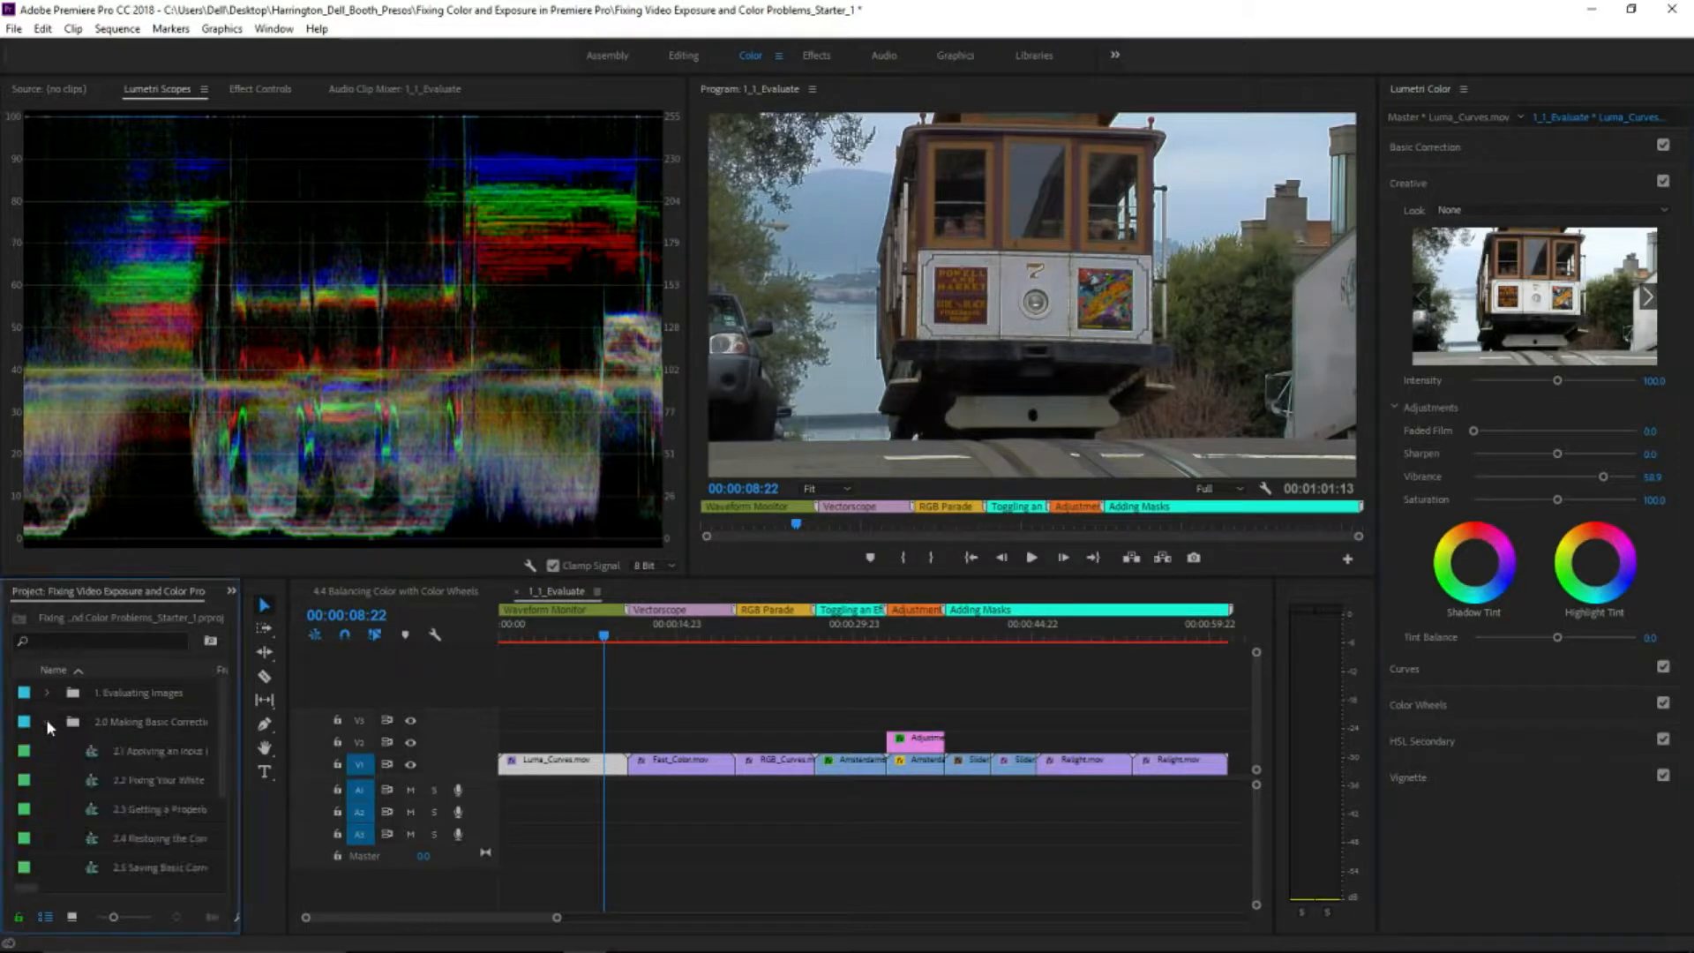
pyautogui.doubleClick(95, 759)
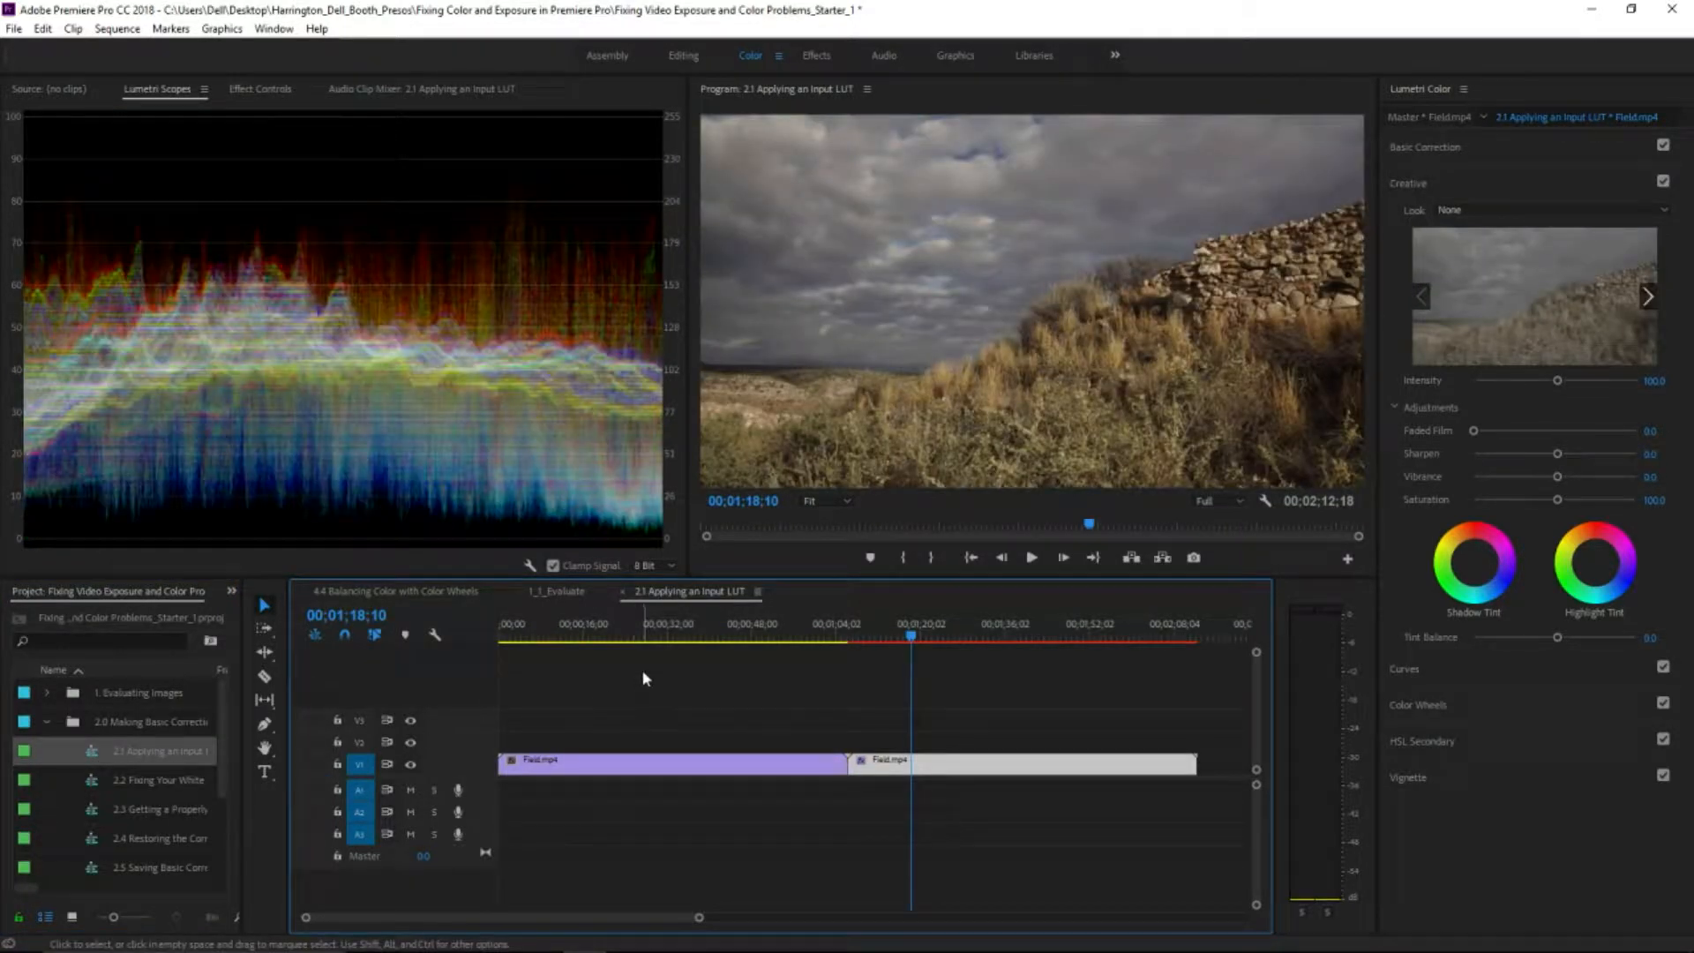
pyautogui.moveTo(683, 637)
pyautogui.mouseDown()
pyautogui.moveTo(591, 637)
pyautogui.moveTo(677, 639)
pyautogui.moveTo(651, 639)
pyautogui.mouseUp()
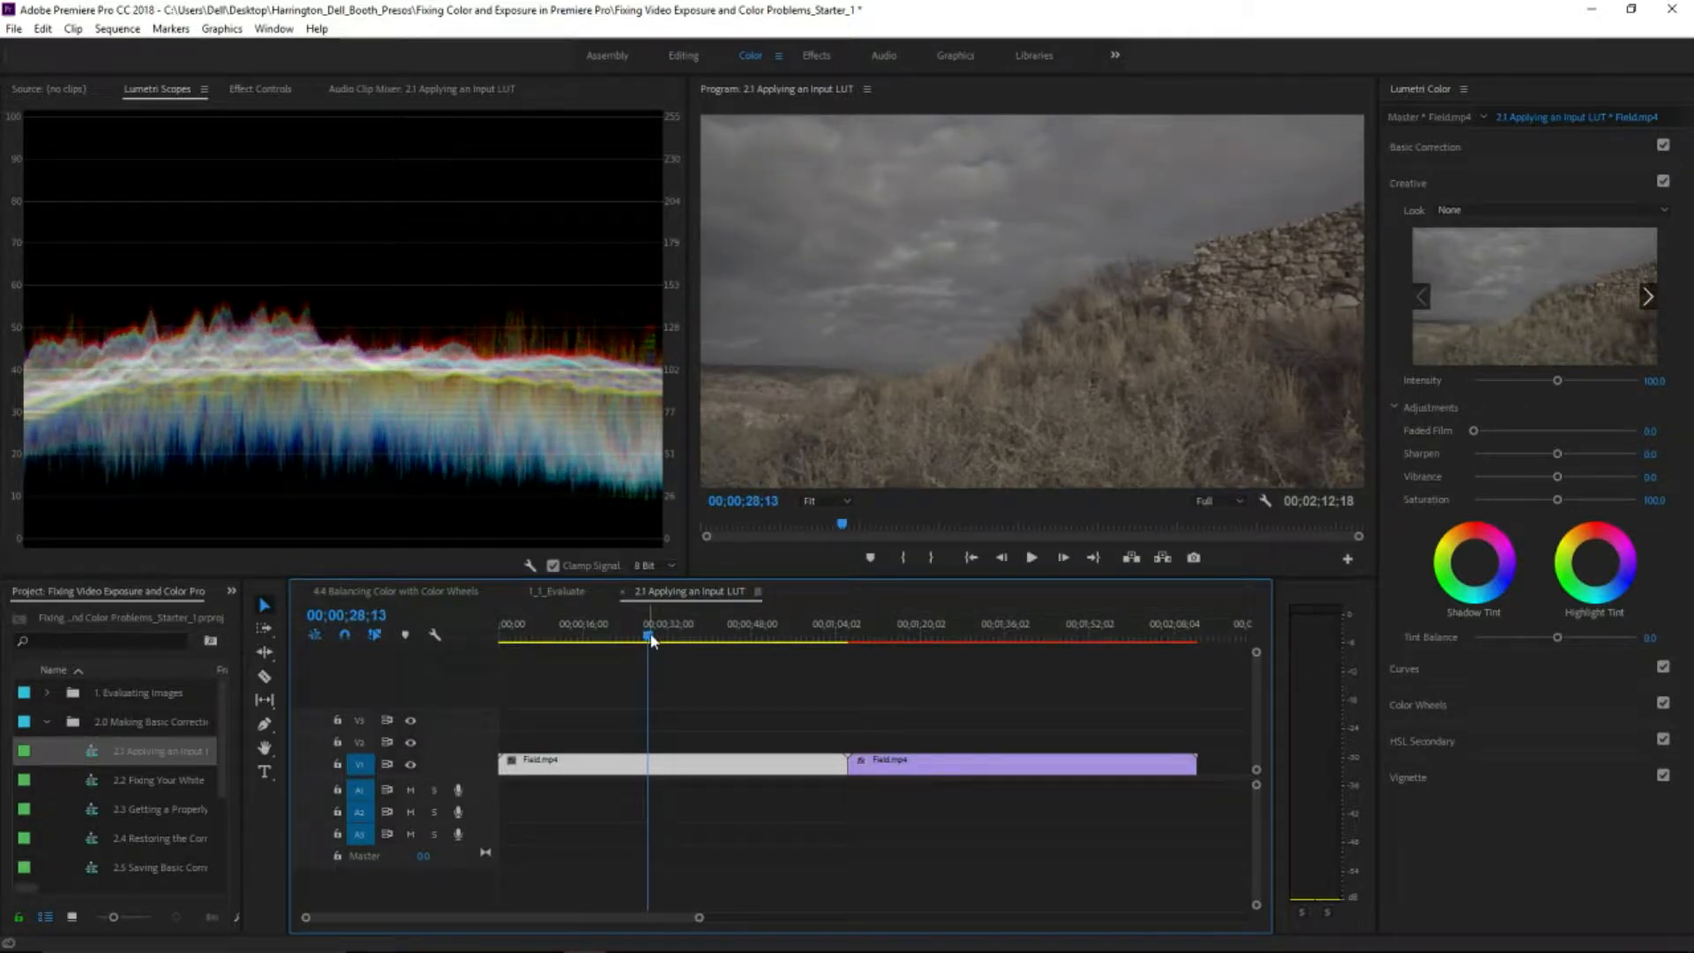
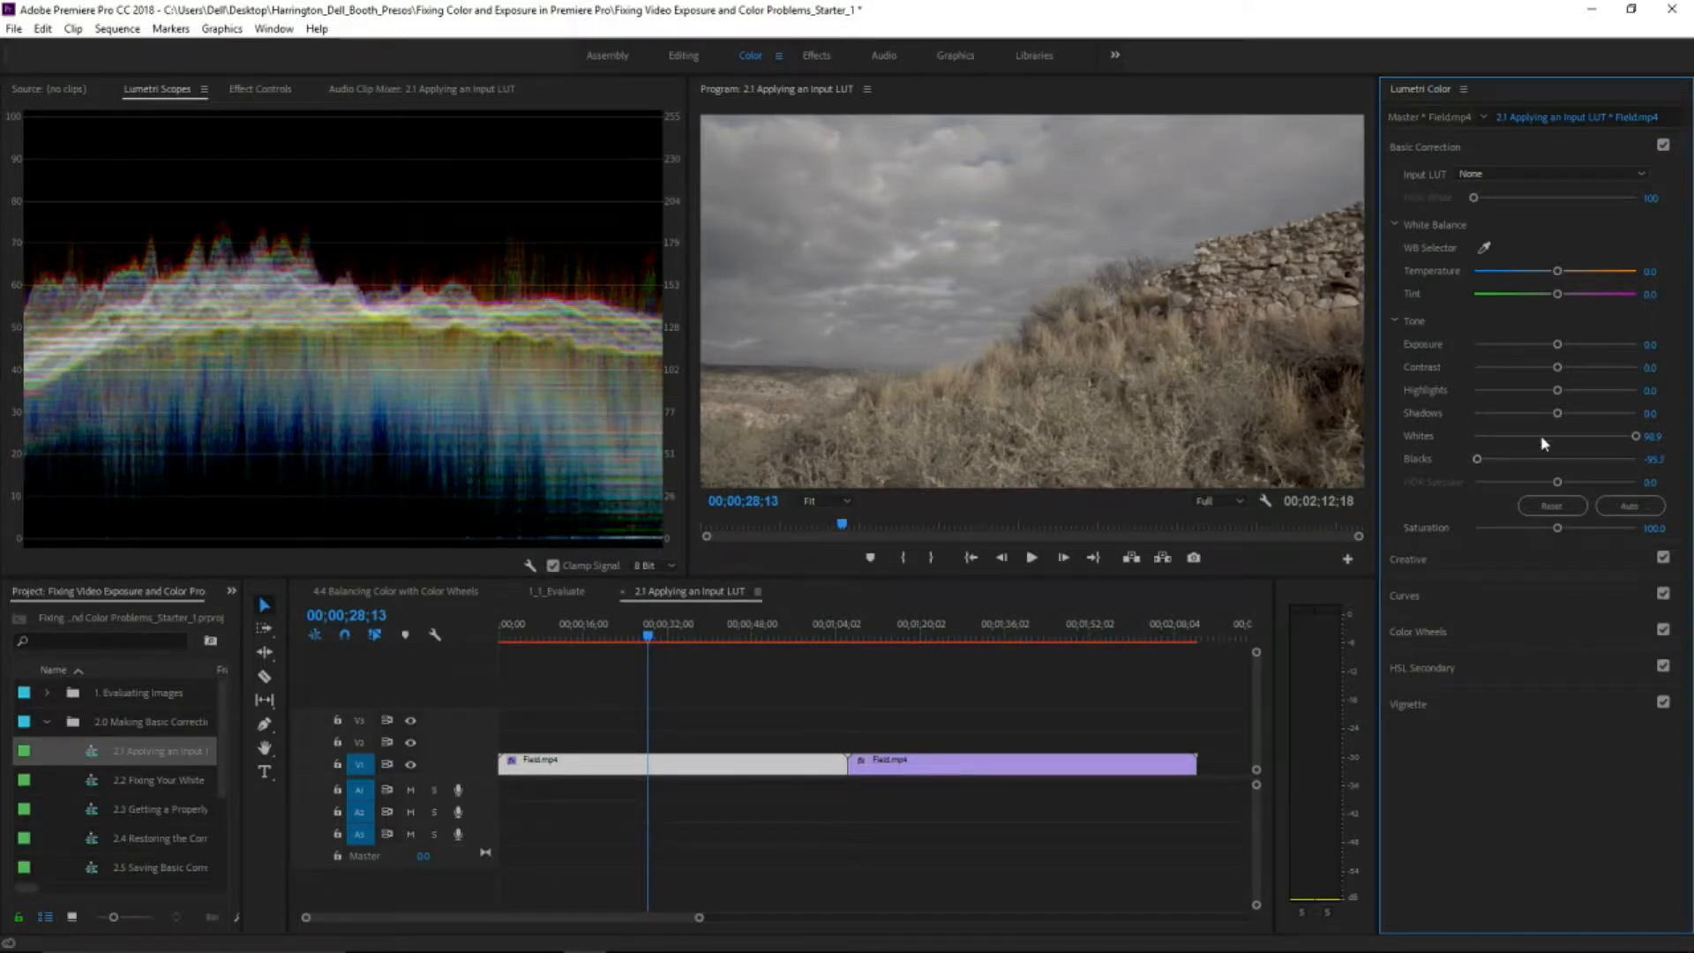
# - Increase the first Field.mp4 clip's Contrast to about 89 and raise its Saturation in the Basic Correction settings
pyautogui.moveTo(1575, 377); pyautogui.dragTo(1630, 381)
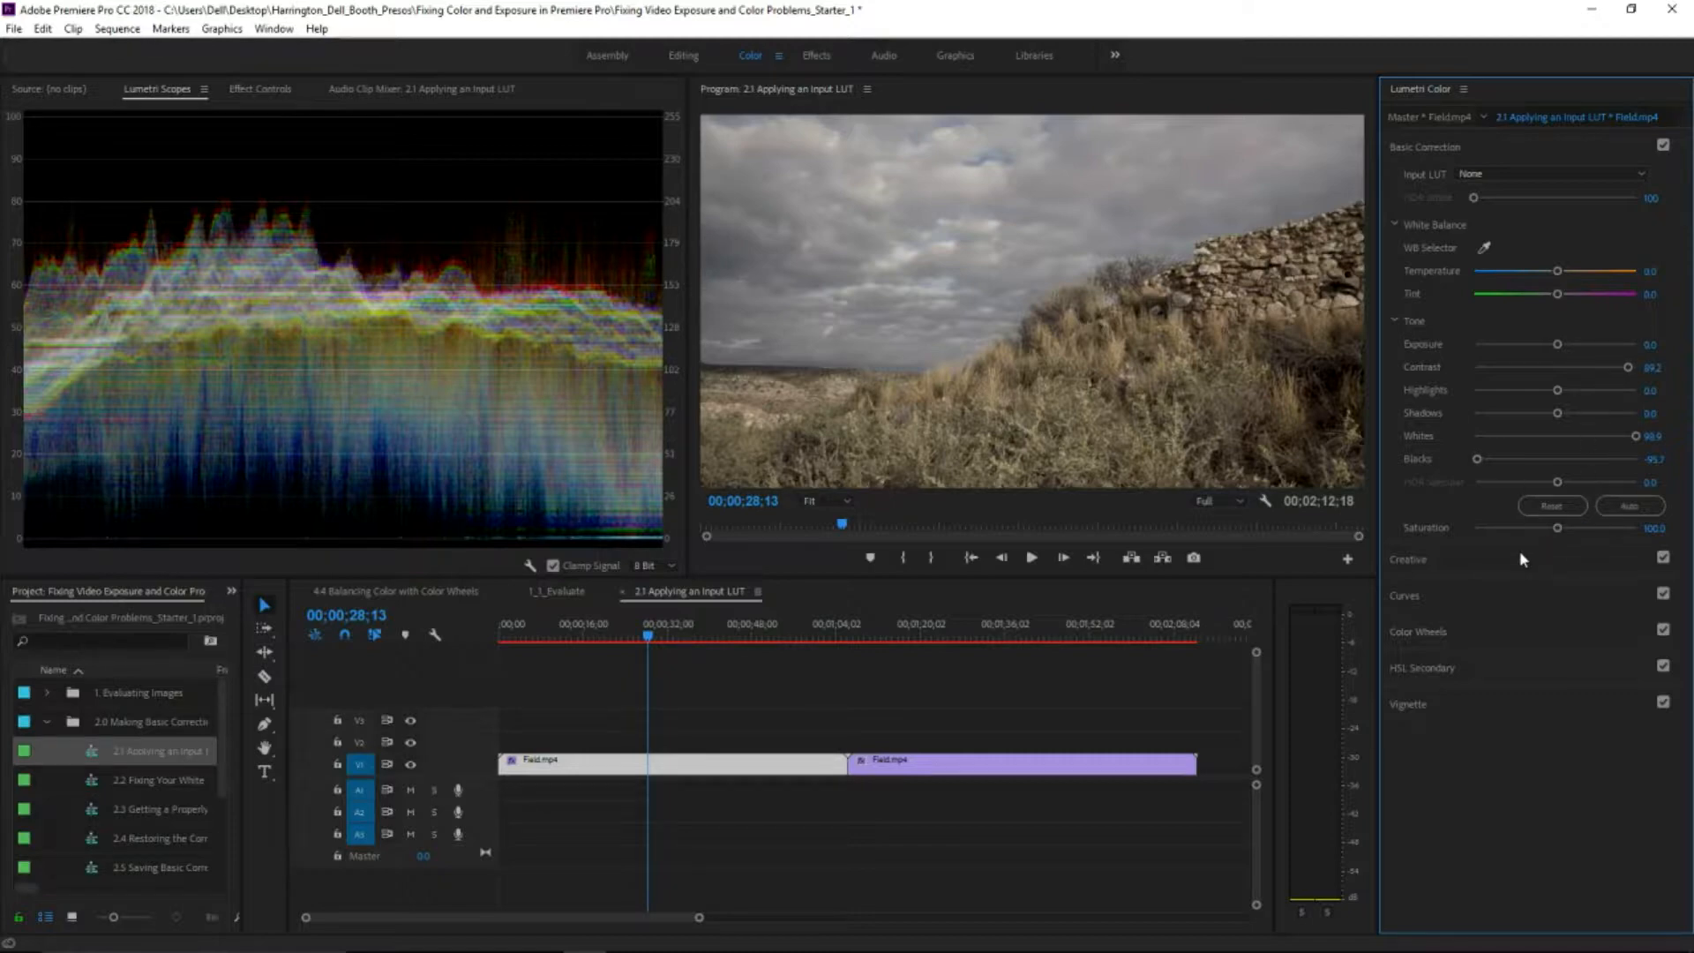
pyautogui.moveTo(1558, 528); pyautogui.dragTo(1612, 530)
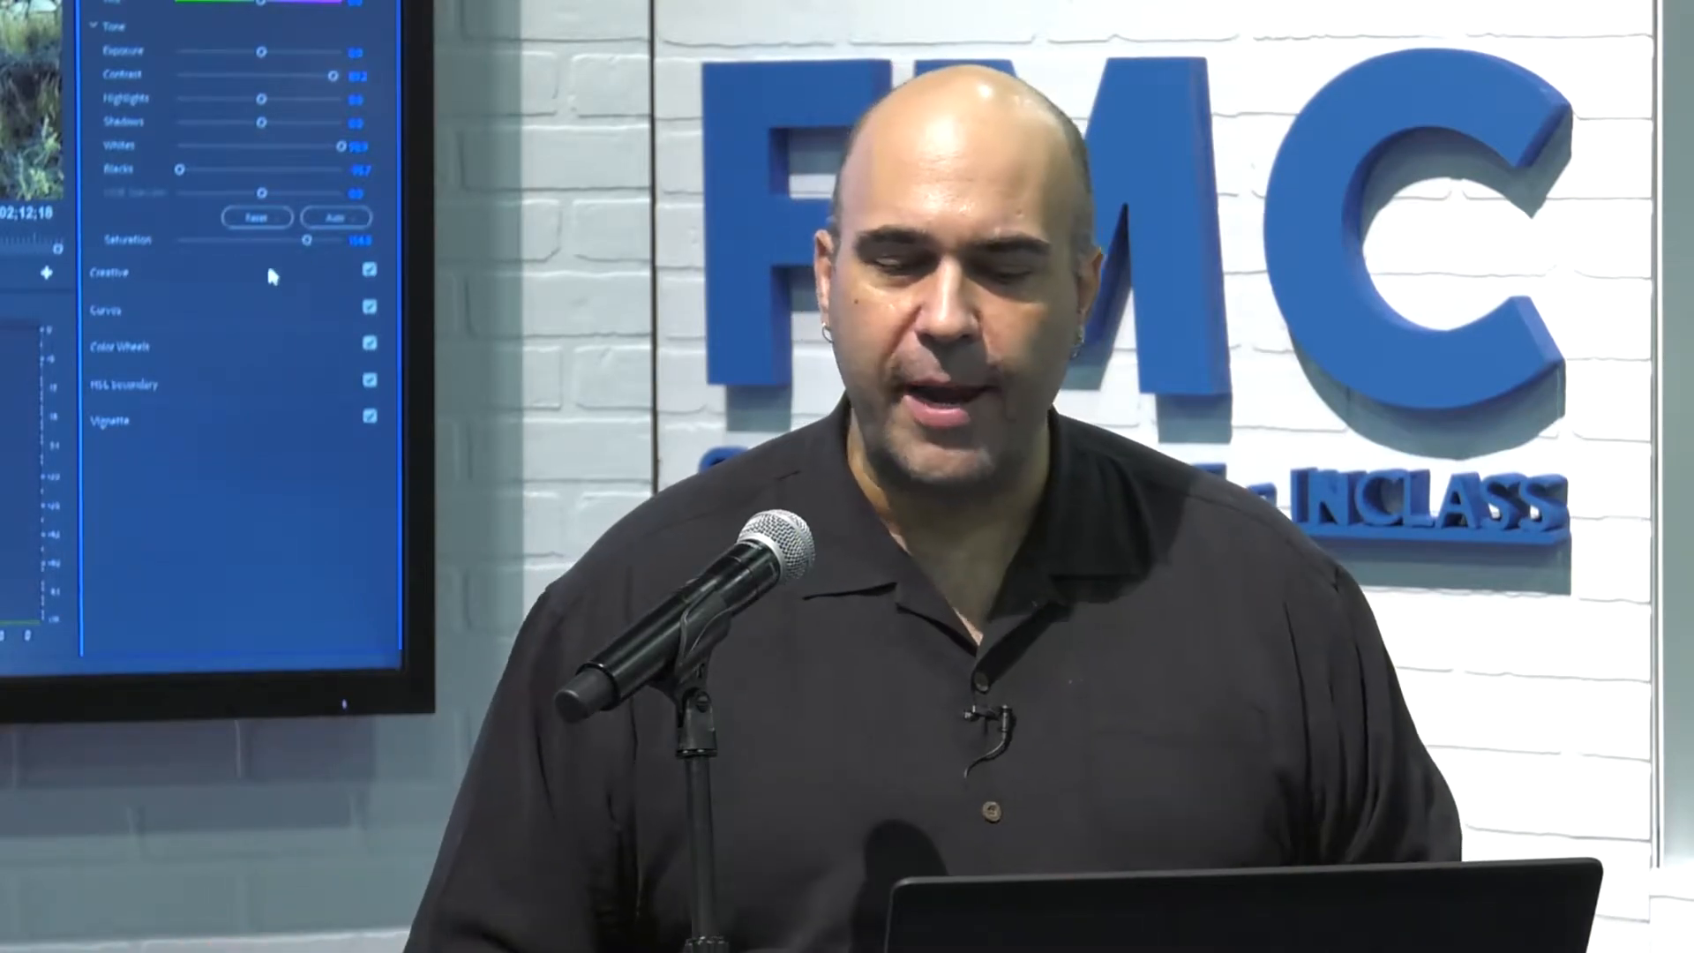
# - Apply the SL CLEAN STRAIGHT LDR look to the first Field.mp4 clip at about 47.6 intensity and increase its Sharpen amount
pyautogui.click(266, 263)
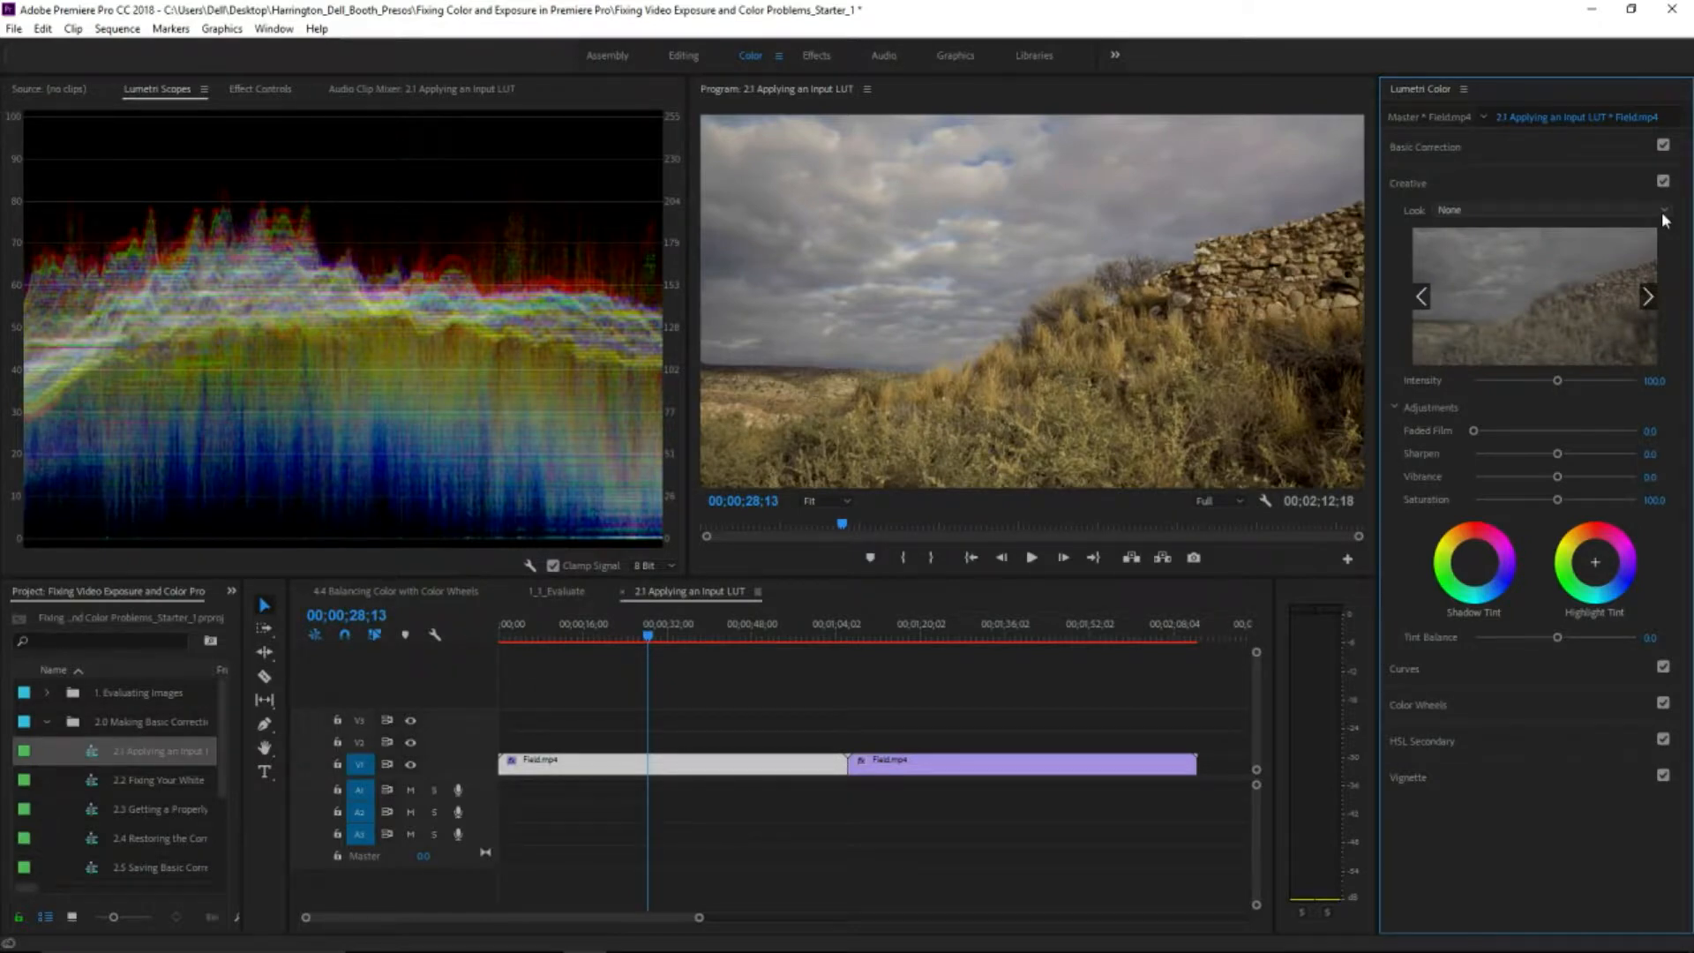
pyautogui.click(1664, 214)
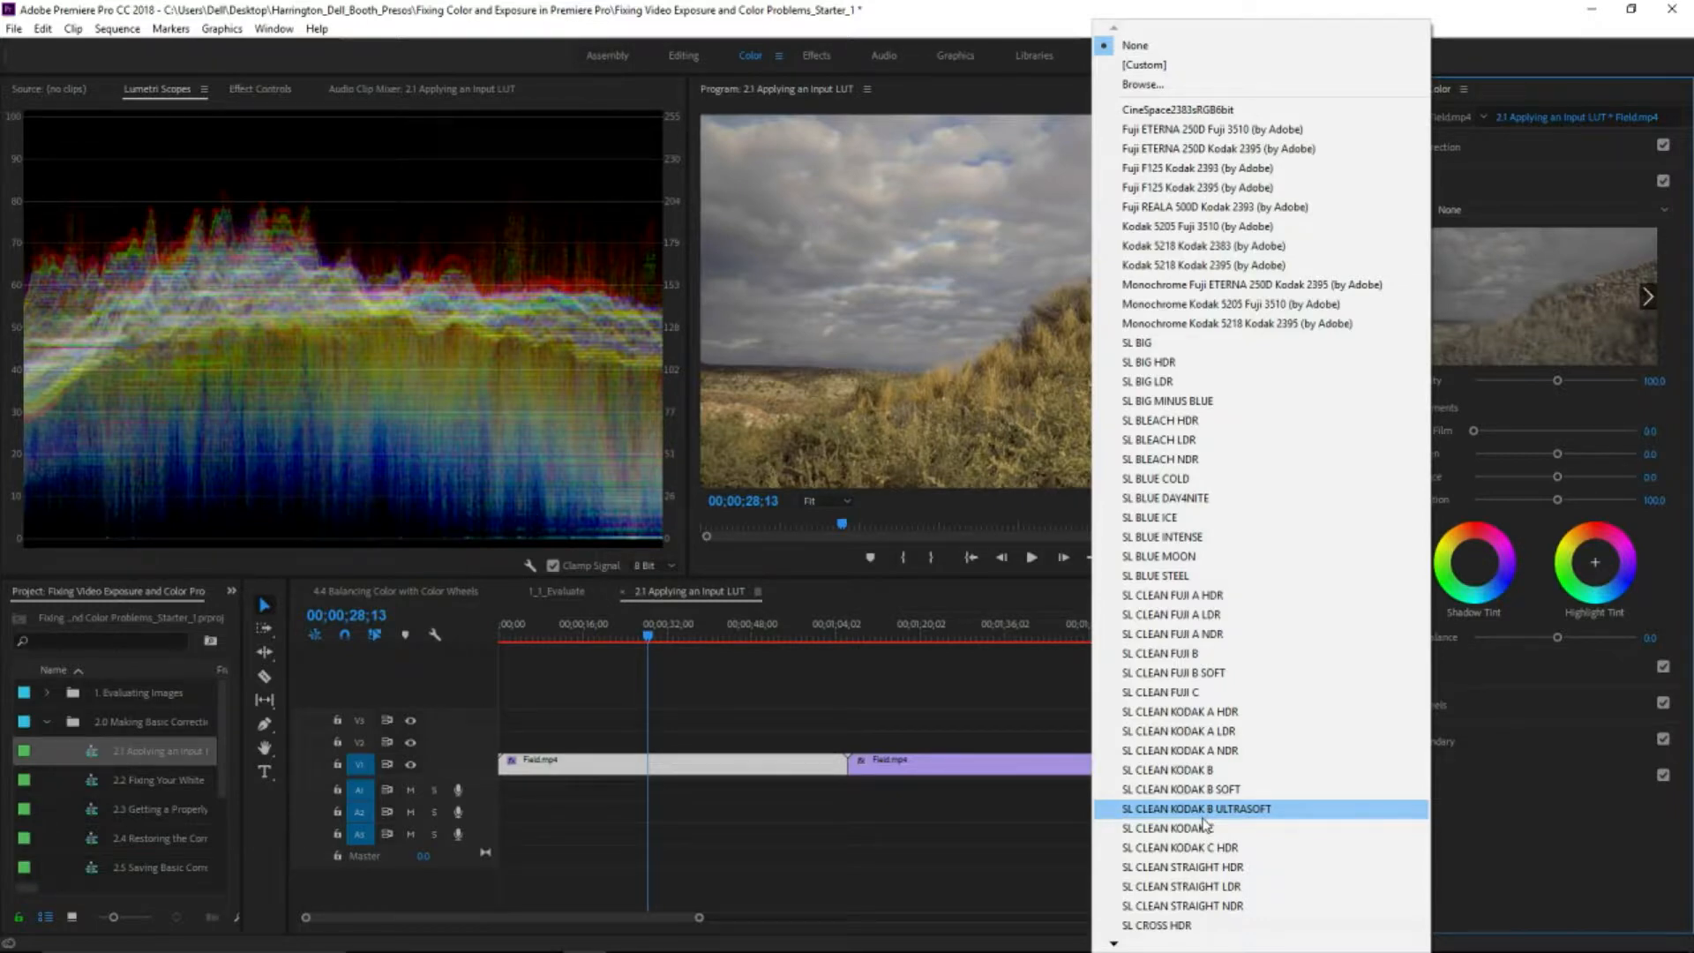
pyautogui.click(1228, 739)
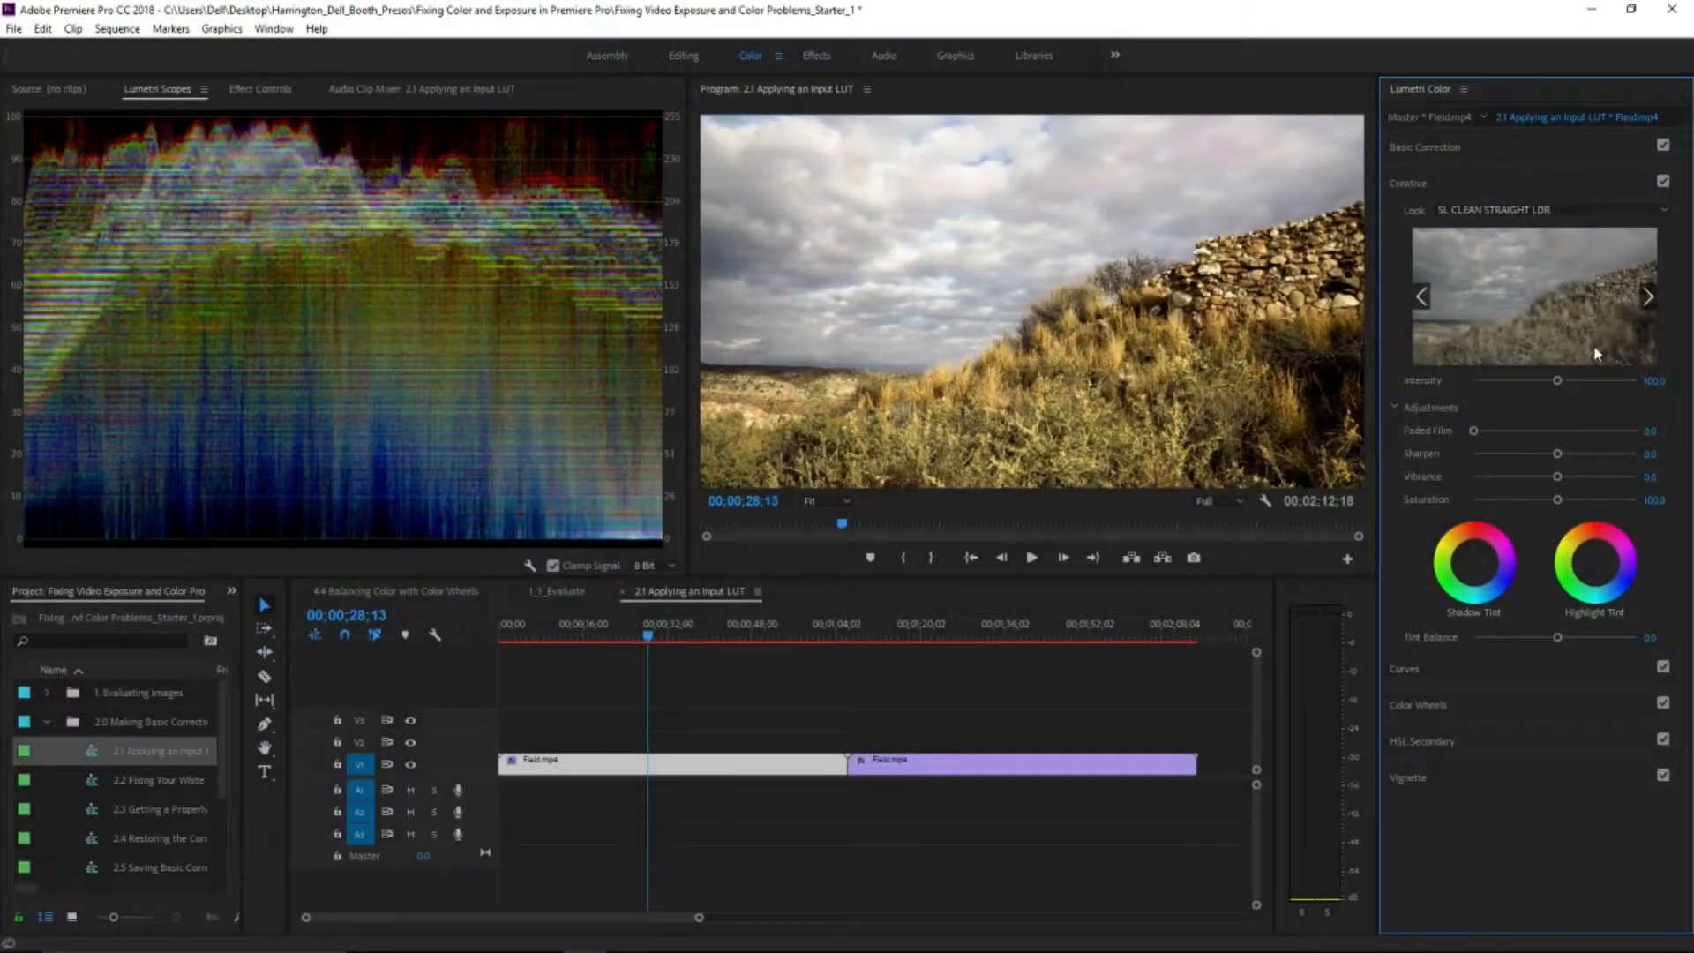
pyautogui.moveTo(1560, 380); pyautogui.dragTo(1522, 389)
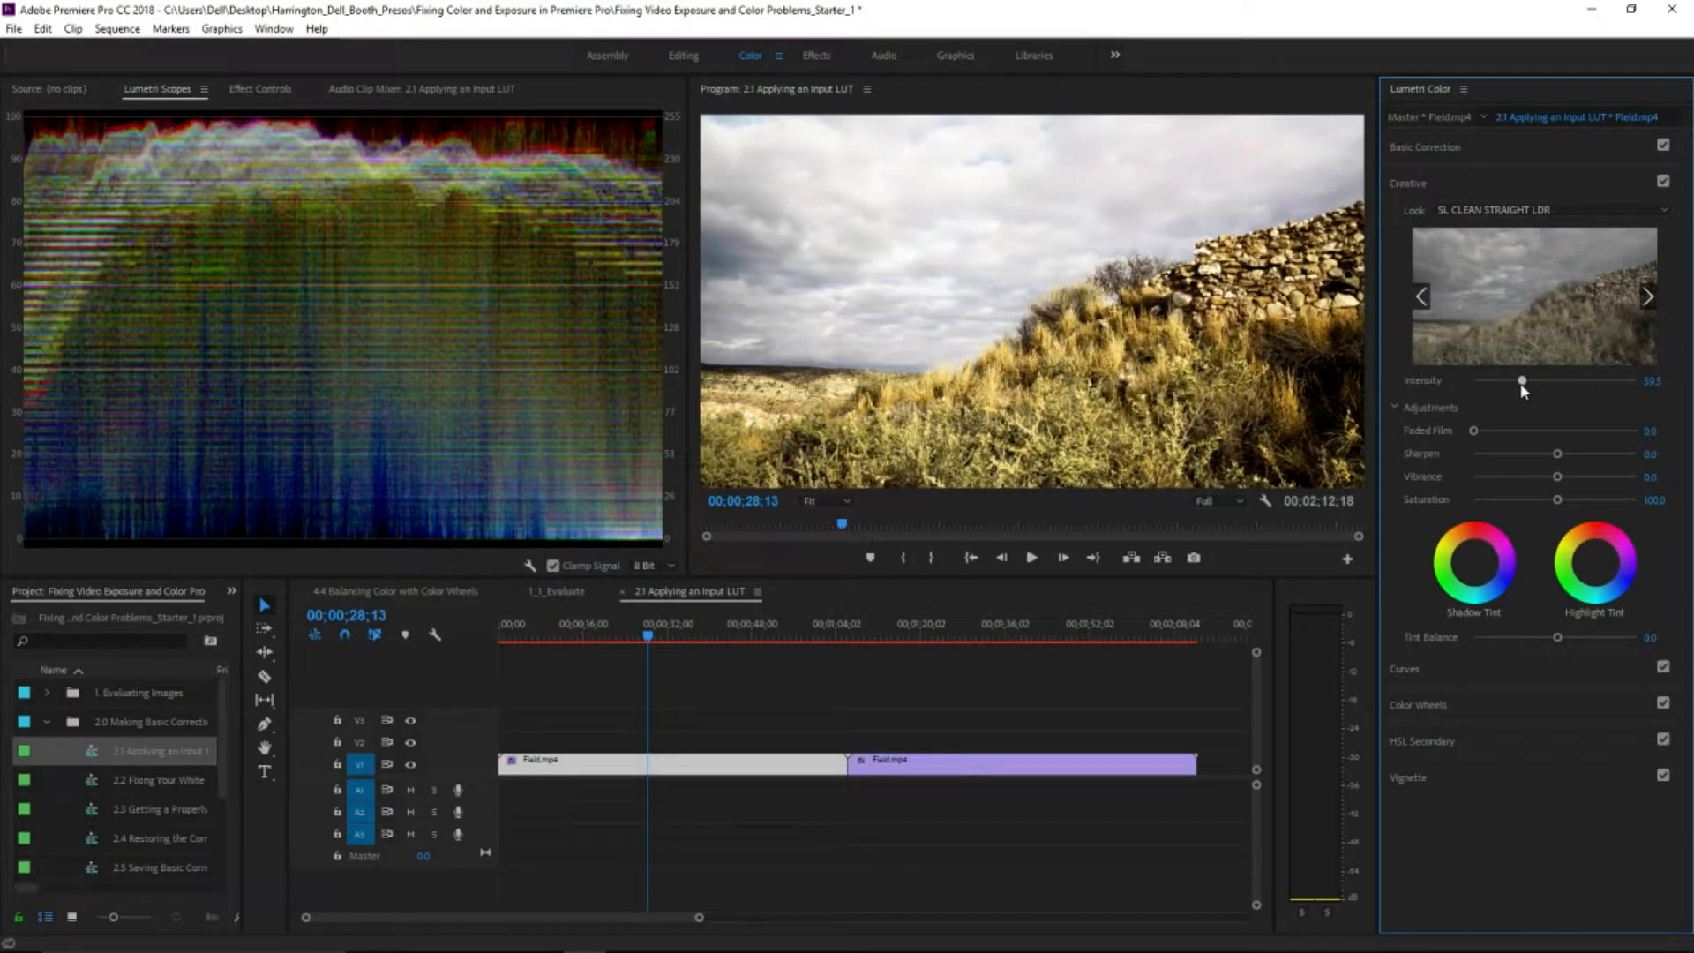
pyautogui.moveTo(1522, 389); pyautogui.dragTo(1513, 393)
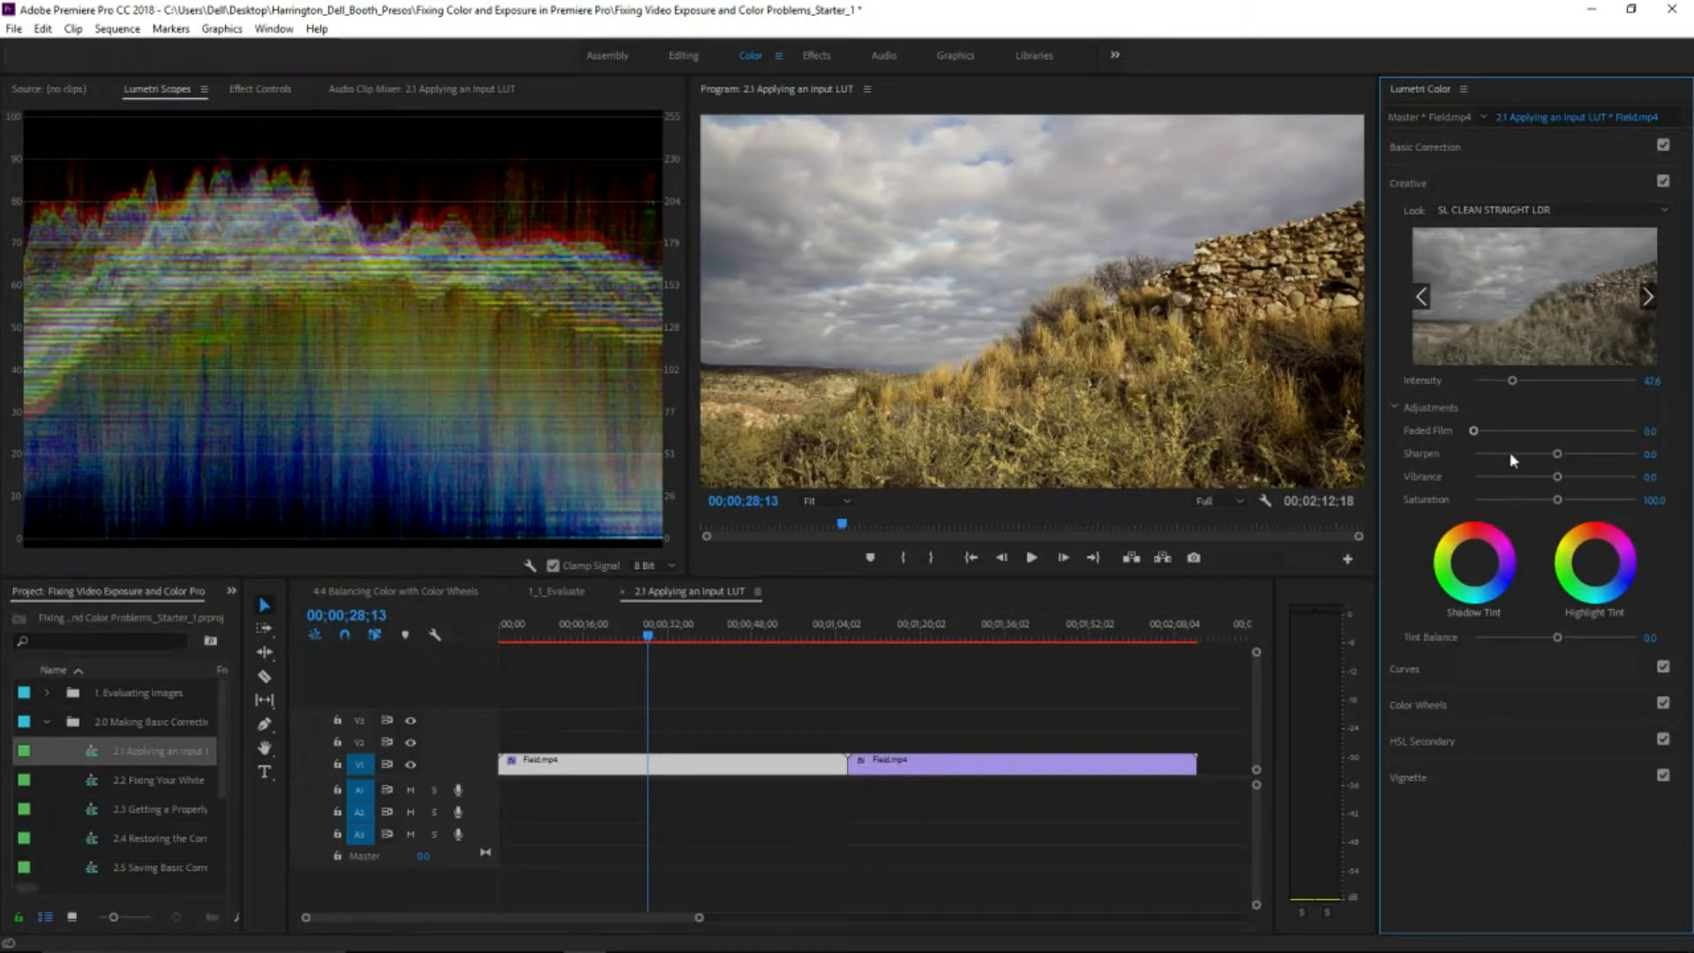
pyautogui.moveTo(1560, 455); pyautogui.dragTo(1611, 469)
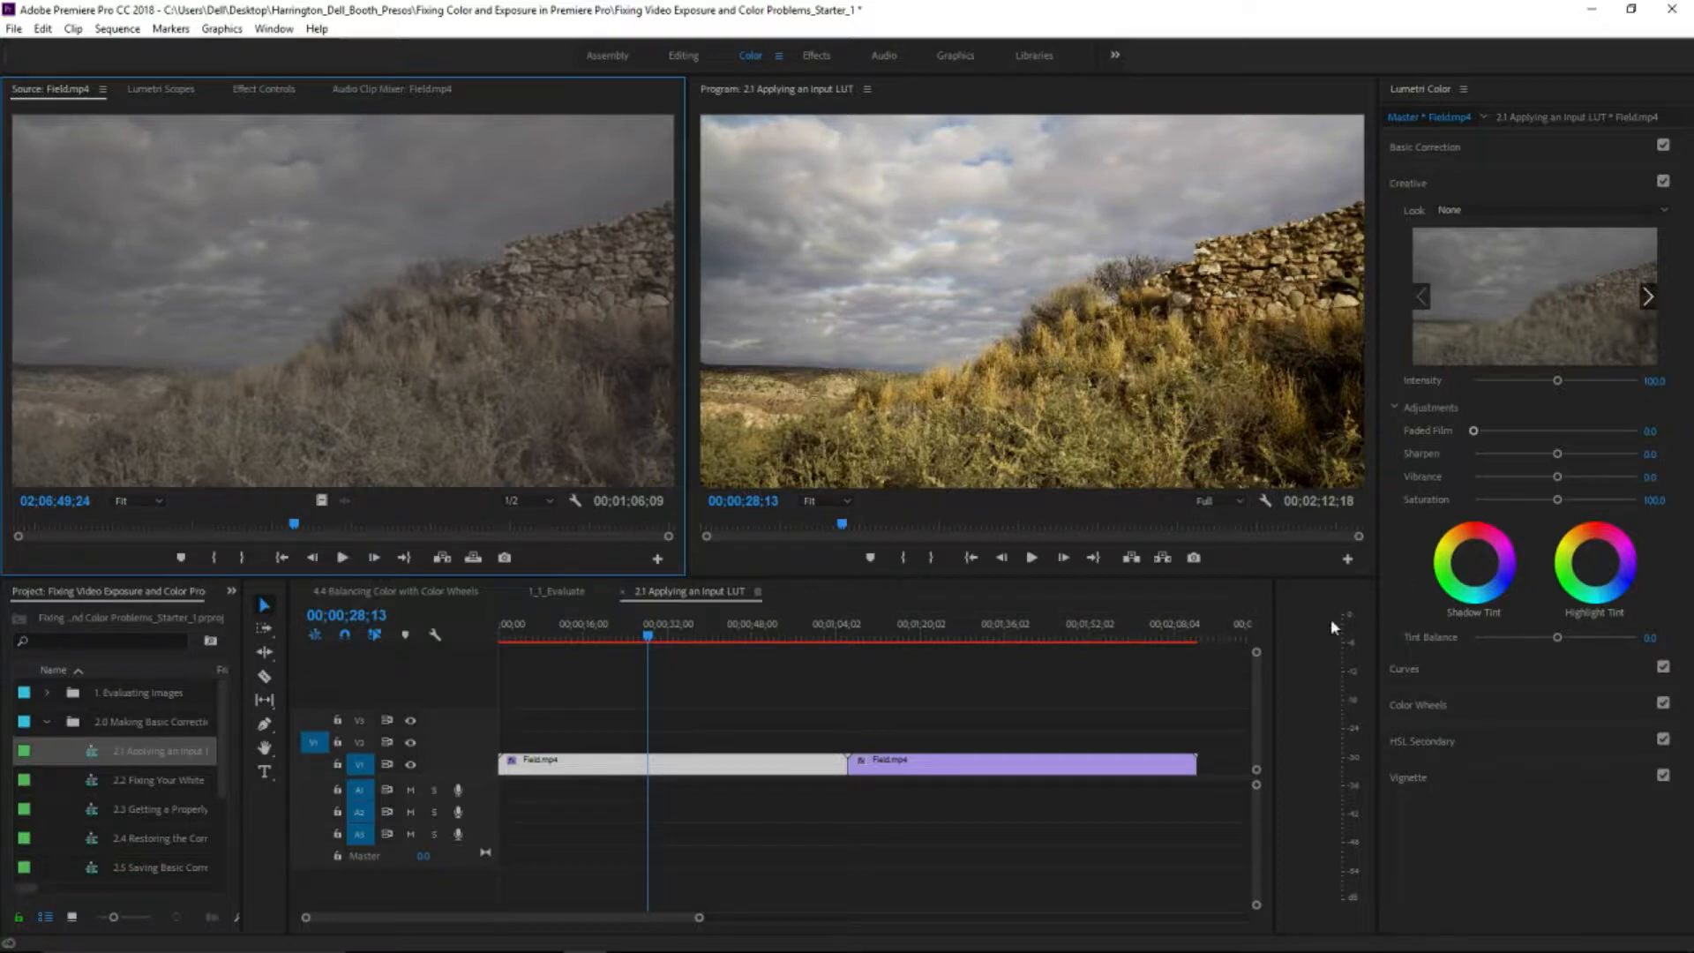
# - Open the 2.2 Fixing Your White Balance sequence and sample the first Cast.mpeg clip's white balance from the eagle's white head, then from the dark gravel
pyautogui.doubleClick(88, 782)
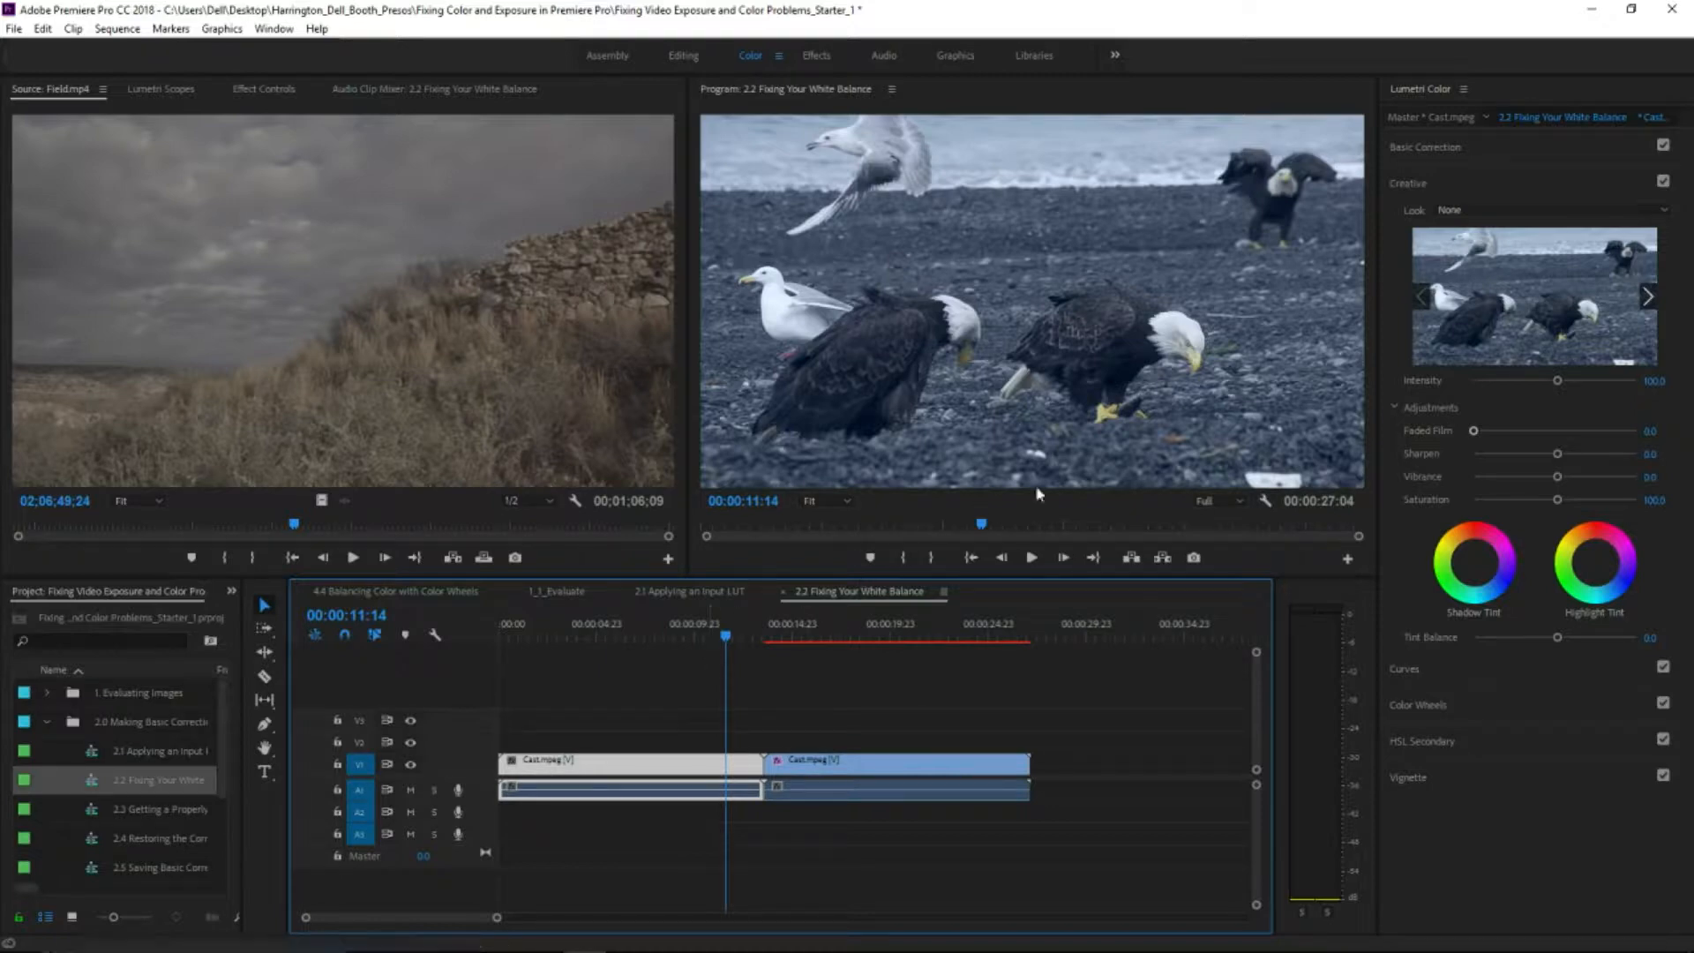
pyautogui.click(1507, 149)
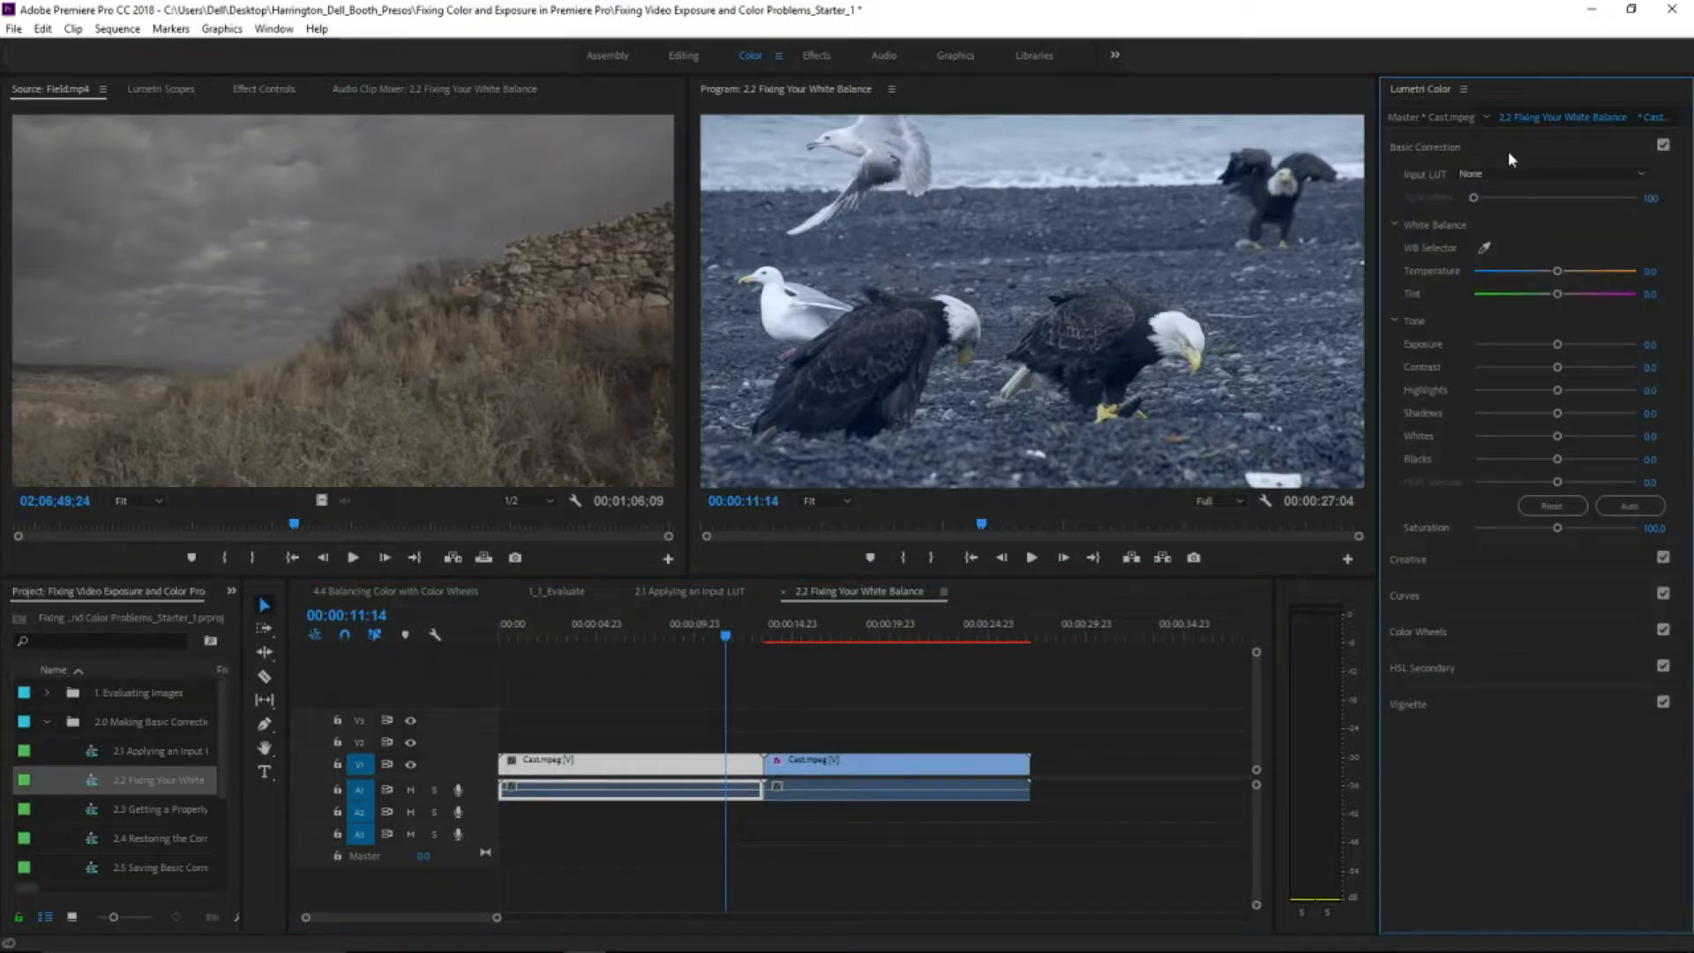
pyautogui.click(1485, 249)
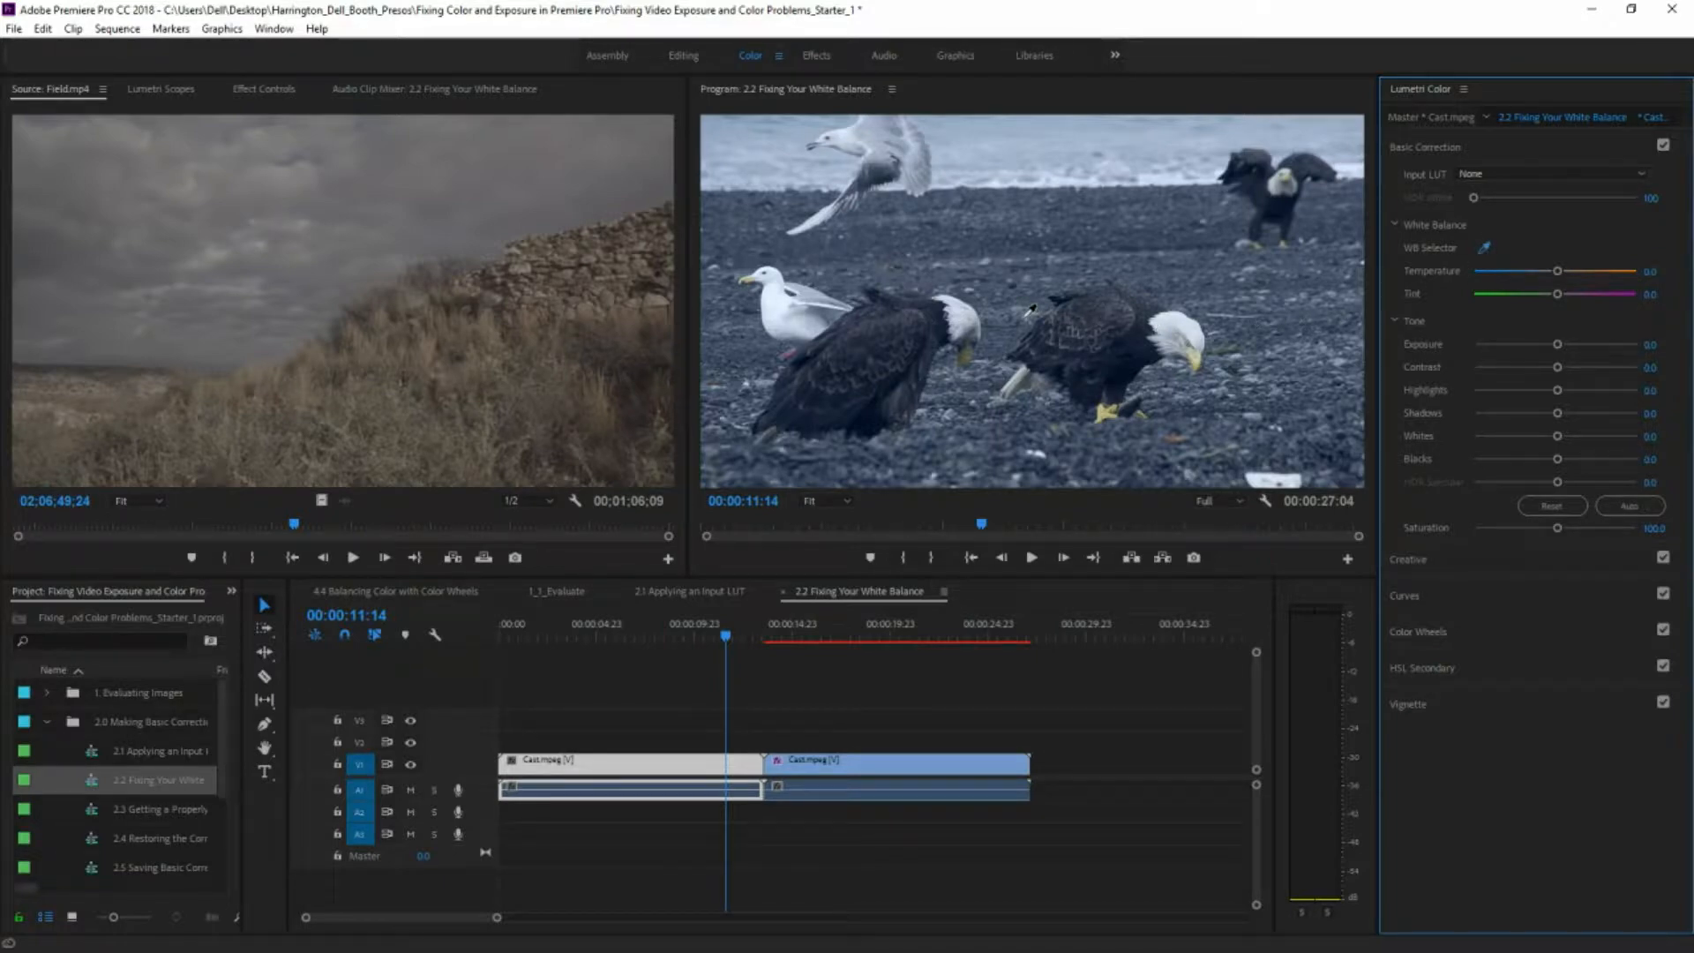
pyautogui.click(972, 325)
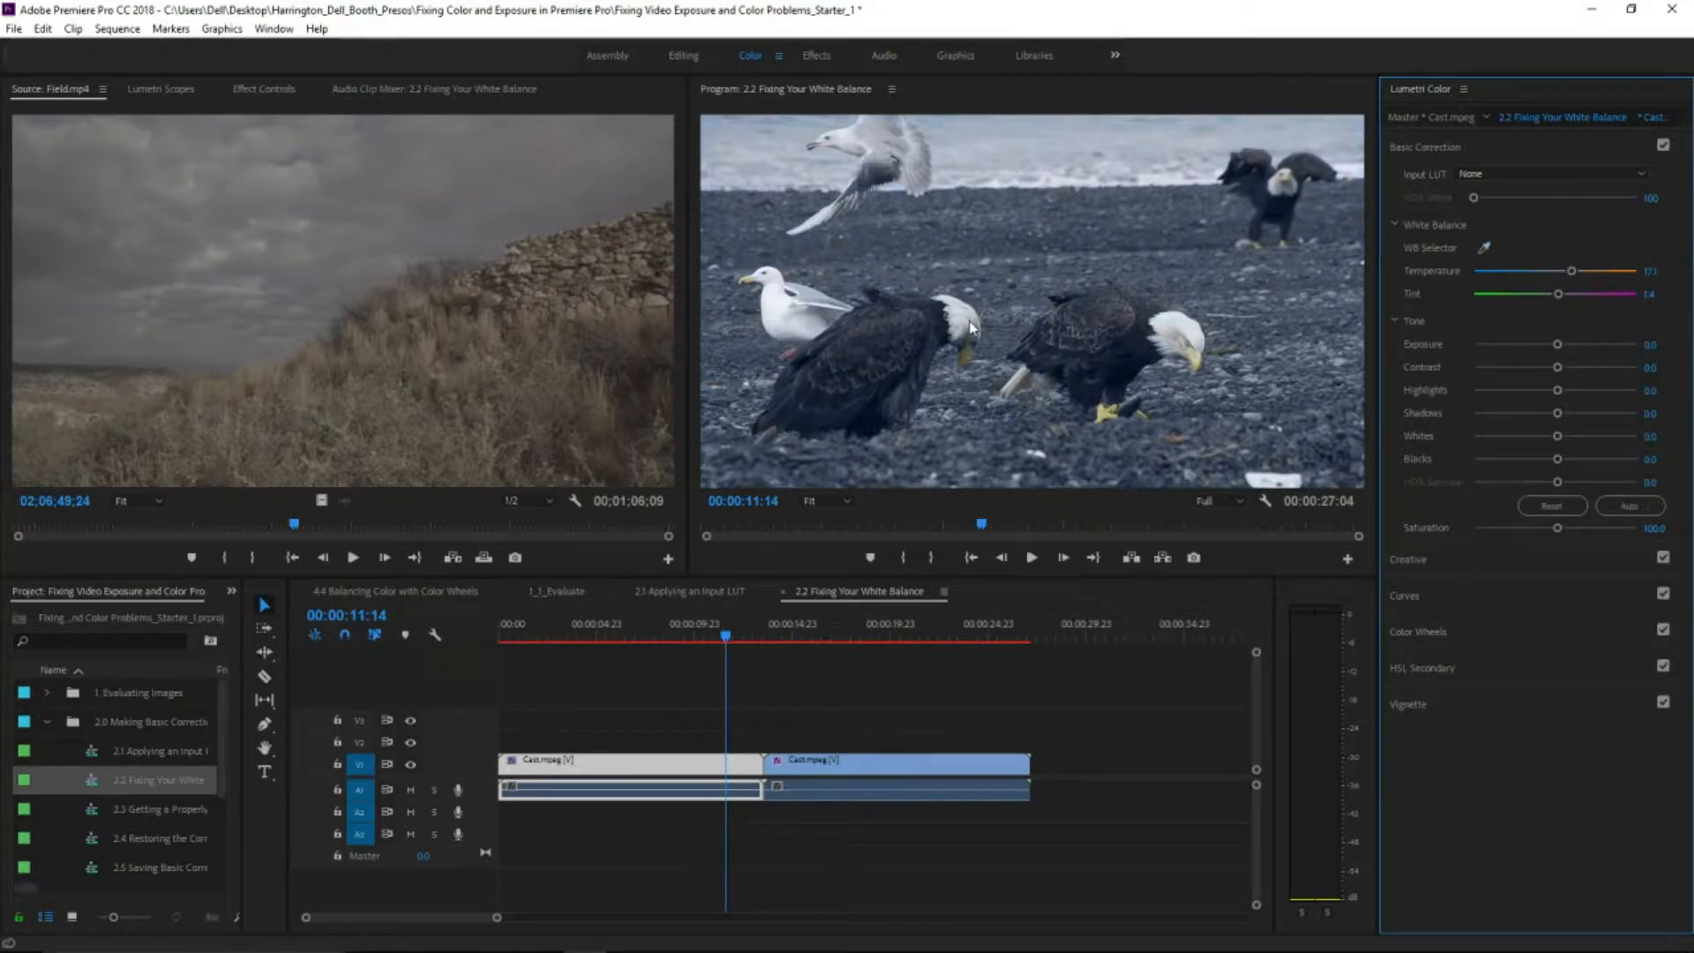
pyautogui.click(1488, 243)
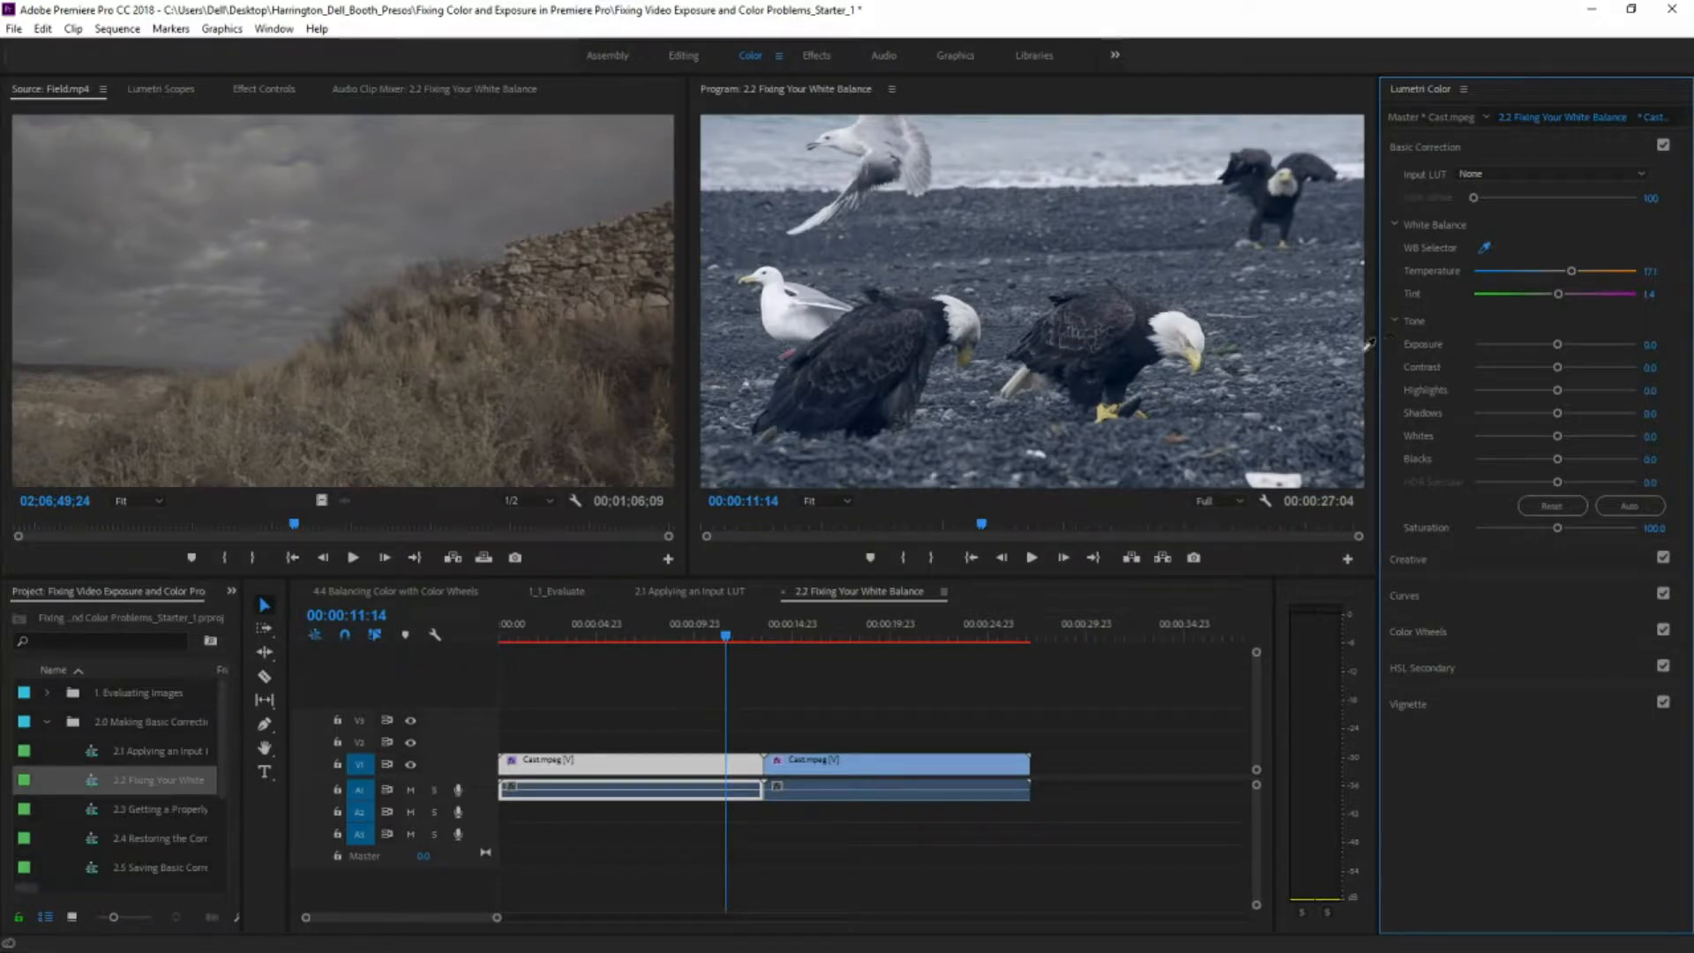
pyautogui.click(1344, 365)
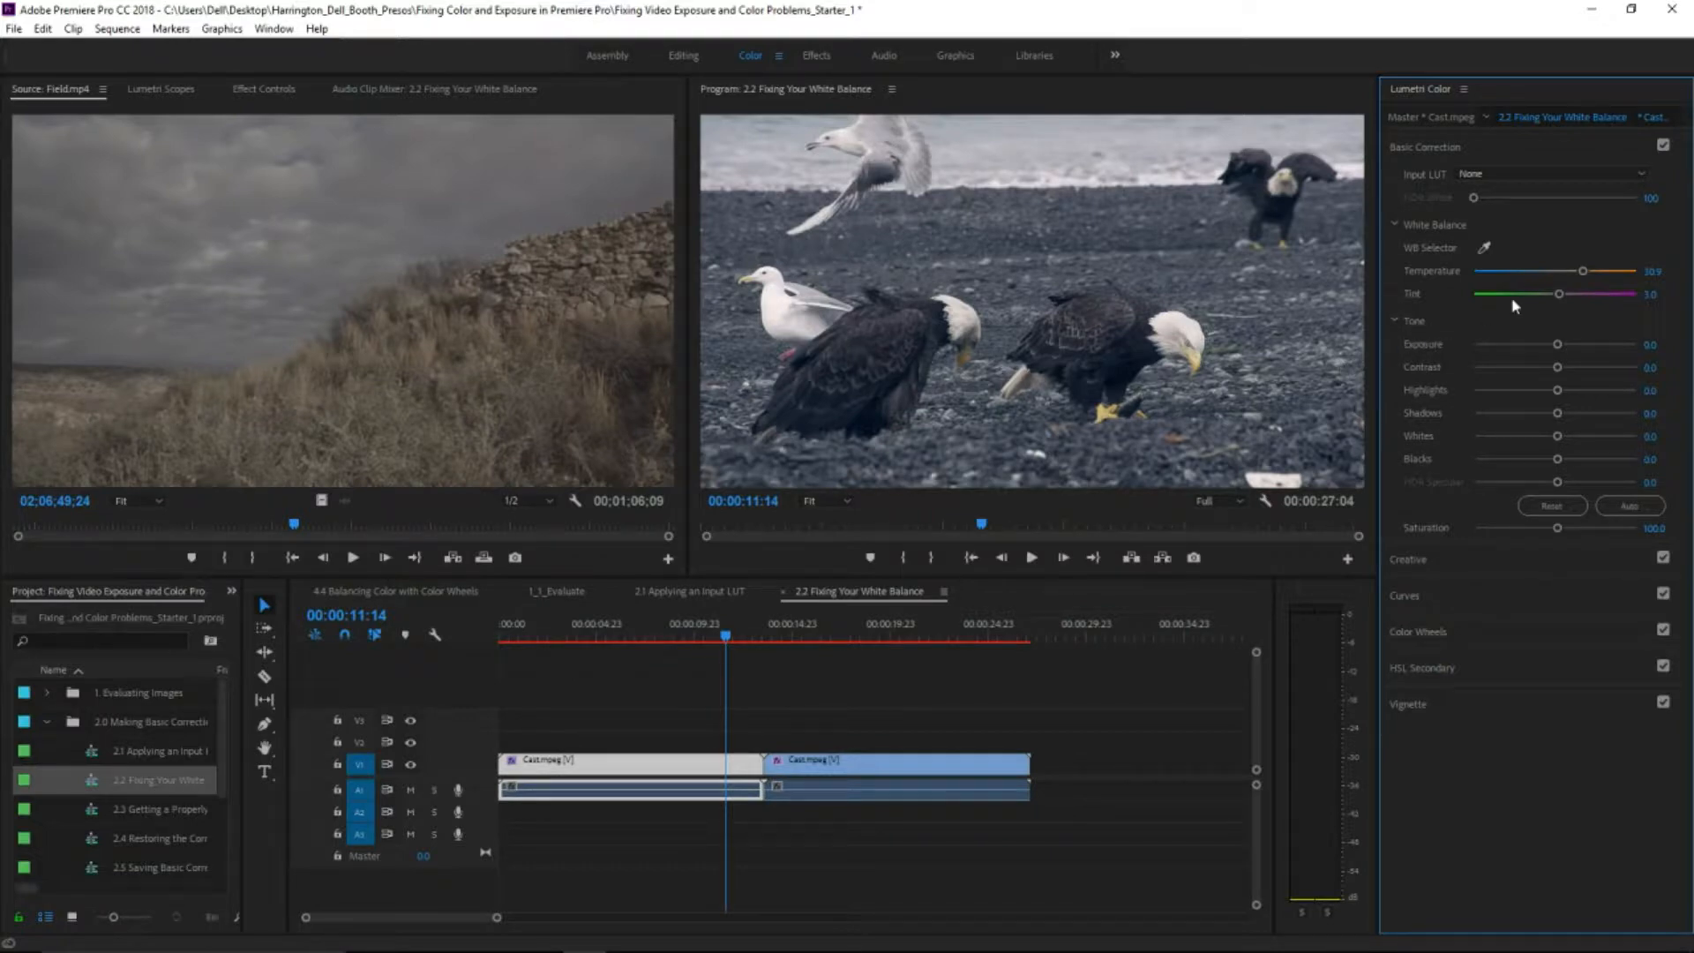
# - Warm the first Cast.mpeg clip to a Temperature of about 48, raise Whites to about 76 and lower Highlights to about -49
pyautogui.moveTo(1583, 272); pyautogui.dragTo(1561, 295)
pyautogui.moveTo(1557, 443); pyautogui.dragTo(1620, 446)
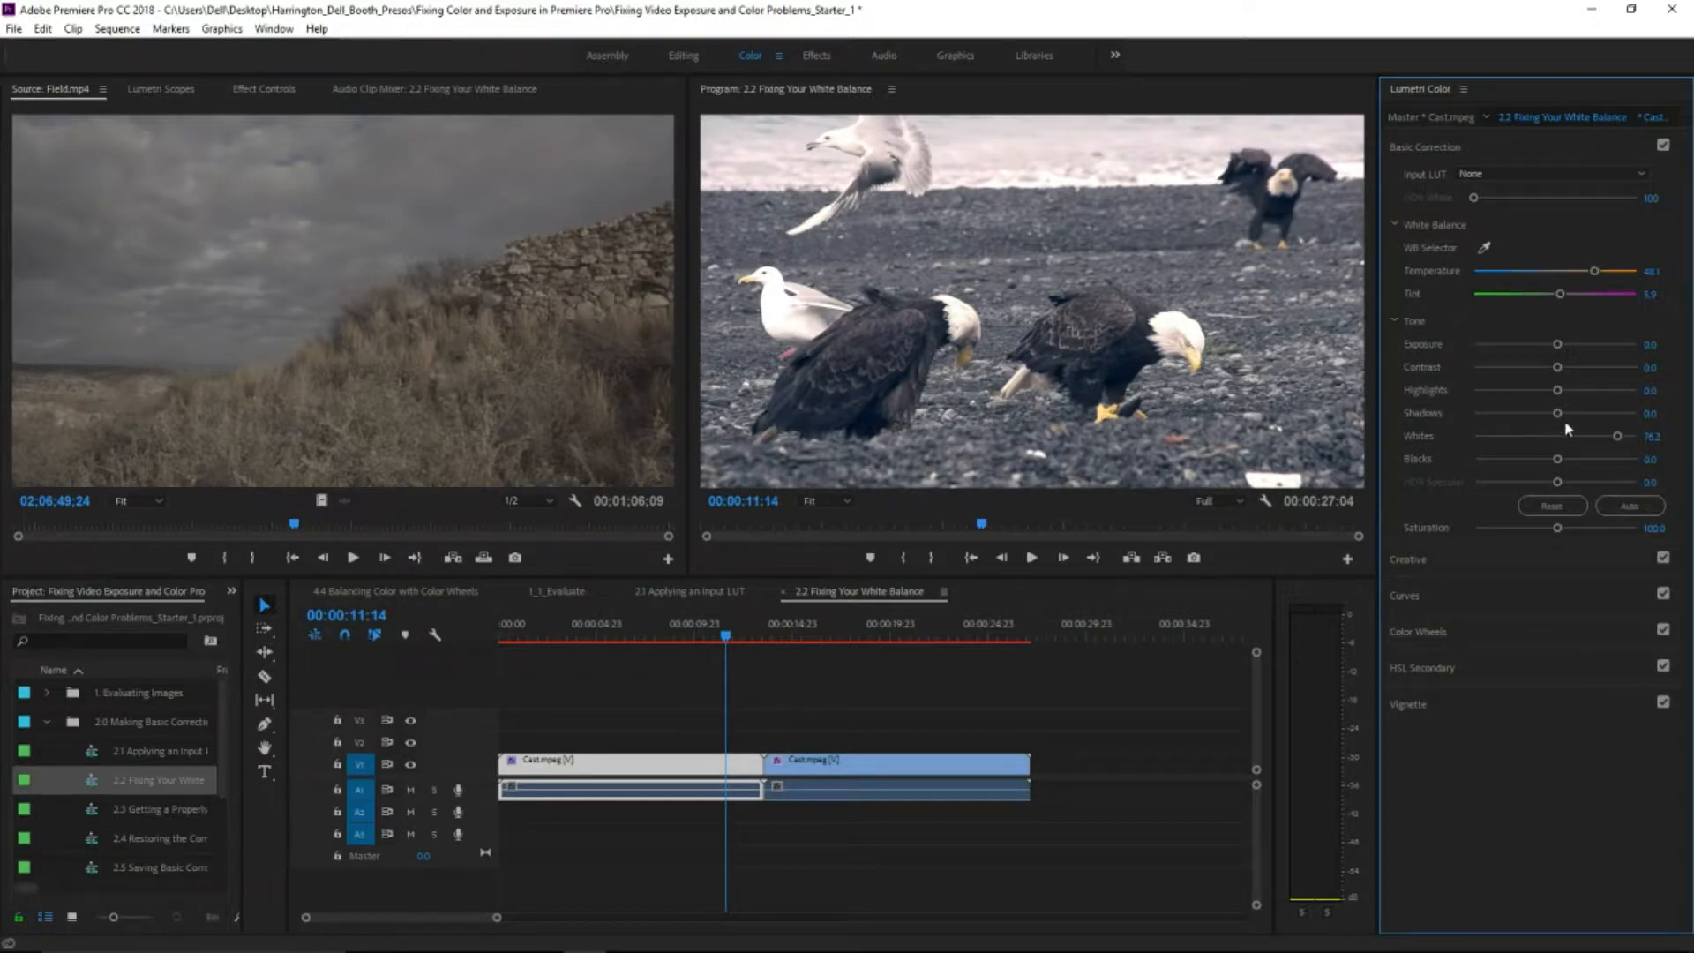
pyautogui.moveTo(1556, 390); pyautogui.dragTo(1515, 391)
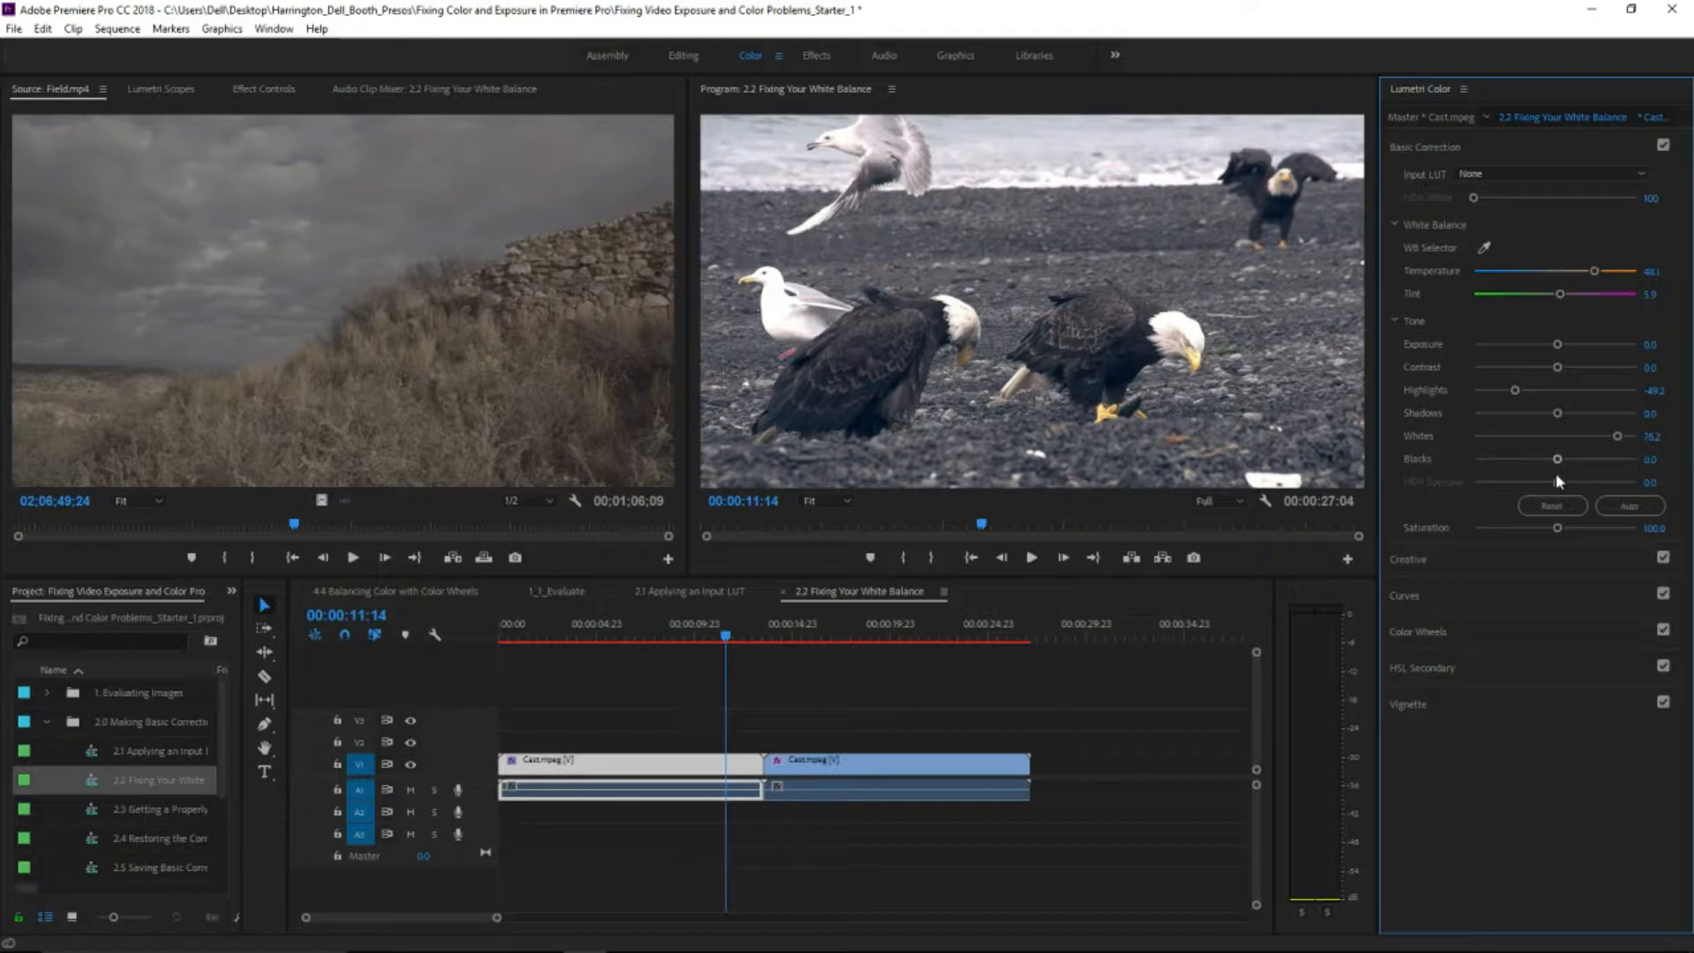
# - Lower the eagle clip's Blacks, set Shadows to about 27.6, raise Contrast slightly, and set Exposure to -0.5 and Saturation to about 147
pyautogui.moveTo(1556, 461); pyautogui.dragTo(1578, 414)
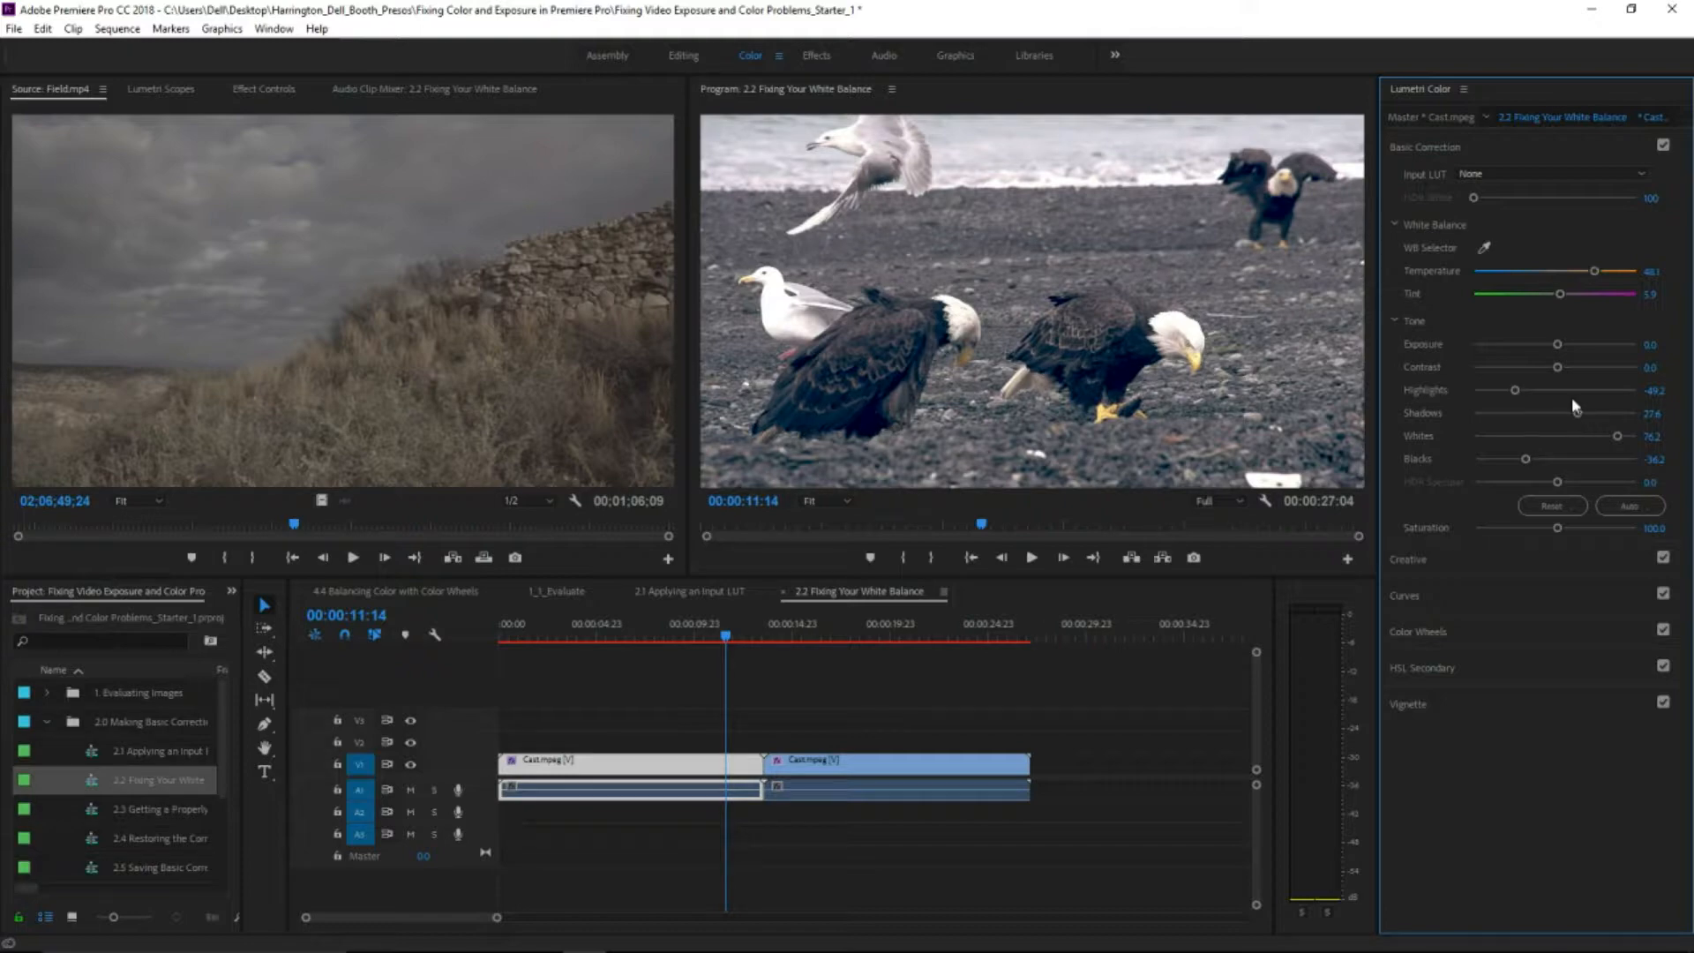
pyautogui.moveTo(1558, 367); pyautogui.dragTo(1564, 367)
pyautogui.moveTo(1556, 345); pyautogui.dragTo(1547, 348)
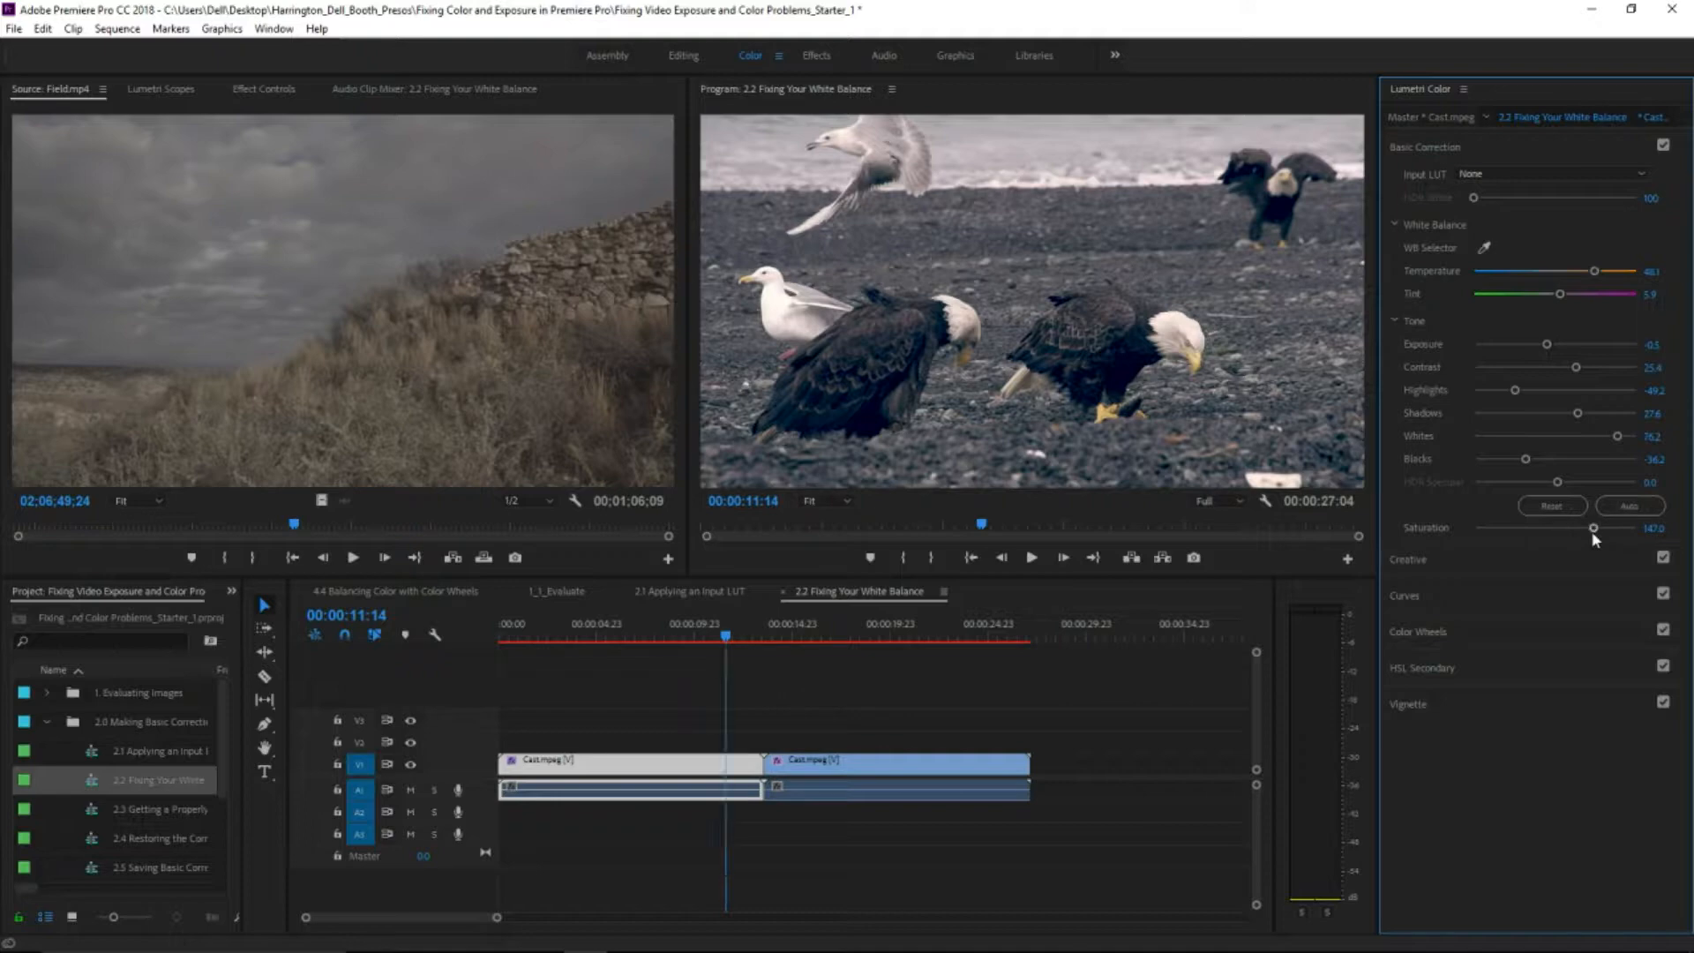
# - Resample the white balance from the beach behind the eagles, reduce the Temperature, and match the frame to the original Cast.mpeg source for comparison
pyautogui.click(1481, 247)
pyautogui.click(1145, 251)
pyautogui.moveTo(1604, 272); pyautogui.dragTo(1580, 274)
pyautogui.press('f')
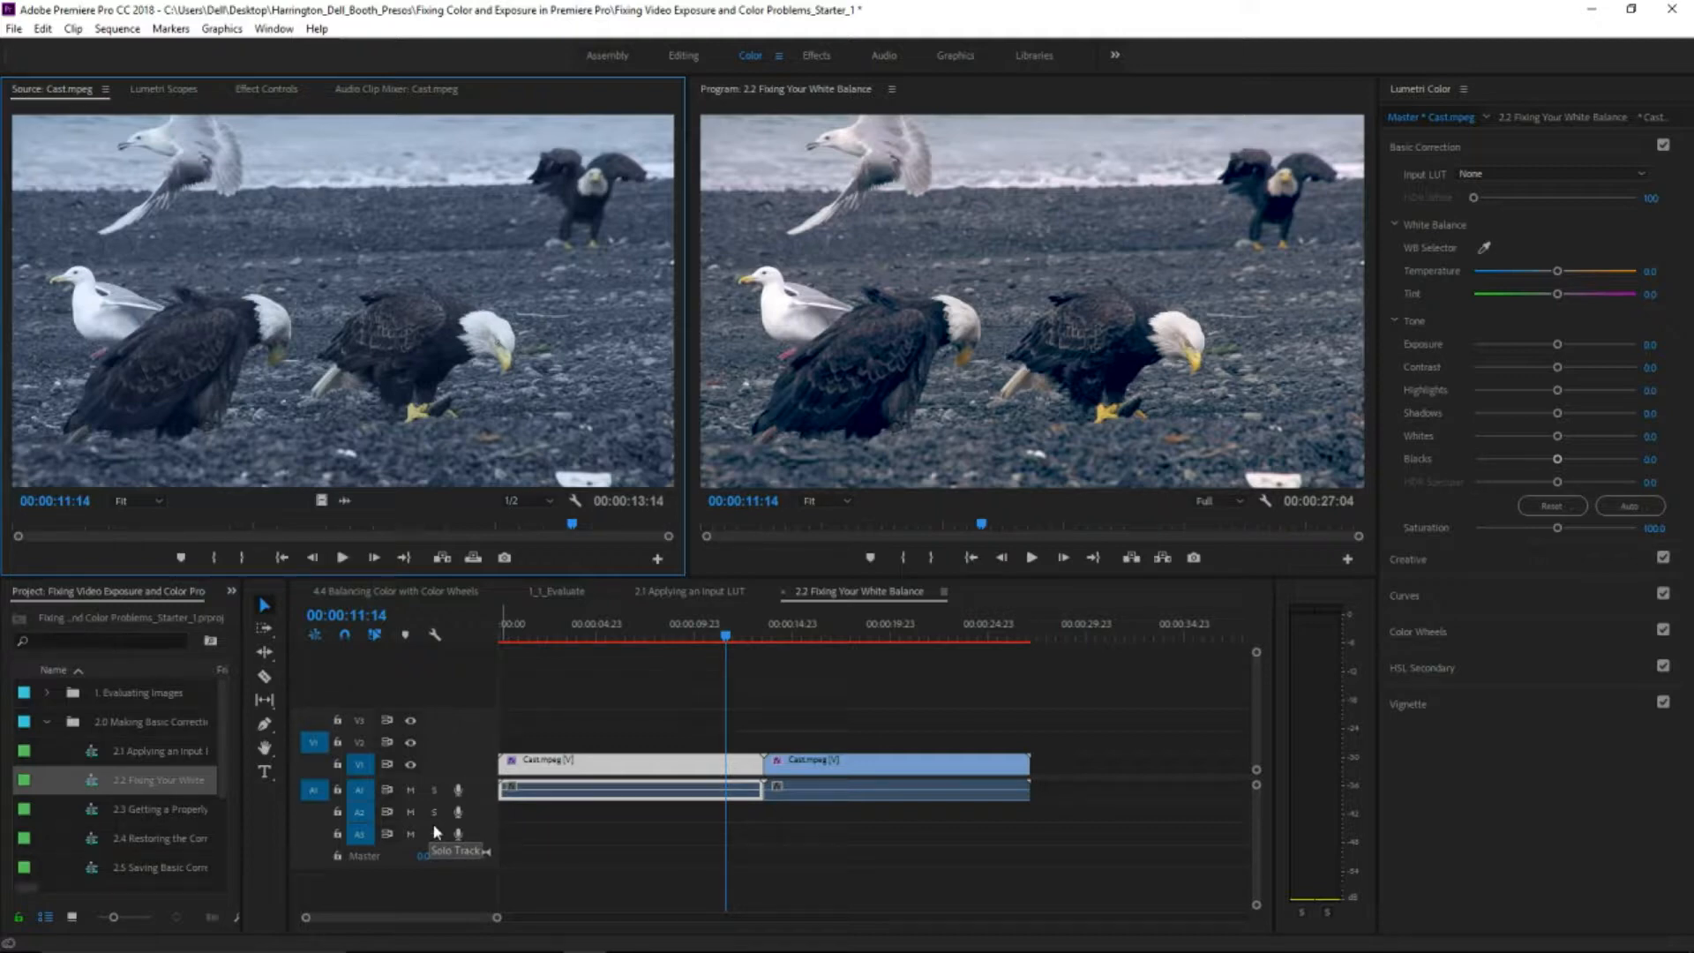
# - Open the 2.3 Getting a Properly Toned Image sequence, return the playhead to its start, and show the Lumetri Scopes
pyautogui.click(93, 816)
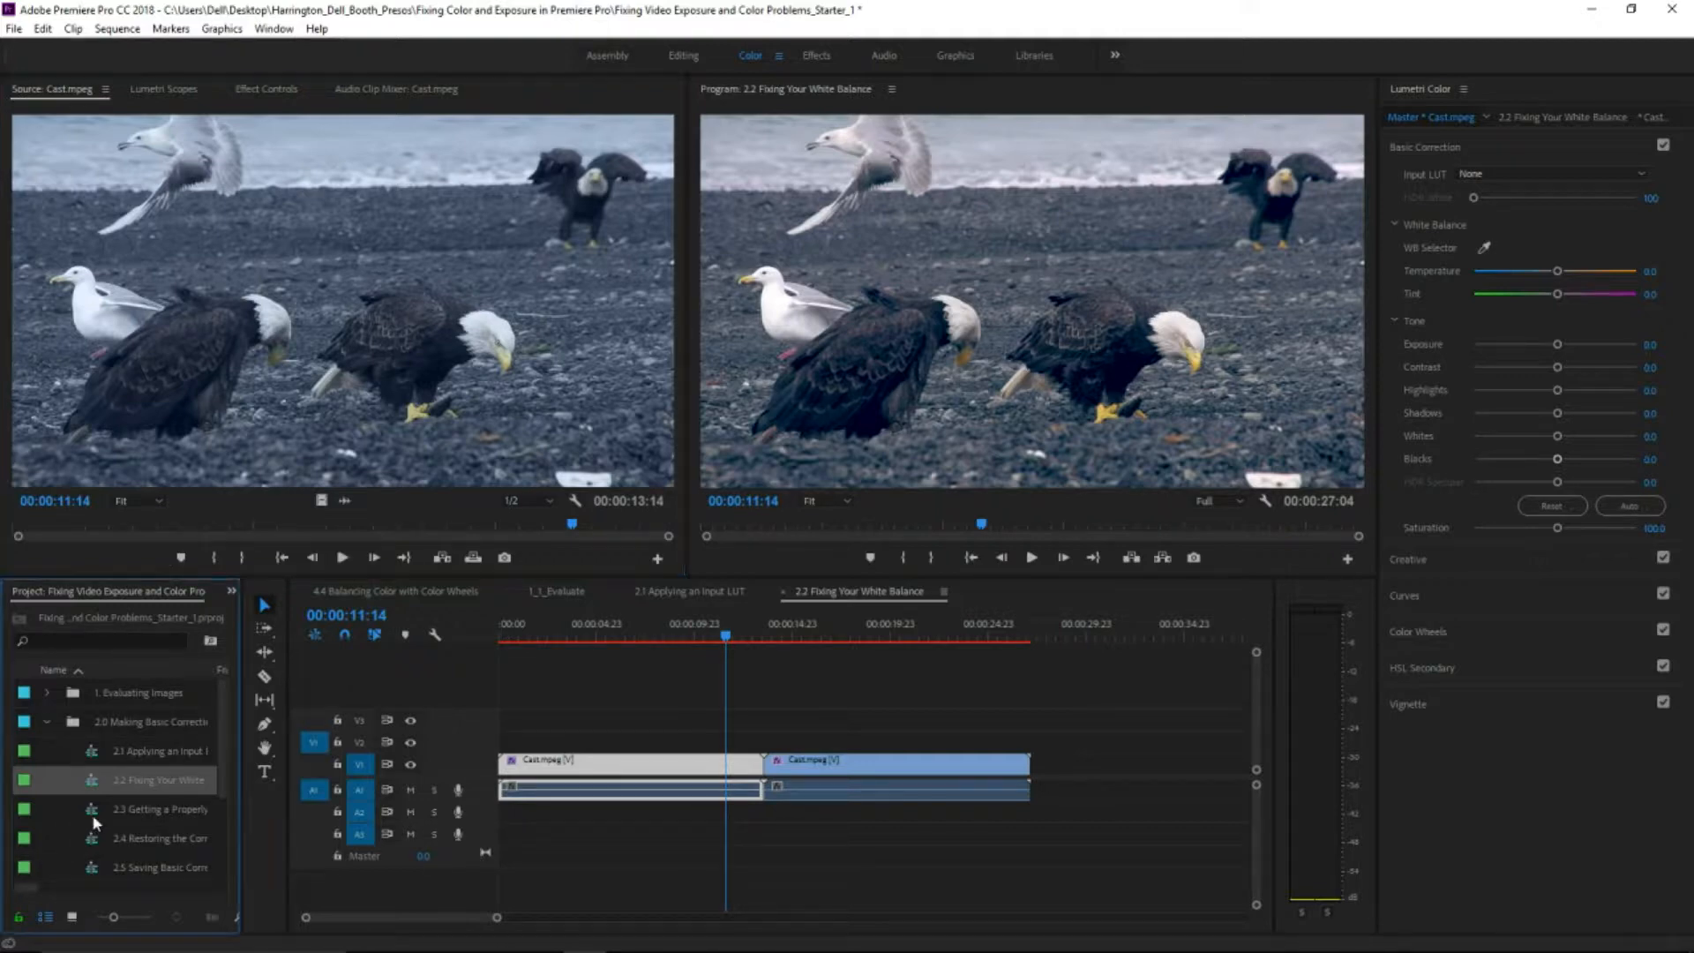
pyautogui.doubleClick(93, 816)
pyautogui.moveTo(563, 630)
pyautogui.mouseDown()
pyautogui.moveTo(518, 631)
pyautogui.moveTo(540, 634)
pyautogui.mouseUp()
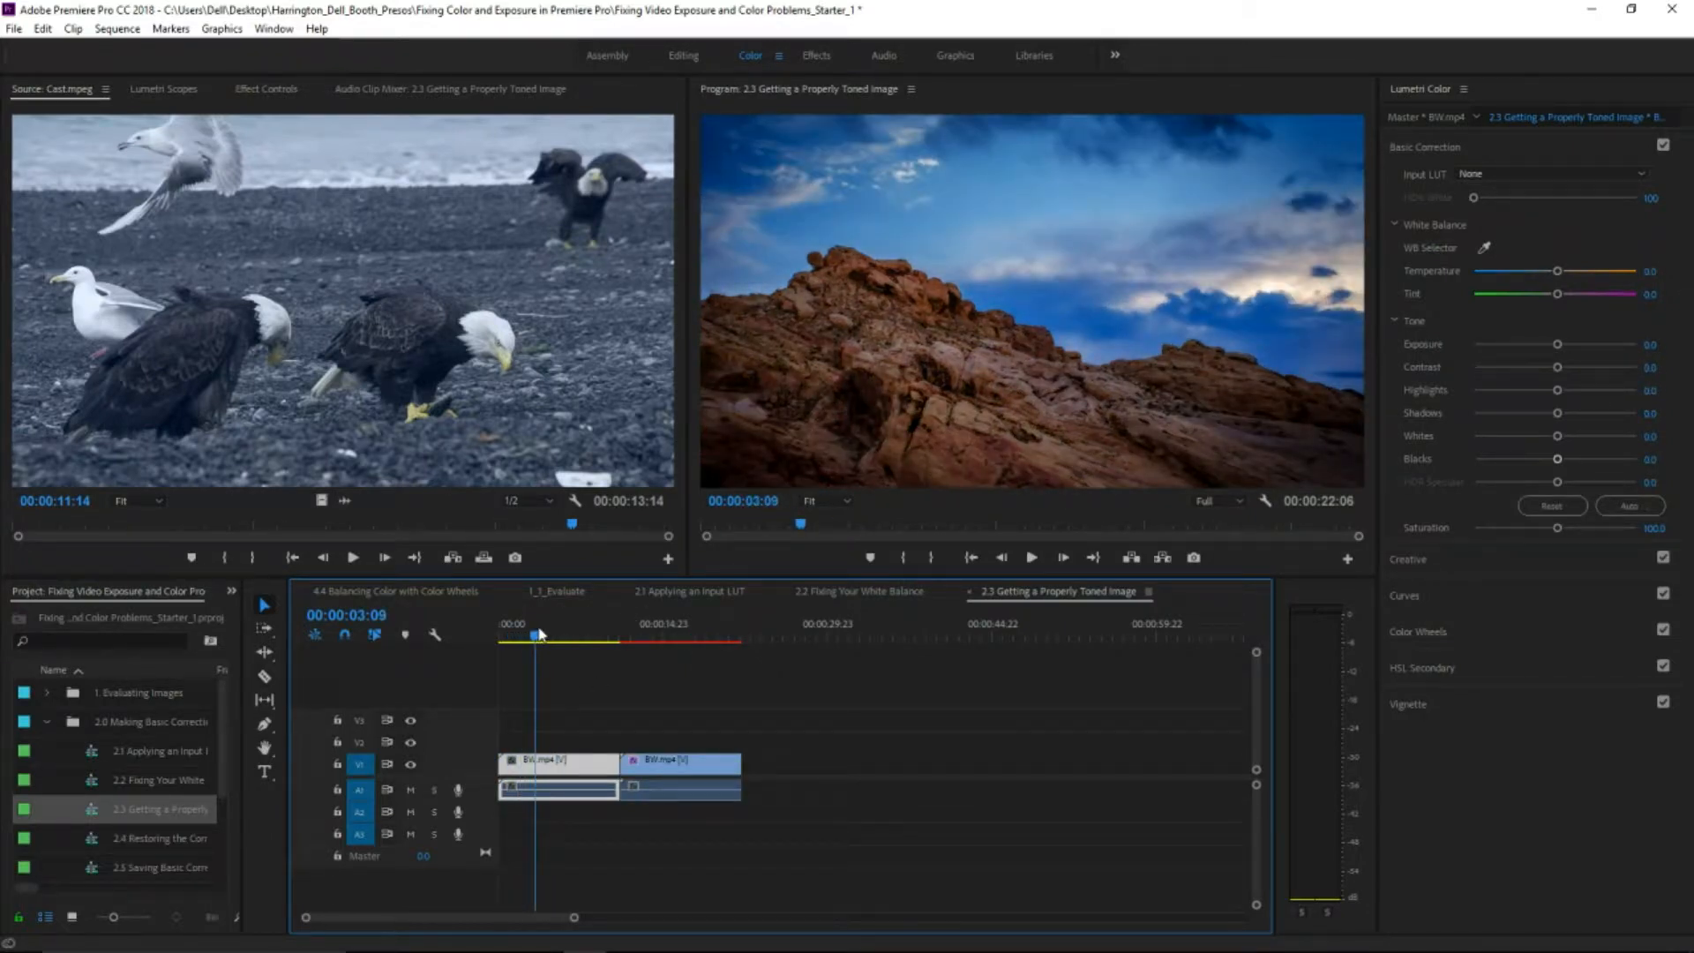
pyautogui.moveTo(540, 634); pyautogui.dragTo(467, 673)
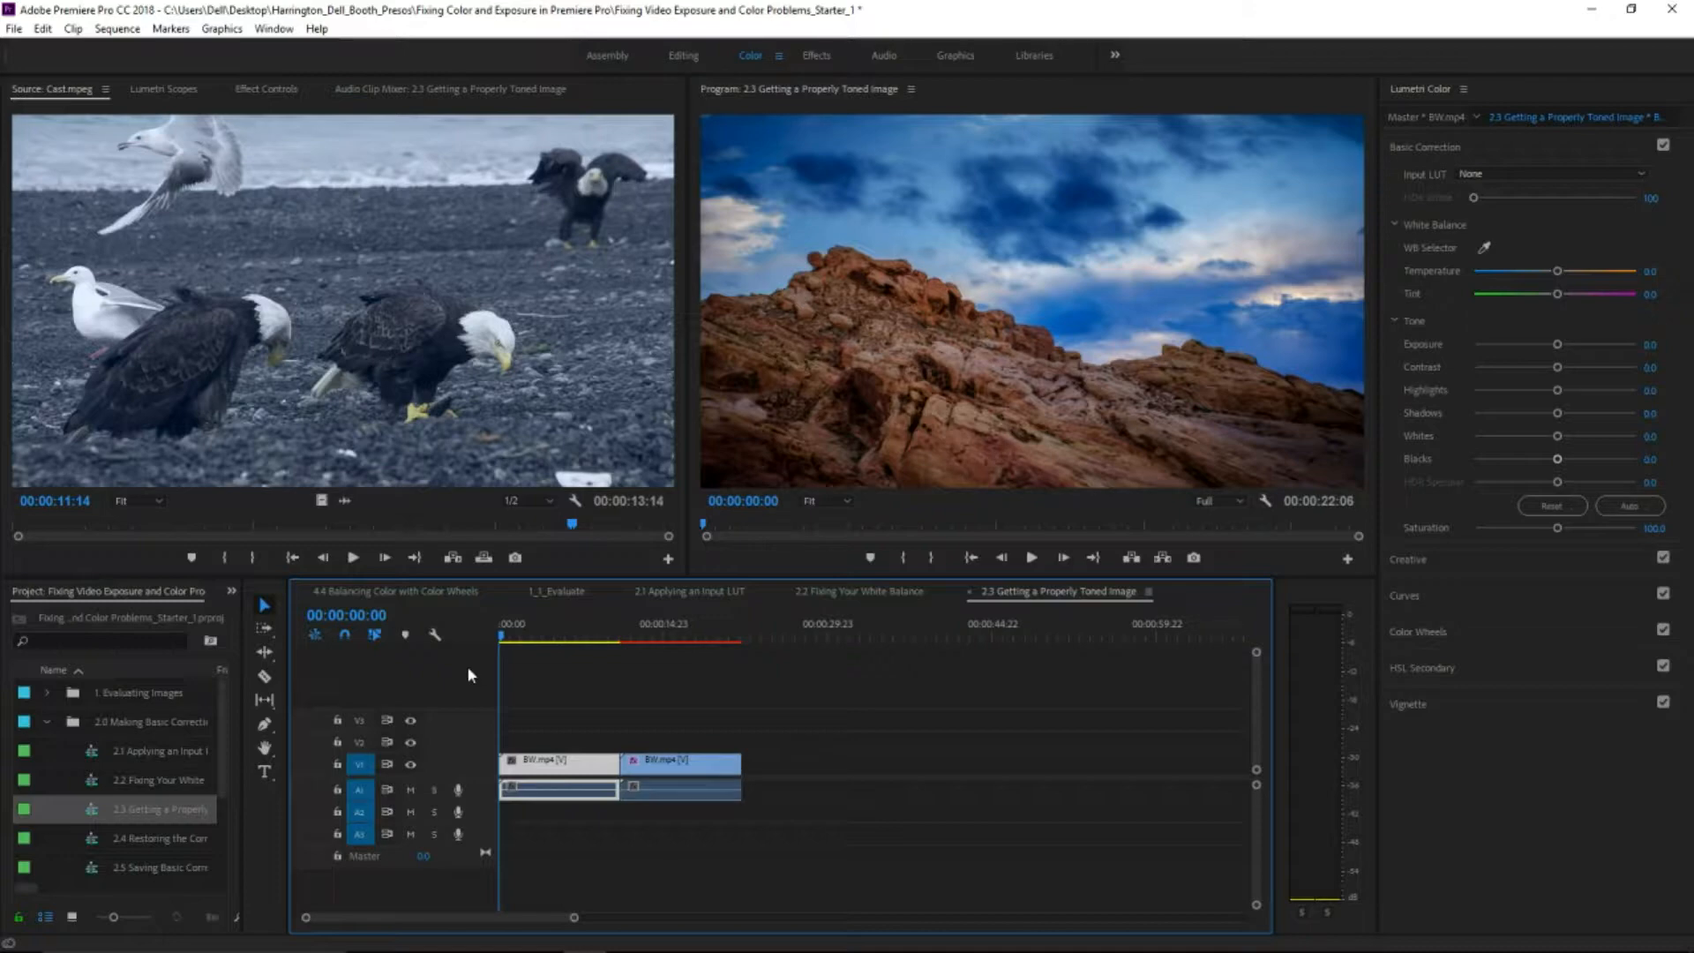
pyautogui.click(153, 90)
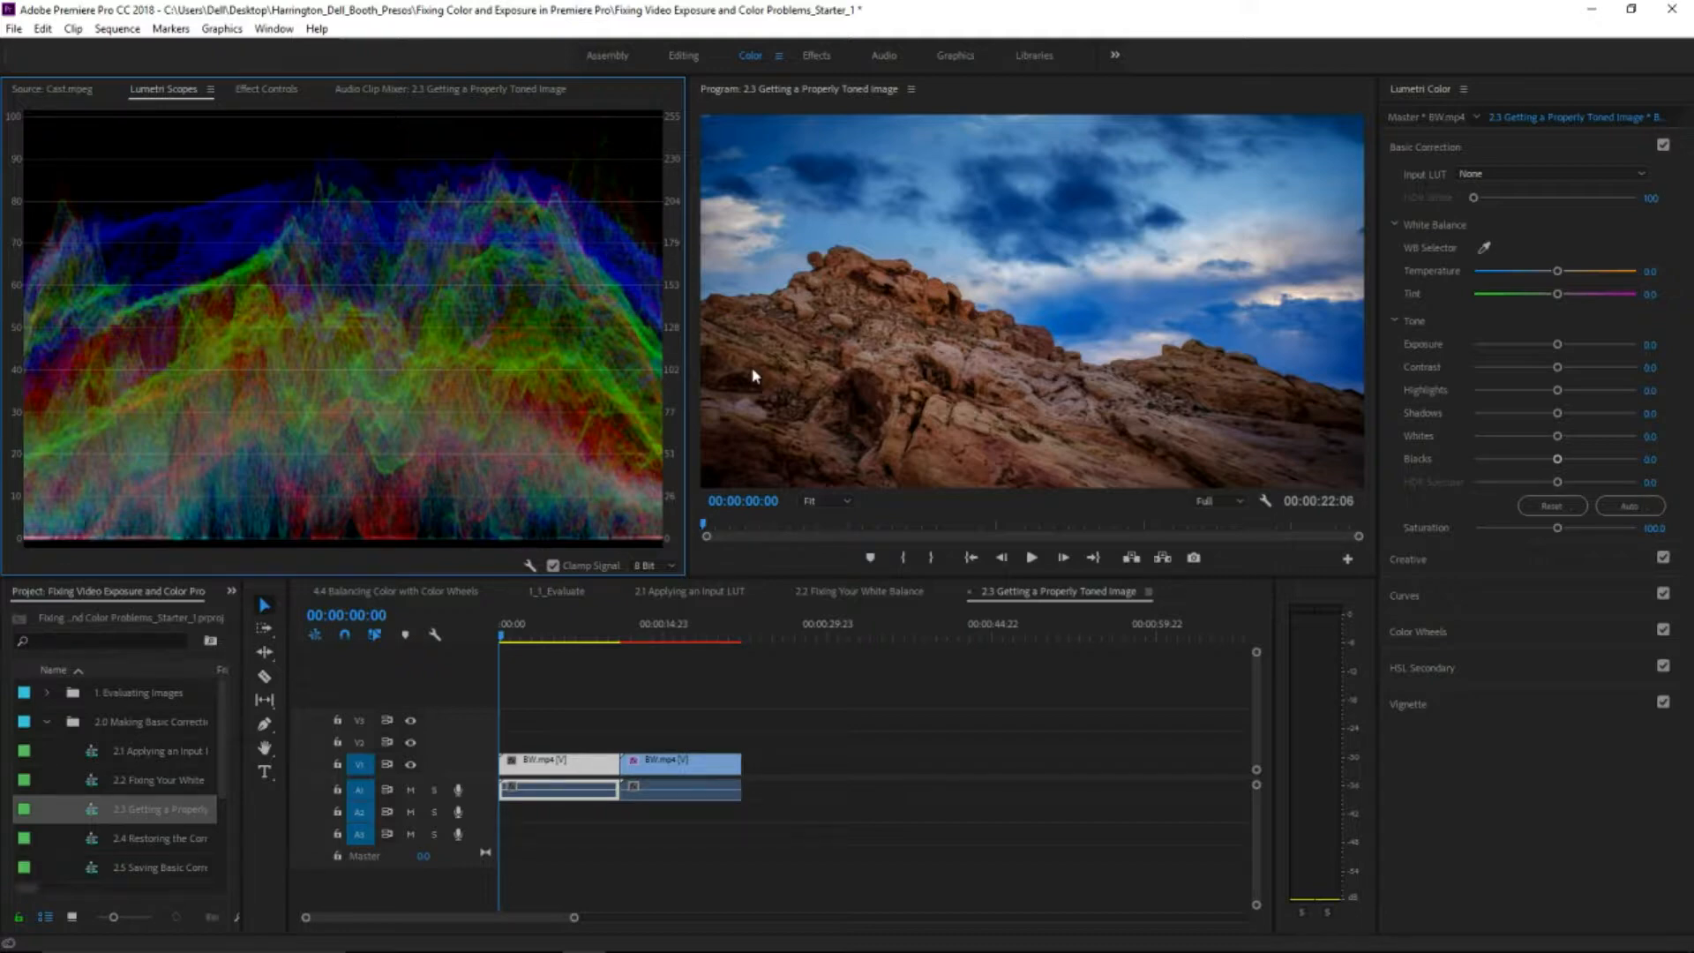
# - Tone the first BW.mp4 clip with Contrast about 33, Whites about 24, slightly lower Highlights, Shadows about 40 and Blacks about -30
pyautogui.moveTo(1555, 373)
pyautogui.mouseDown()
pyautogui.moveTo(1606, 370)
pyautogui.moveTo(1511, 368)
pyautogui.moveTo(1584, 369)
pyautogui.mouseUp()
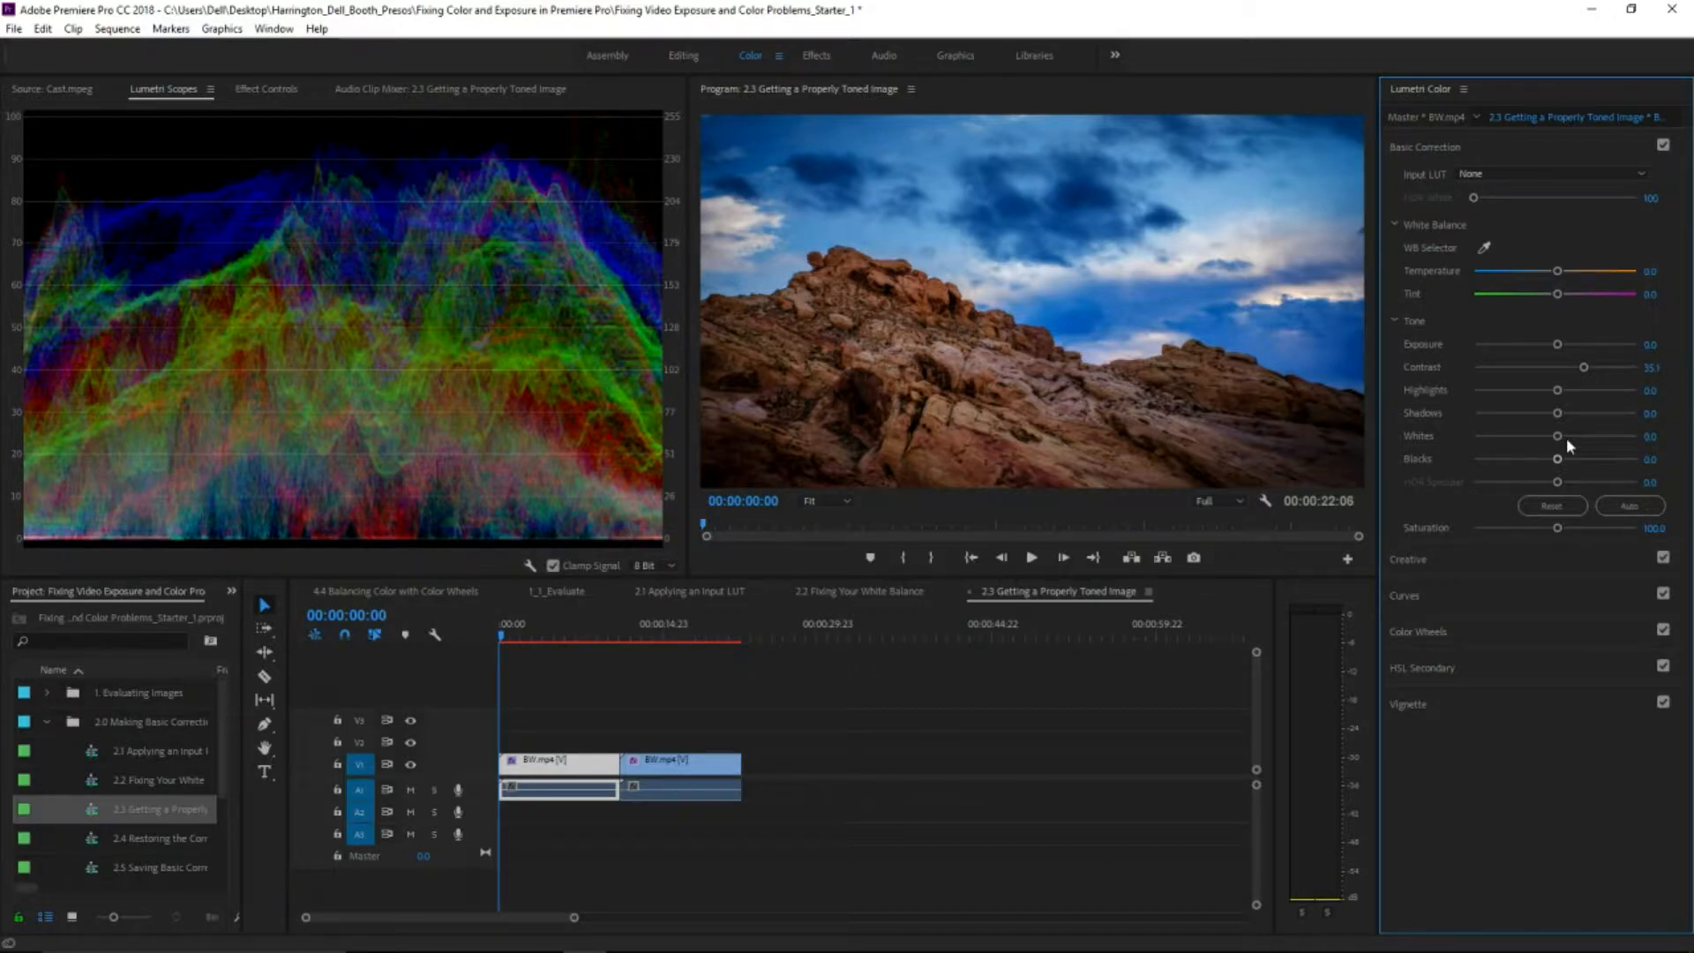
pyautogui.moveTo(1559, 443); pyautogui.dragTo(1574, 443)
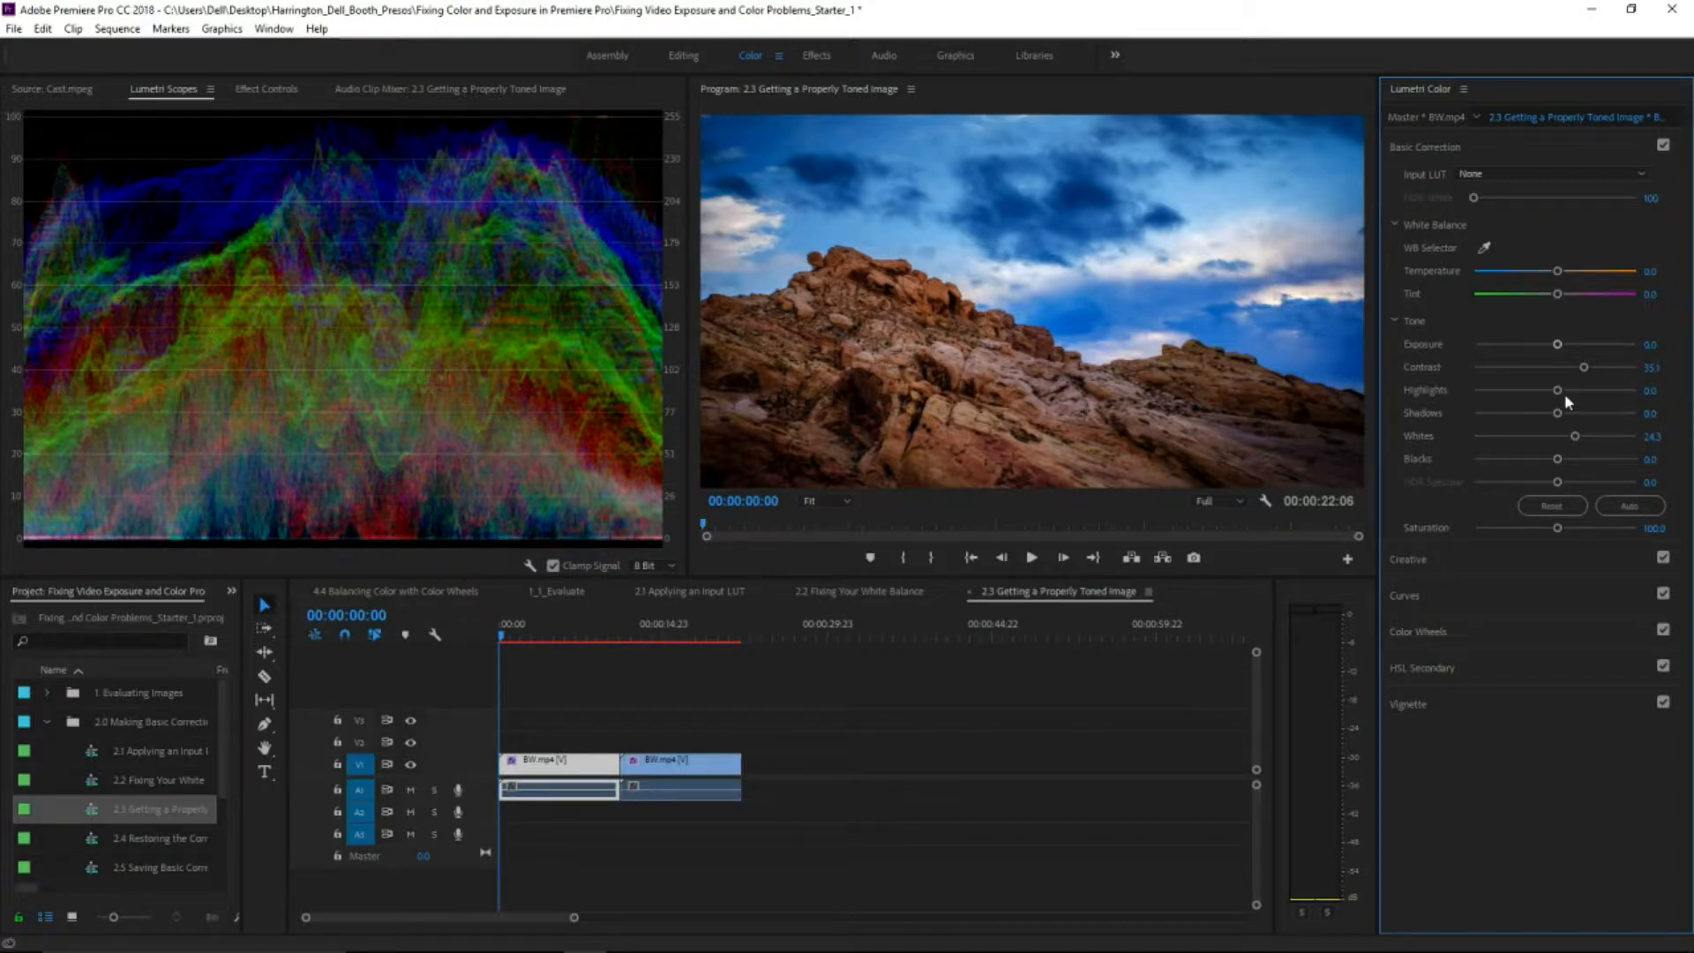
pyautogui.moveTo(1559, 393); pyautogui.dragTo(1542, 403)
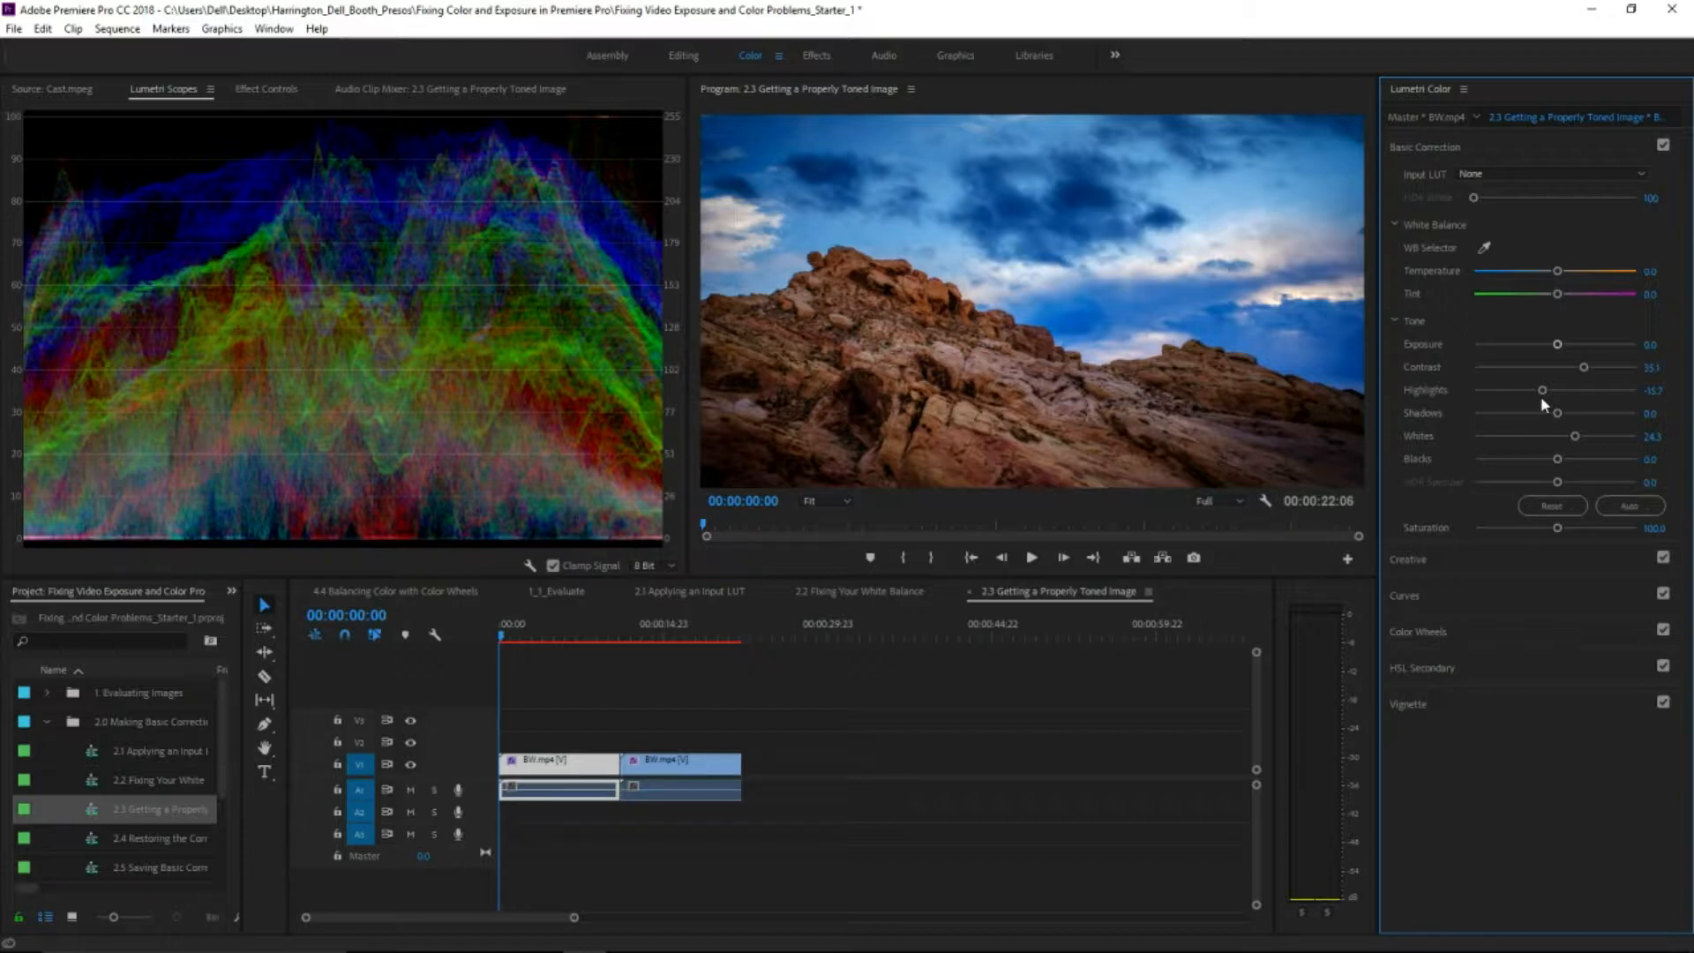
pyautogui.moveTo(1558, 413); pyautogui.dragTo(1588, 413)
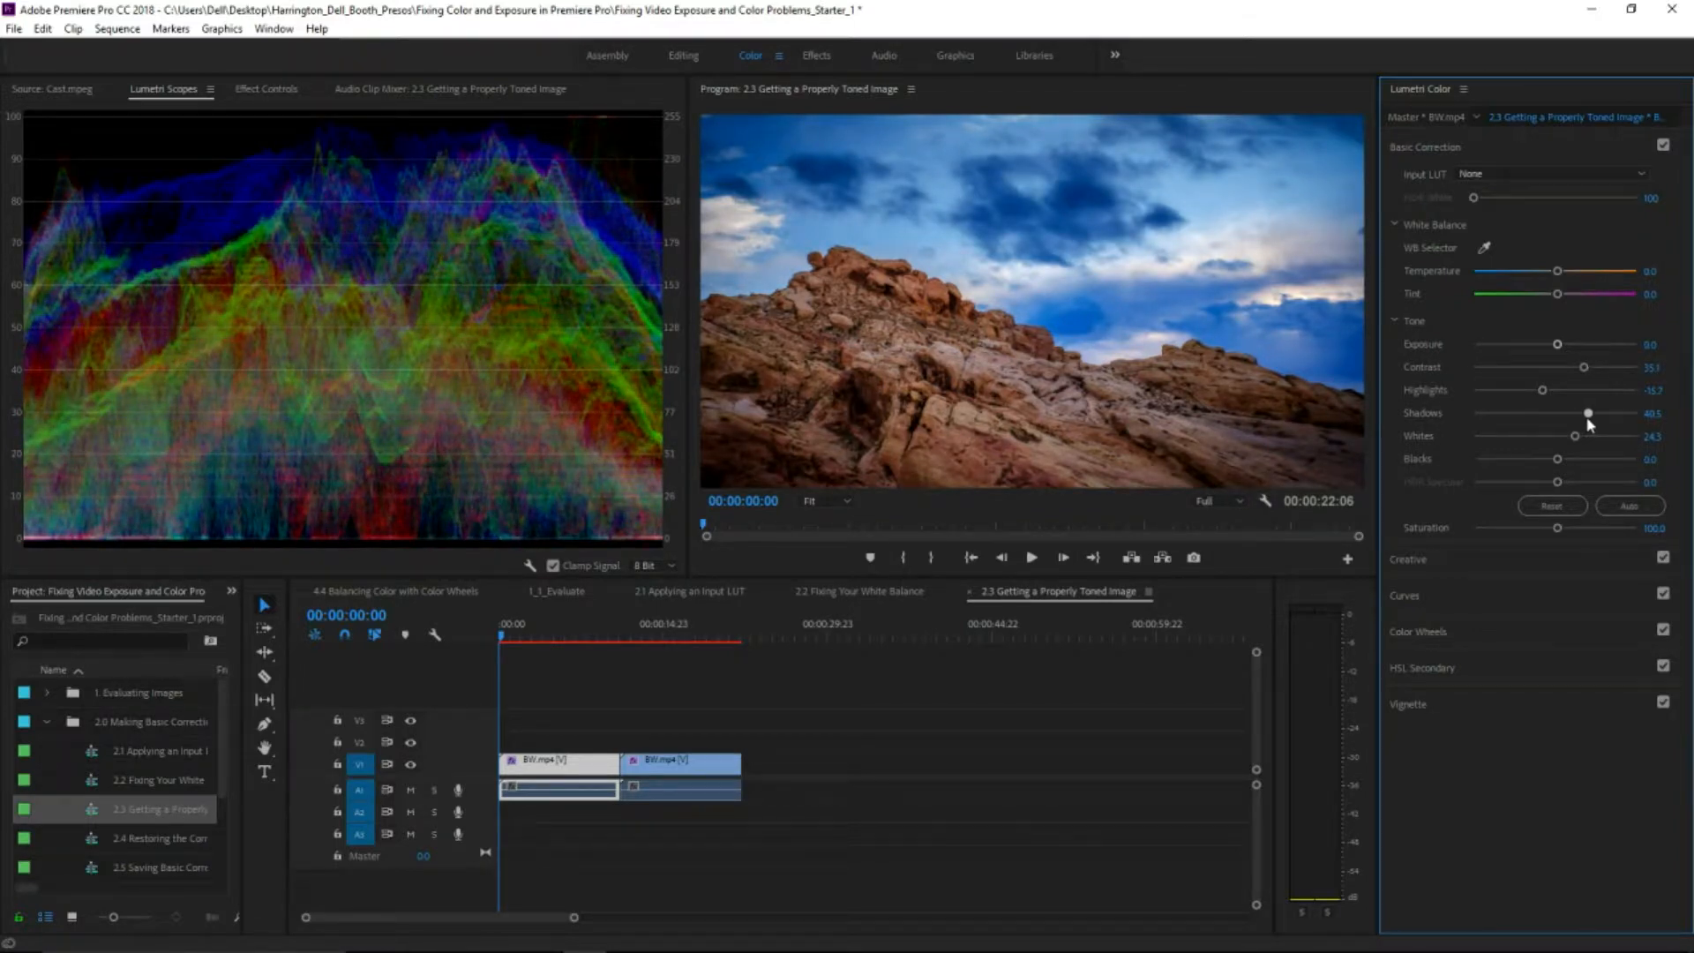
pyautogui.moveTo(1557, 459); pyautogui.dragTo(1531, 459)
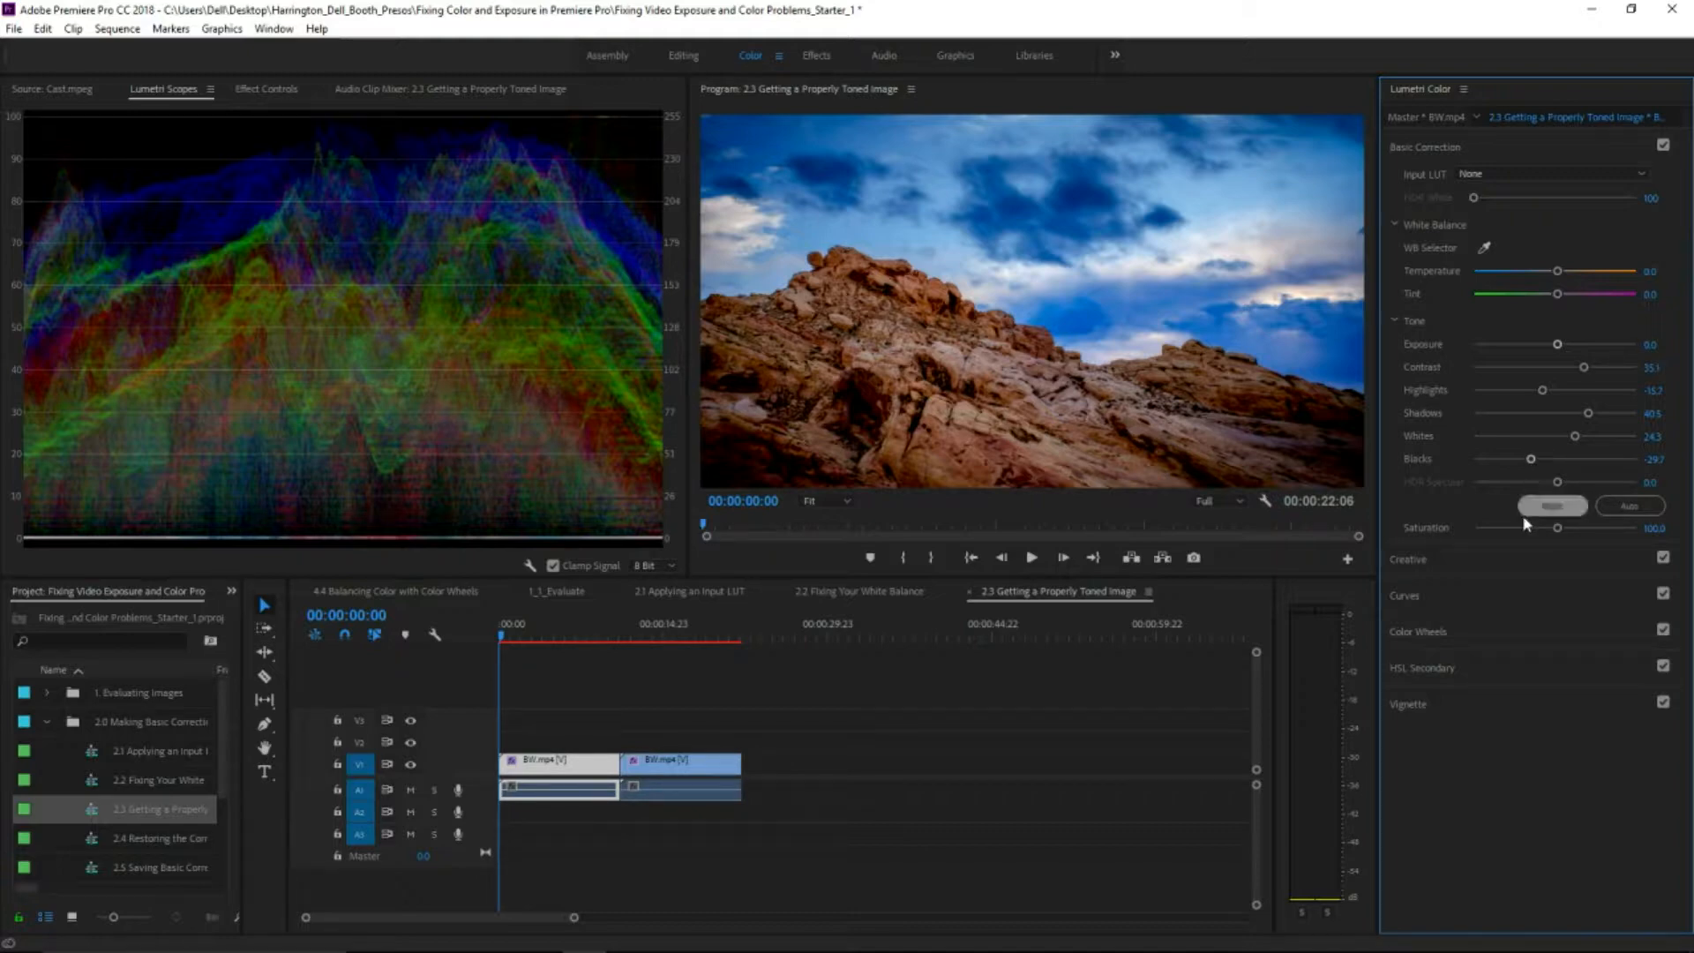
# - Add red, yellow, green, cyan and blue control points to the rock clip's Hue Saturation curve and pull the red range inward to desaturate the rocks
pyautogui.click(1541, 603)
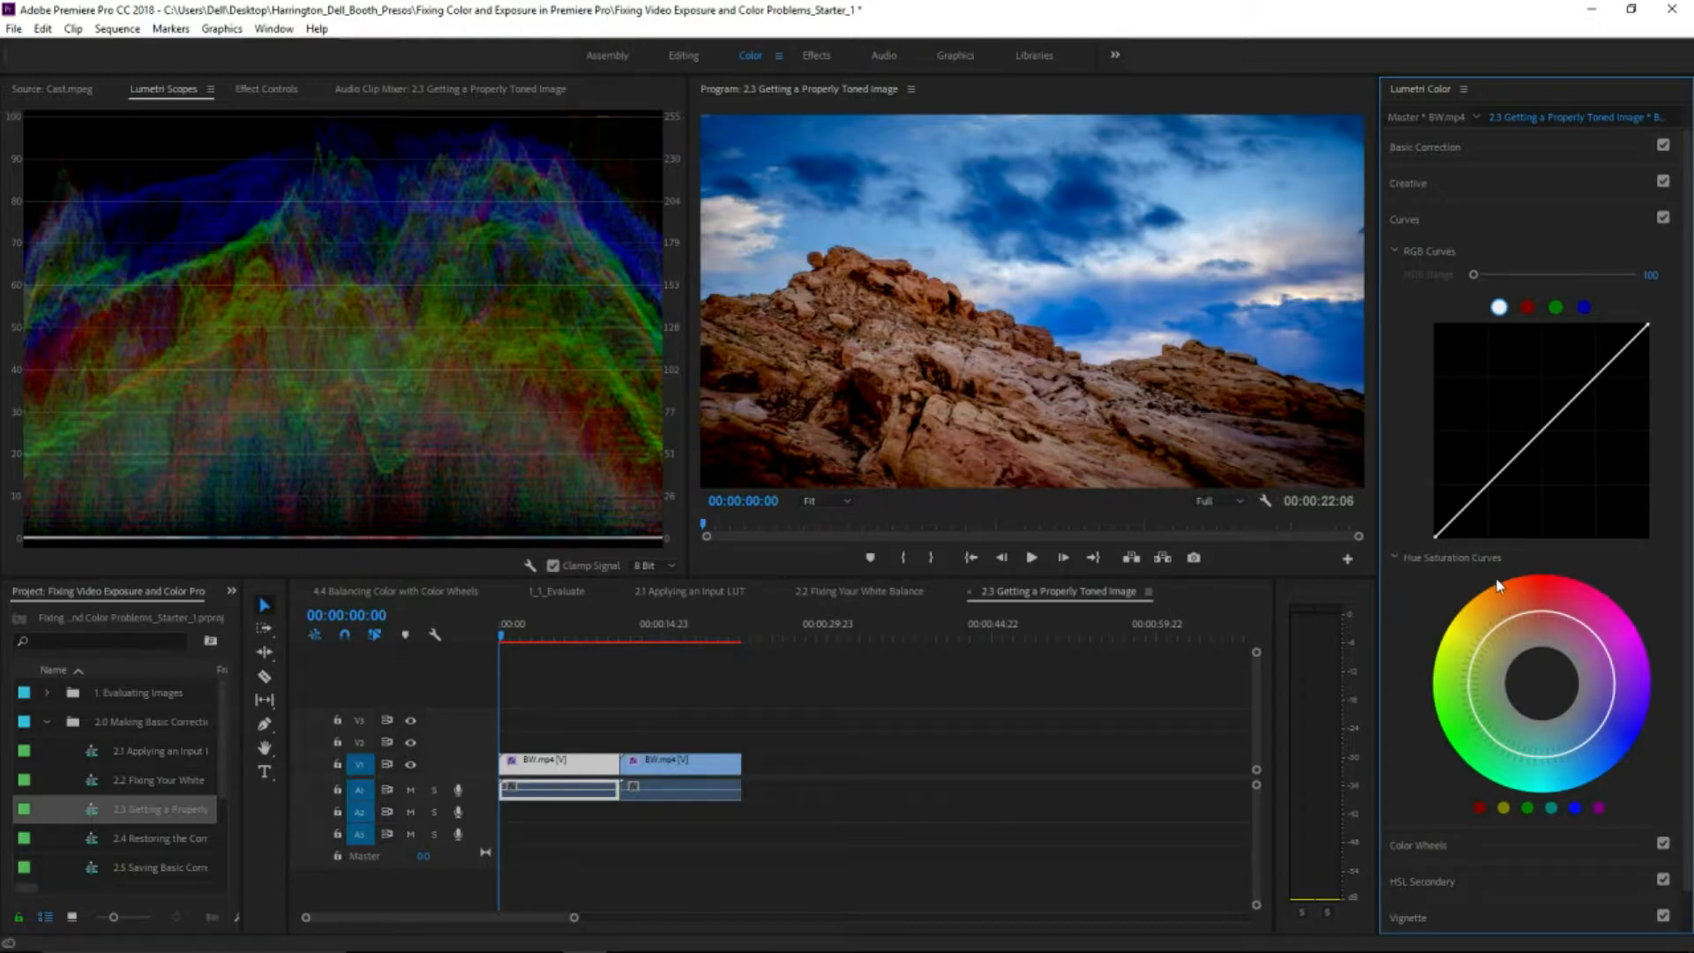
pyautogui.click(1481, 810)
pyautogui.click(1502, 810)
pyautogui.click(1527, 809)
pyautogui.click(1552, 808)
pyautogui.click(1576, 808)
pyautogui.moveTo(1544, 615)
pyautogui.mouseDown()
pyautogui.moveTo(1540, 637)
pyautogui.moveTo(1516, 628)
pyautogui.moveTo(1542, 633)
pyautogui.mouseUp()
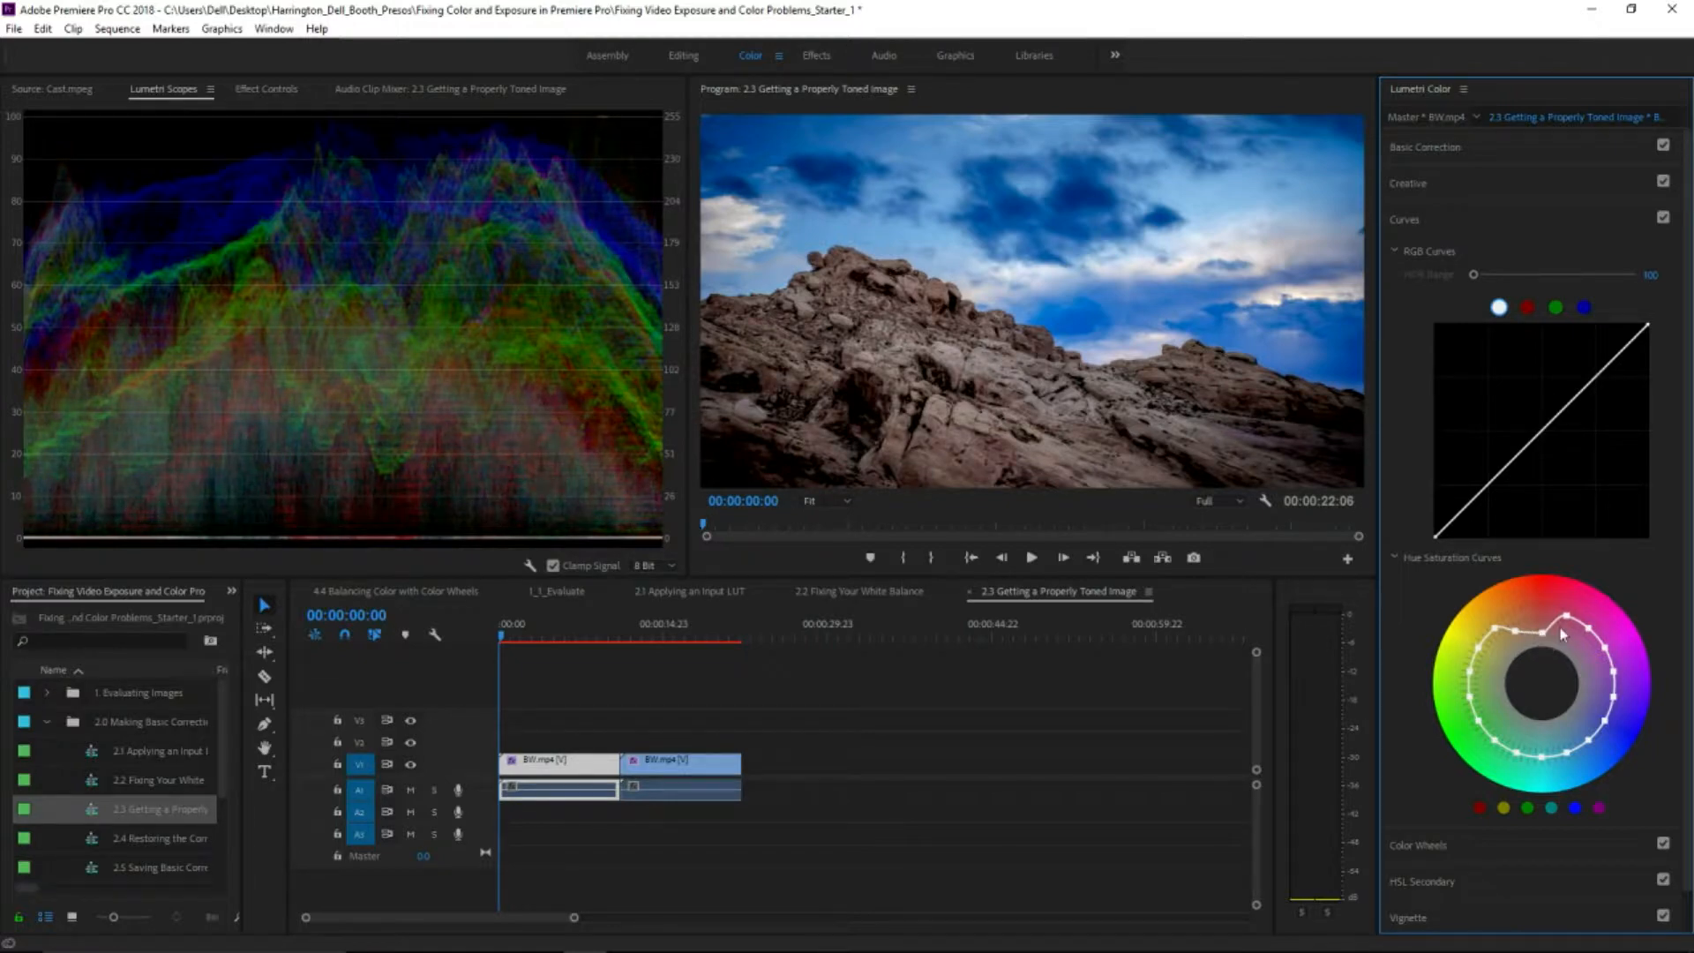
pyautogui.moveTo(1542, 637); pyautogui.dragTo(1537, 629)
# - Push the blue and purple range of the Hue Saturation curve outward to boost the sky, and play the clip to 00;00;02;16
pyautogui.moveTo(1613, 703); pyautogui.dragTo(1627, 672)
pyautogui.moveTo(1604, 652); pyautogui.dragTo(1618, 645)
pyautogui.moveTo(1590, 740); pyautogui.dragTo(1591, 751)
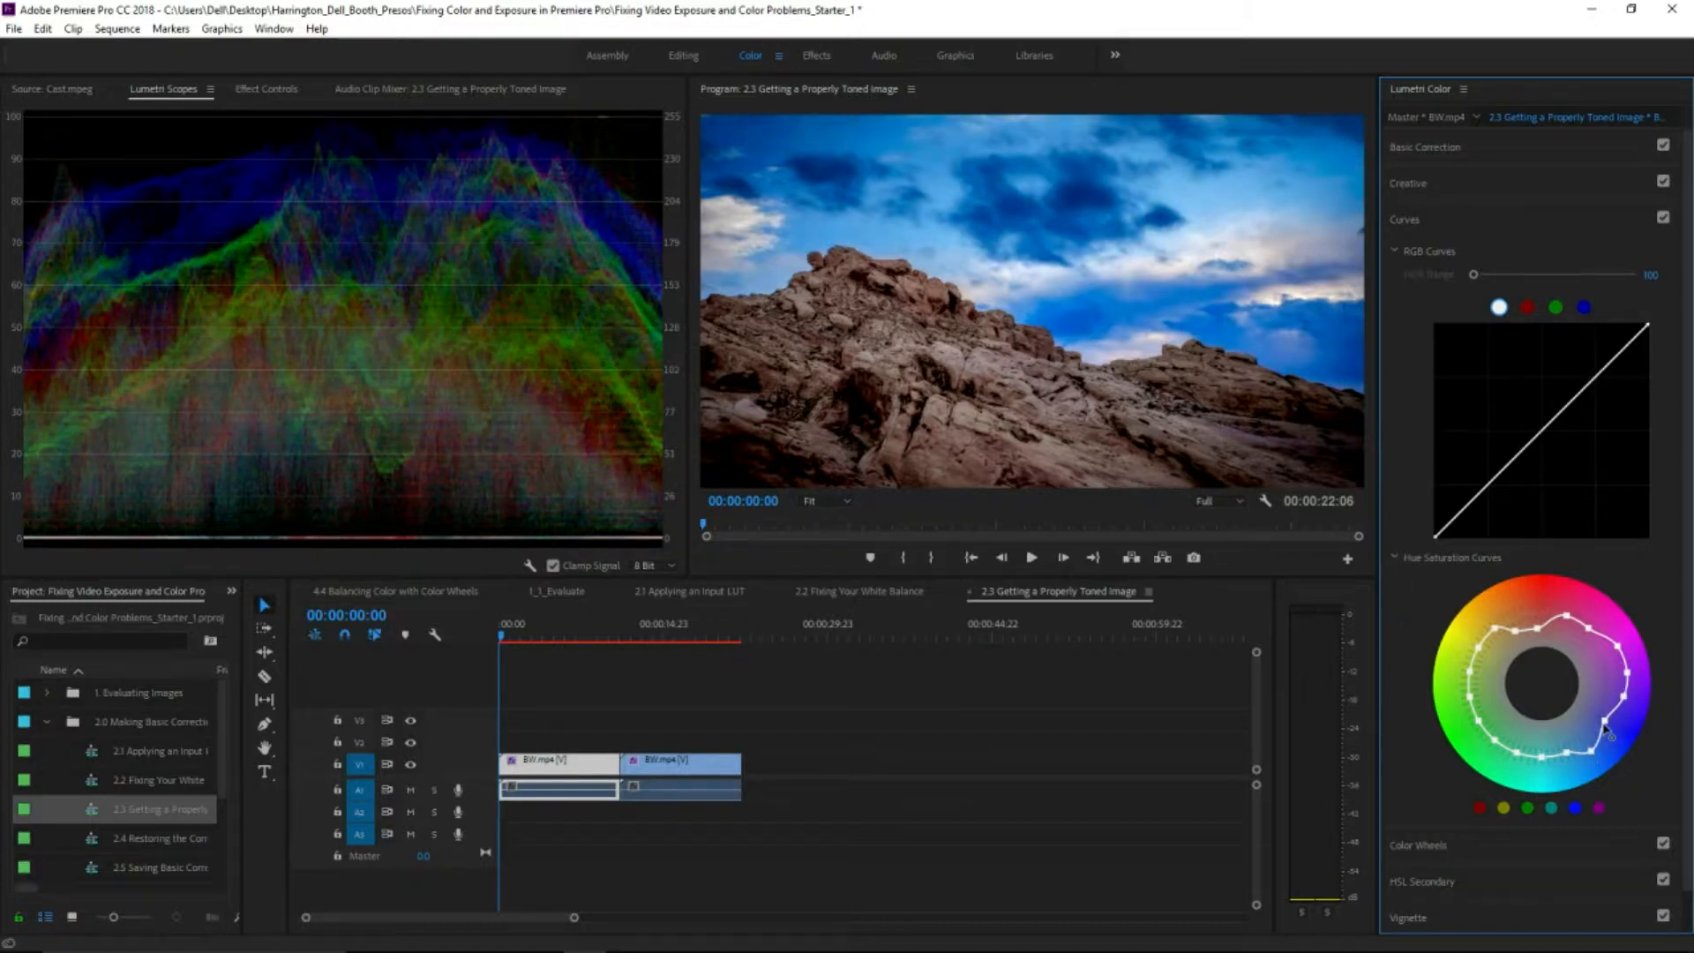
pyautogui.moveTo(1606, 726); pyautogui.dragTo(1580, 705)
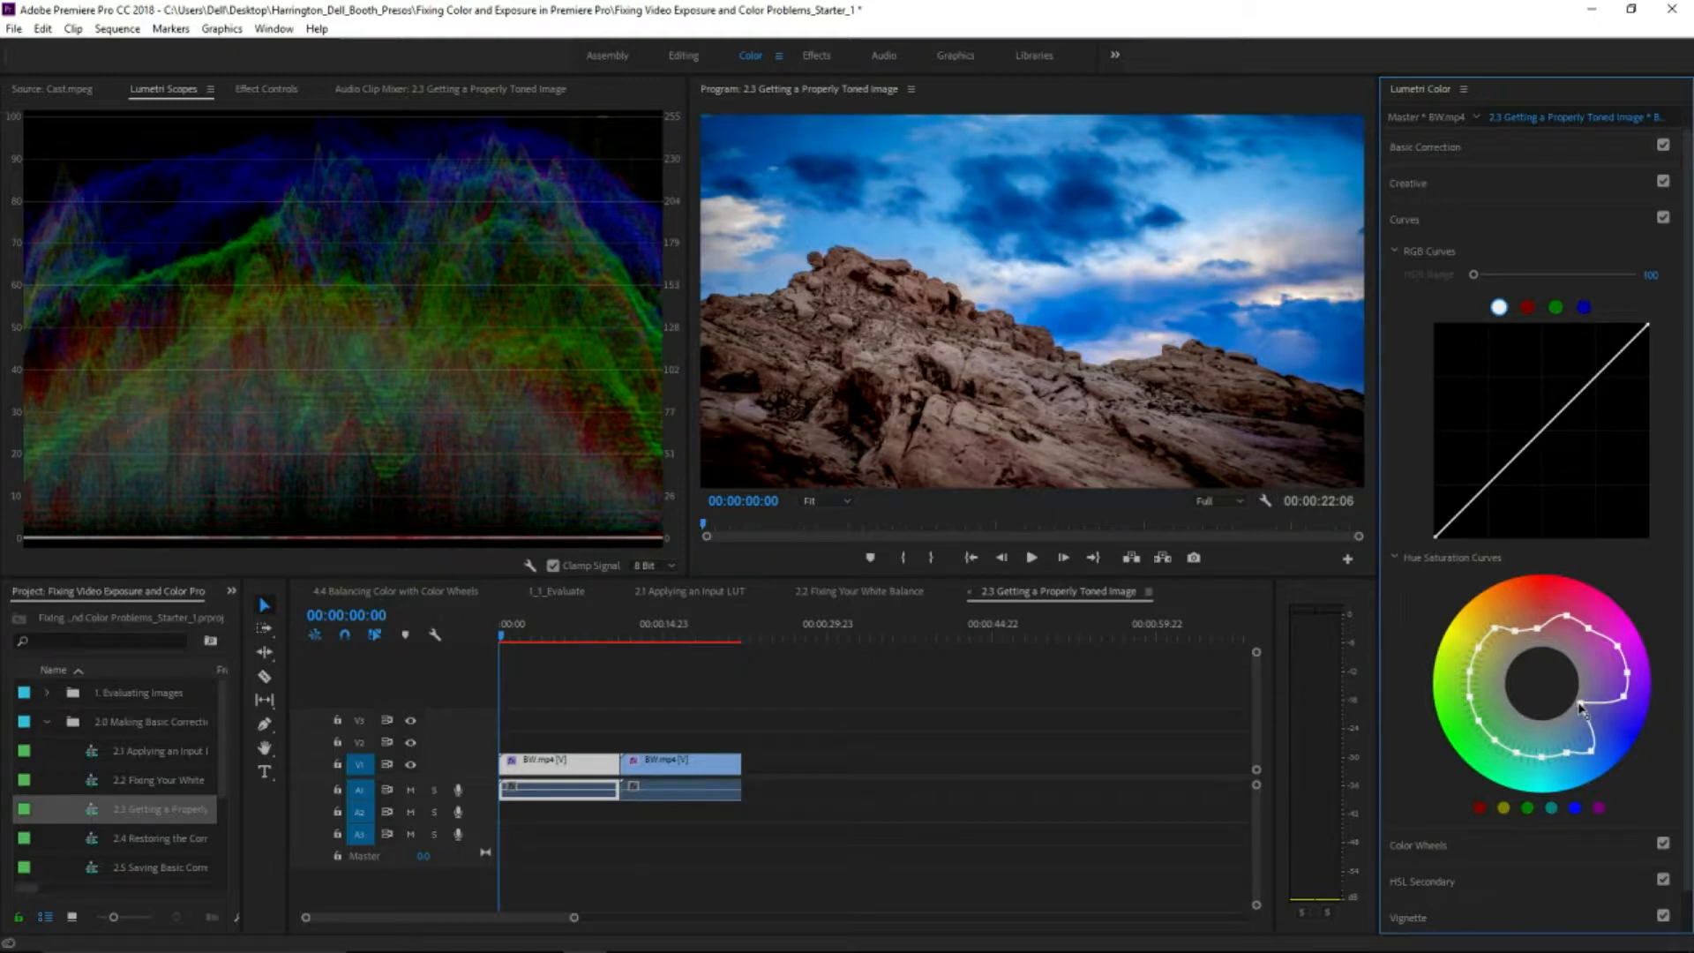
pyautogui.moveTo(1581, 709); pyautogui.dragTo(1632, 708)
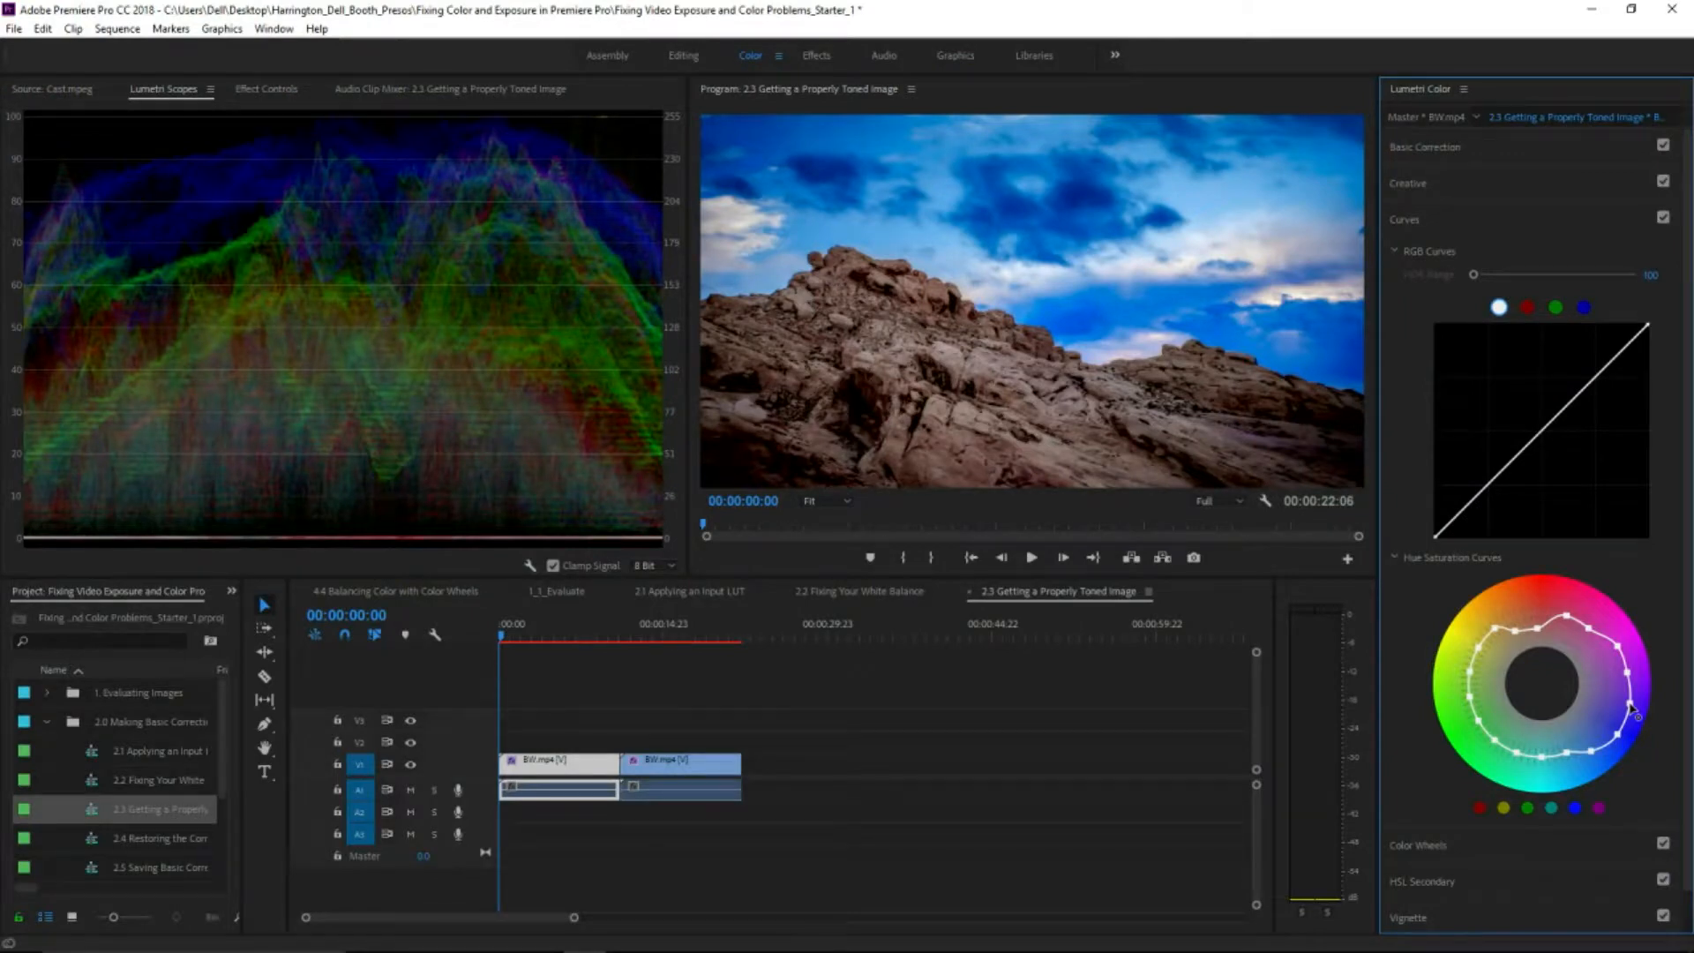
pyautogui.press('space')
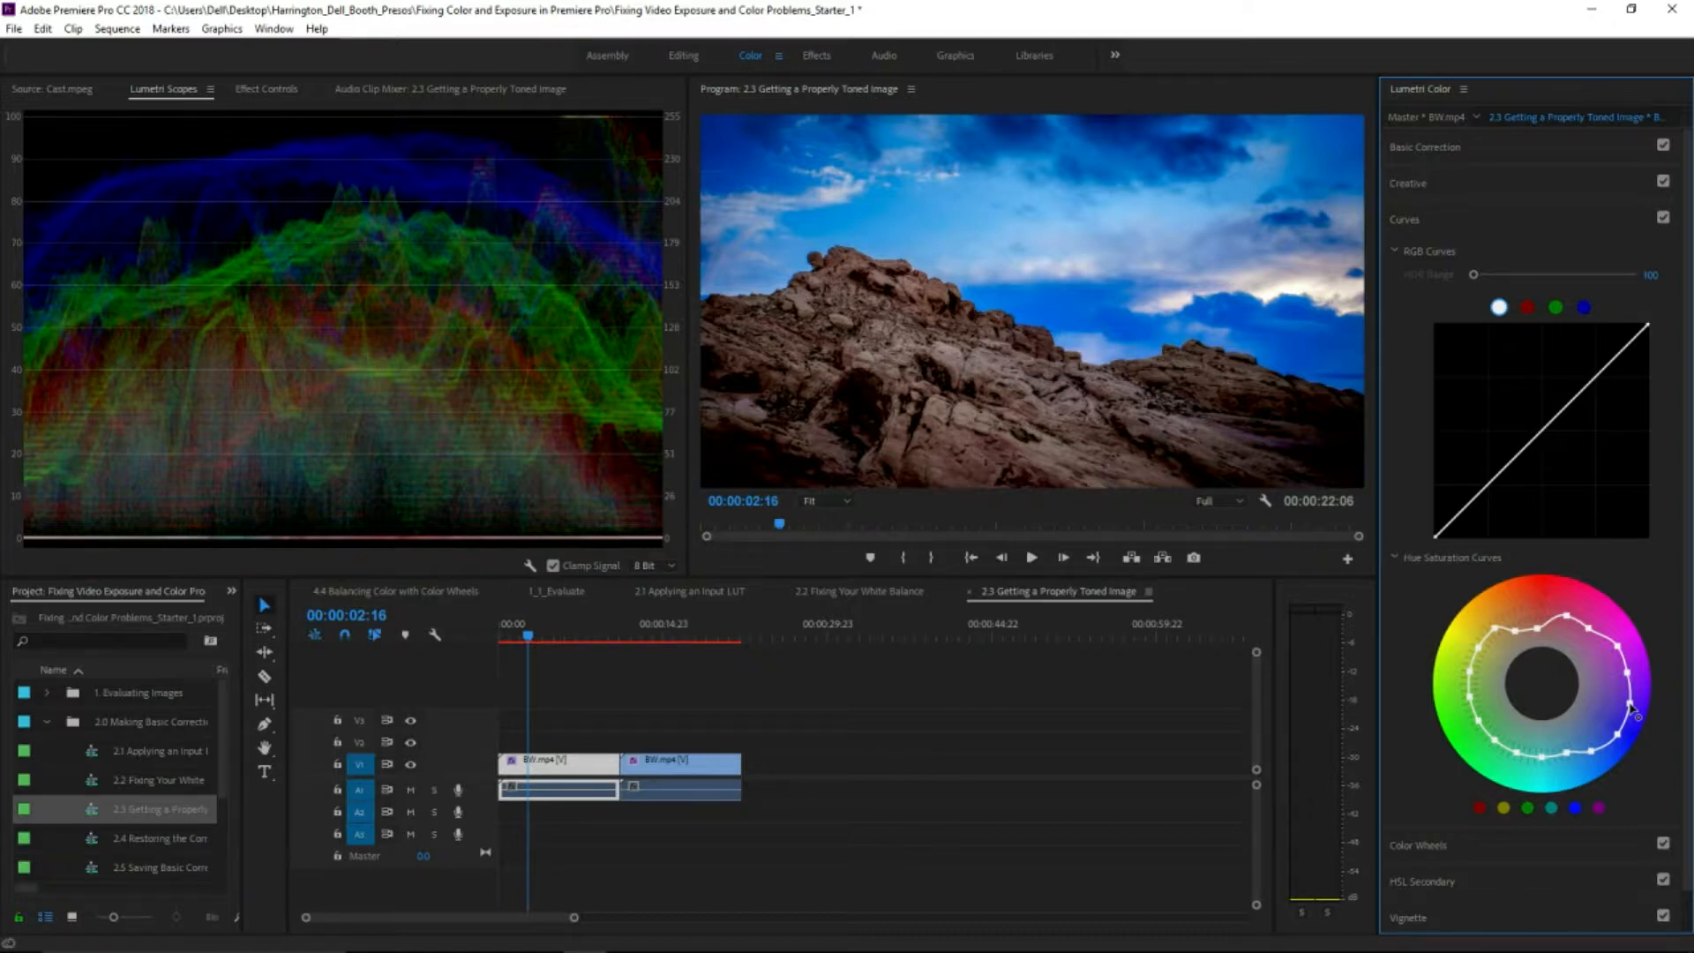
pyautogui.hotkey('ctrl', 's')
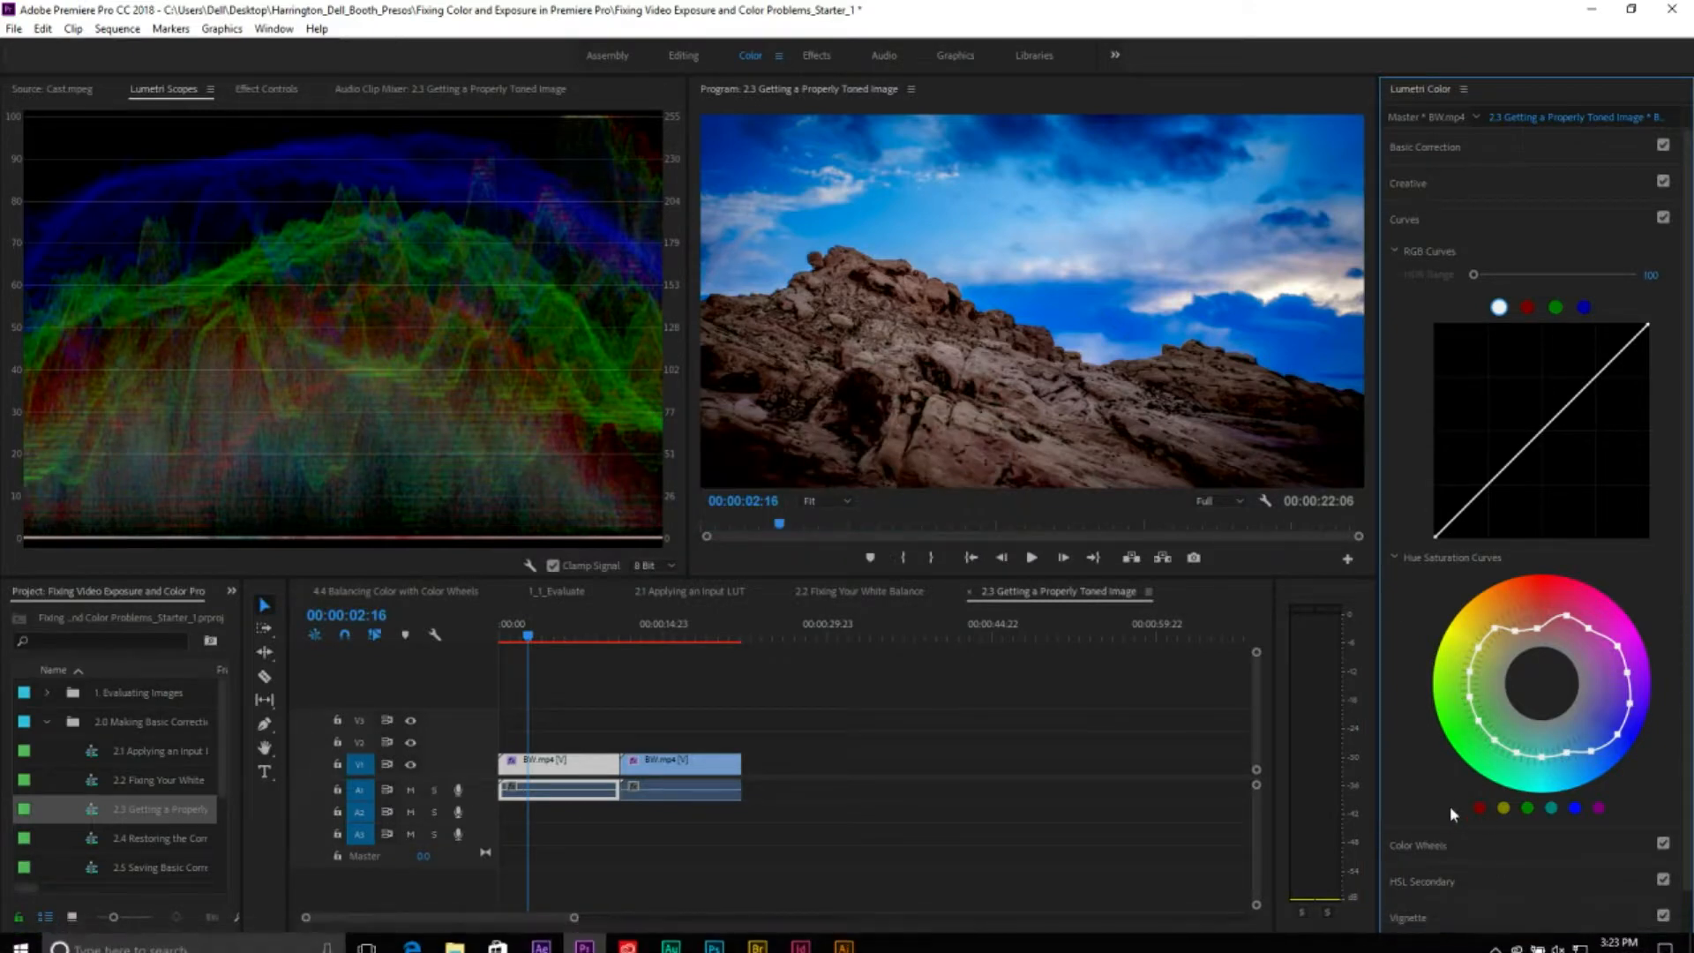
# - Add a dark vignette to the first BW.mp4 clip with an Amount of about -1.3 and a Feather of about 68
pyautogui.scroll(-1, 1448, 820)
pyautogui.click(1449, 873)
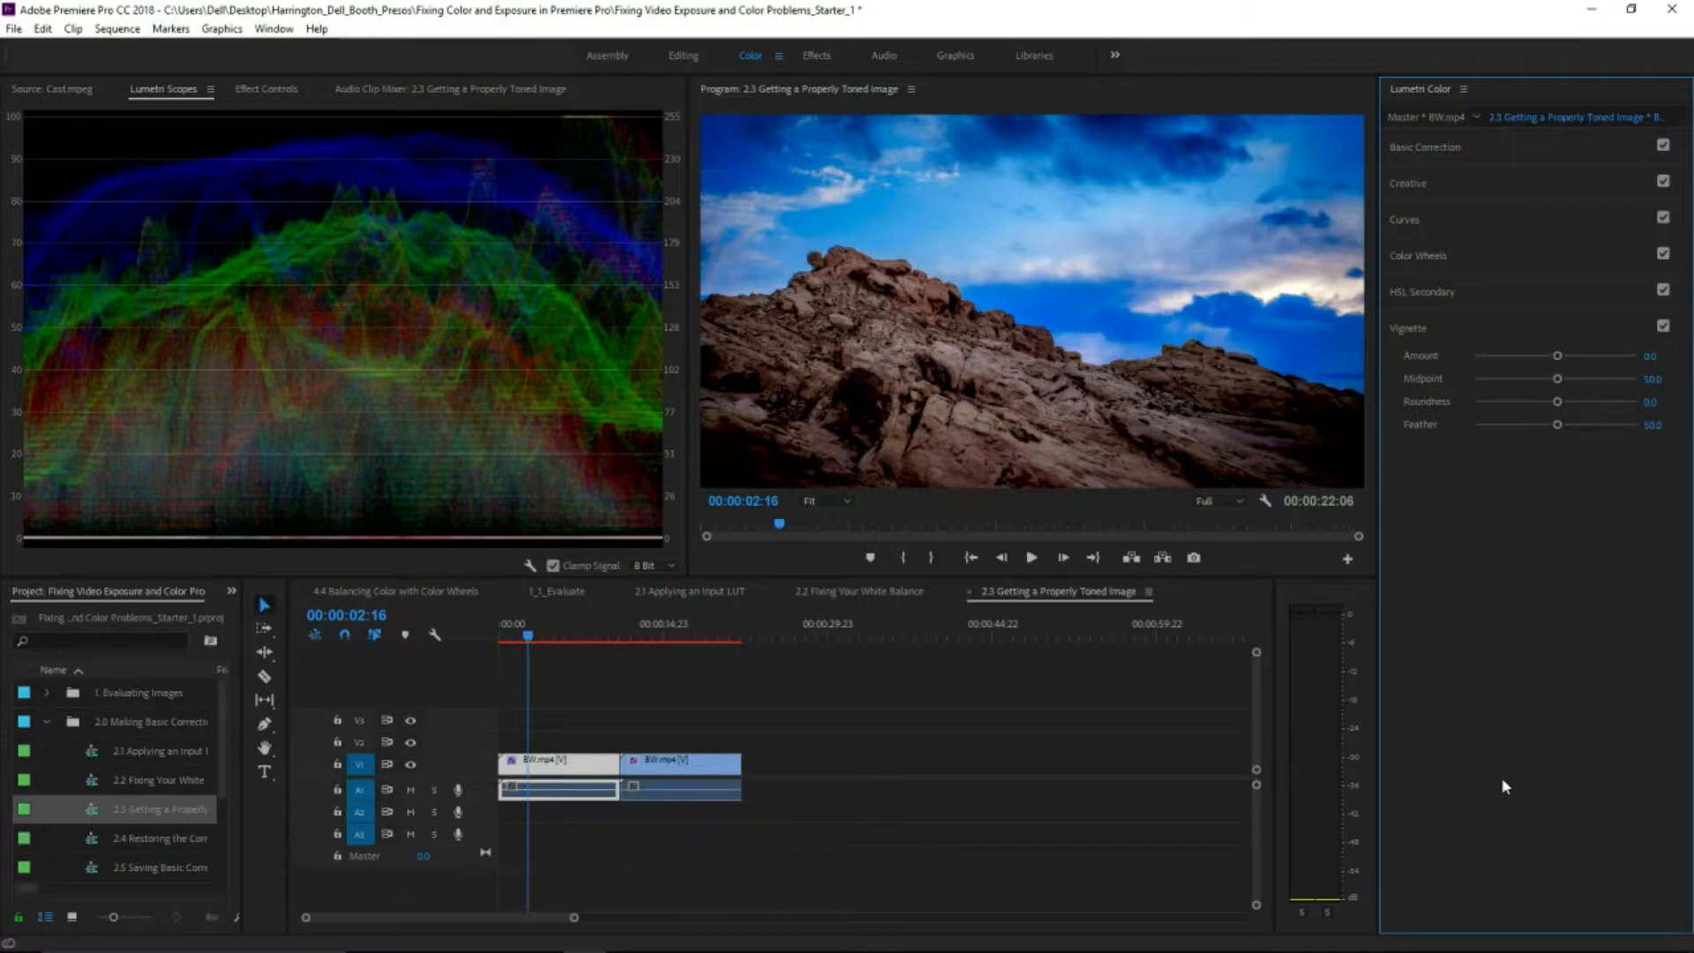
pyautogui.moveTo(1556, 360); pyautogui.dragTo(1530, 365)
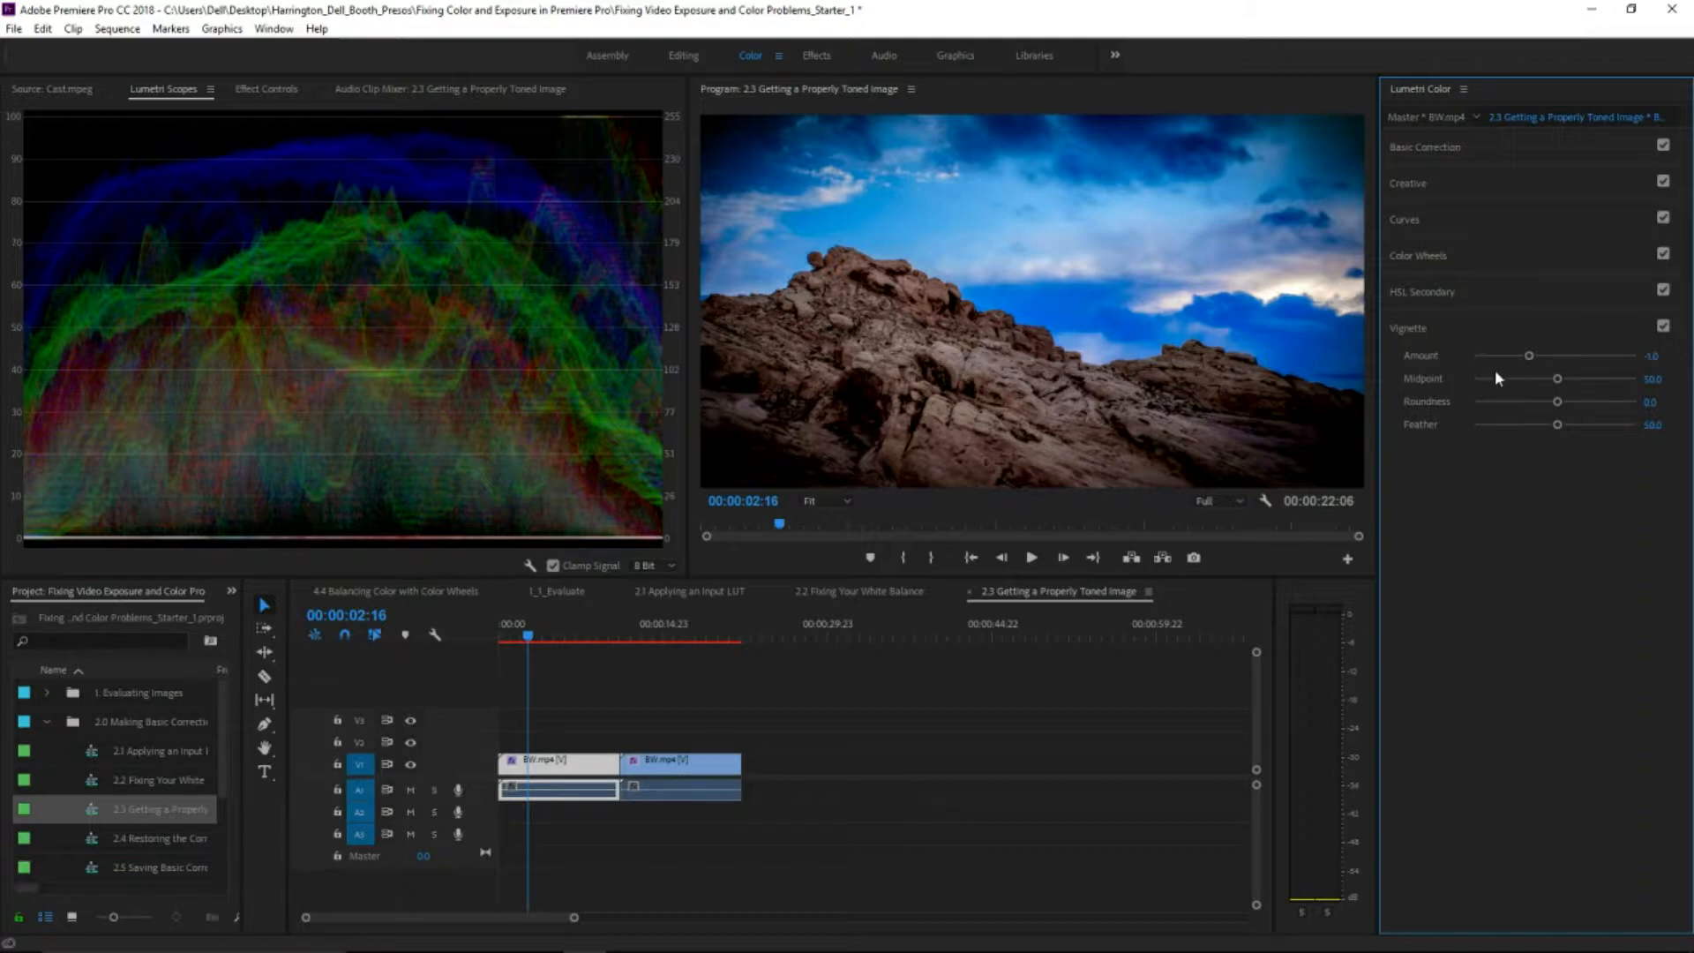
pyautogui.moveTo(1529, 356)
pyautogui.mouseDown()
pyautogui.moveTo(1462, 358)
pyautogui.moveTo(1521, 356)
pyautogui.mouseUp()
pyautogui.moveTo(1559, 424); pyautogui.dragTo(1586, 427)
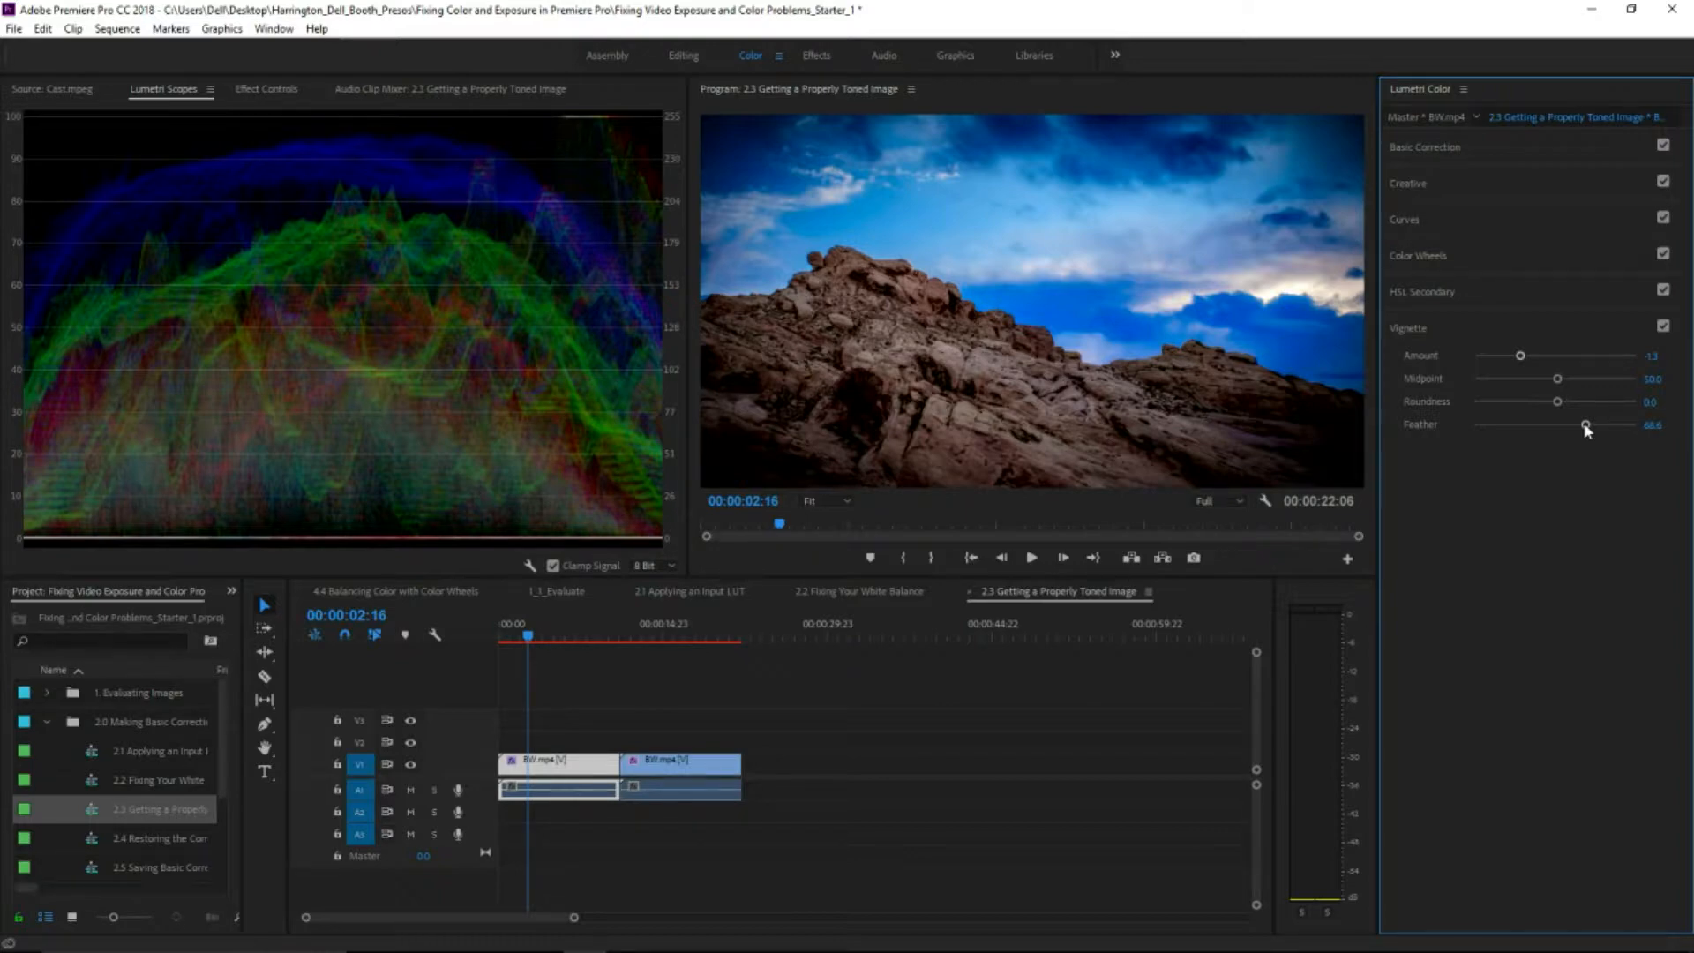
# - Open the 2.4 Restoring the Correct Saturation and 2.5 Saving Basic Corrections as an Input LUT sequences
pyautogui.doubleClick(99, 843)
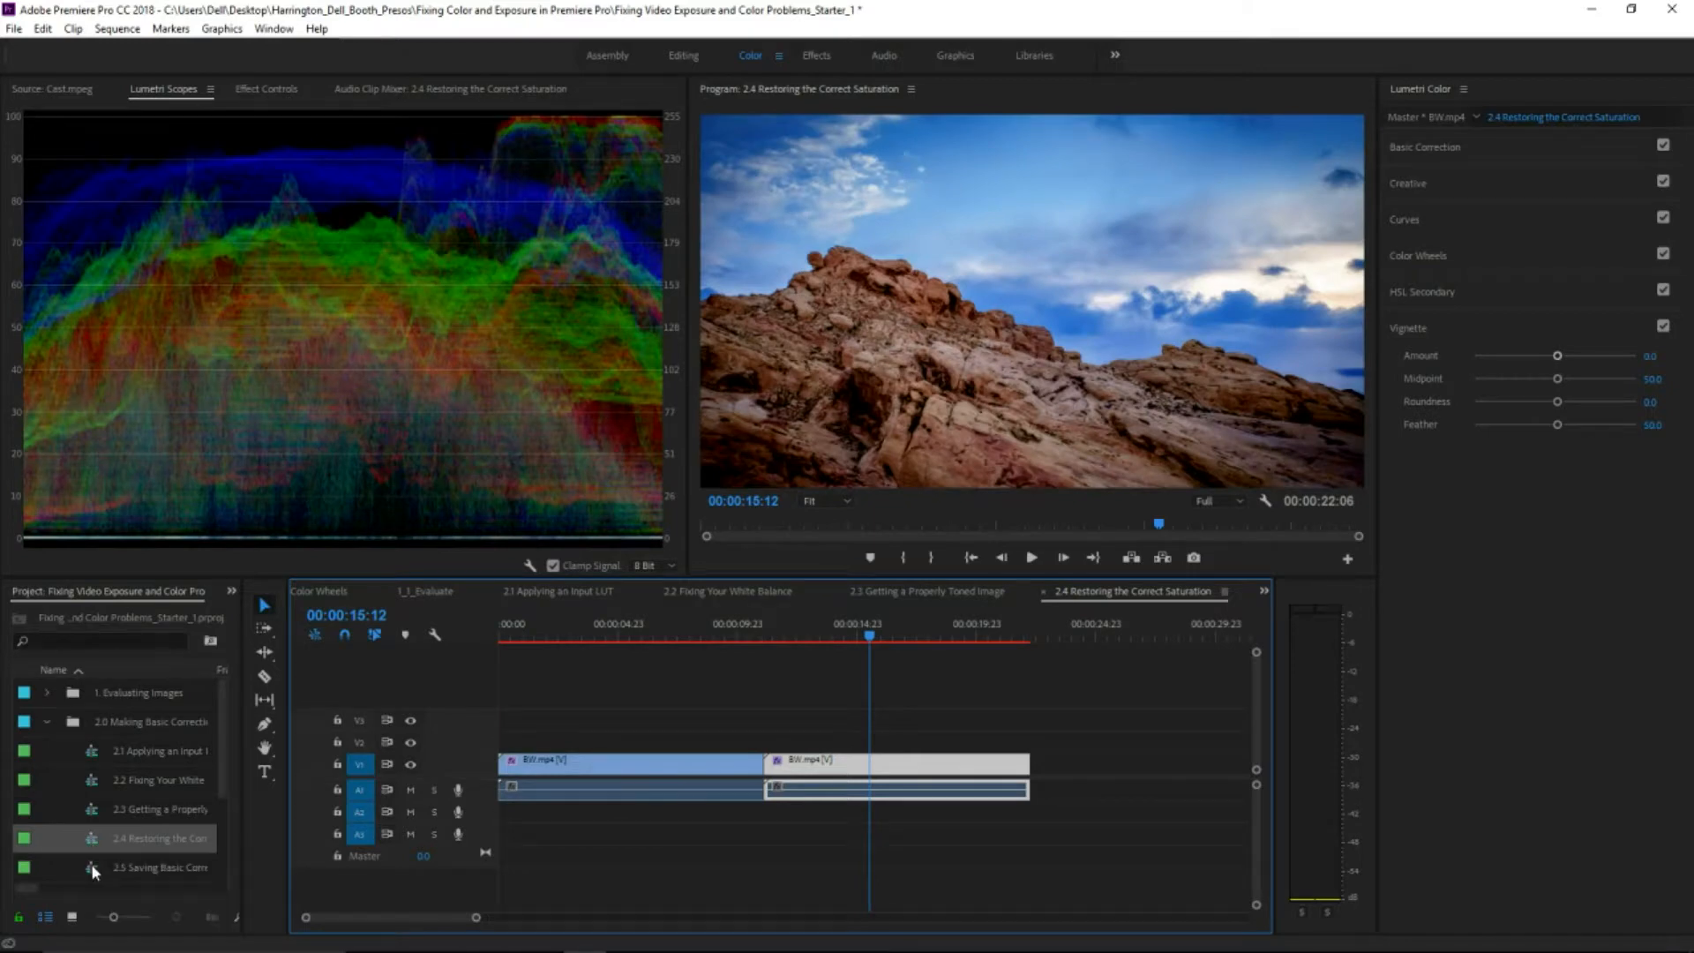
pyautogui.doubleClick(92, 869)
pyautogui.scroll(-2, 92, 855)
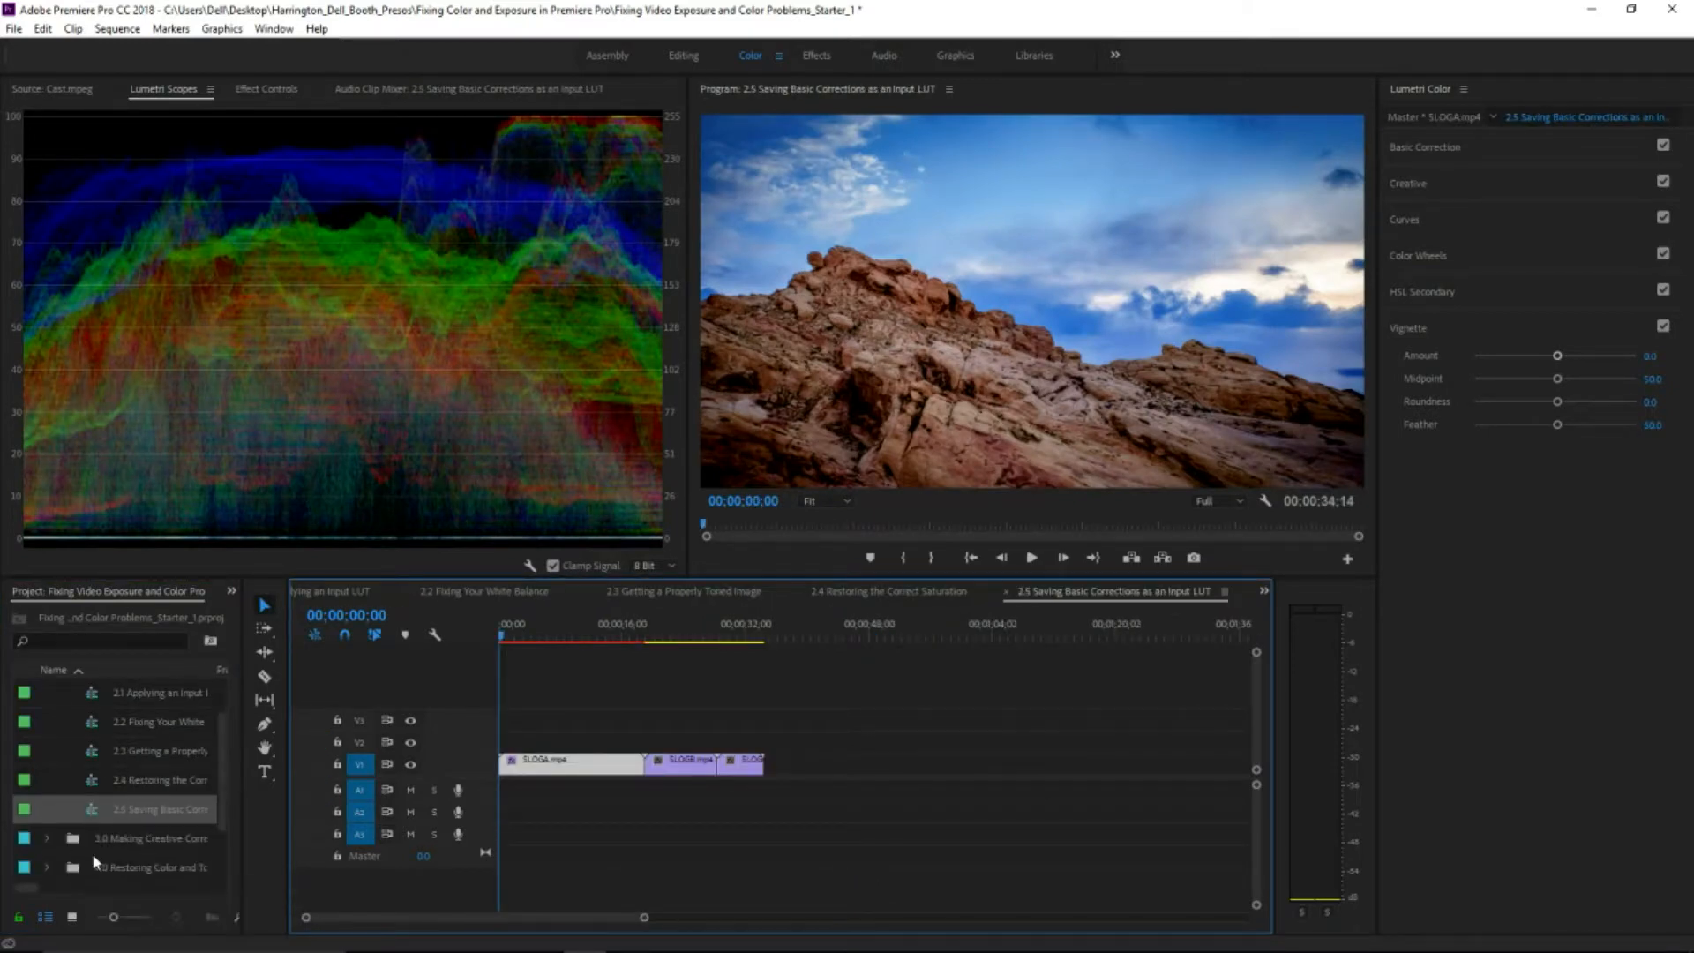
# - Expand the 3.0 creative corrections bin and open the 3.1 Applying a Creative Look and 3.2 Adjusting Filmic Qualities sequences
pyautogui.click(47, 838)
pyautogui.scroll(-2, 86, 813)
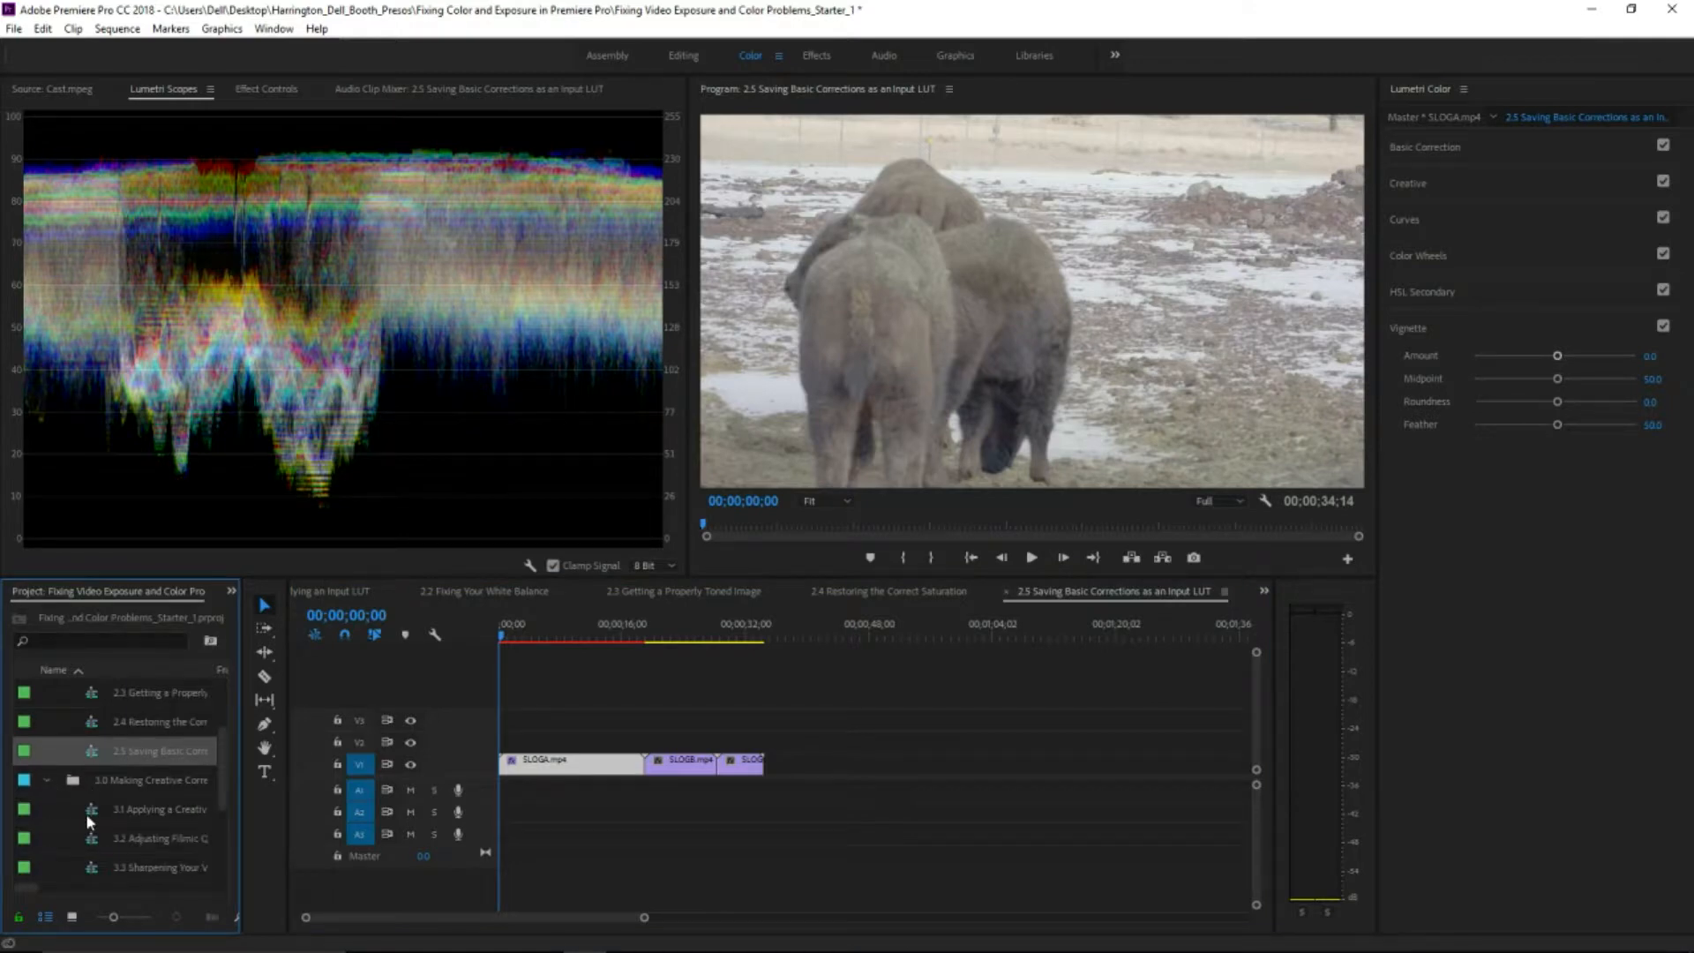
pyautogui.doubleClick(86, 812)
pyautogui.scroll(-1, 87, 813)
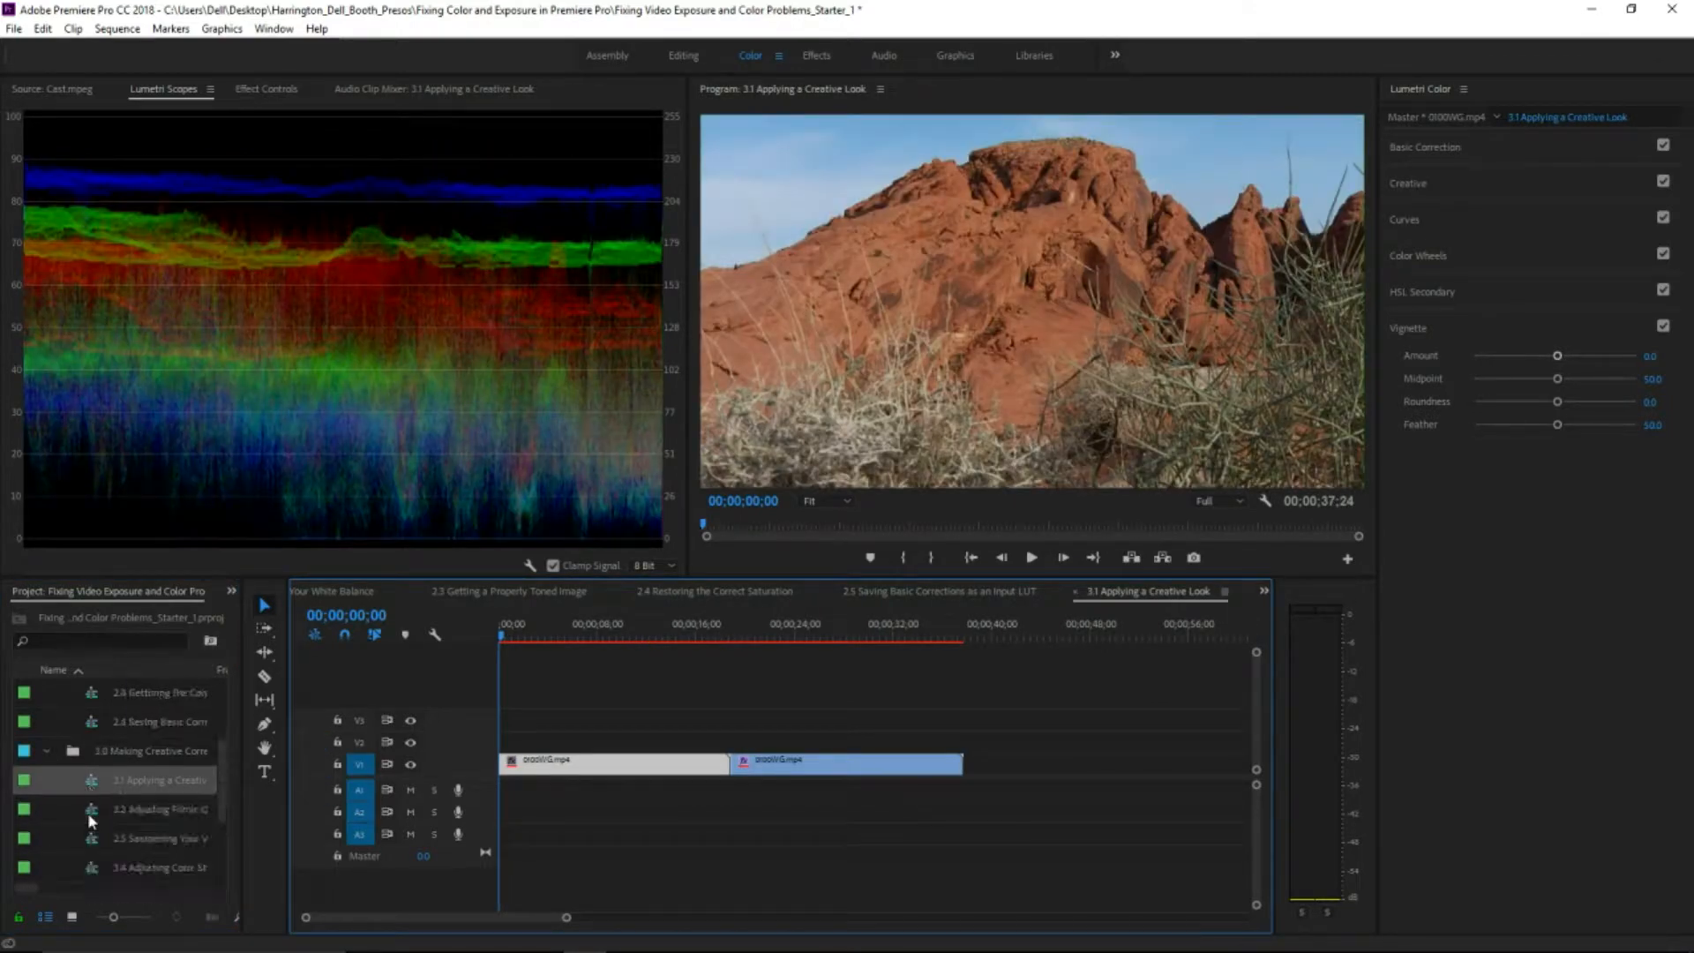
pyautogui.doubleClick(88, 812)
pyautogui.scroll(-1, 92, 794)
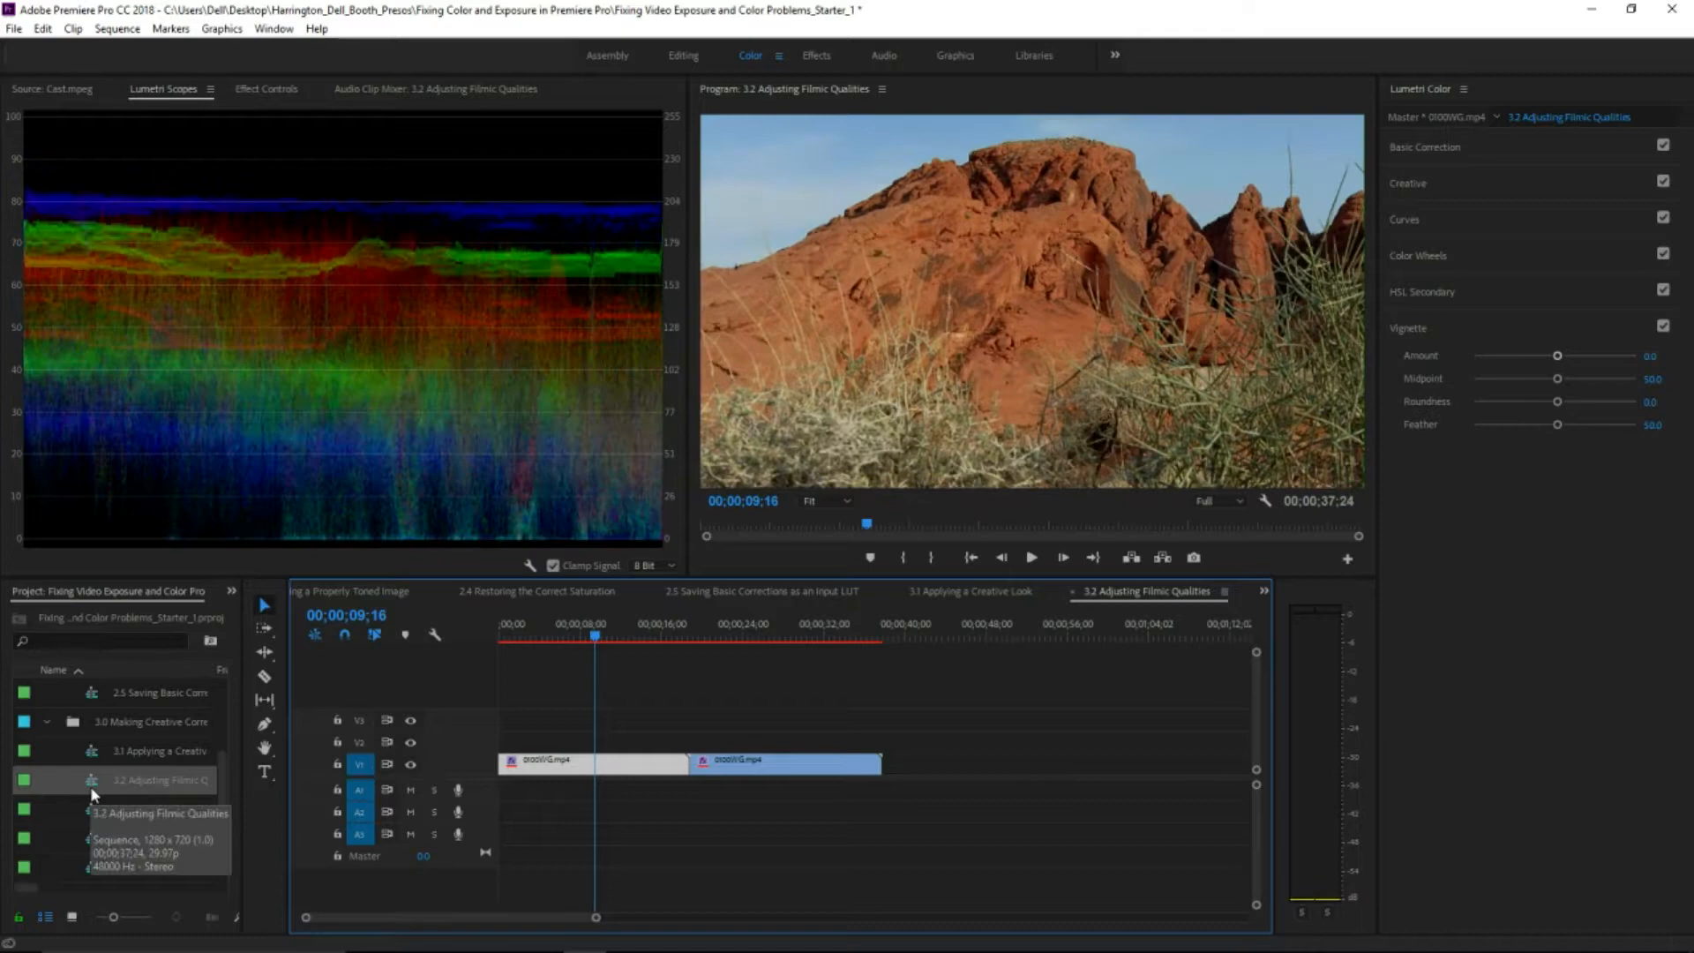
# - Open the 3.3 Sharpening Your Video sequence, play the first Sharpen.mp4 clip from its start, and park at 00;00;01;20
pyautogui.doubleClick(92, 809)
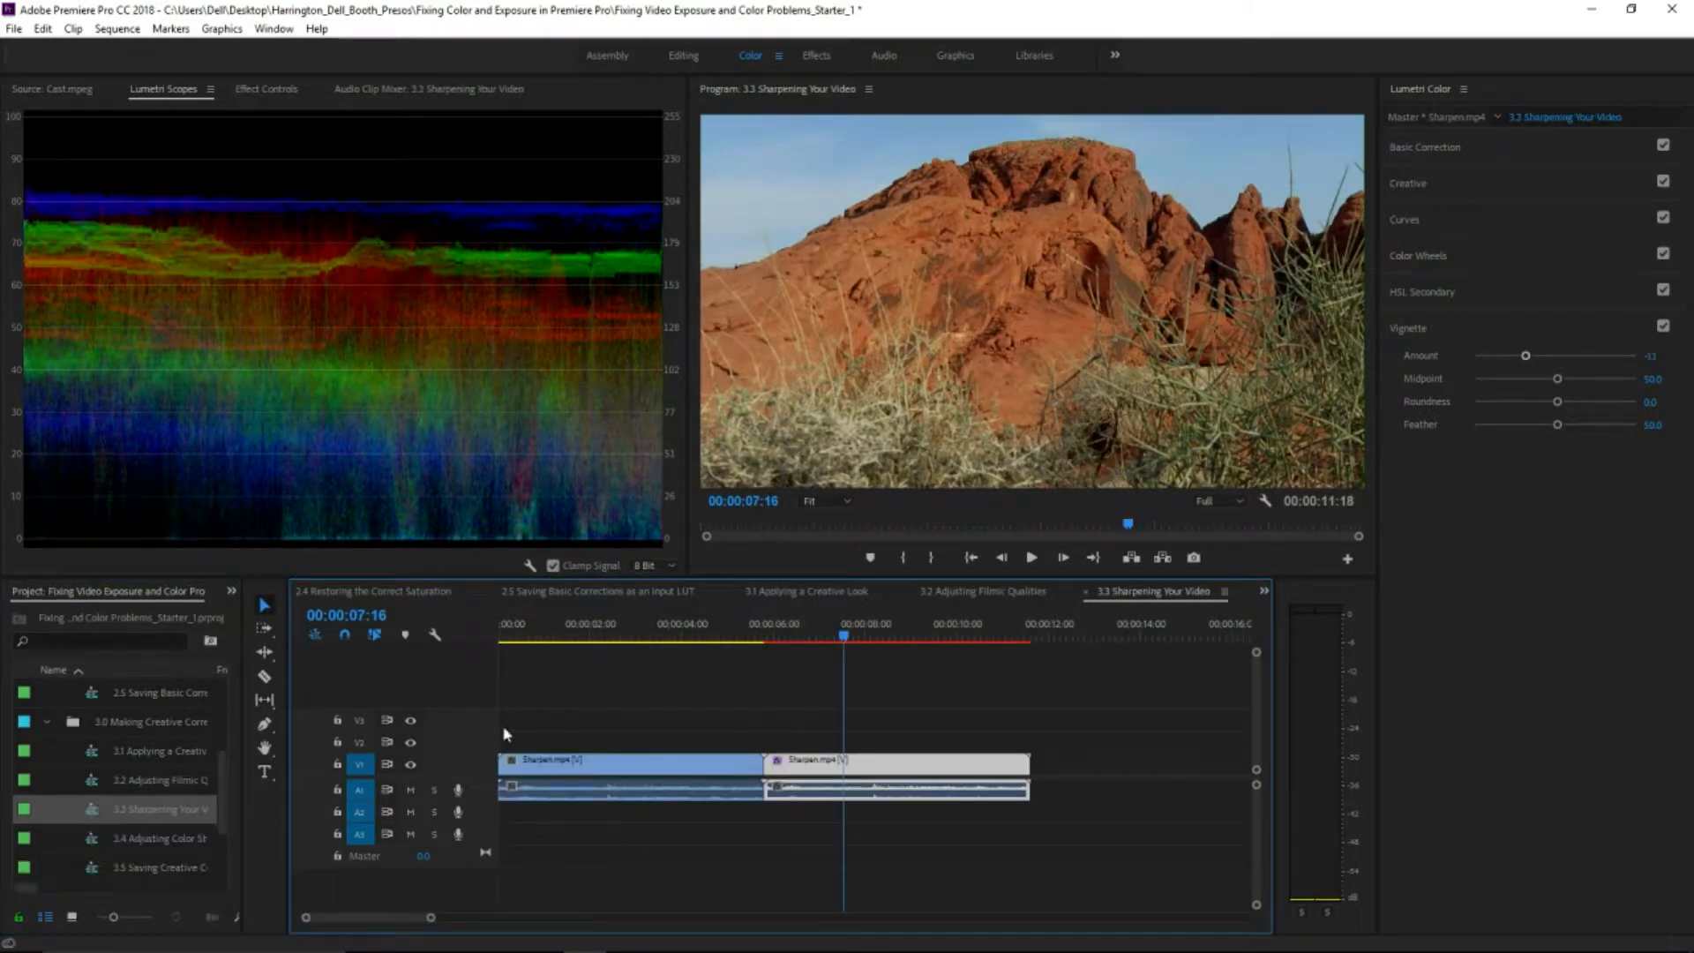
pyautogui.moveTo(665, 634); pyautogui.dragTo(554, 637)
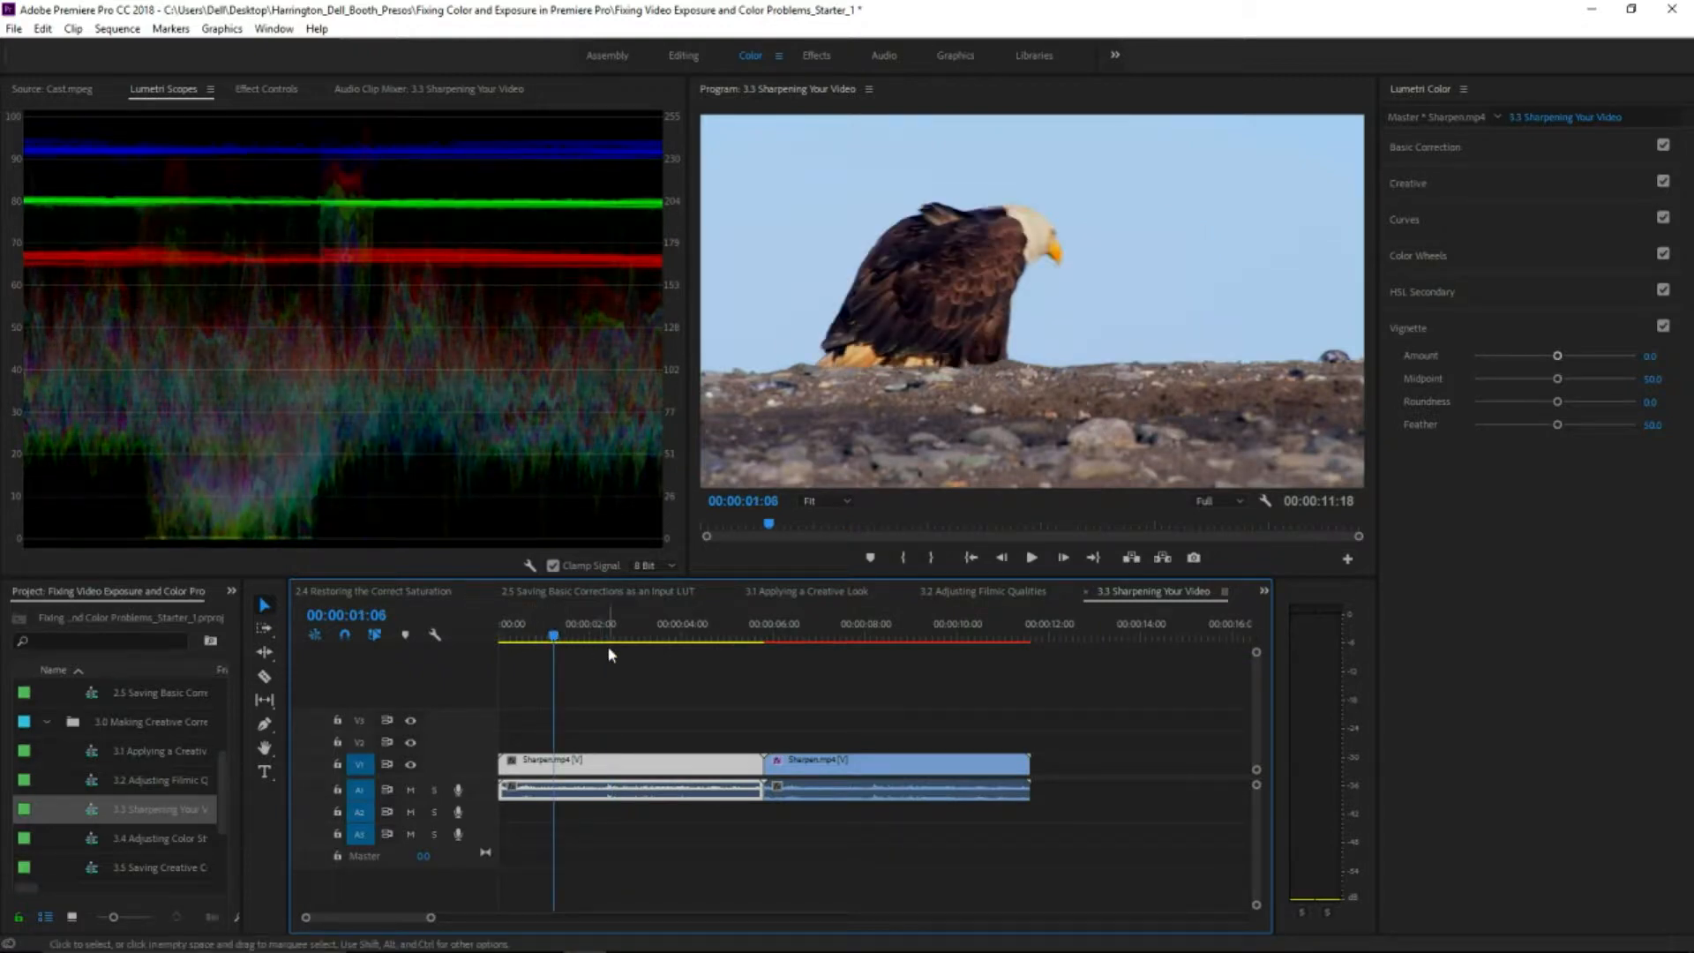
pyautogui.moveTo(554, 636); pyautogui.dragTo(473, 641)
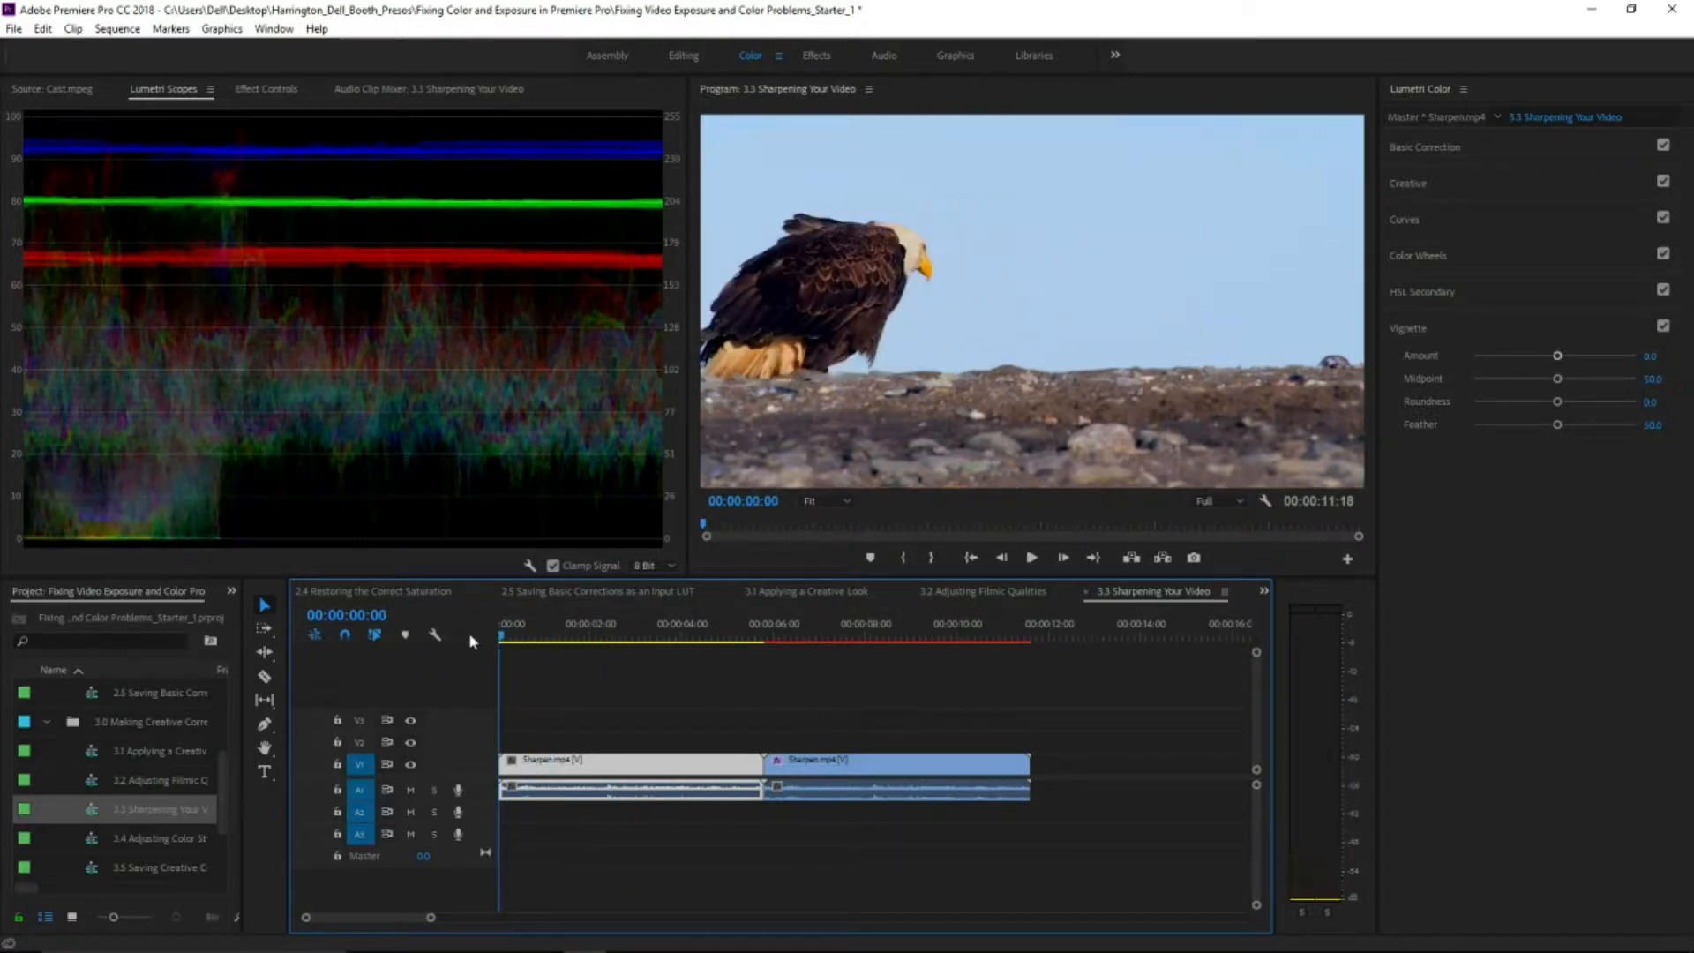
pyautogui.press('space')
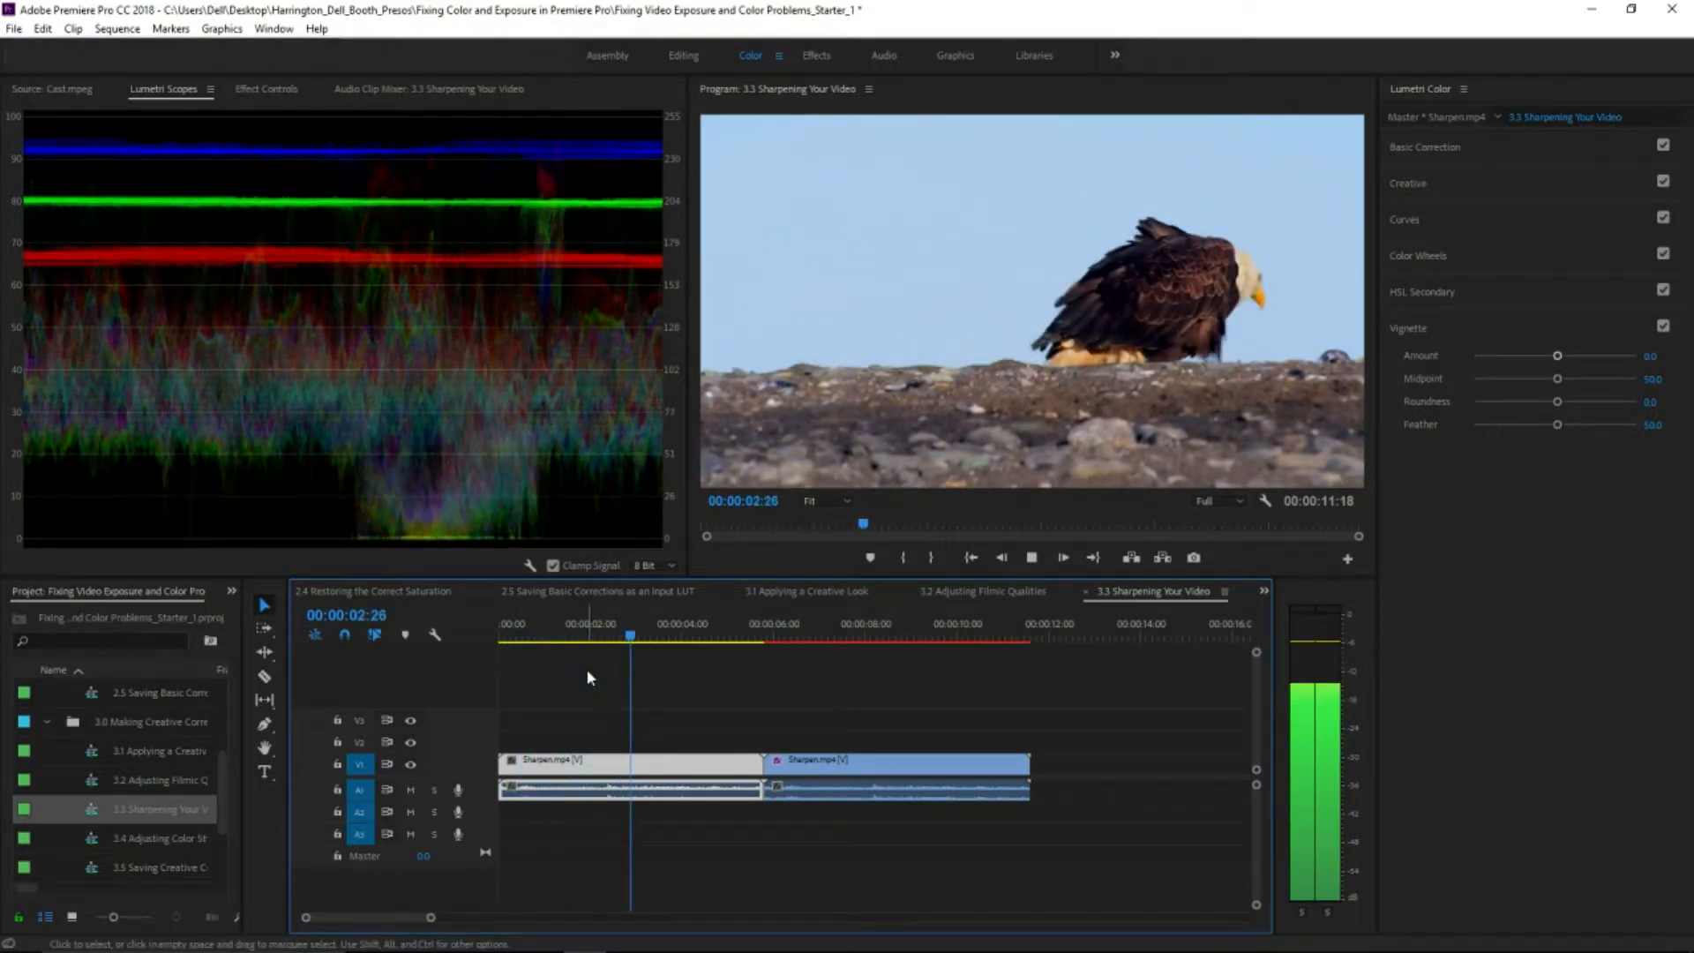
pyautogui.moveTo(648, 635); pyautogui.dragTo(580, 635)
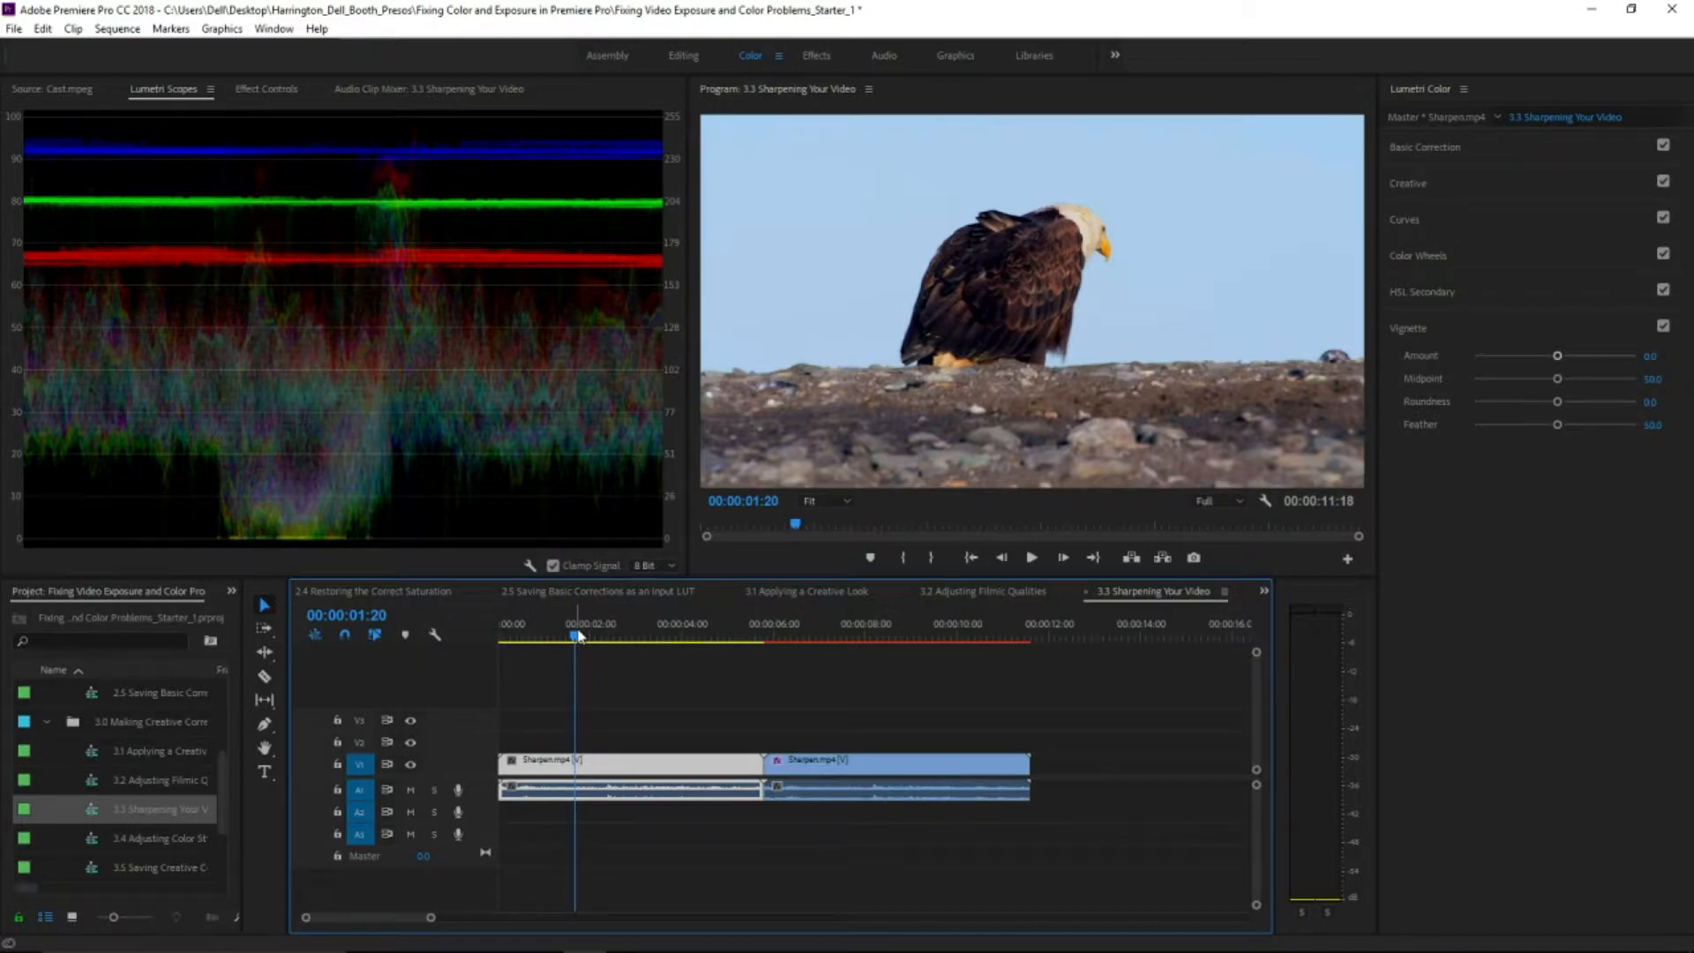
# - Adjust the clip's tone in Basic Correction: Highlights -100, Shadows about 48, Blacks about -37 and Contrast about 30
pyautogui.click(1518, 154)
pyautogui.moveTo(1555, 394); pyautogui.dragTo(1385, 375)
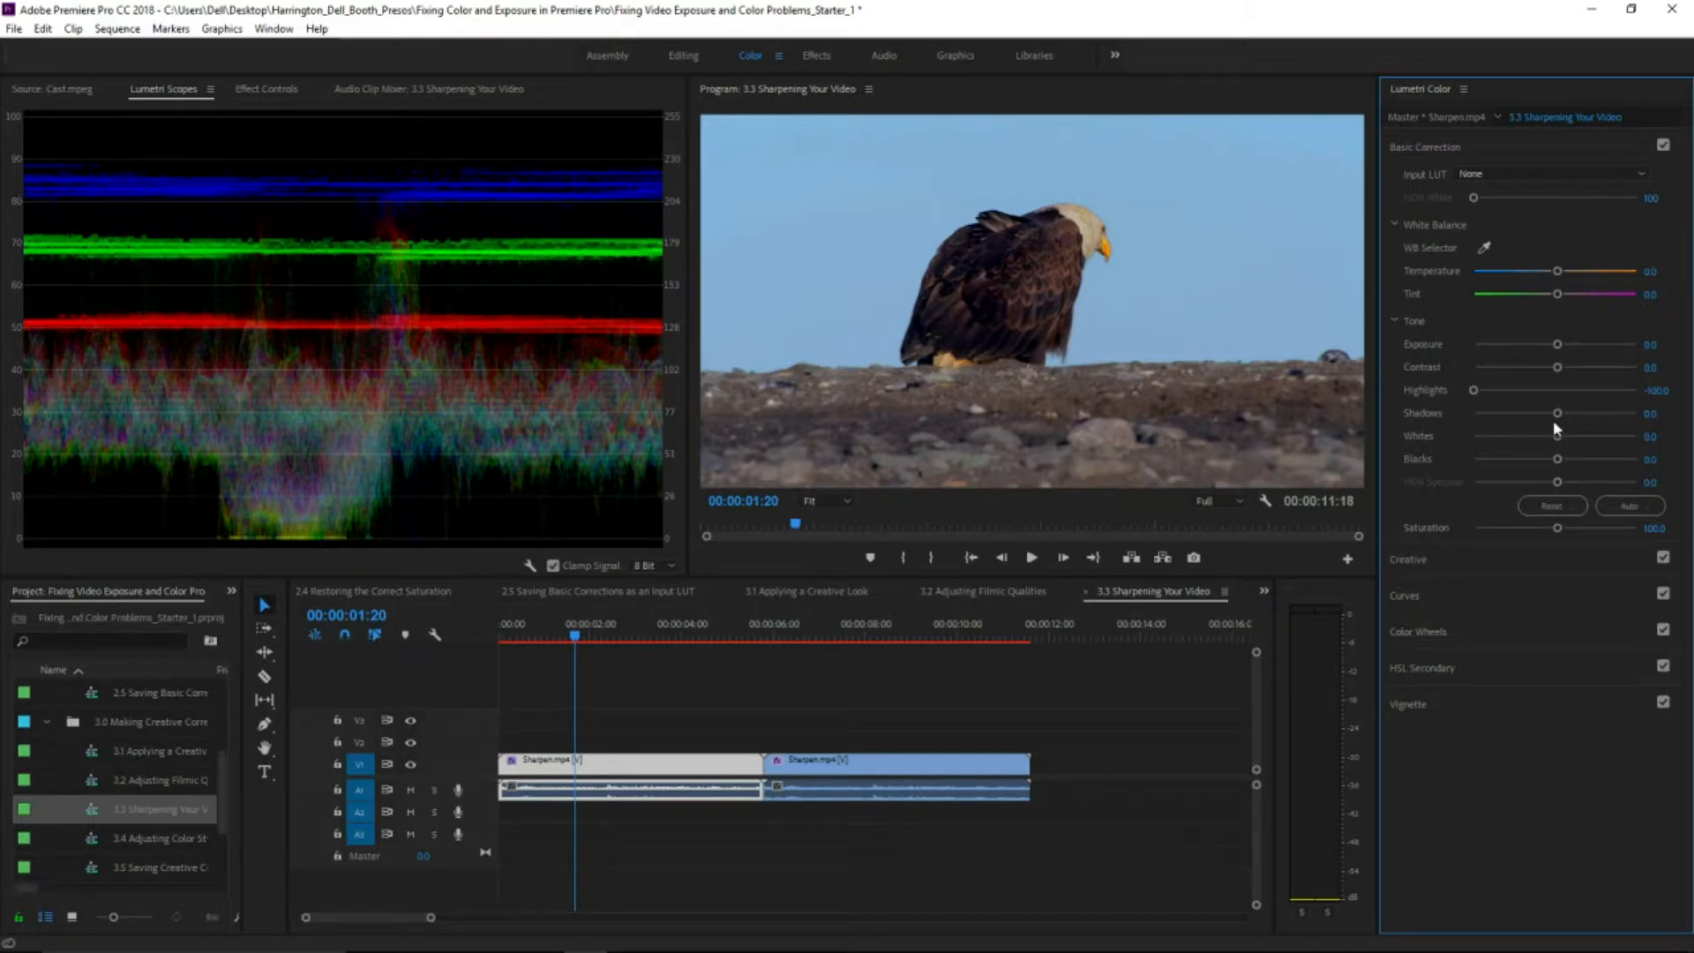
pyautogui.moveTo(1554, 416); pyautogui.dragTo(1523, 460)
pyautogui.moveTo(1556, 367); pyautogui.dragTo(1580, 369)
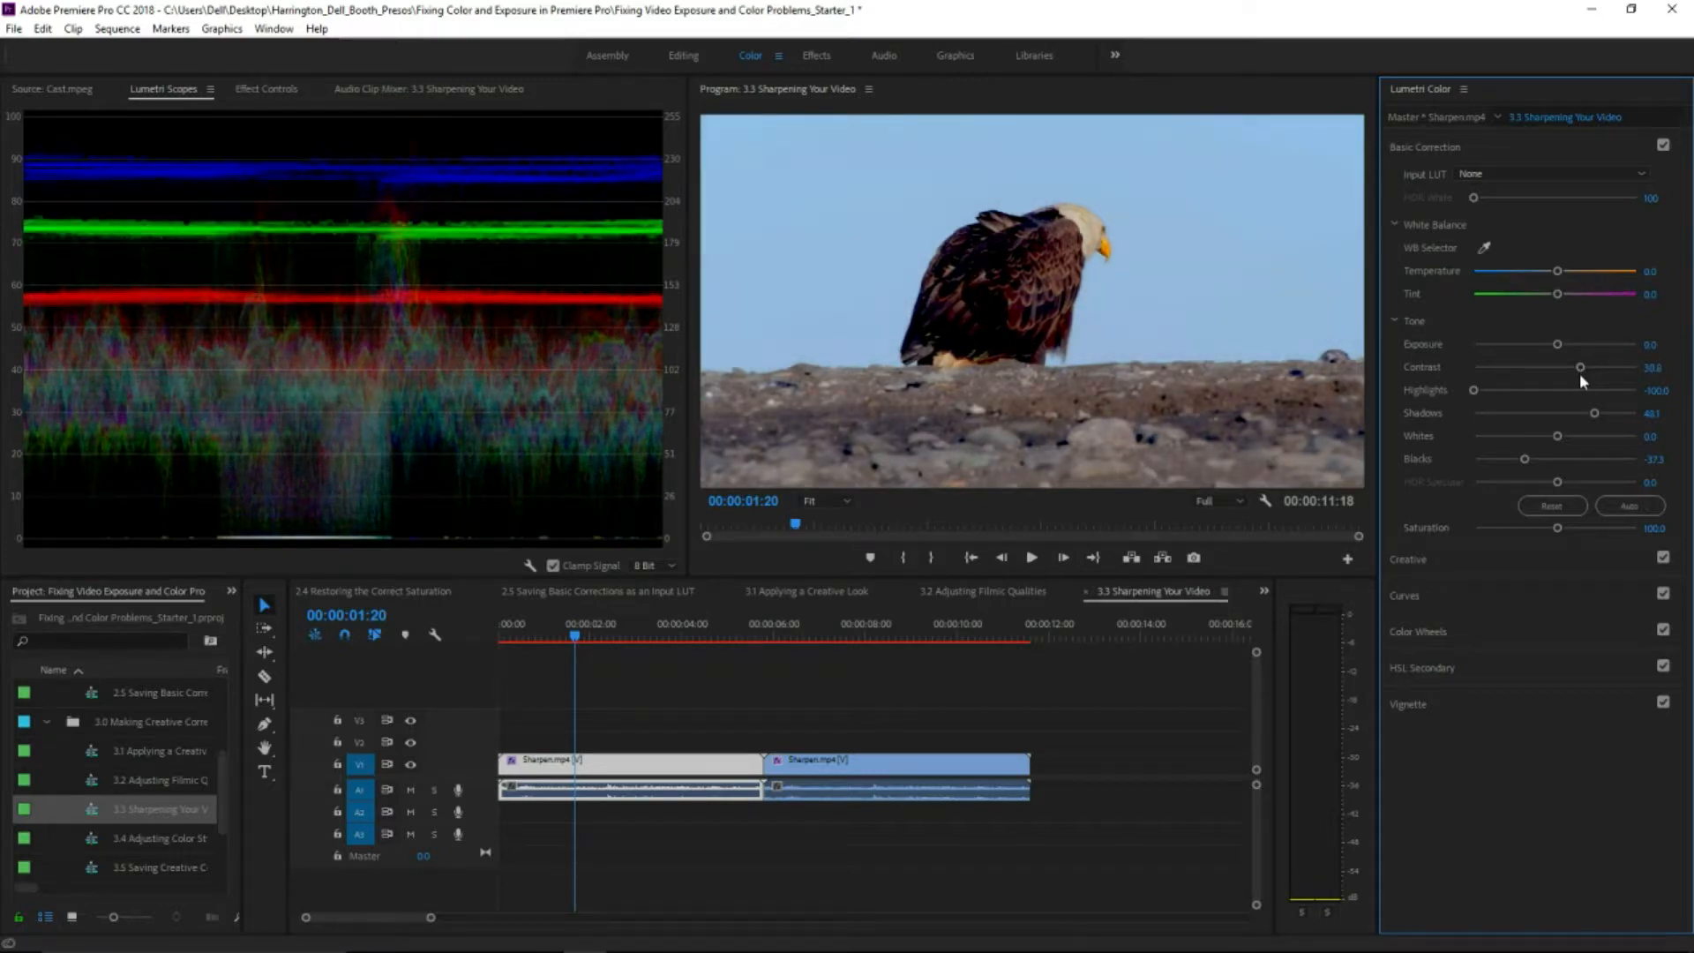
# - Magnify the program view to 100%, try soft and strong Sharpen amounts, and set Sharpen to about 82
pyautogui.click(845, 502)
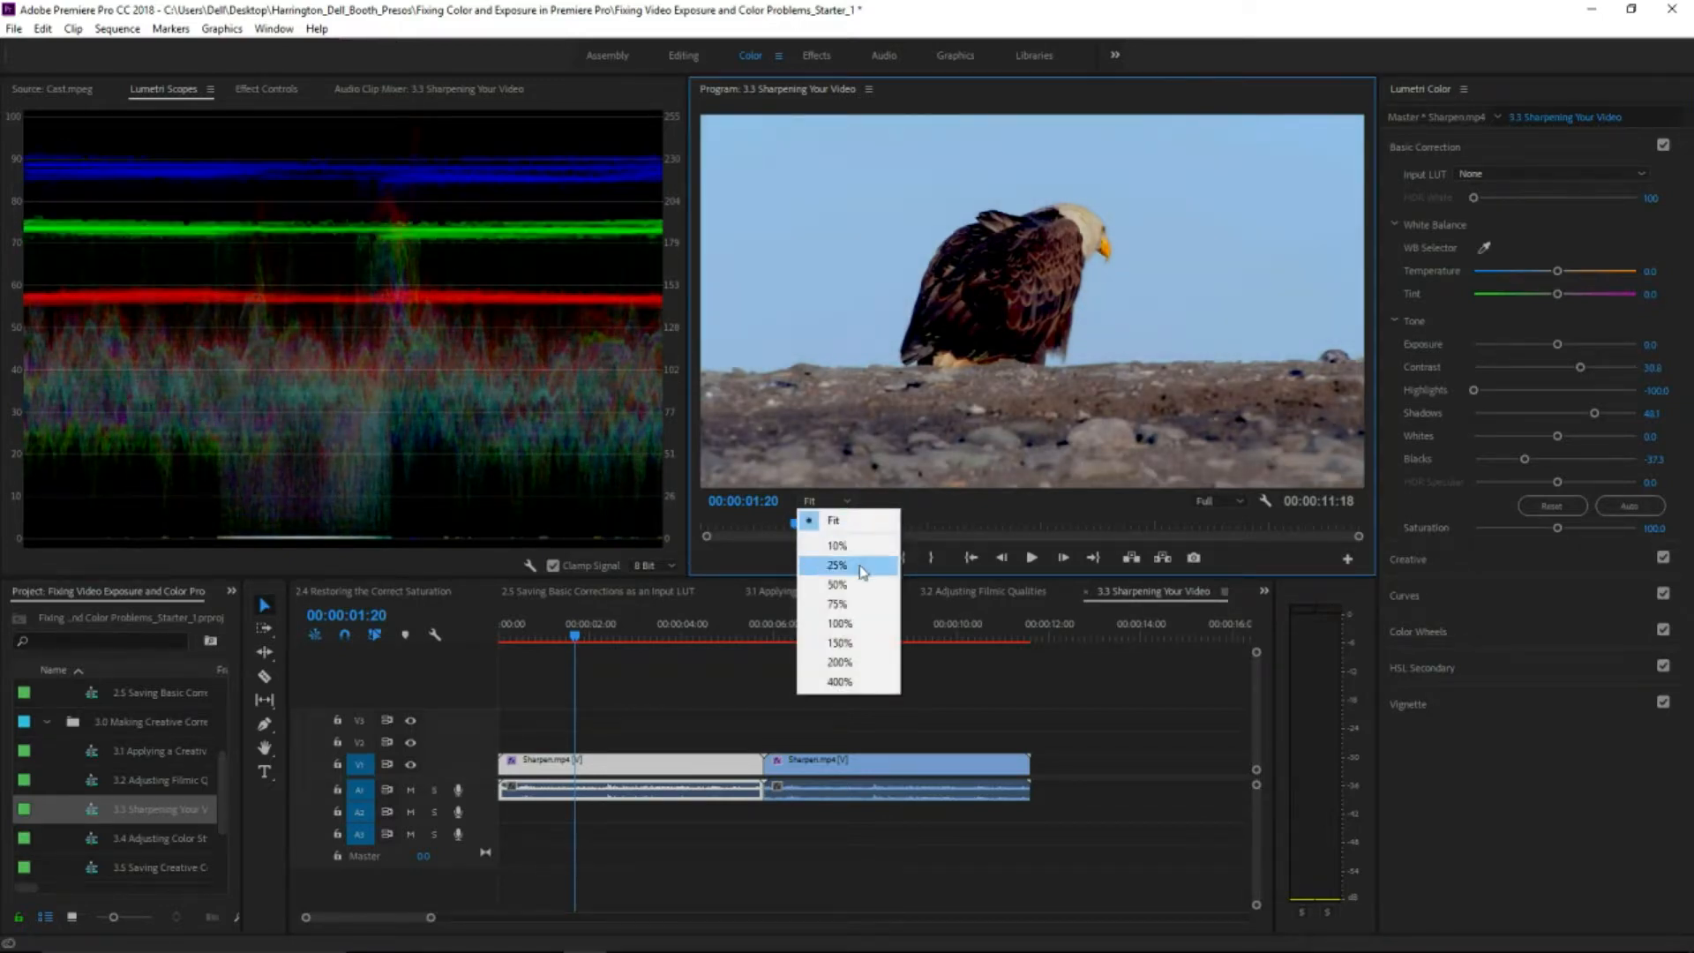
pyautogui.click(854, 624)
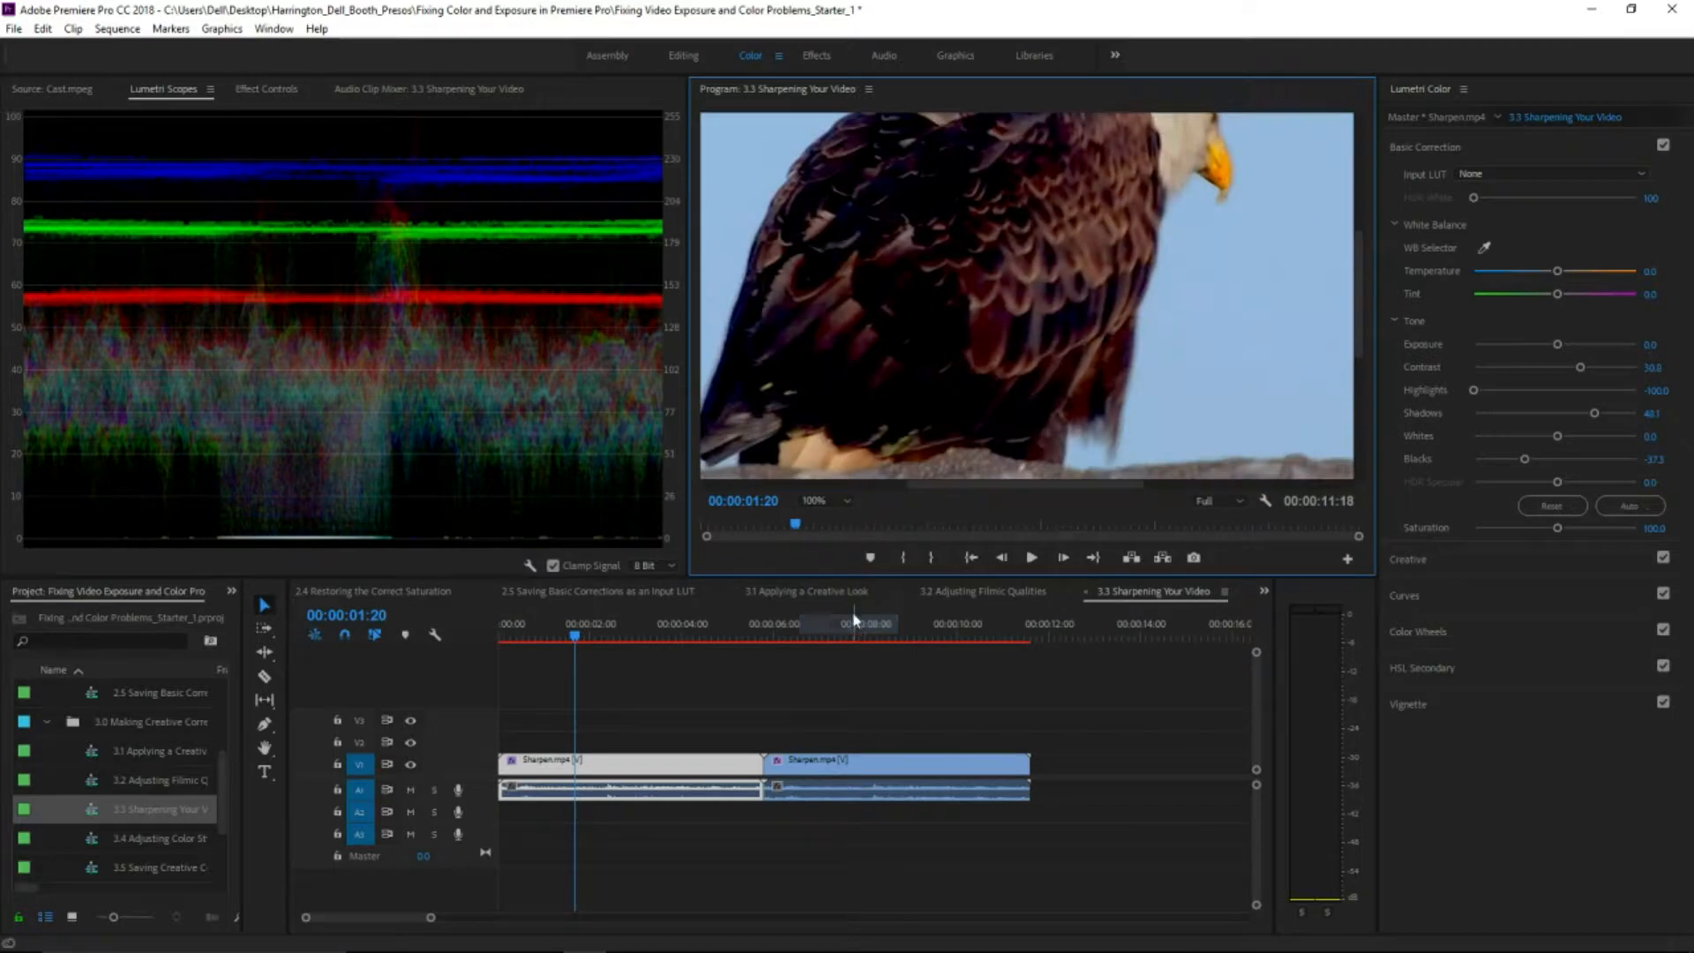
pyautogui.click(845, 501)
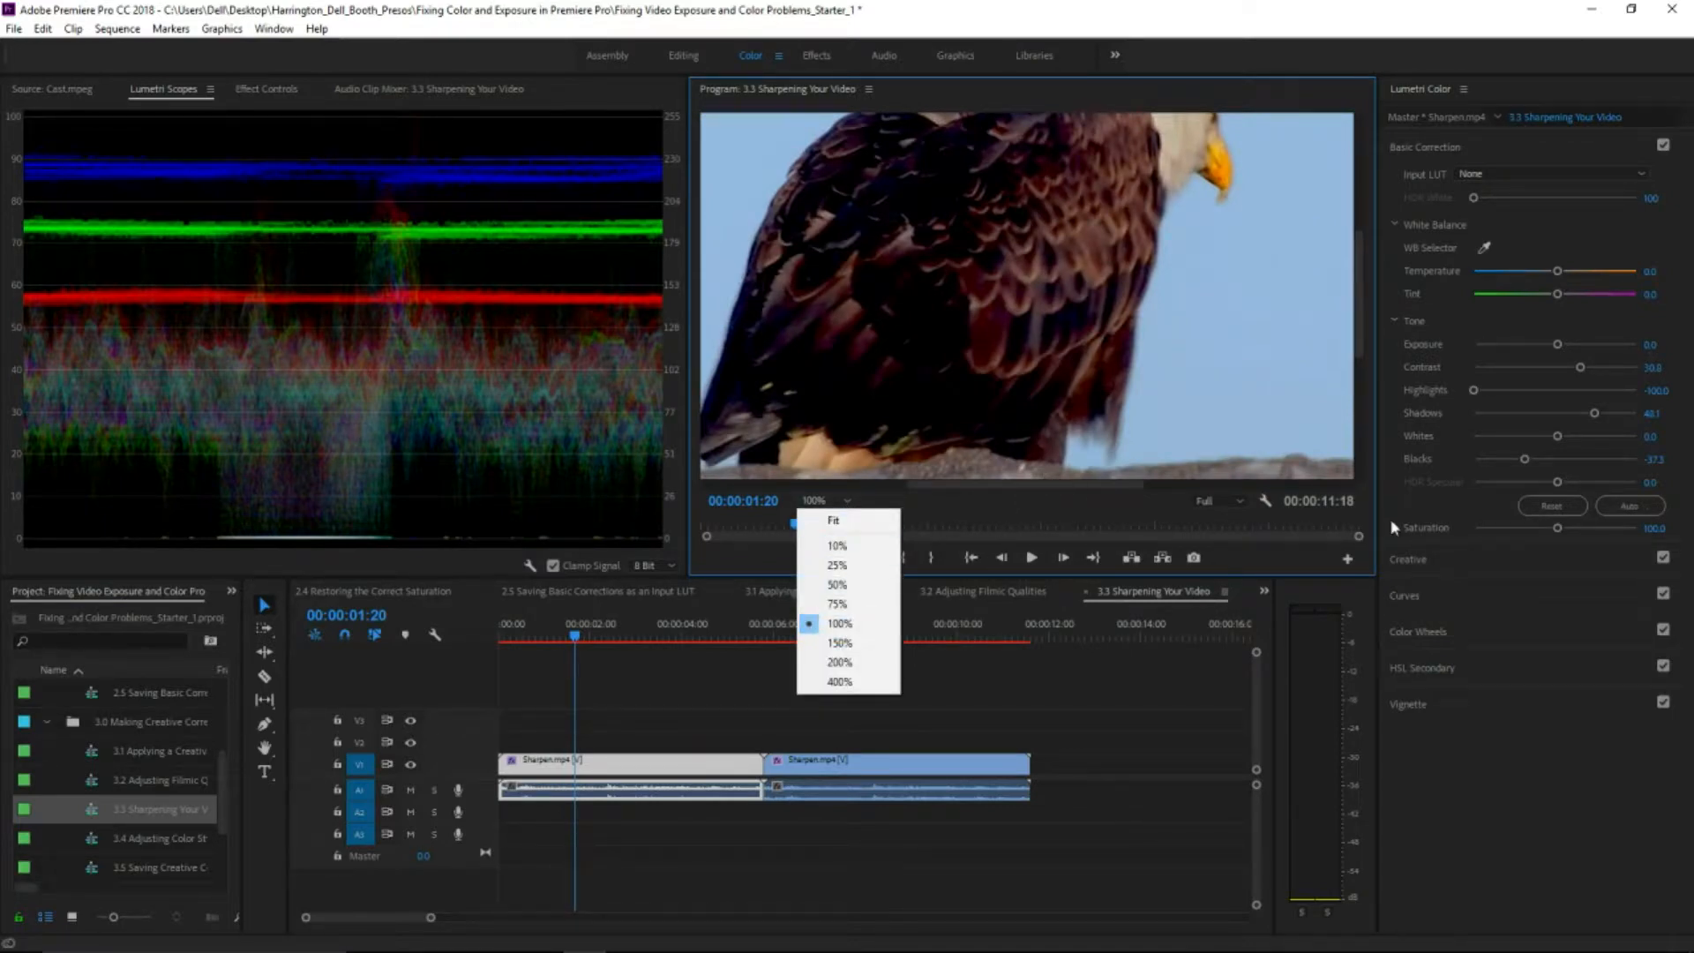
pyautogui.click(1458, 563)
pyautogui.click(1482, 565)
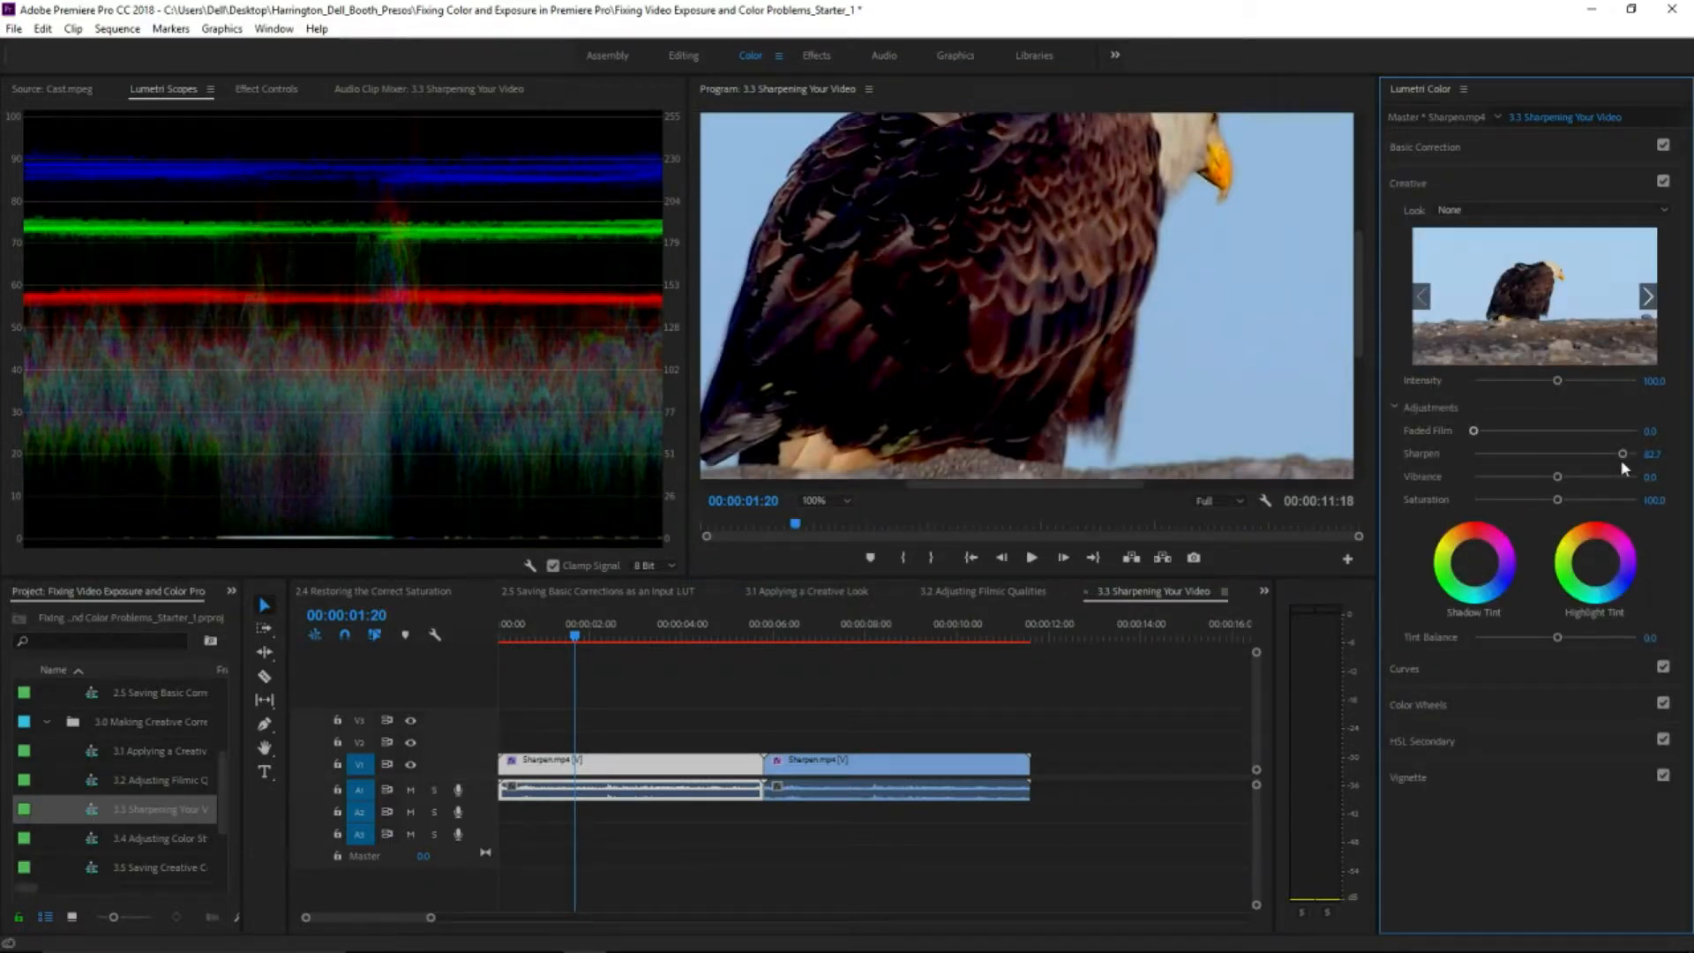
pyautogui.click(1591, 454)
pyautogui.moveTo(1590, 454); pyautogui.dragTo(1461, 456)
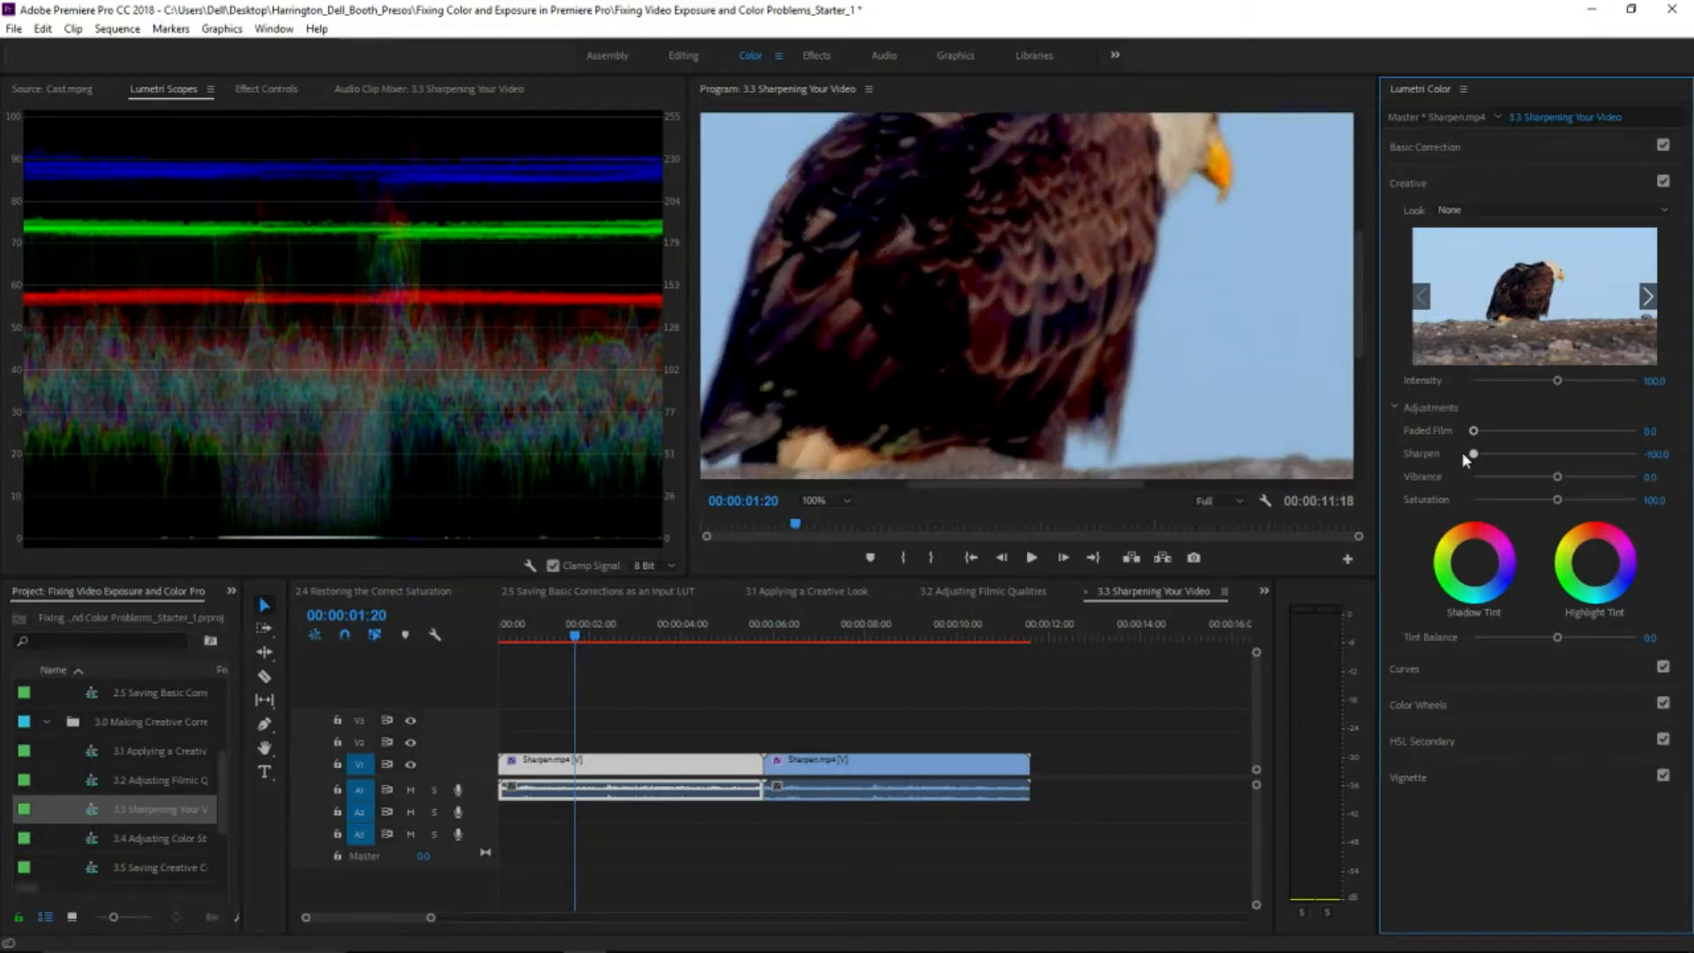
pyautogui.moveTo(1464, 456); pyautogui.dragTo(1624, 469)
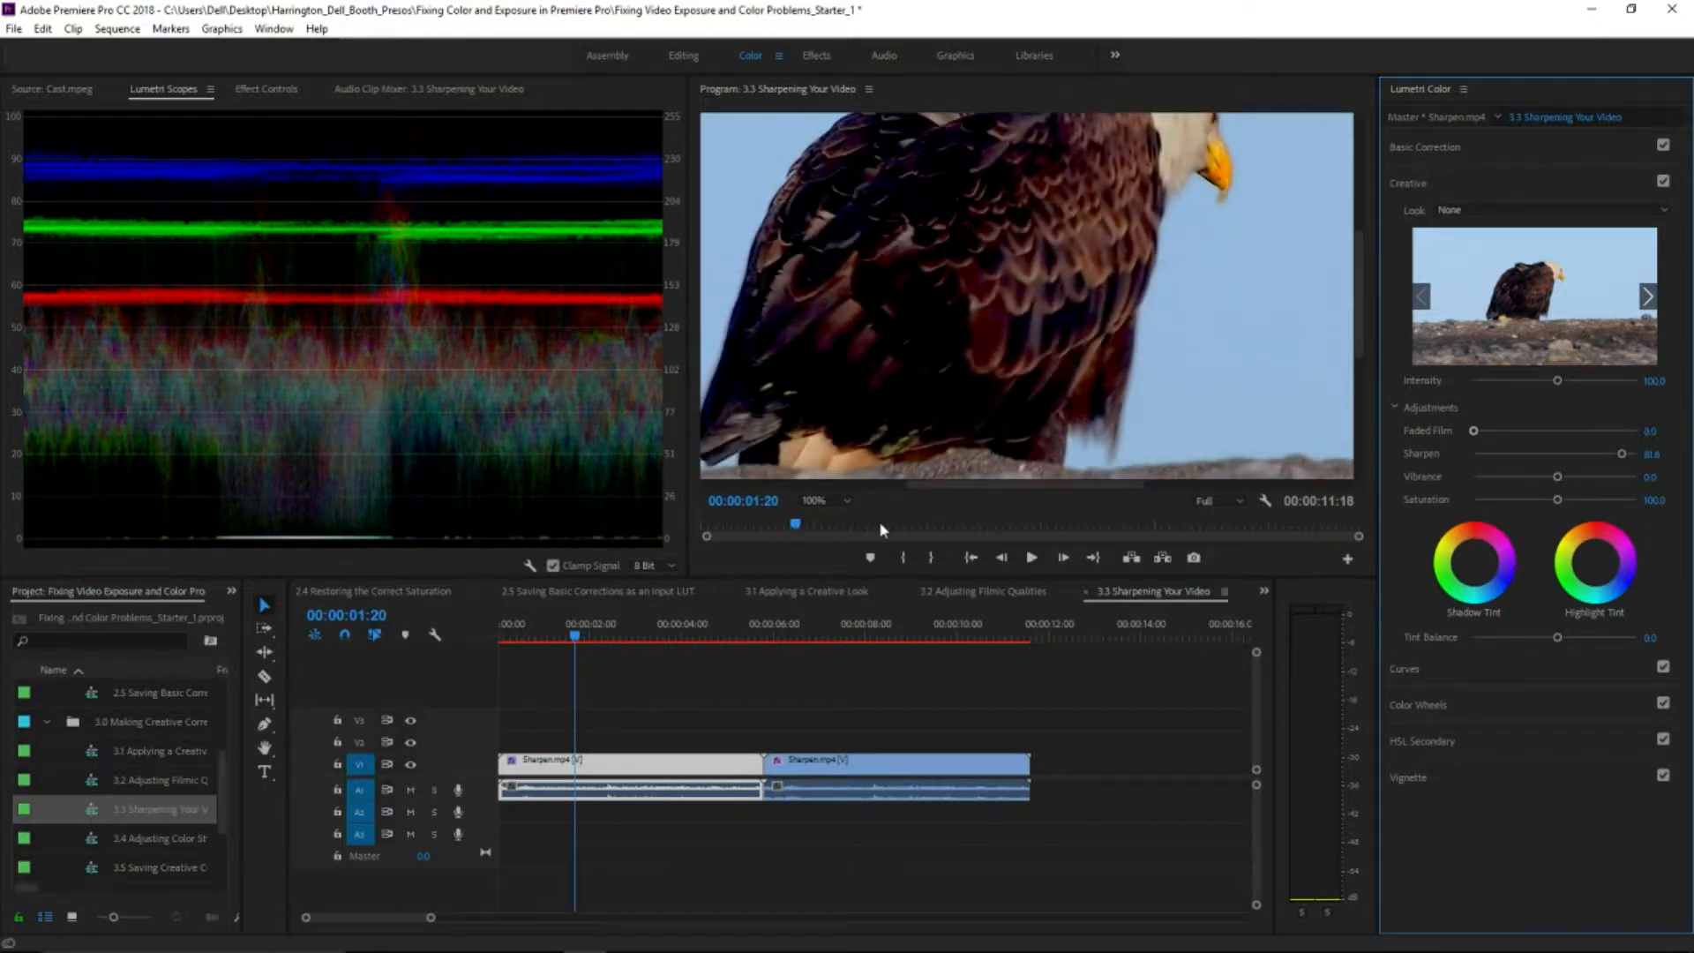
# - Play and scrub the sharpened clip to 00;00;03;00, and set the program view back to Fit
pyautogui.press('space')
pyautogui.moveTo(840, 526)
pyautogui.mouseDown()
pyautogui.moveTo(775, 529)
pyautogui.moveTo(874, 527)
pyautogui.mouseUp()
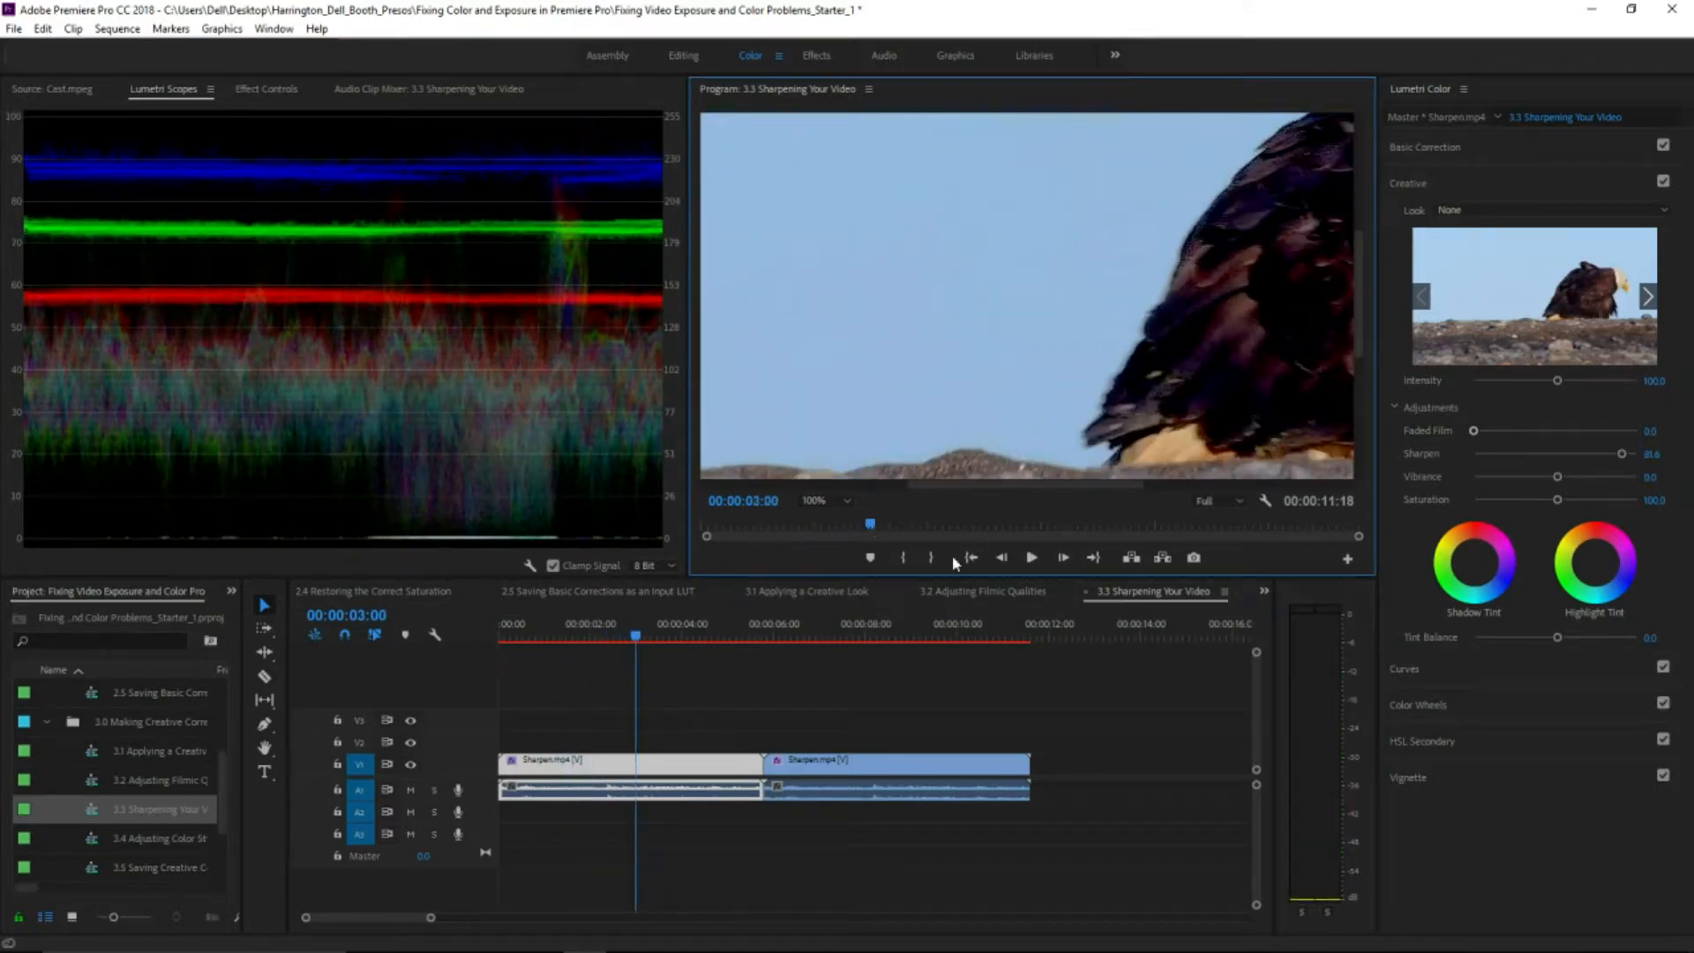
pyautogui.click(825, 502)
pyautogui.click(827, 519)
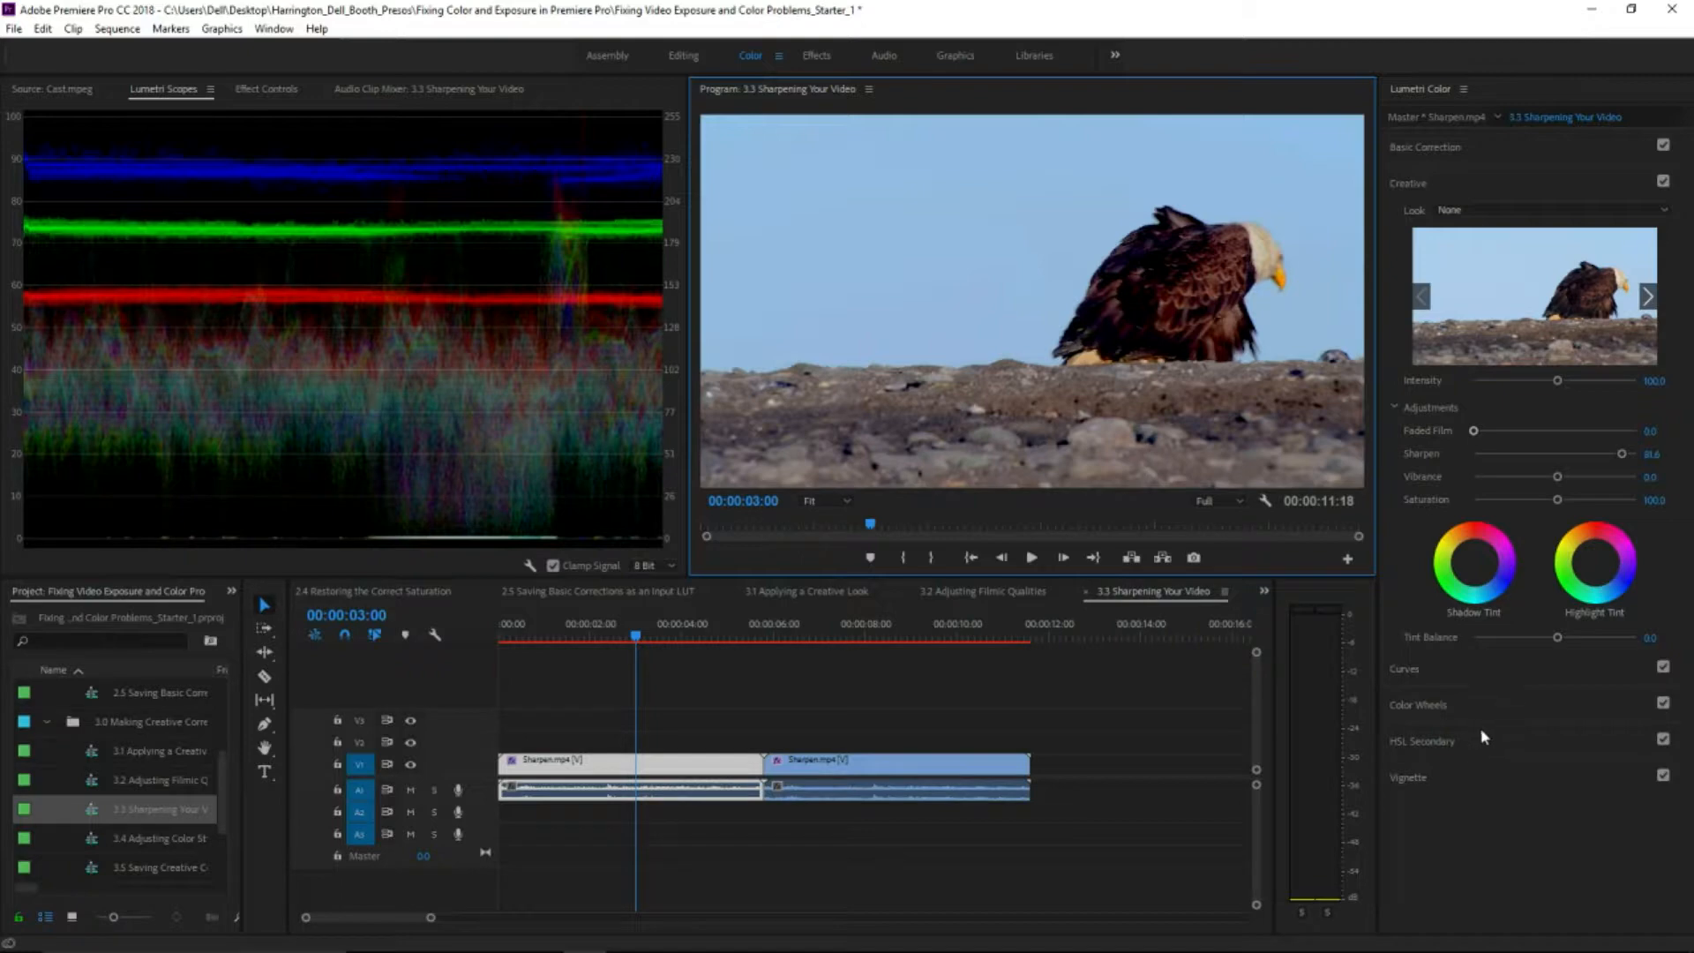
# - Push the blue range of the Hue Saturation curve outward to enrich the sky, and raise the creative Vibrance moderately
pyautogui.click(1485, 679)
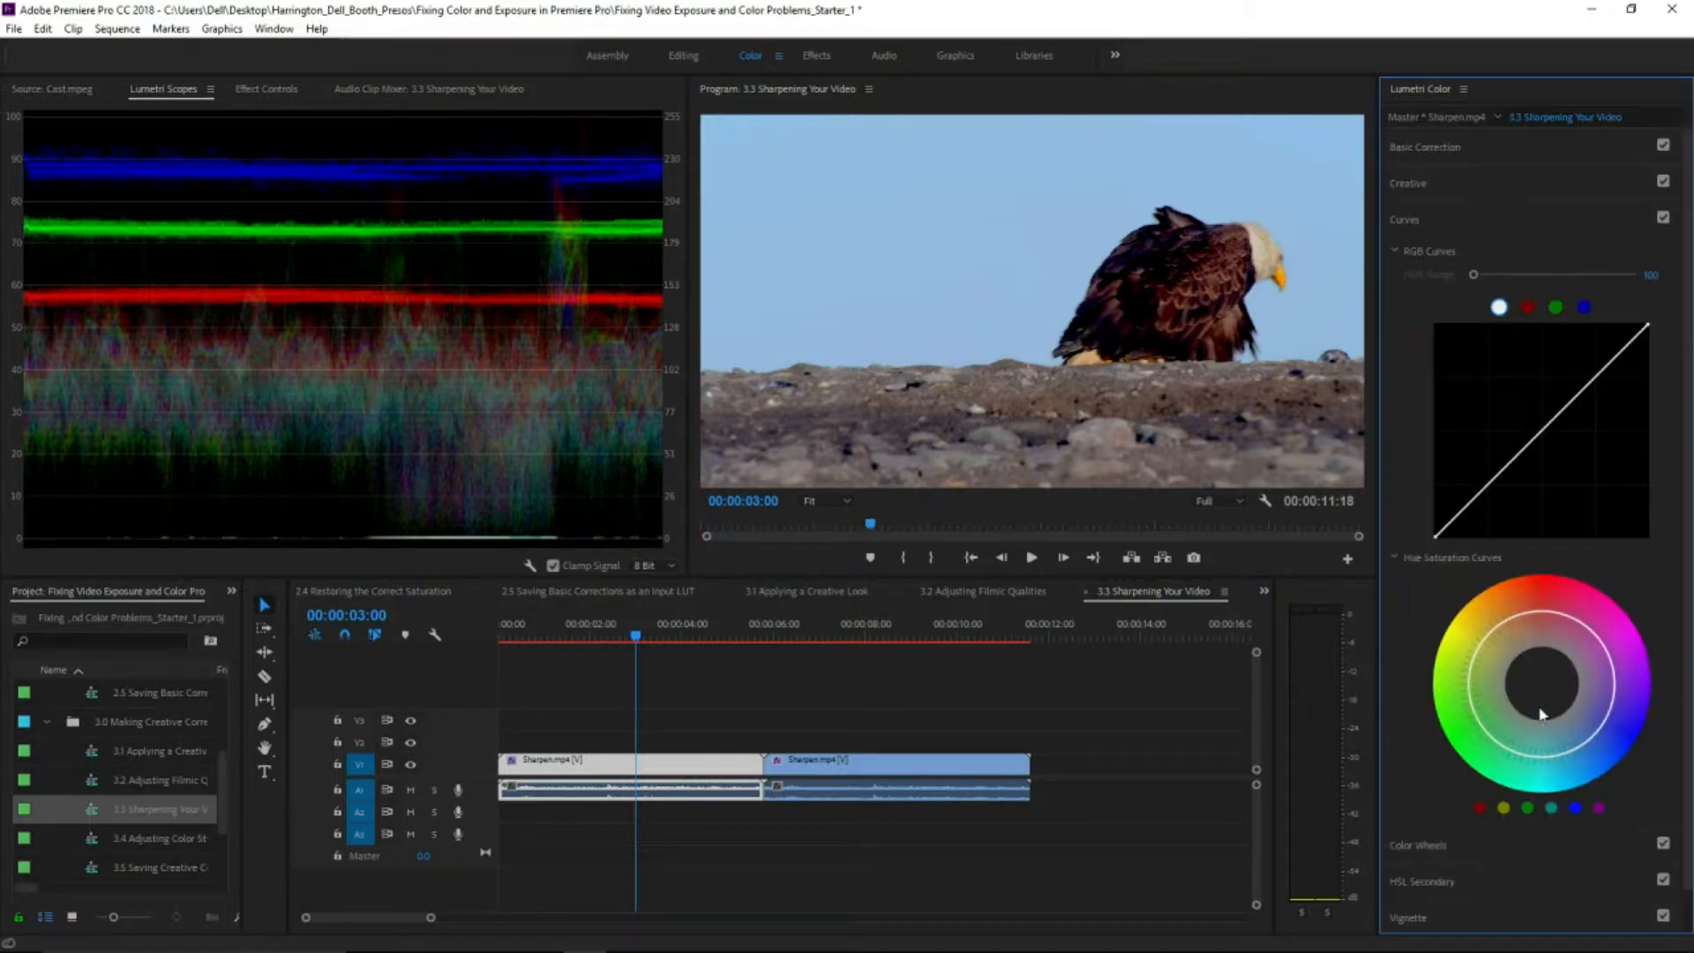
pyautogui.click(1575, 808)
pyautogui.moveTo(1588, 742)
pyautogui.mouseDown()
pyautogui.moveTo(1600, 760)
pyautogui.moveTo(1607, 733)
pyautogui.moveTo(1633, 748)
pyautogui.moveTo(1576, 770)
pyautogui.mouseUp()
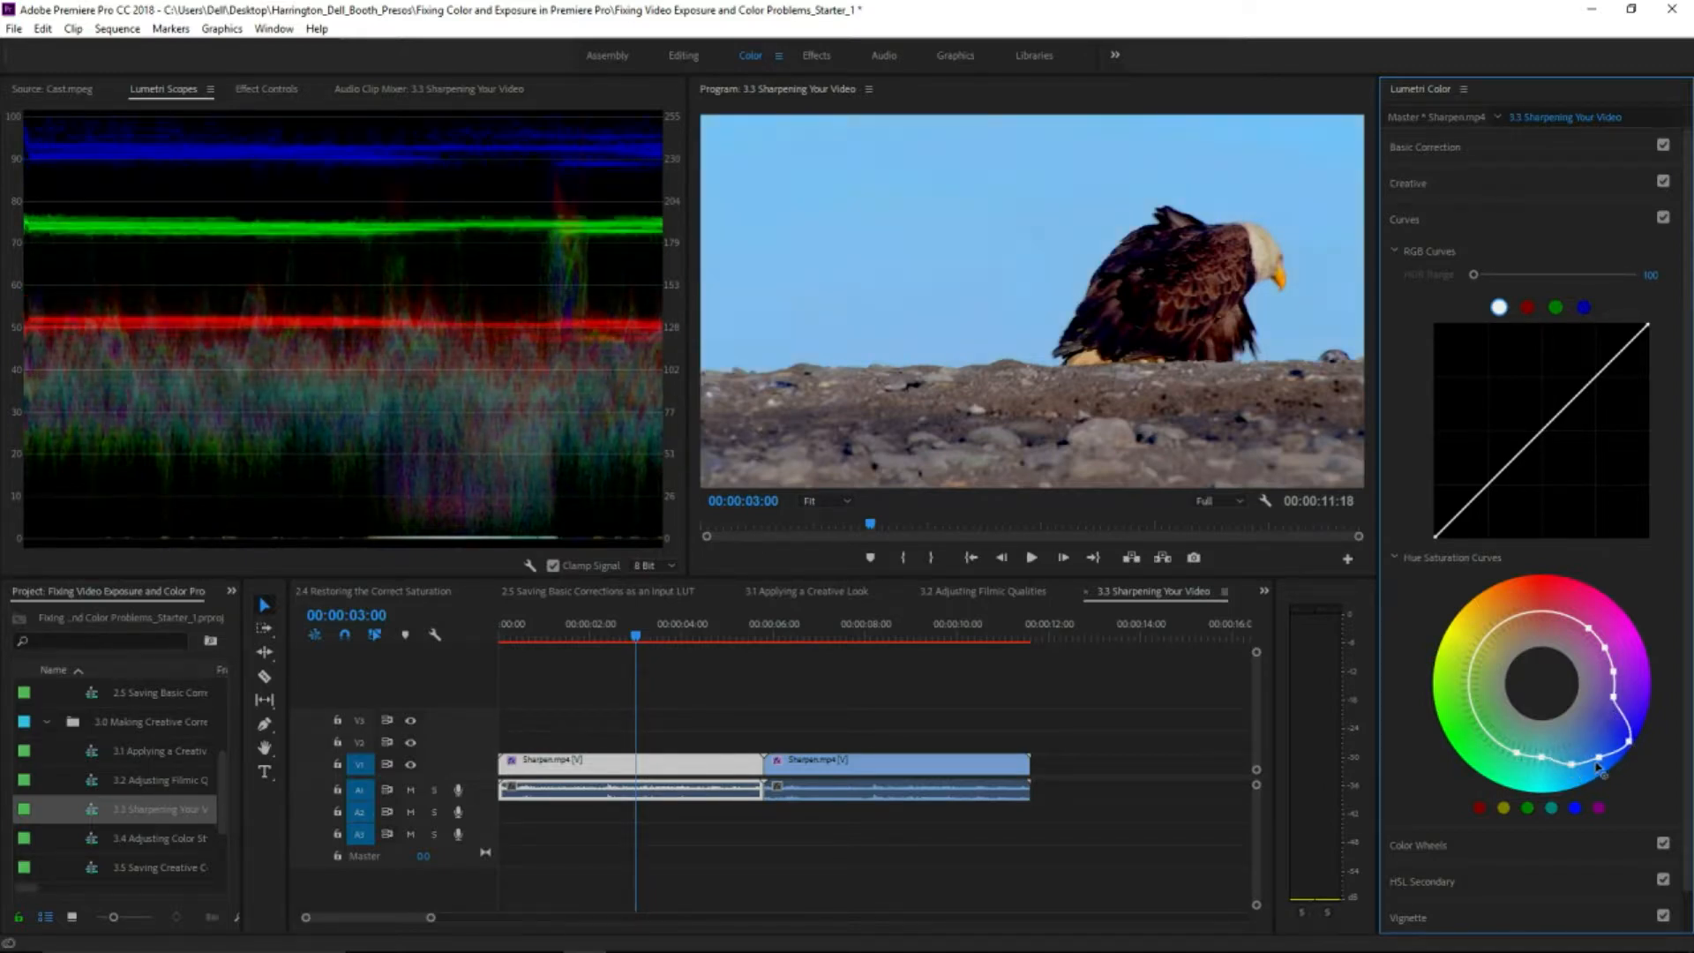
pyautogui.moveTo(1600, 759)
pyautogui.mouseDown()
pyautogui.moveTo(1589, 775)
pyautogui.moveTo(1615, 755)
pyautogui.moveTo(1607, 768)
pyautogui.mouseUp()
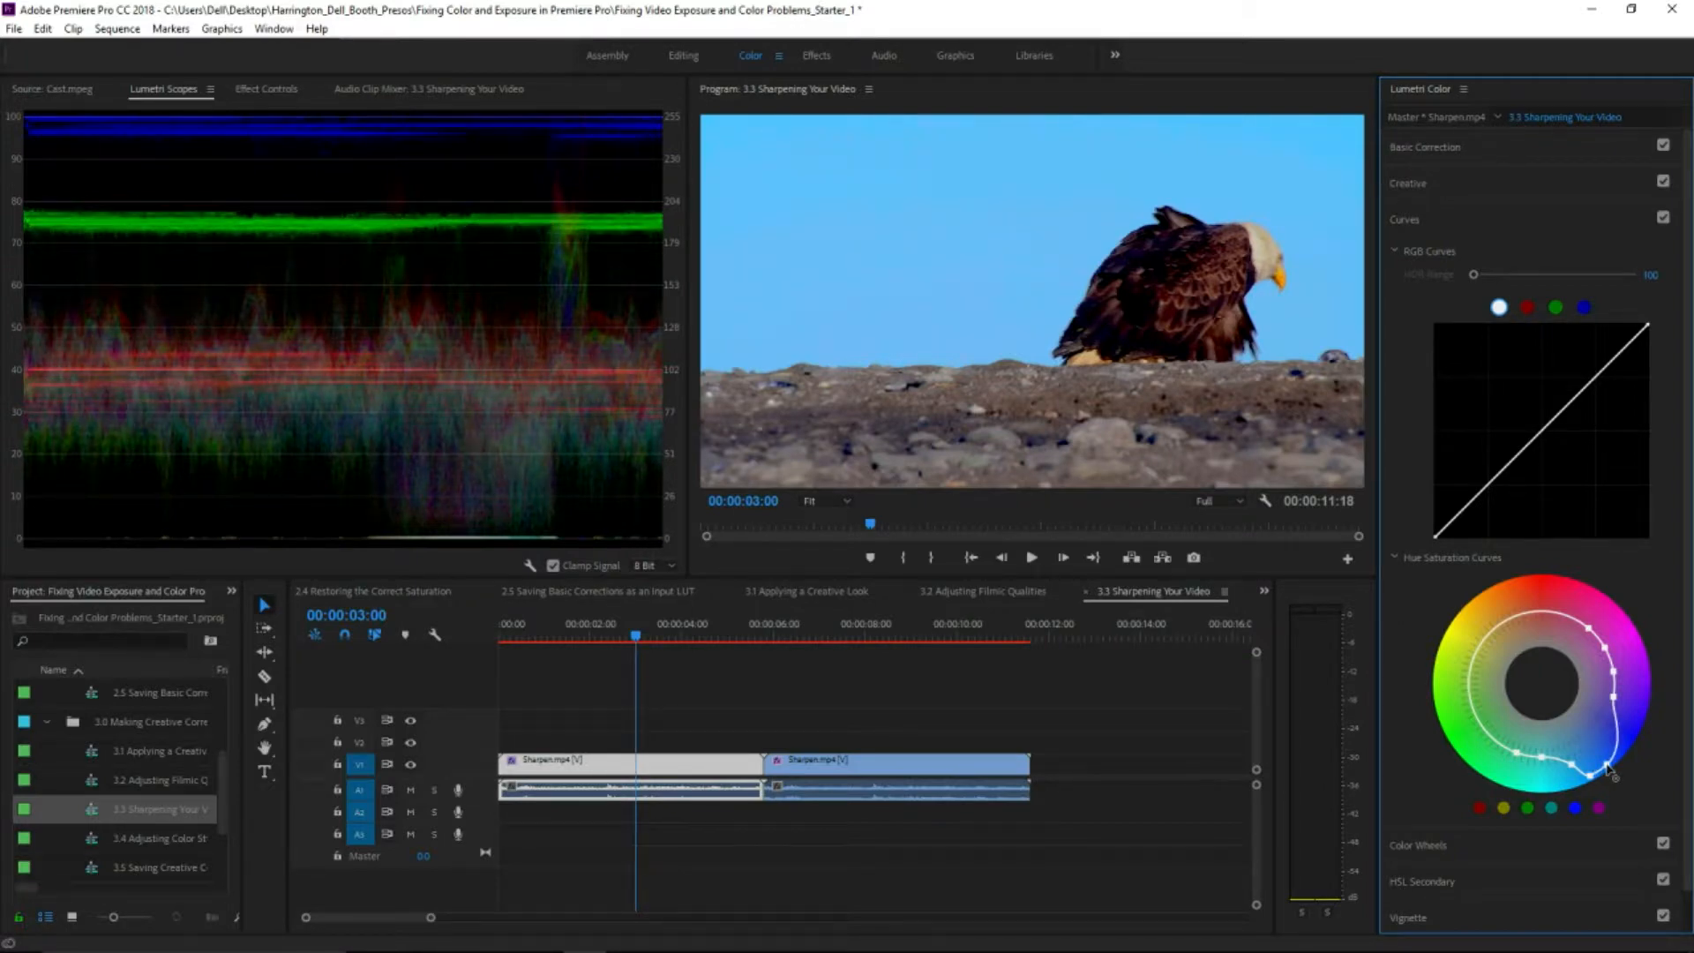
pyautogui.click(1470, 185)
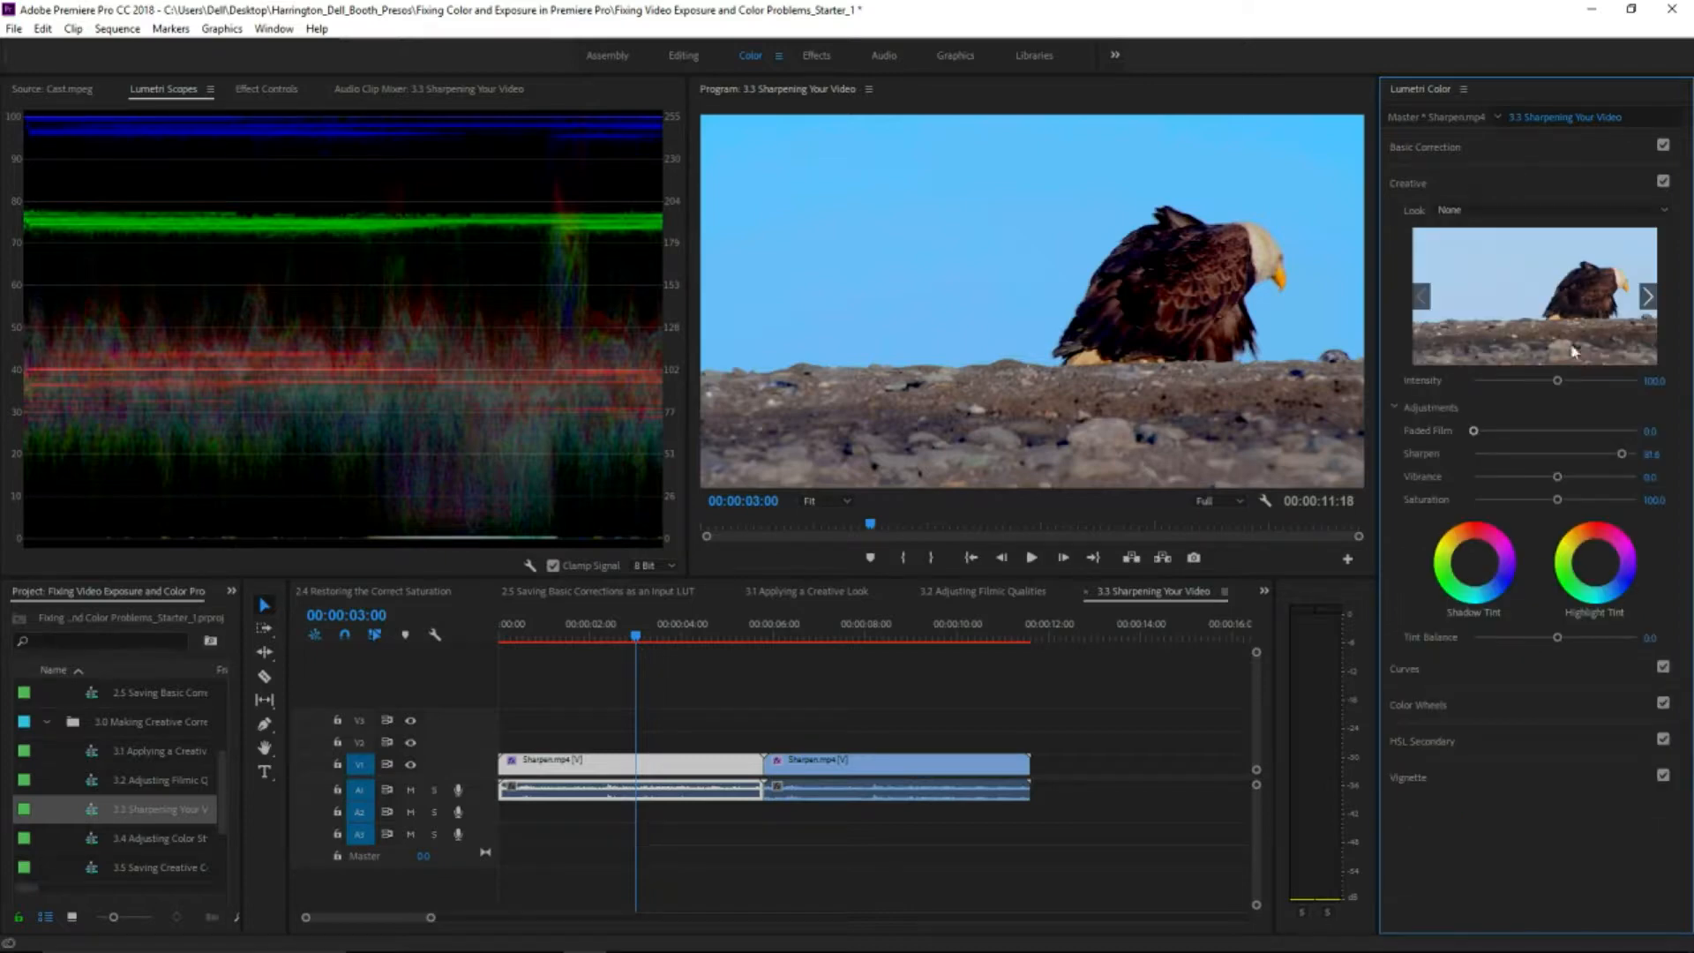
pyautogui.moveTo(1558, 477); pyautogui.dragTo(1592, 479)
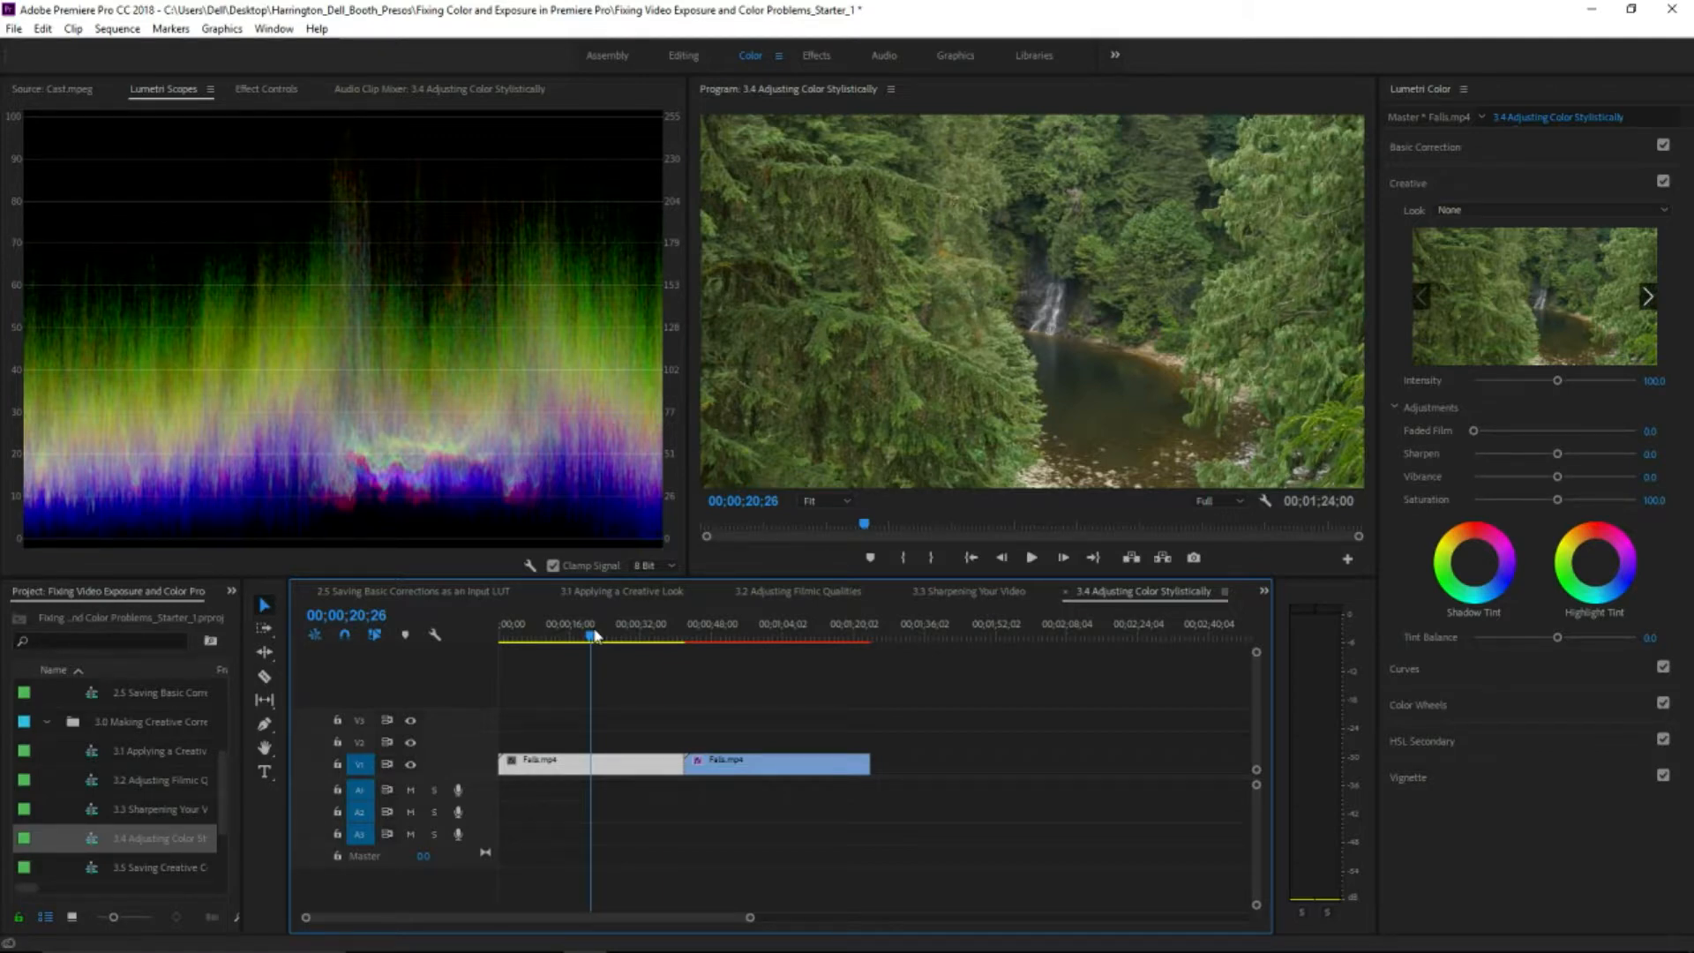
# - Compare the graded second Falls.mp4 clip with the ungraded first one in the 3.4 Adjusting Color Stylistically sequence
pyautogui.click(795, 636)
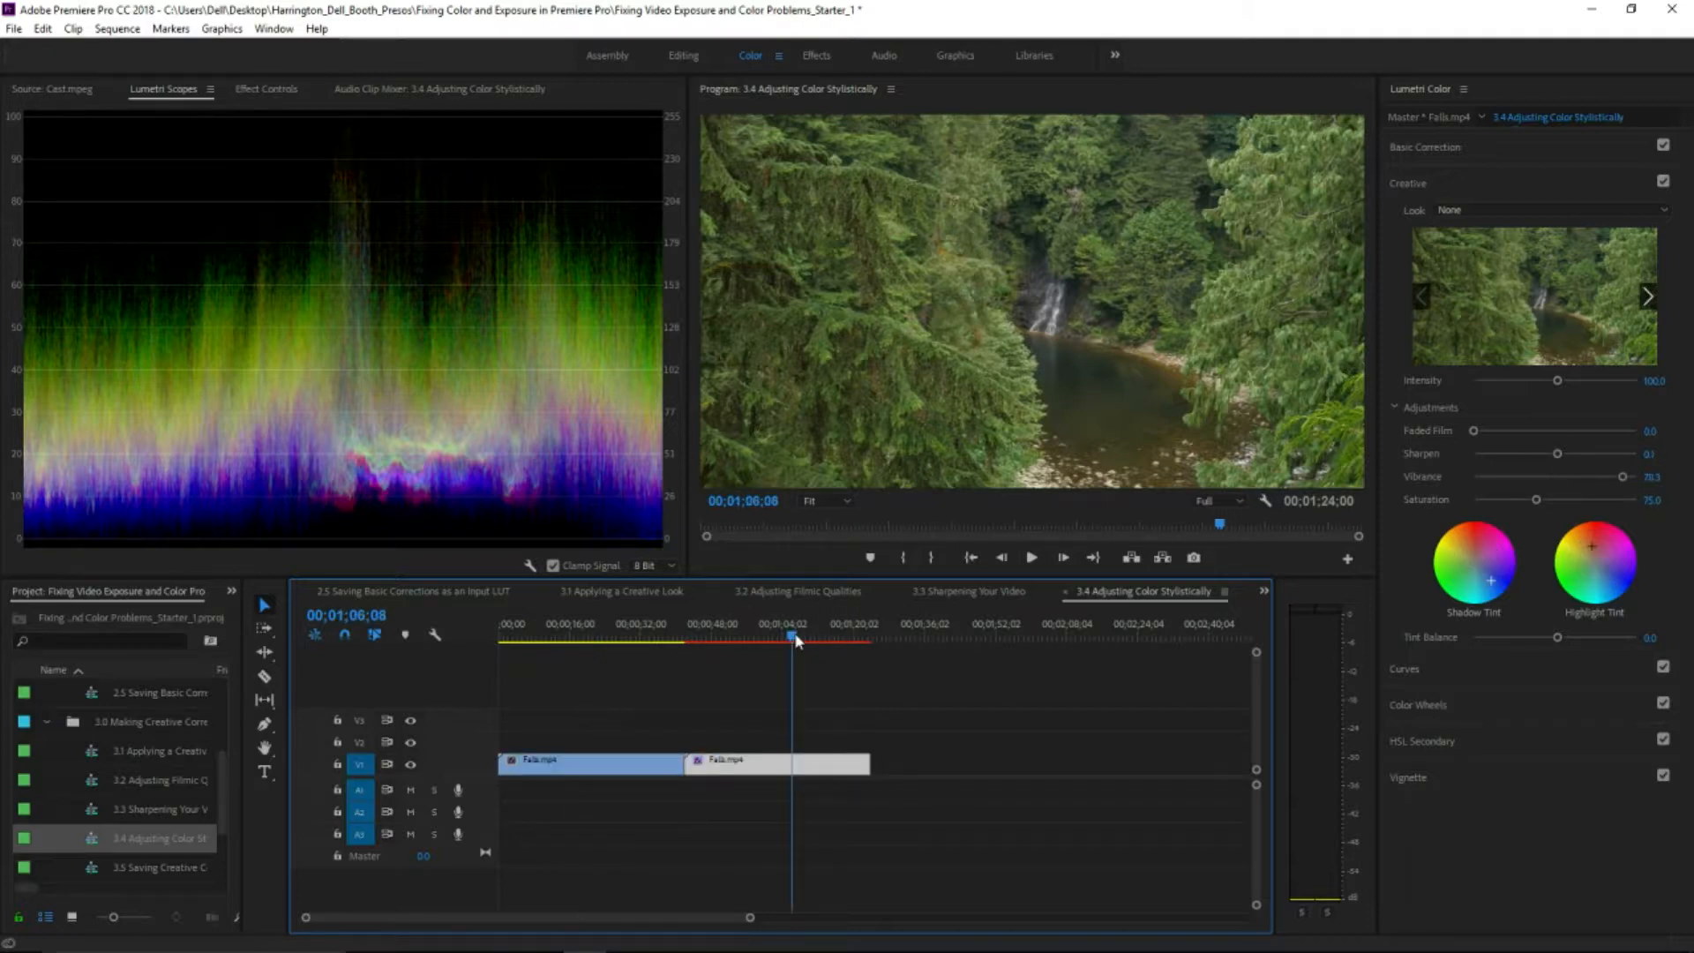
pyautogui.click(762, 636)
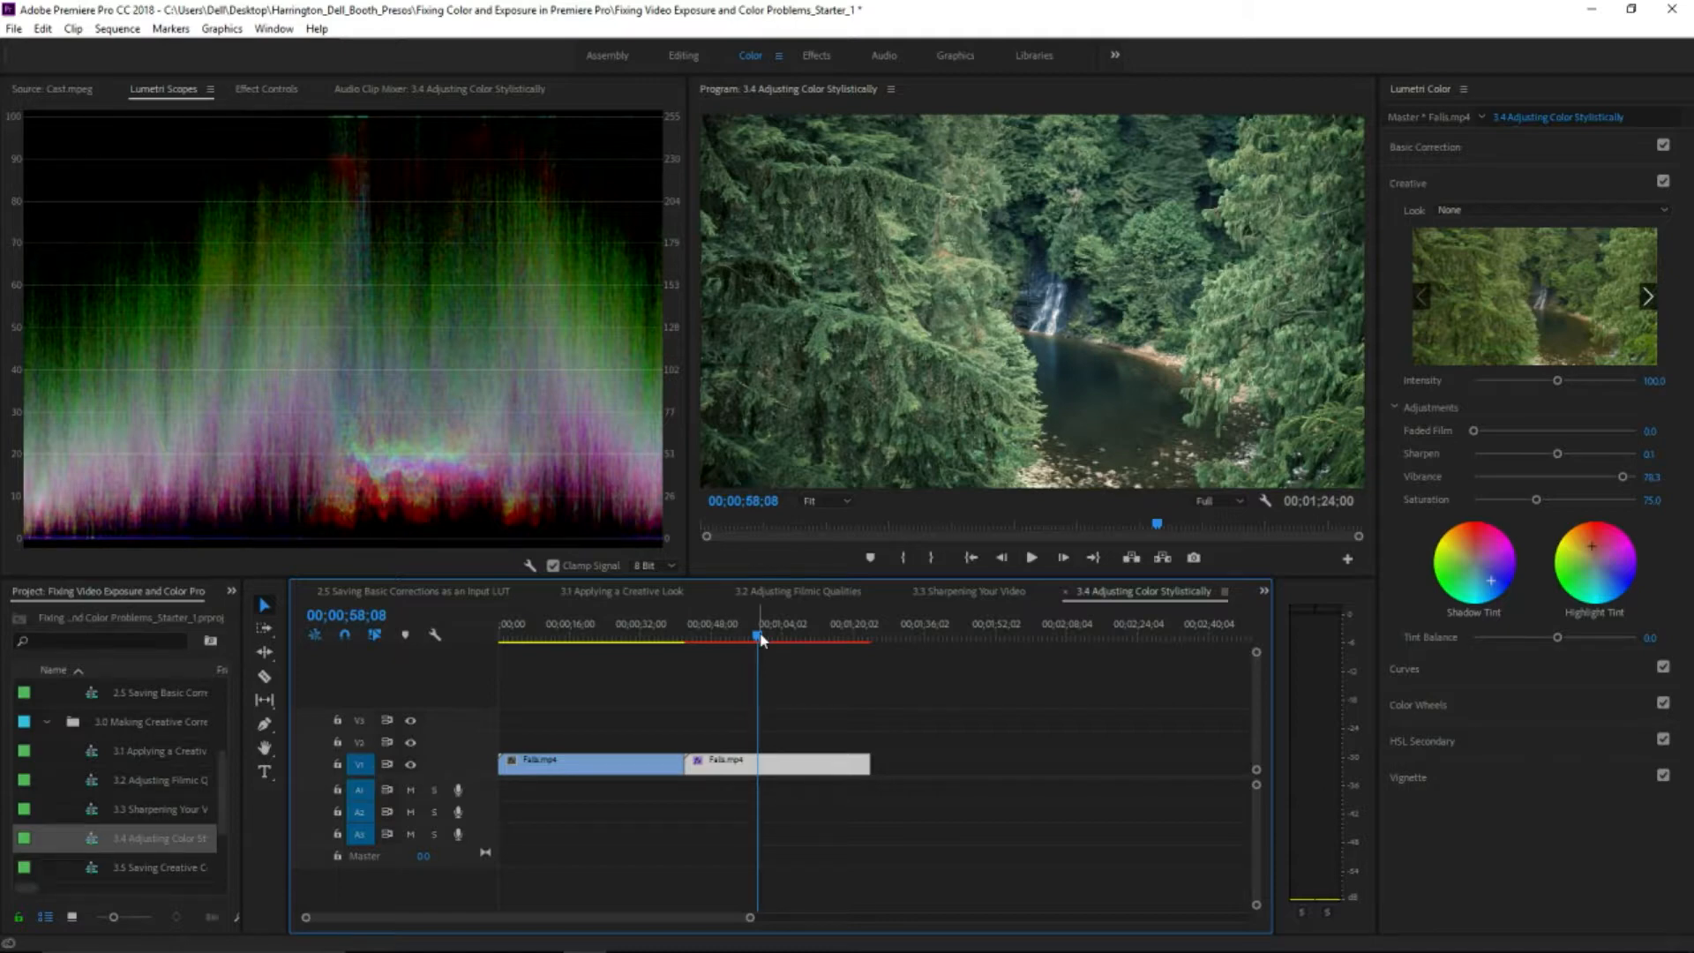
pyautogui.moveTo(761, 639); pyautogui.dragTo(595, 628)
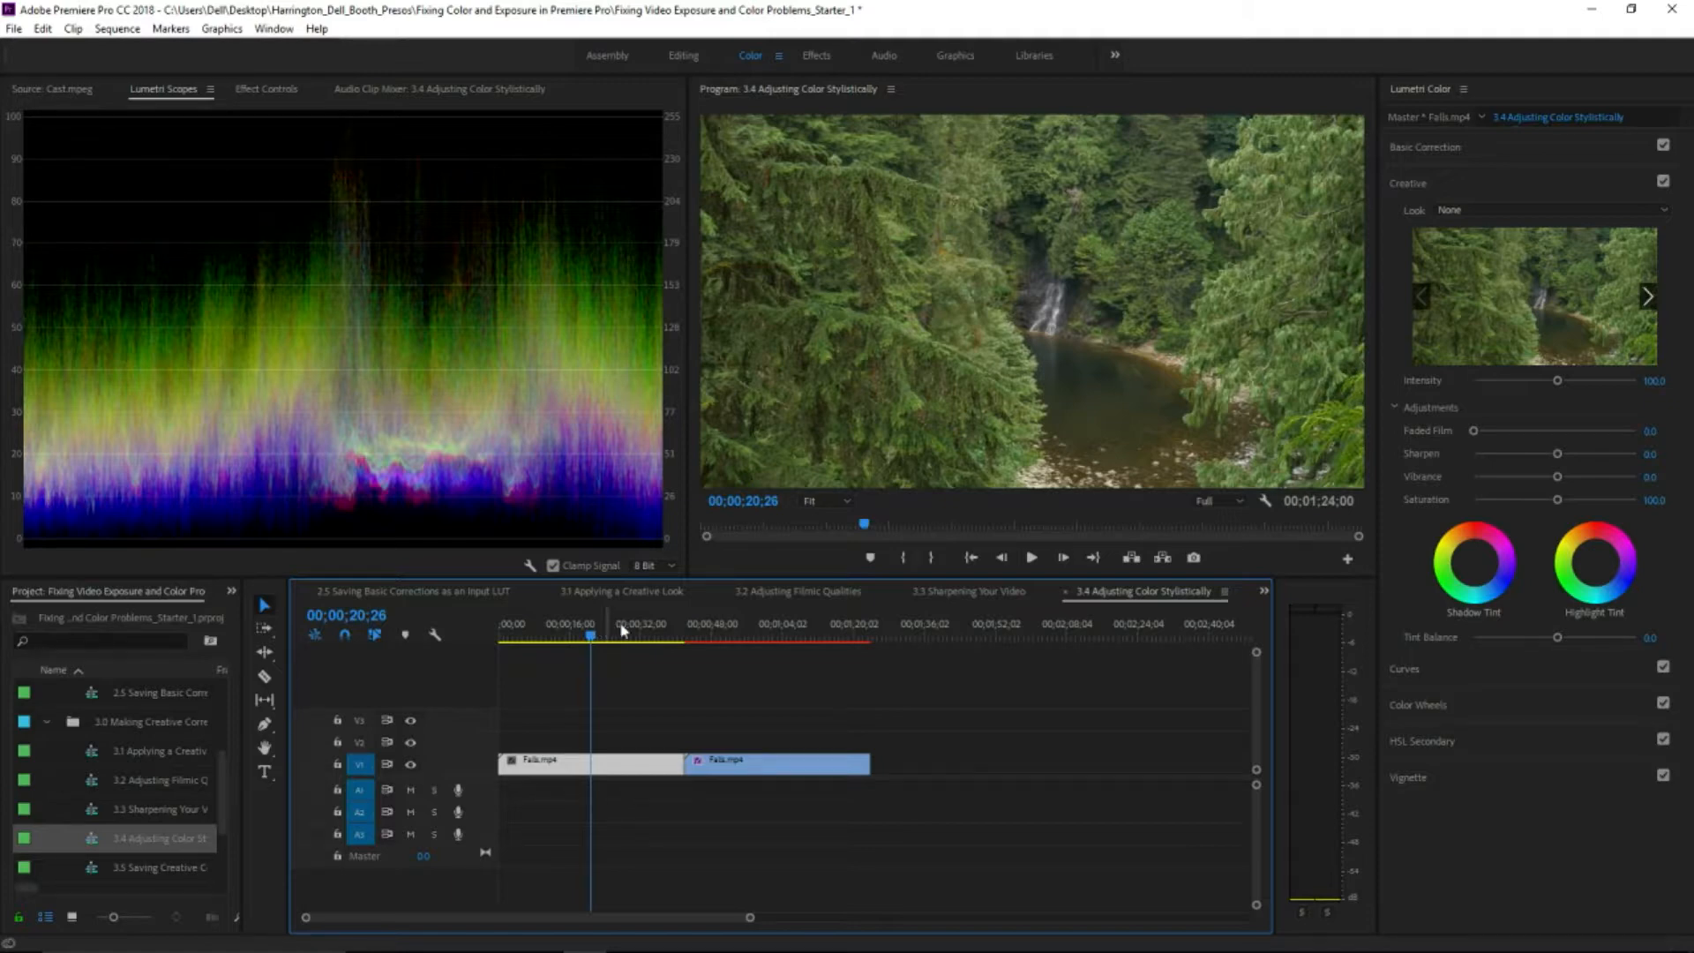
# - At 00;00;15;27, set the first Falls.mp4 clip's Whites to about 59, Highlights -100, Shadows about 21, Blacks about -55 and Contrast about 36
pyautogui.click(570, 639)
pyautogui.click(1513, 146)
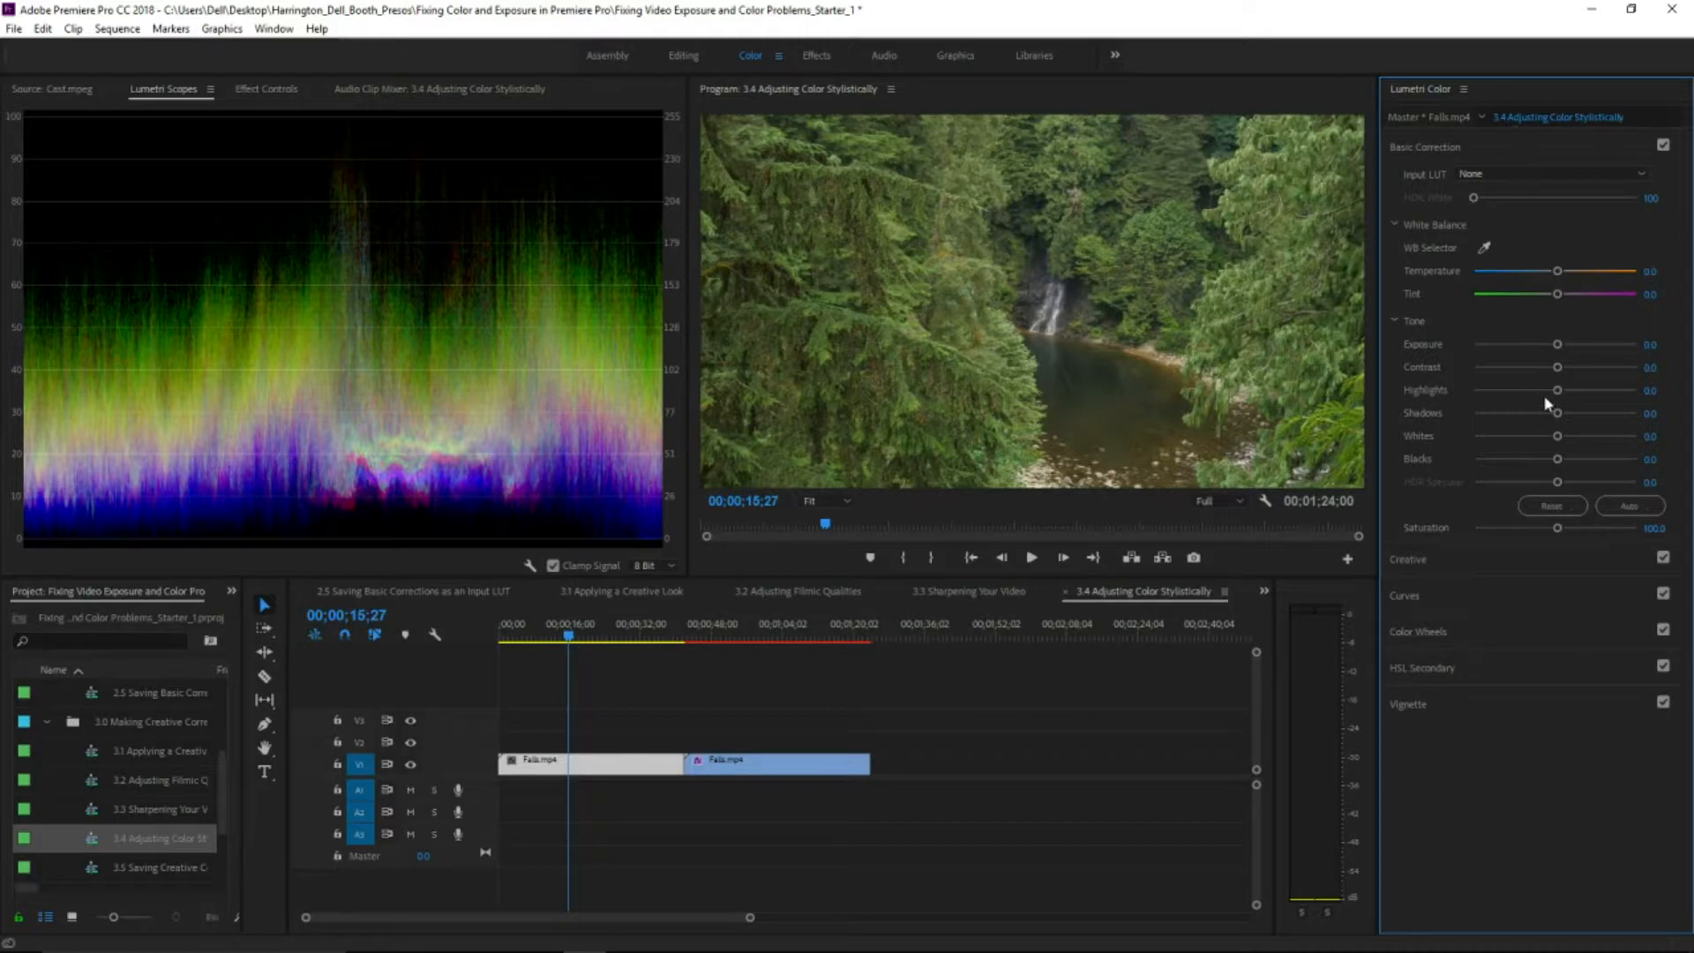
pyautogui.moveTo(1563, 441); pyautogui.dragTo(1465, 402)
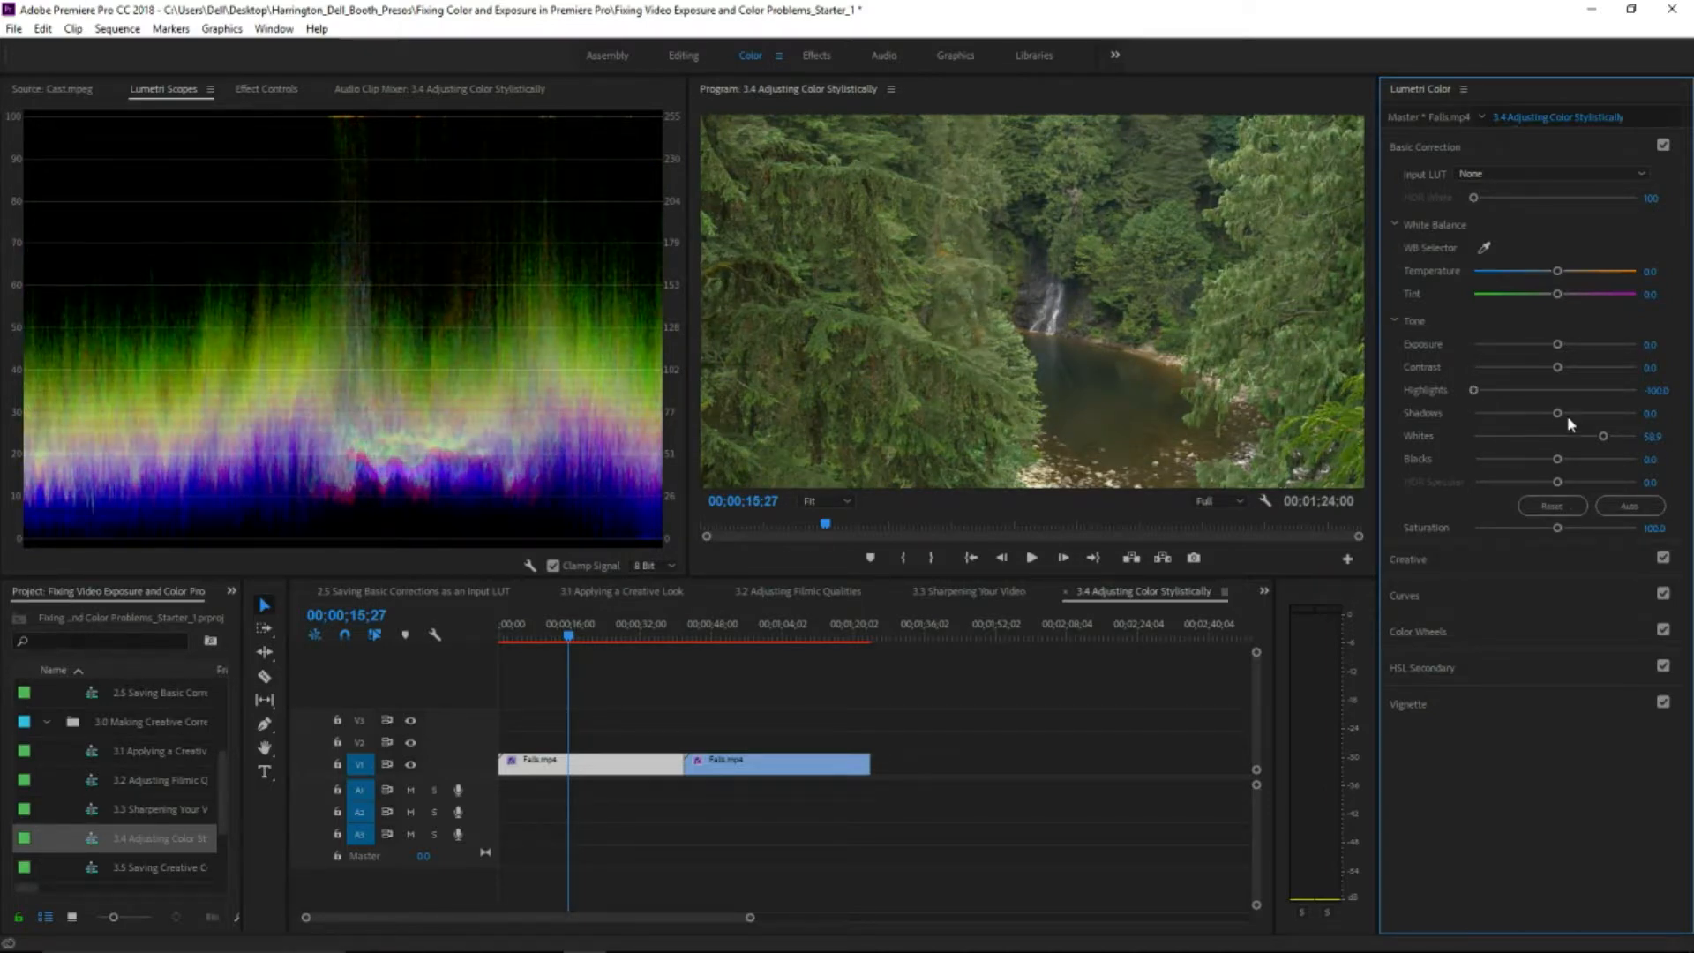
pyautogui.moveTo(1564, 413); pyautogui.dragTo(1513, 468)
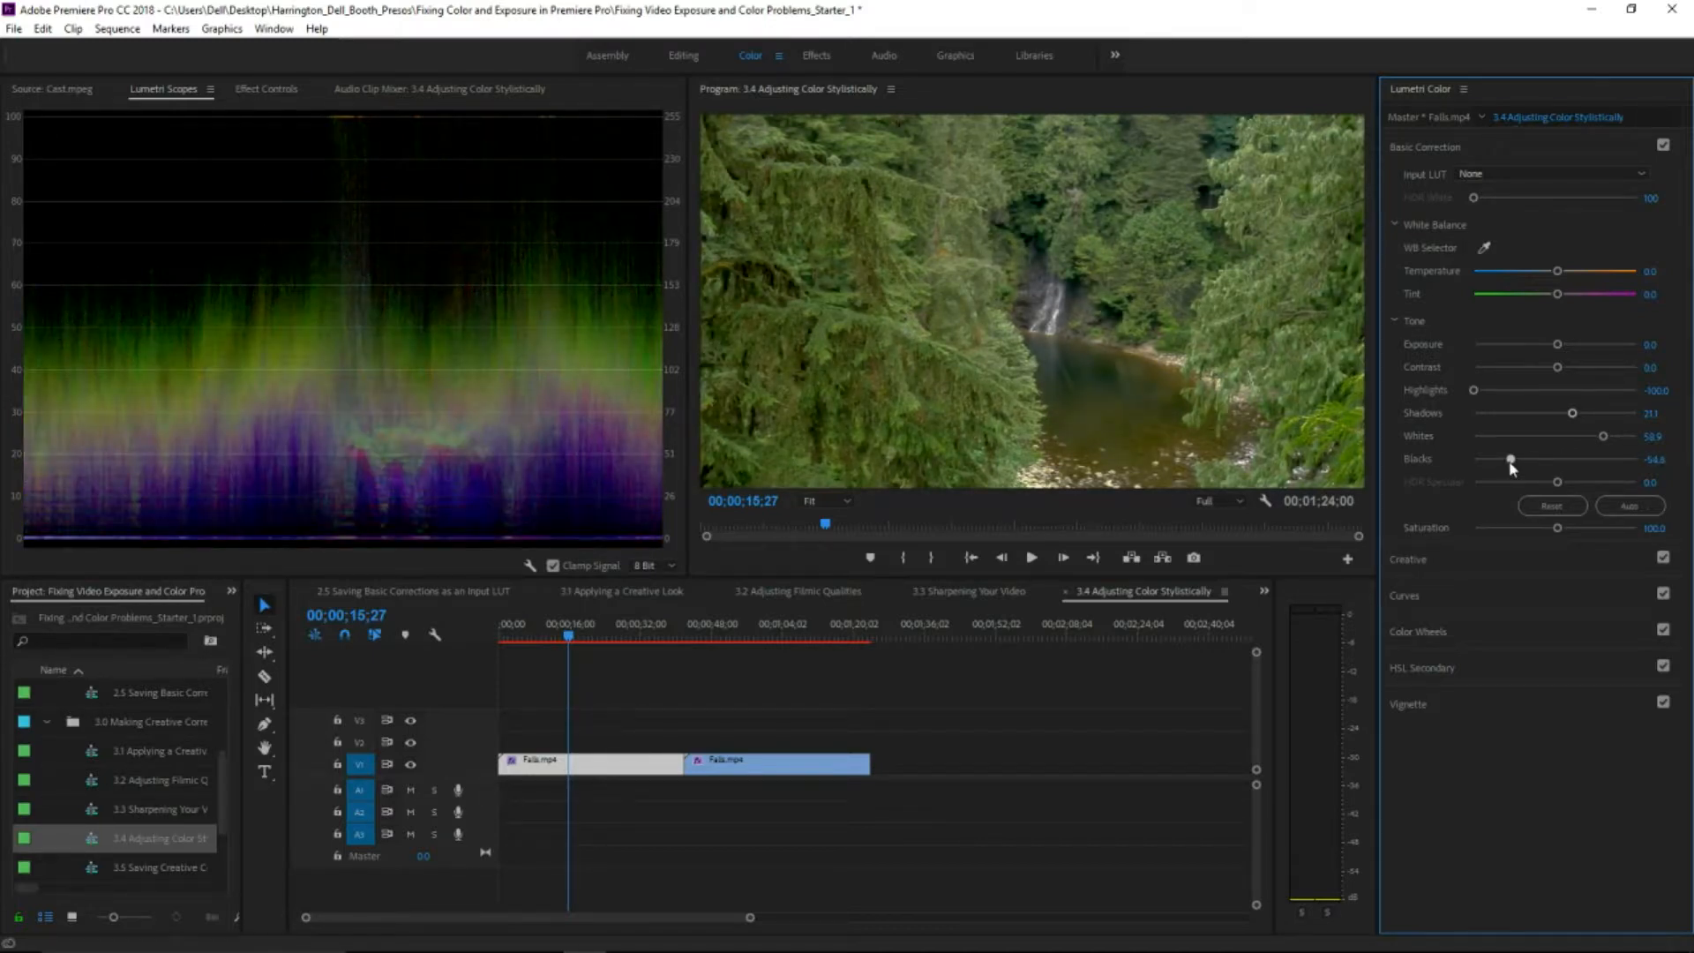
pyautogui.moveTo(1568, 368); pyautogui.dragTo(1584, 370)
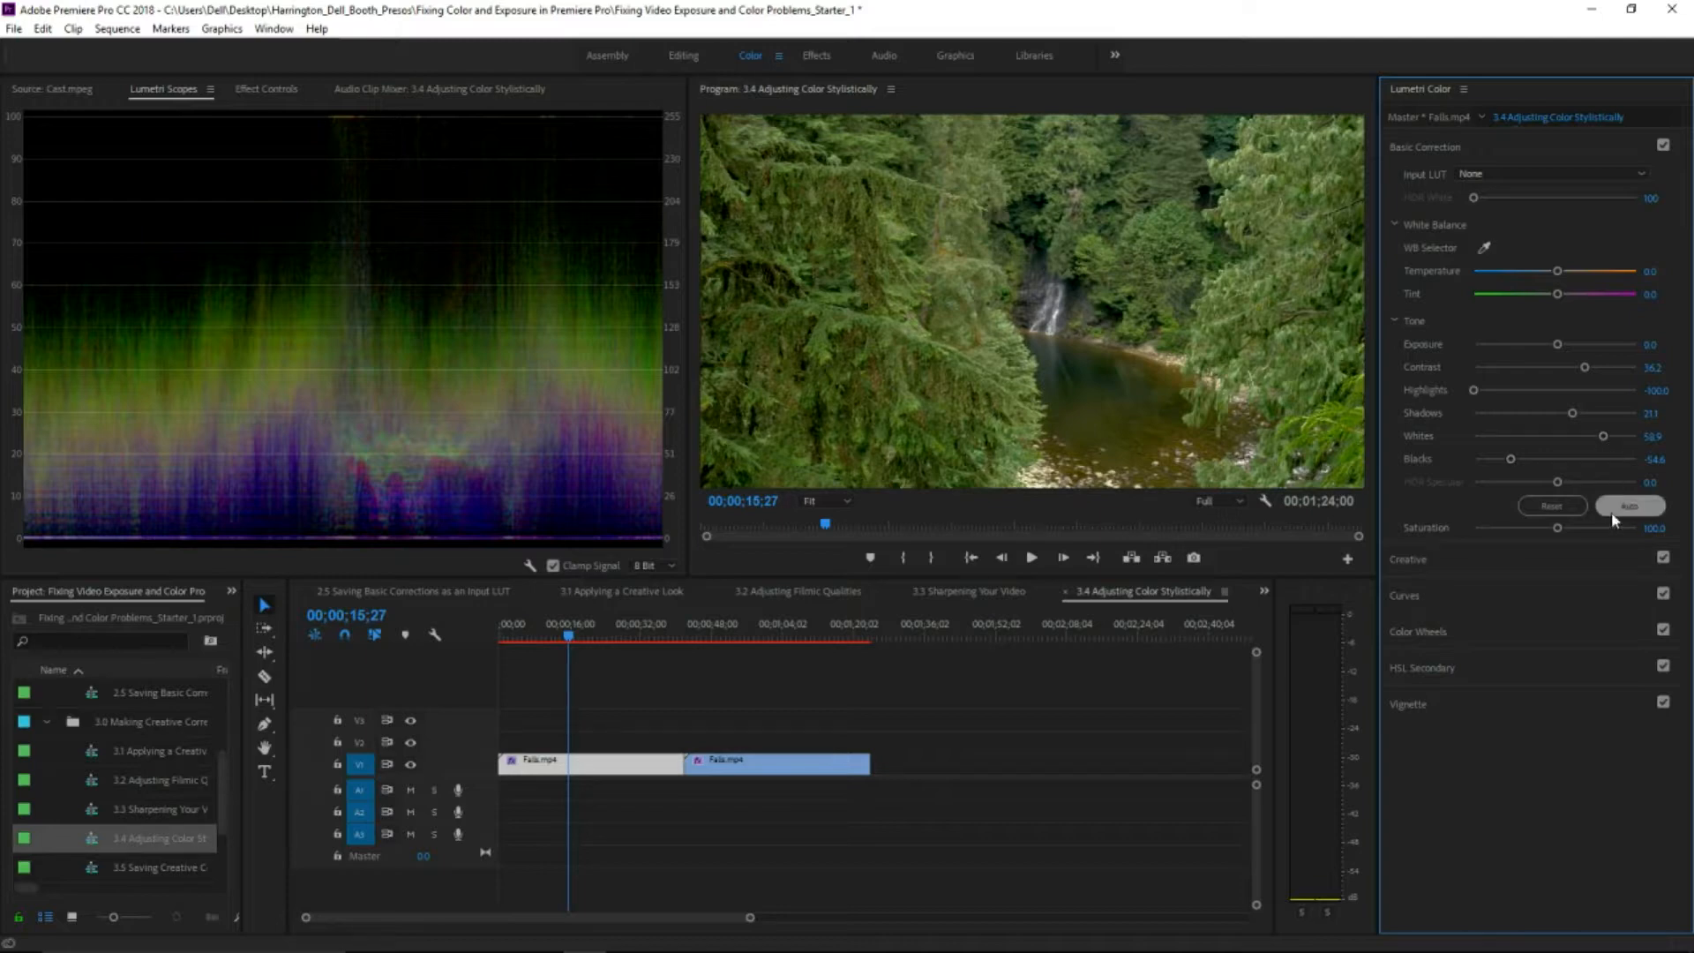
# - Set the clip's creative Sharpen to about 33 and Vibrance to about -32, and shift the Shadow Tint slightly toward blue
pyautogui.click(1576, 558)
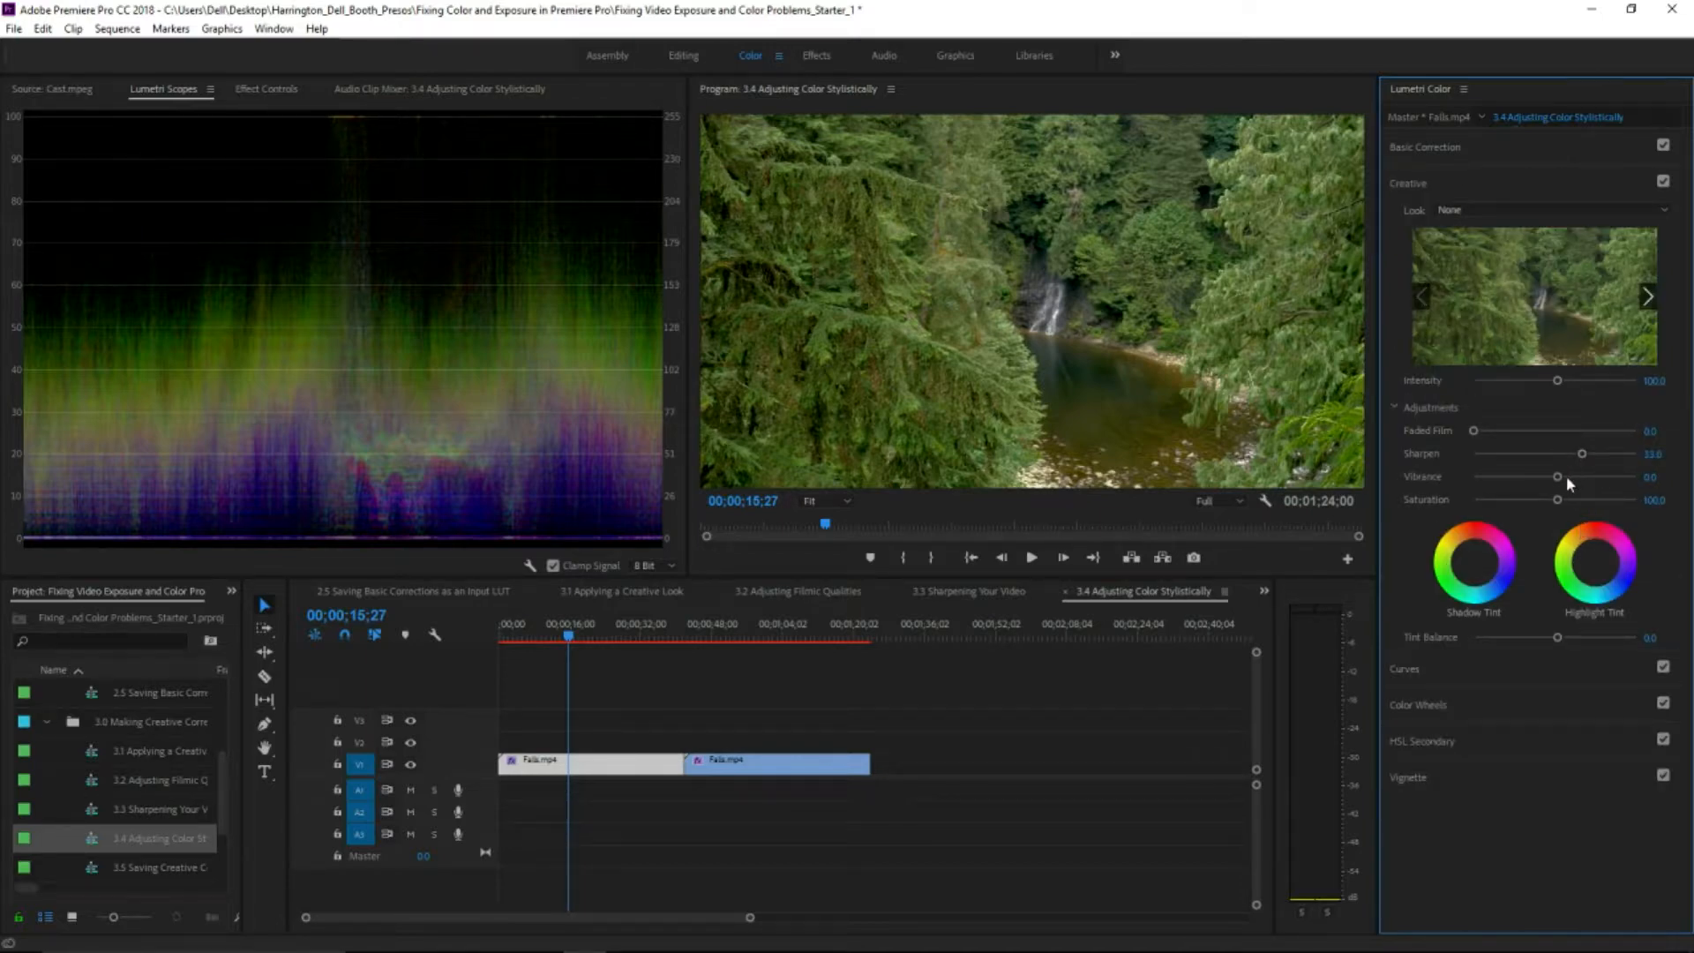
pyautogui.moveTo(1557, 477); pyautogui.dragTo(1495, 484)
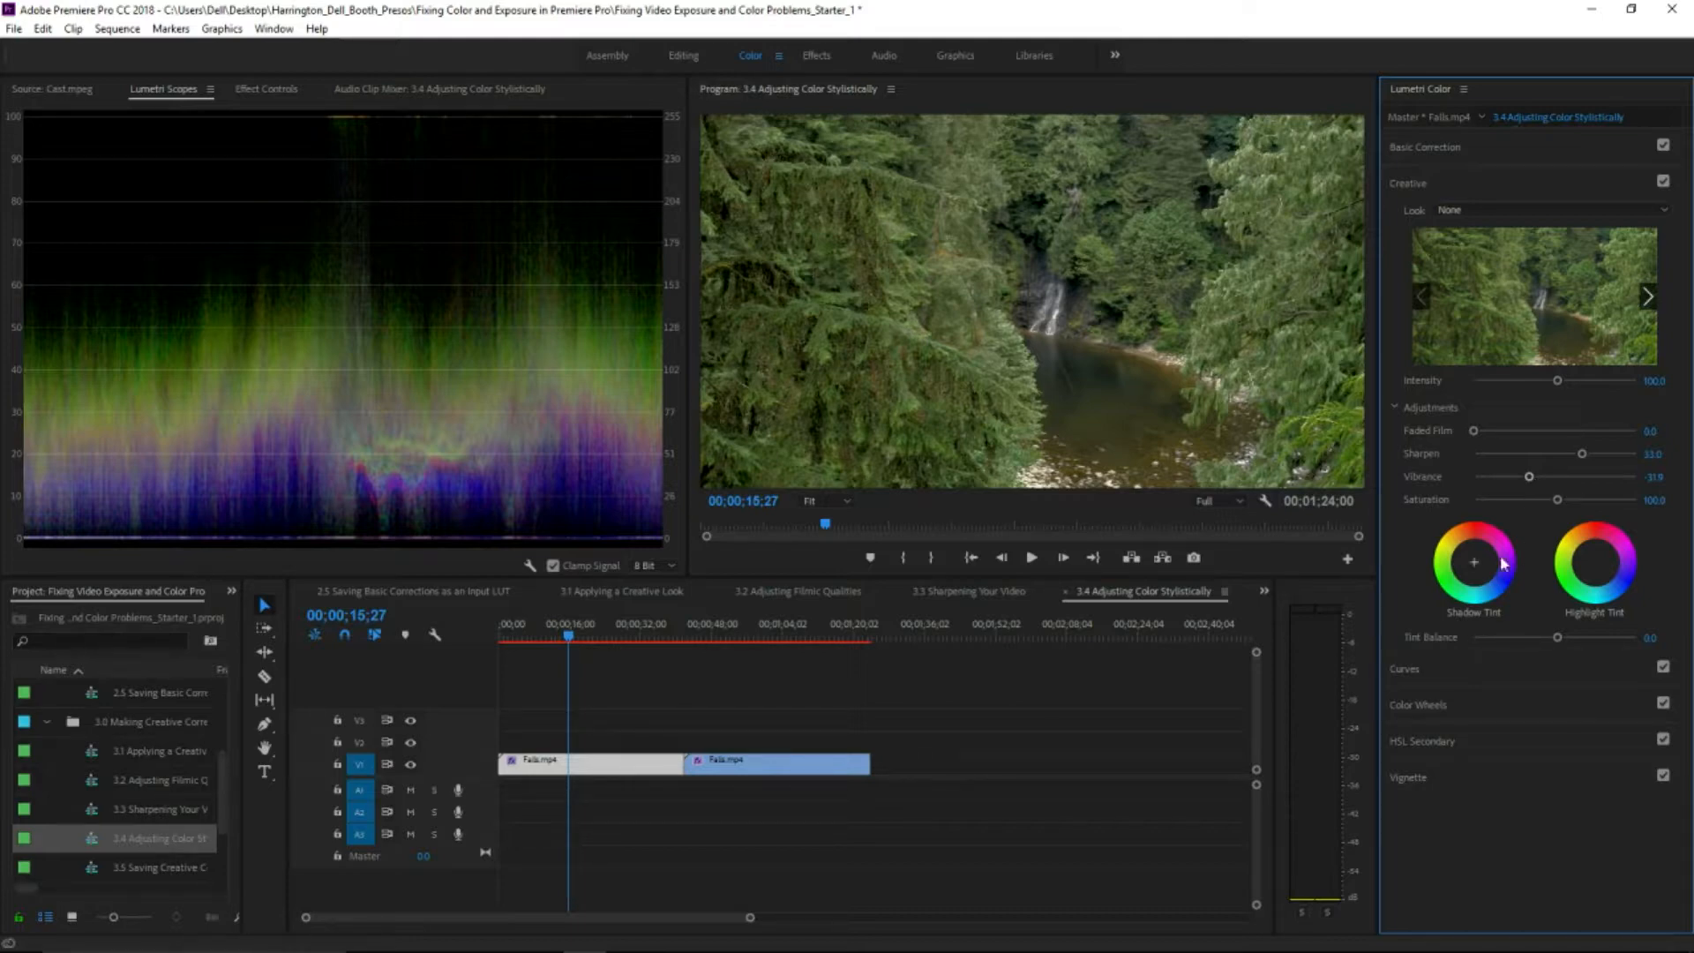
pyautogui.moveTo(1474, 564); pyautogui.dragTo(1476, 563)
pyautogui.moveTo(1497, 586); pyautogui.dragTo(1489, 575)
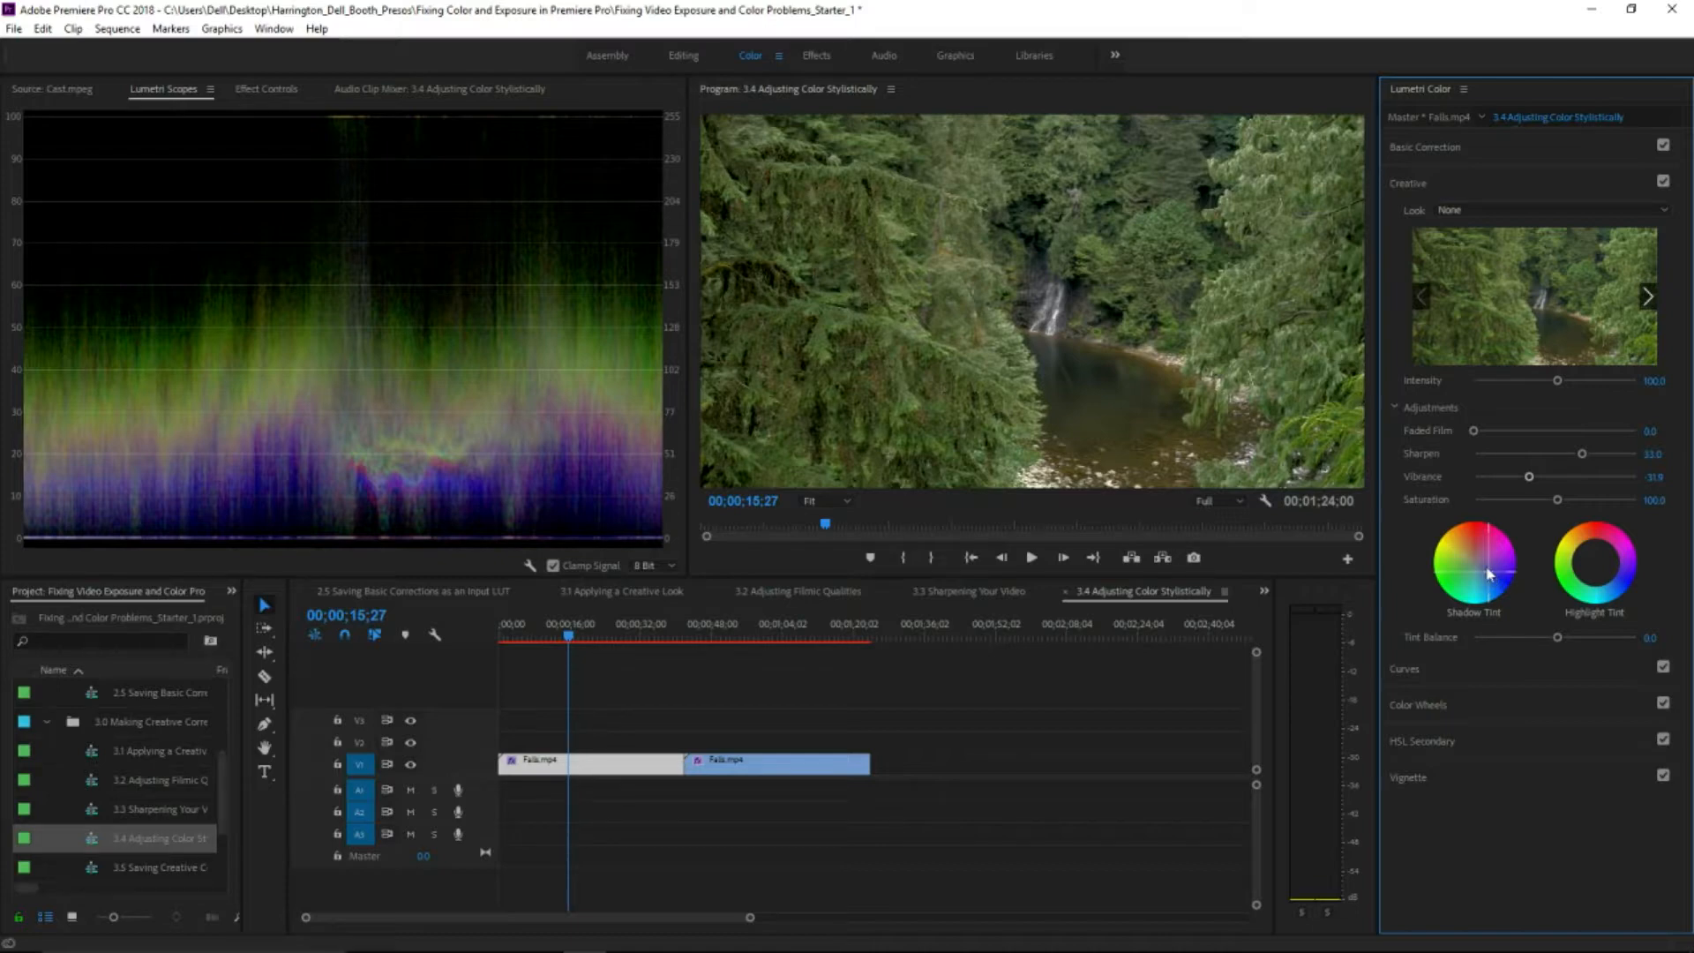
# - Pull the green range of the clip's Hue Saturation curve inward and push its blue range outward
pyautogui.click(1456, 678)
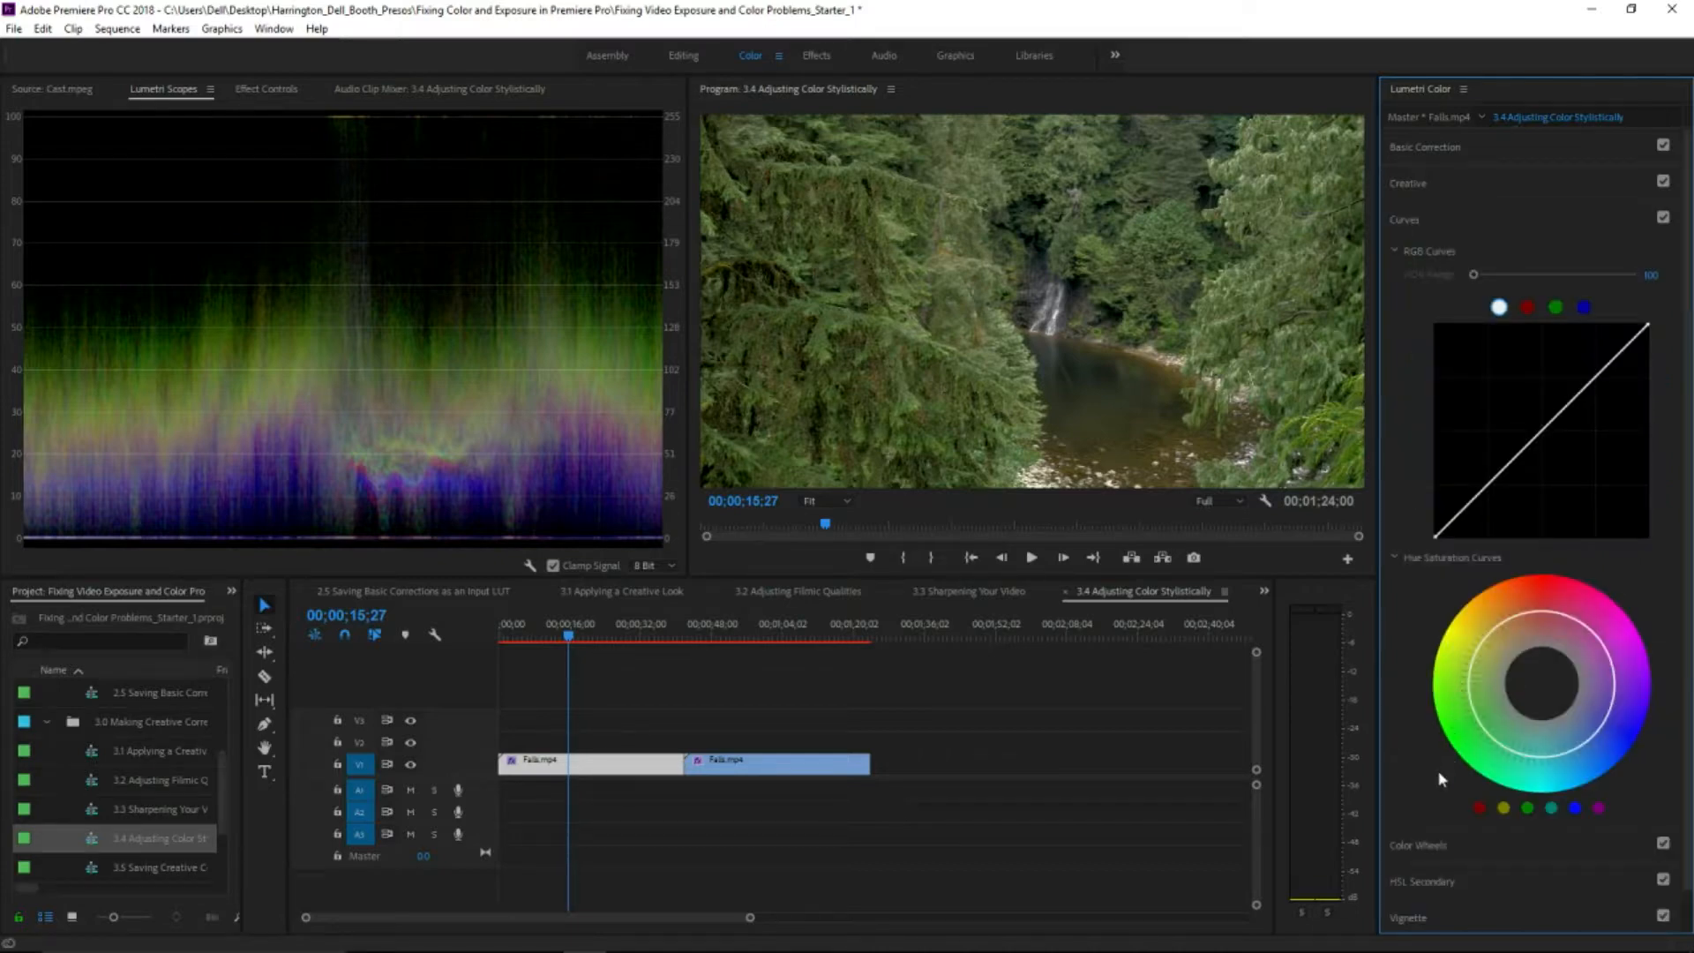
pyautogui.click(1553, 810)
pyautogui.moveTo(1481, 722); pyautogui.dragTo(1494, 723)
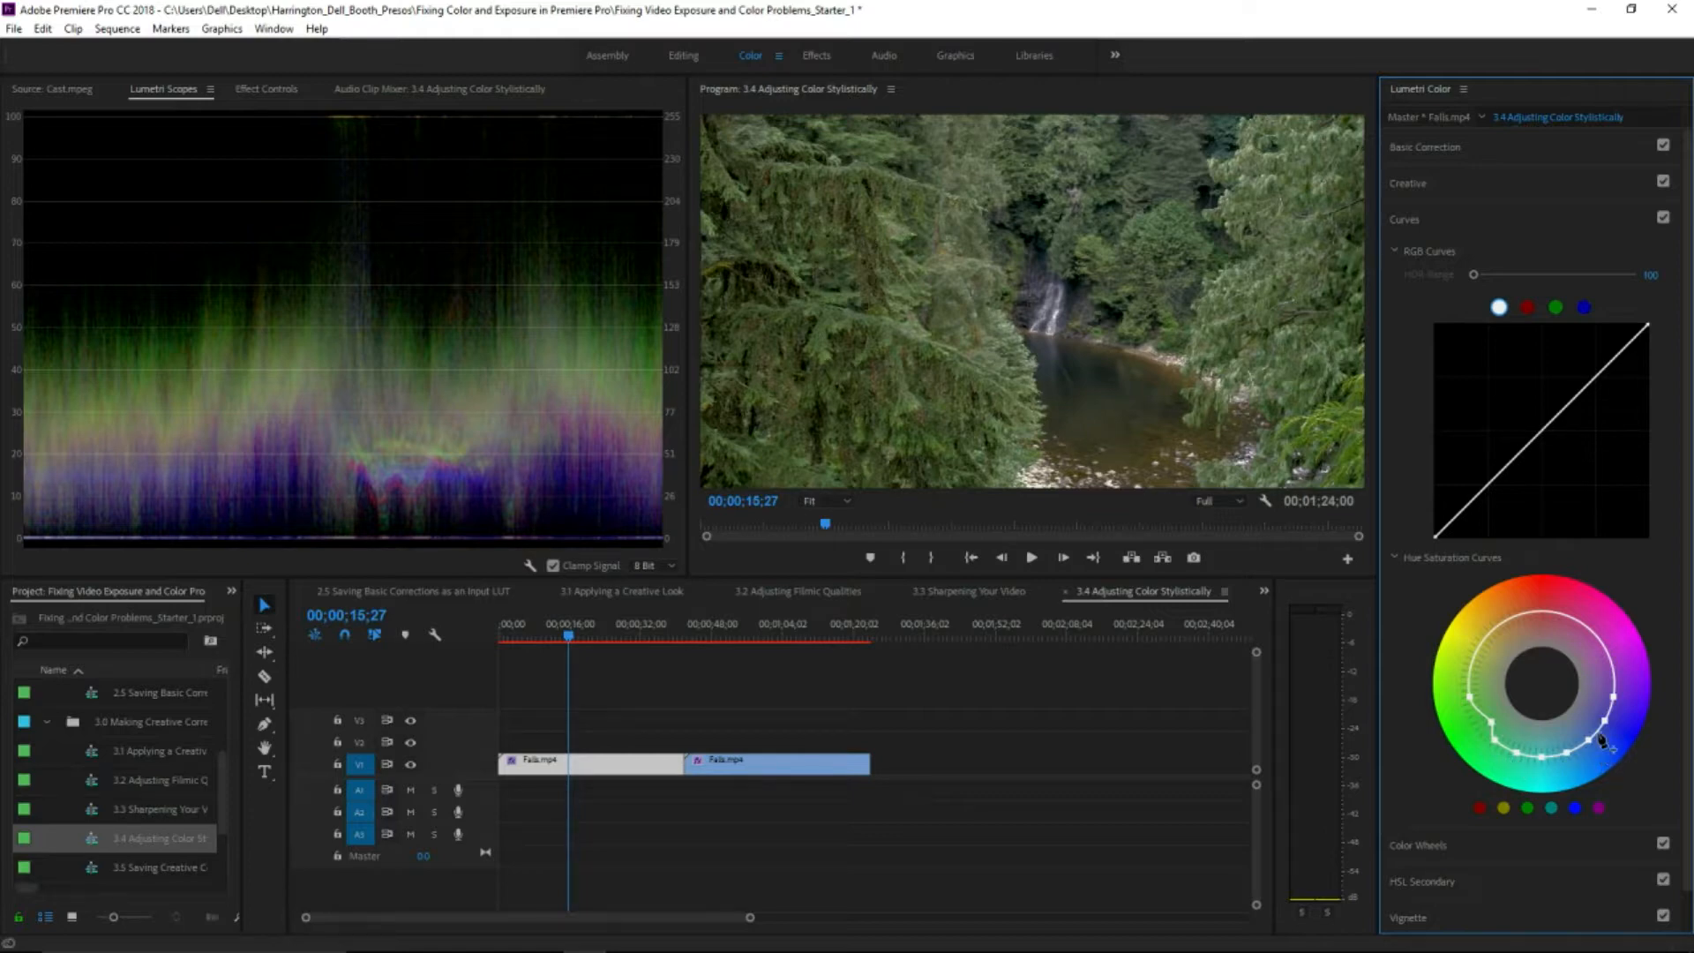
pyautogui.moveTo(1605, 720); pyautogui.dragTo(1615, 744)
# - Apply the SL BLUE STEEL look to the first Falls.mp4 clip with an Intensity of about 143
pyautogui.click(1503, 182)
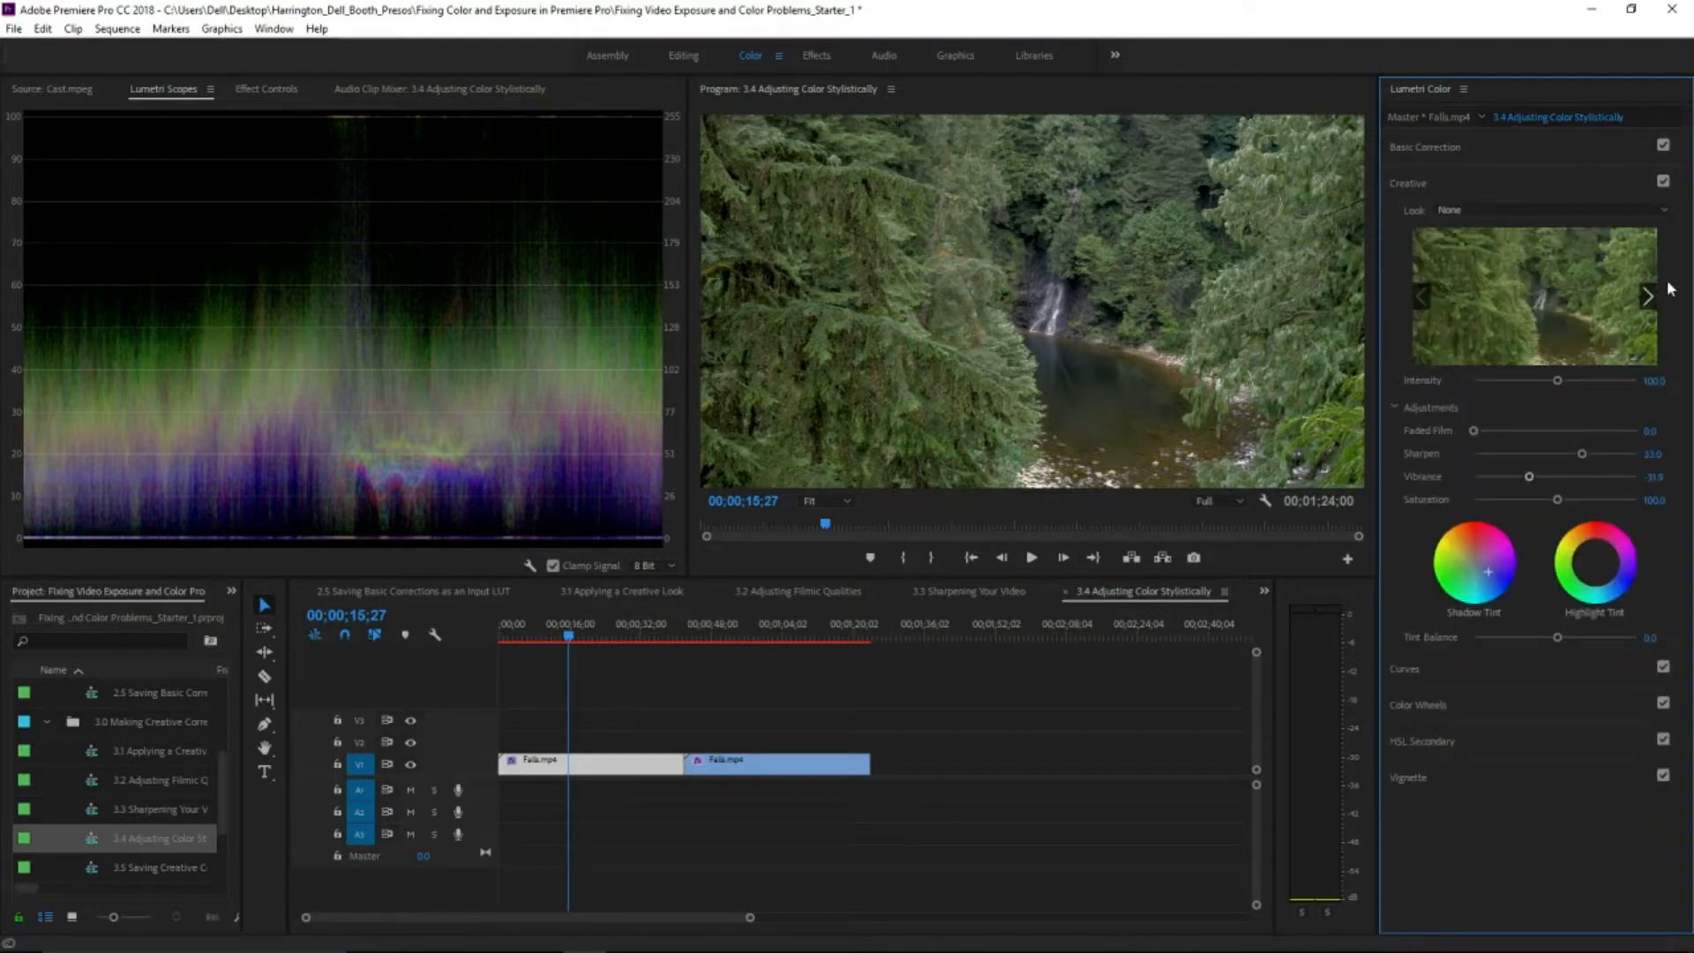
pyautogui.click(1647, 223)
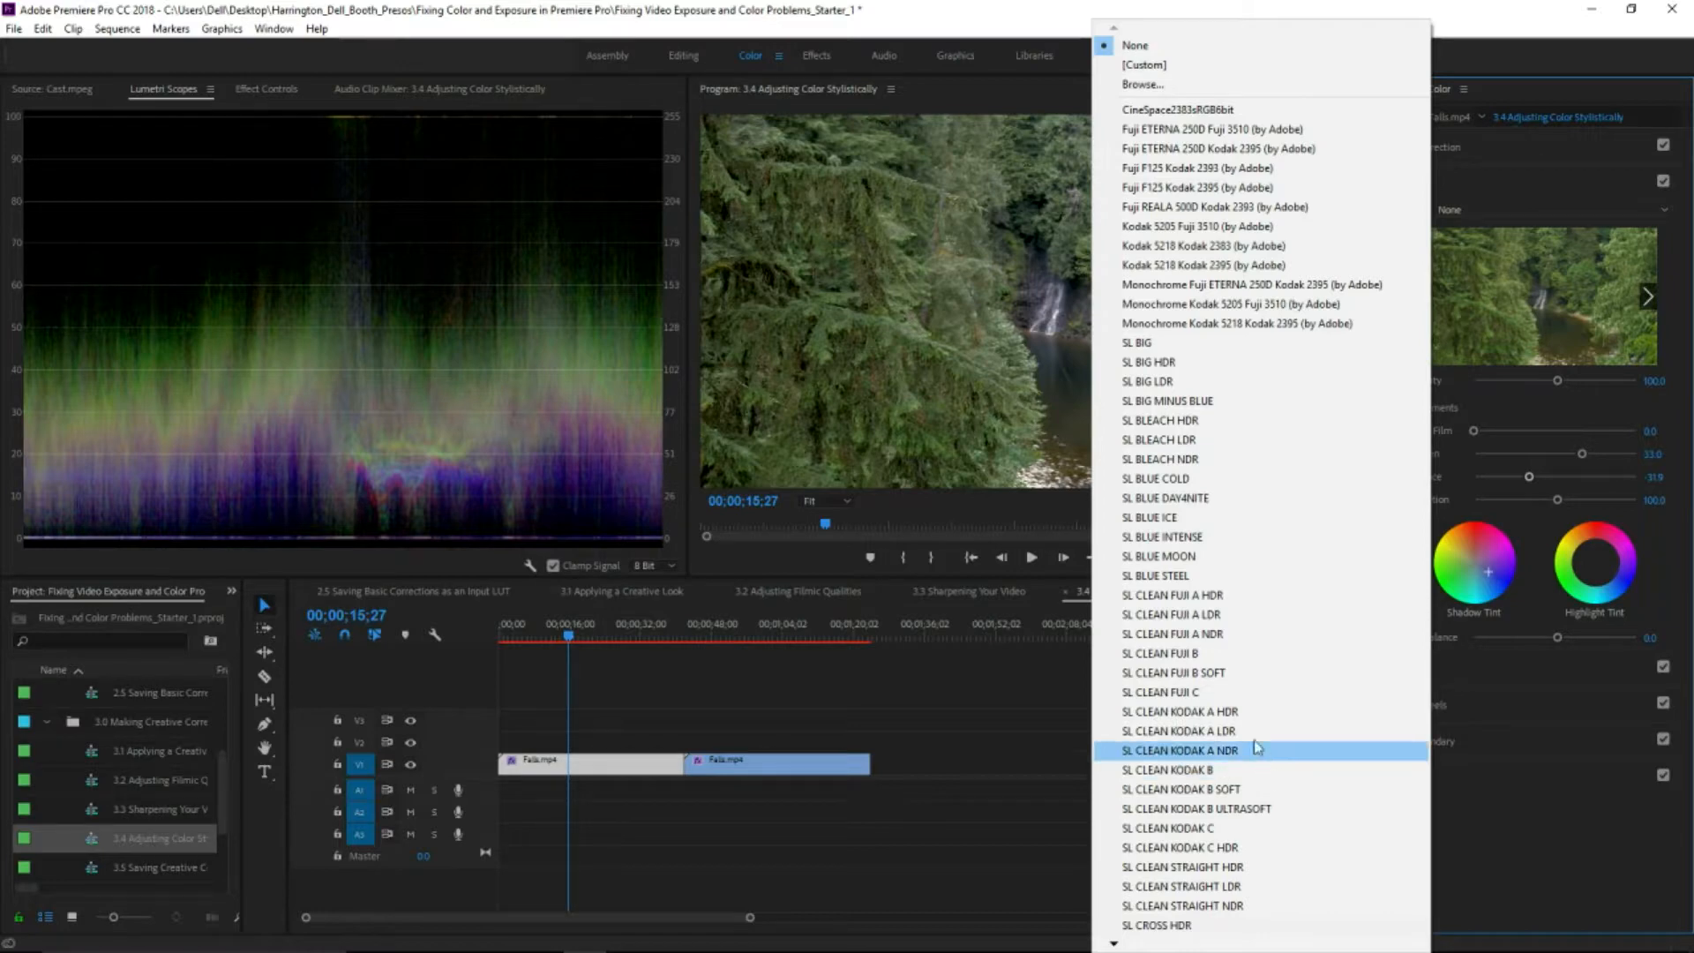
pyautogui.click(1218, 581)
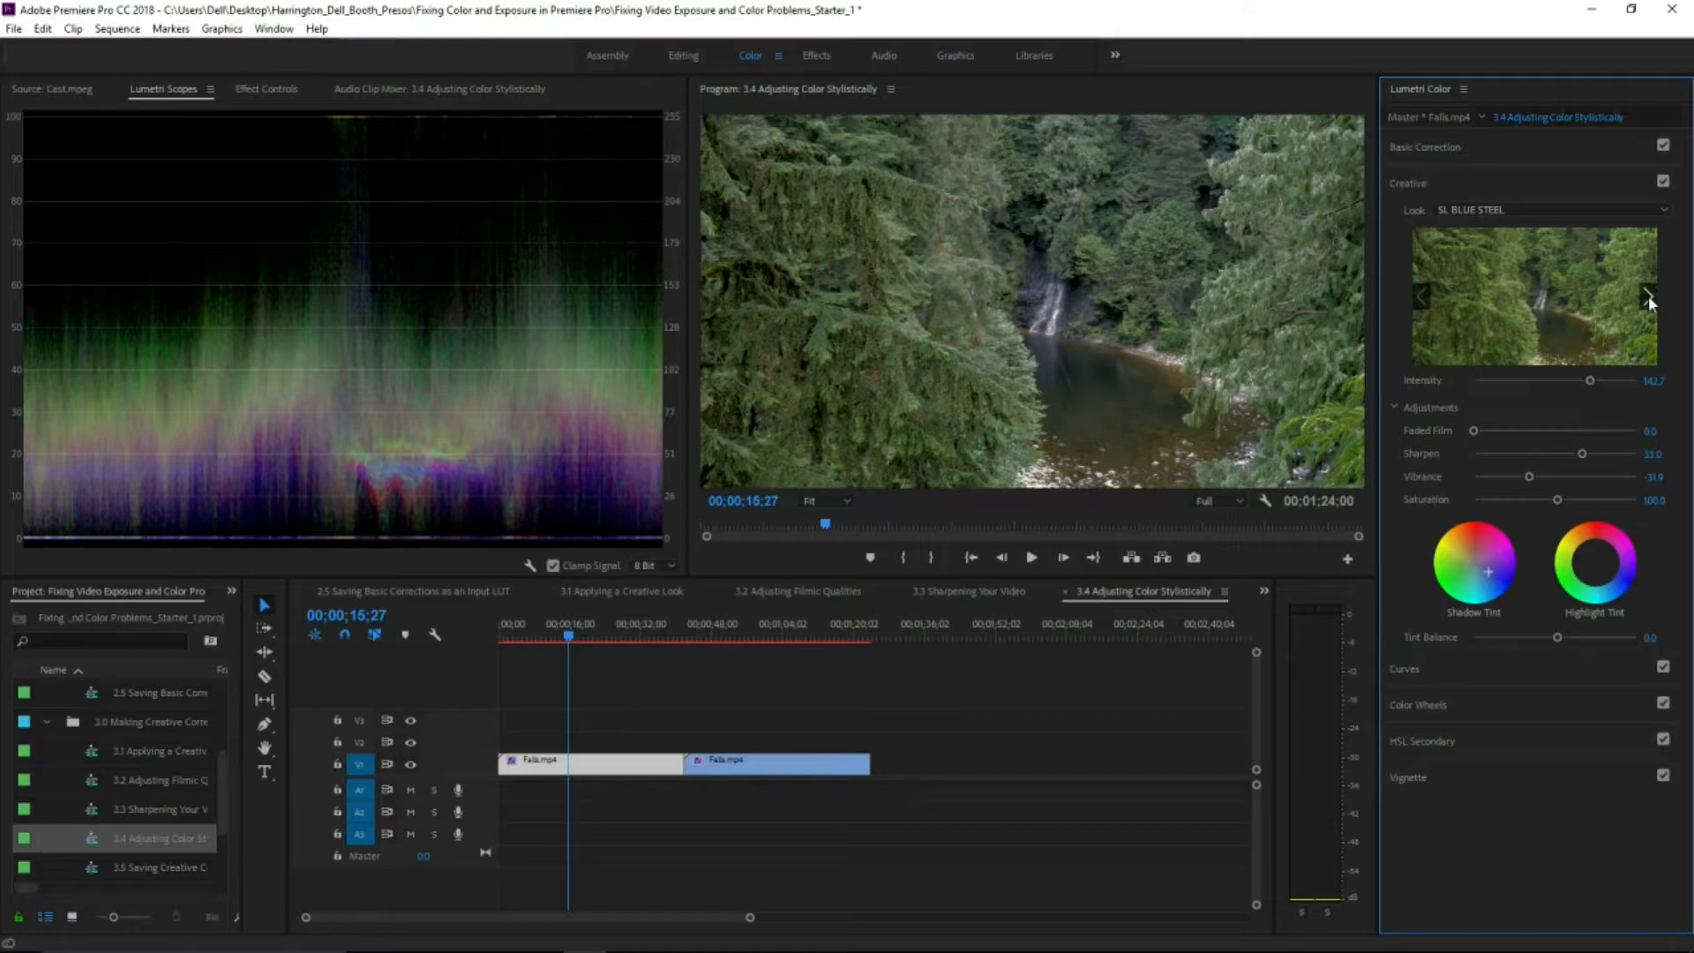
# - Try the SL BLUE MOON look on the first Falls.mp4 clip and replace it with Fuji REALA 500D Kodak 2393 (by Adobe)
pyautogui.click(1528, 208)
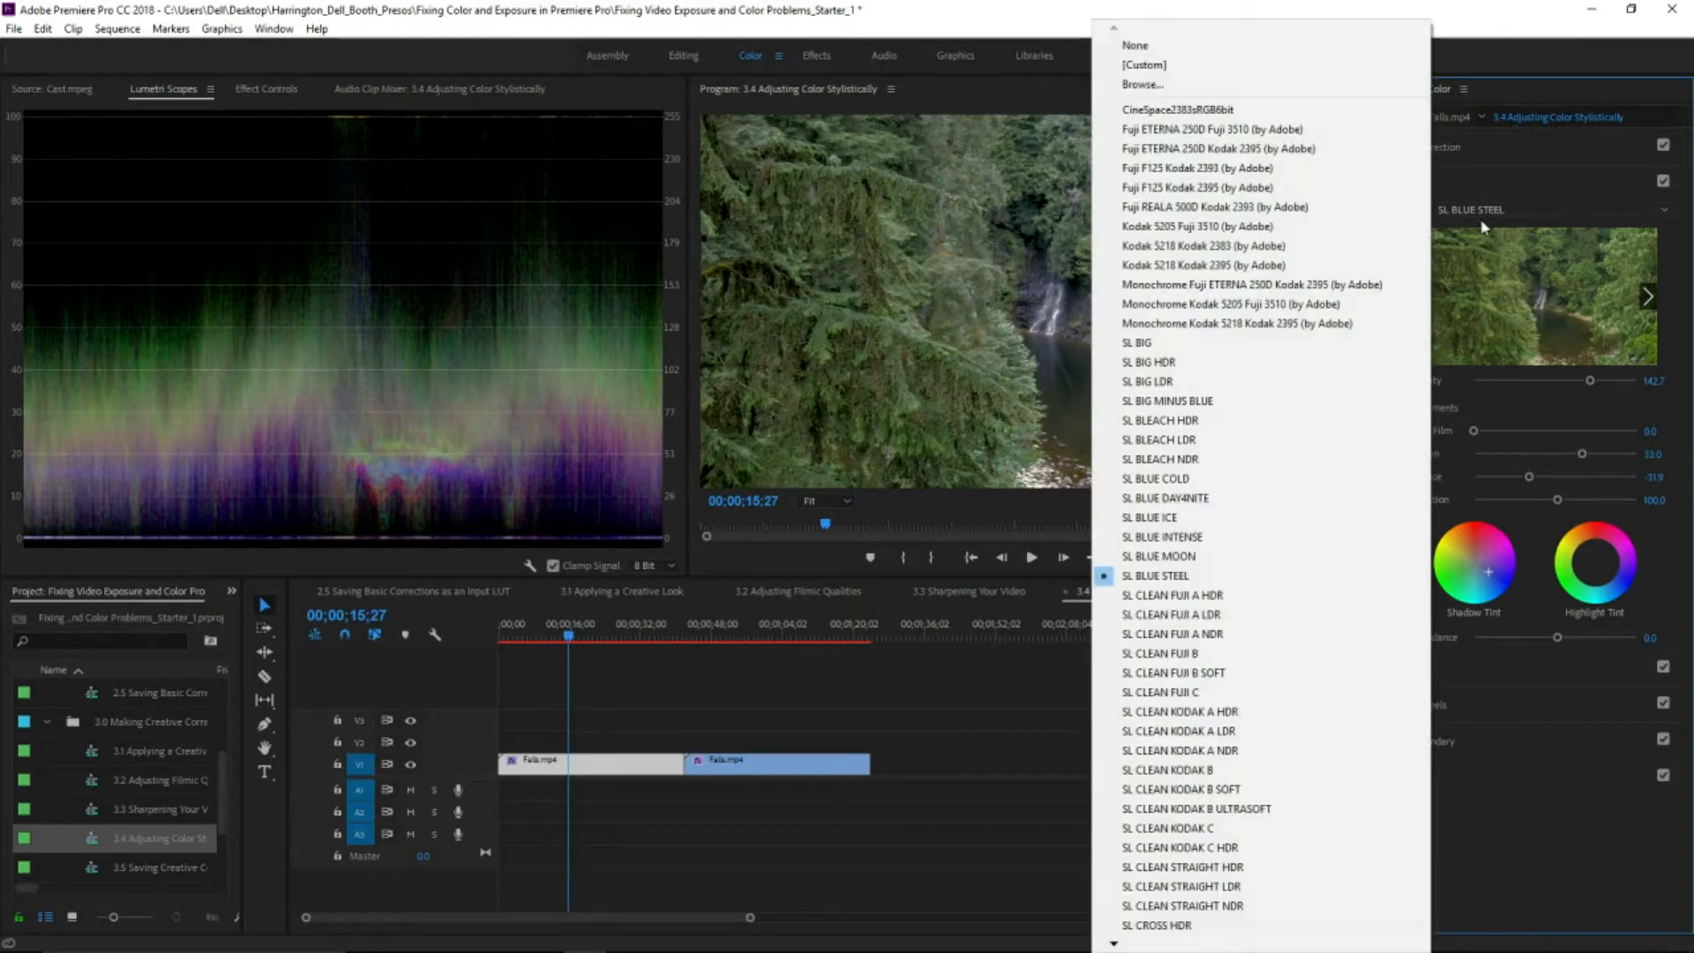
pyautogui.click(1260, 556)
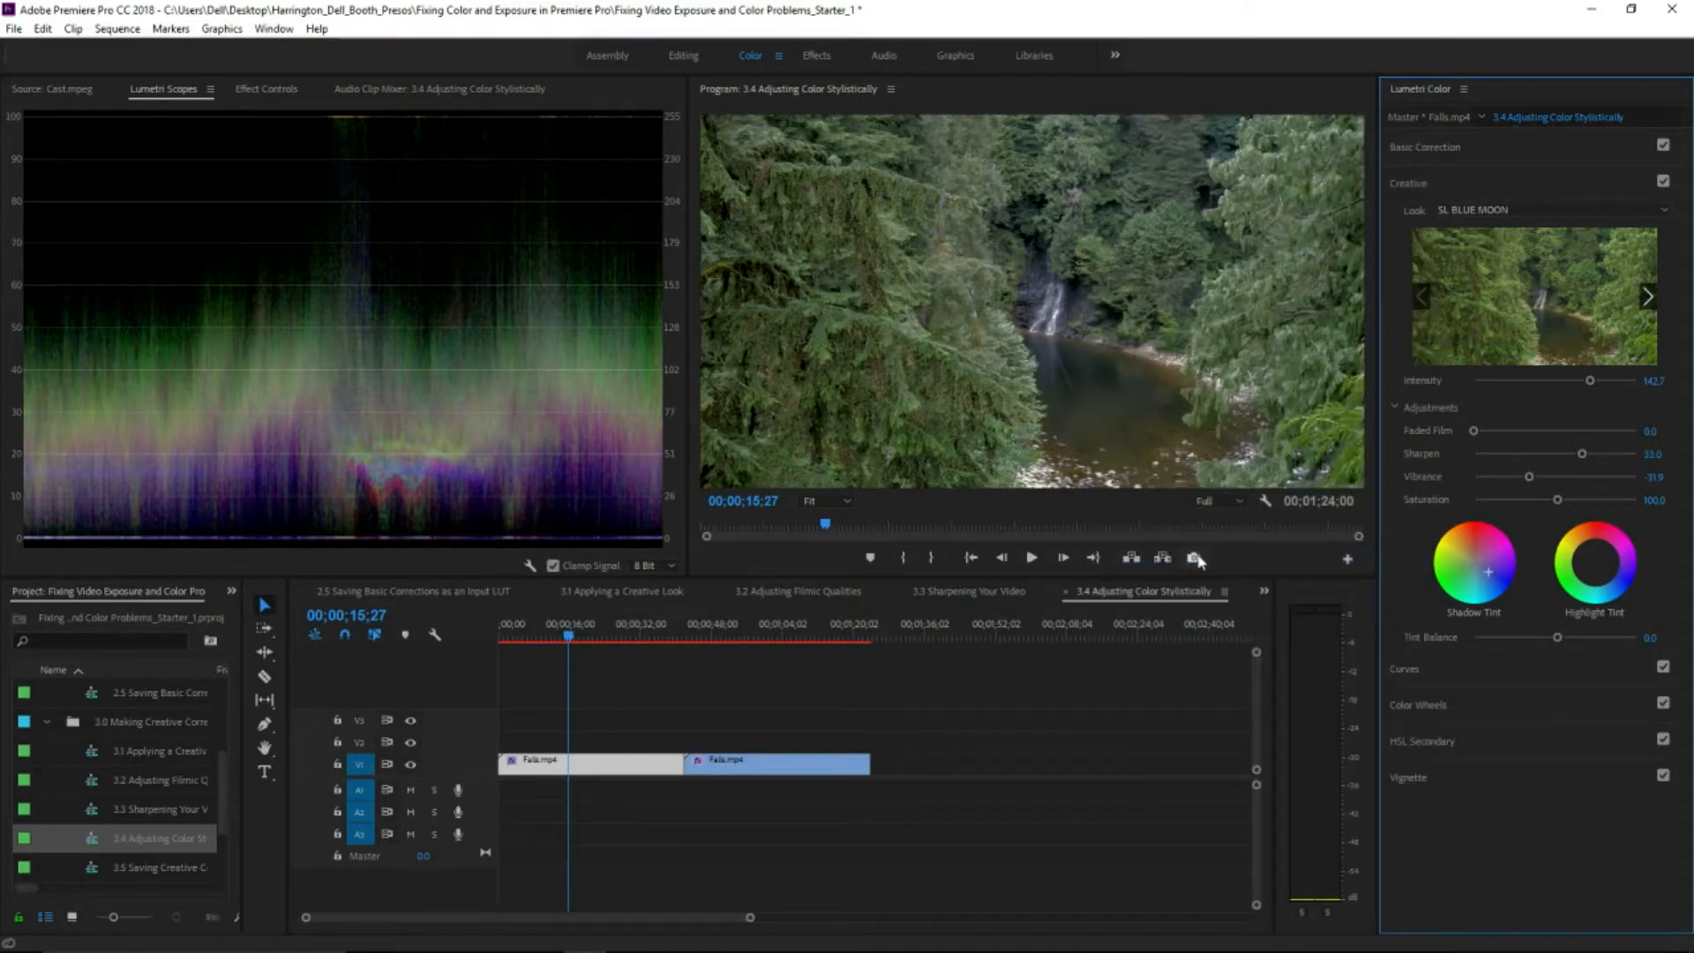
pyautogui.click(1475, 210)
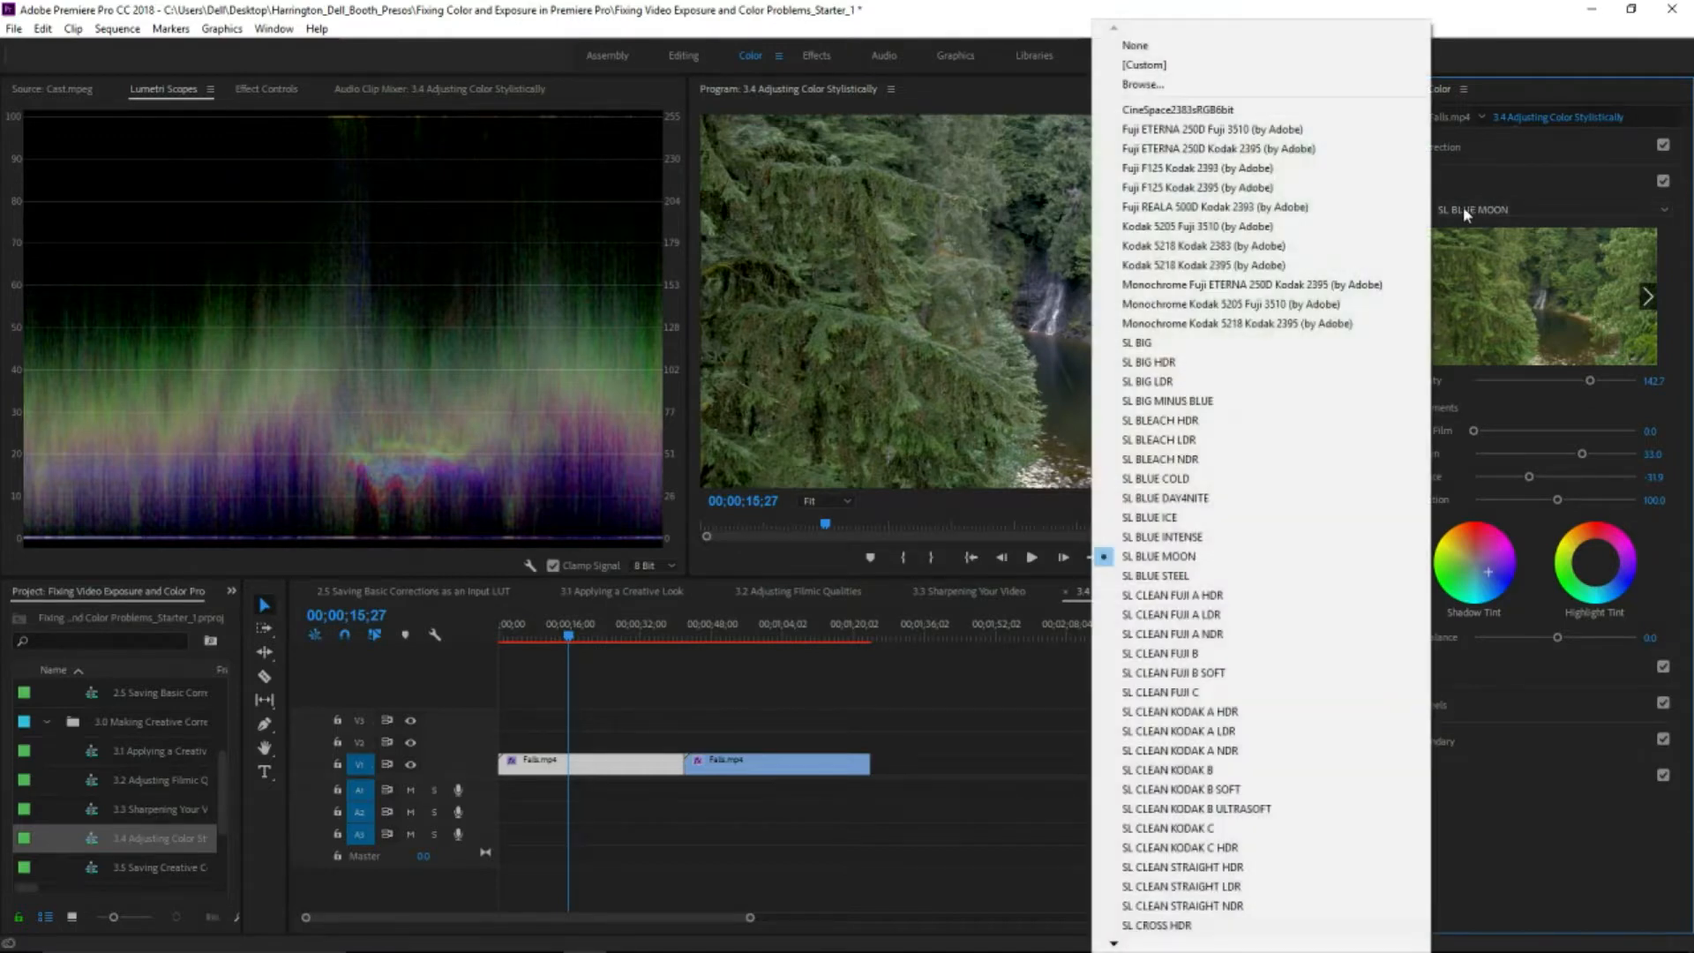
pyautogui.click(1315, 207)
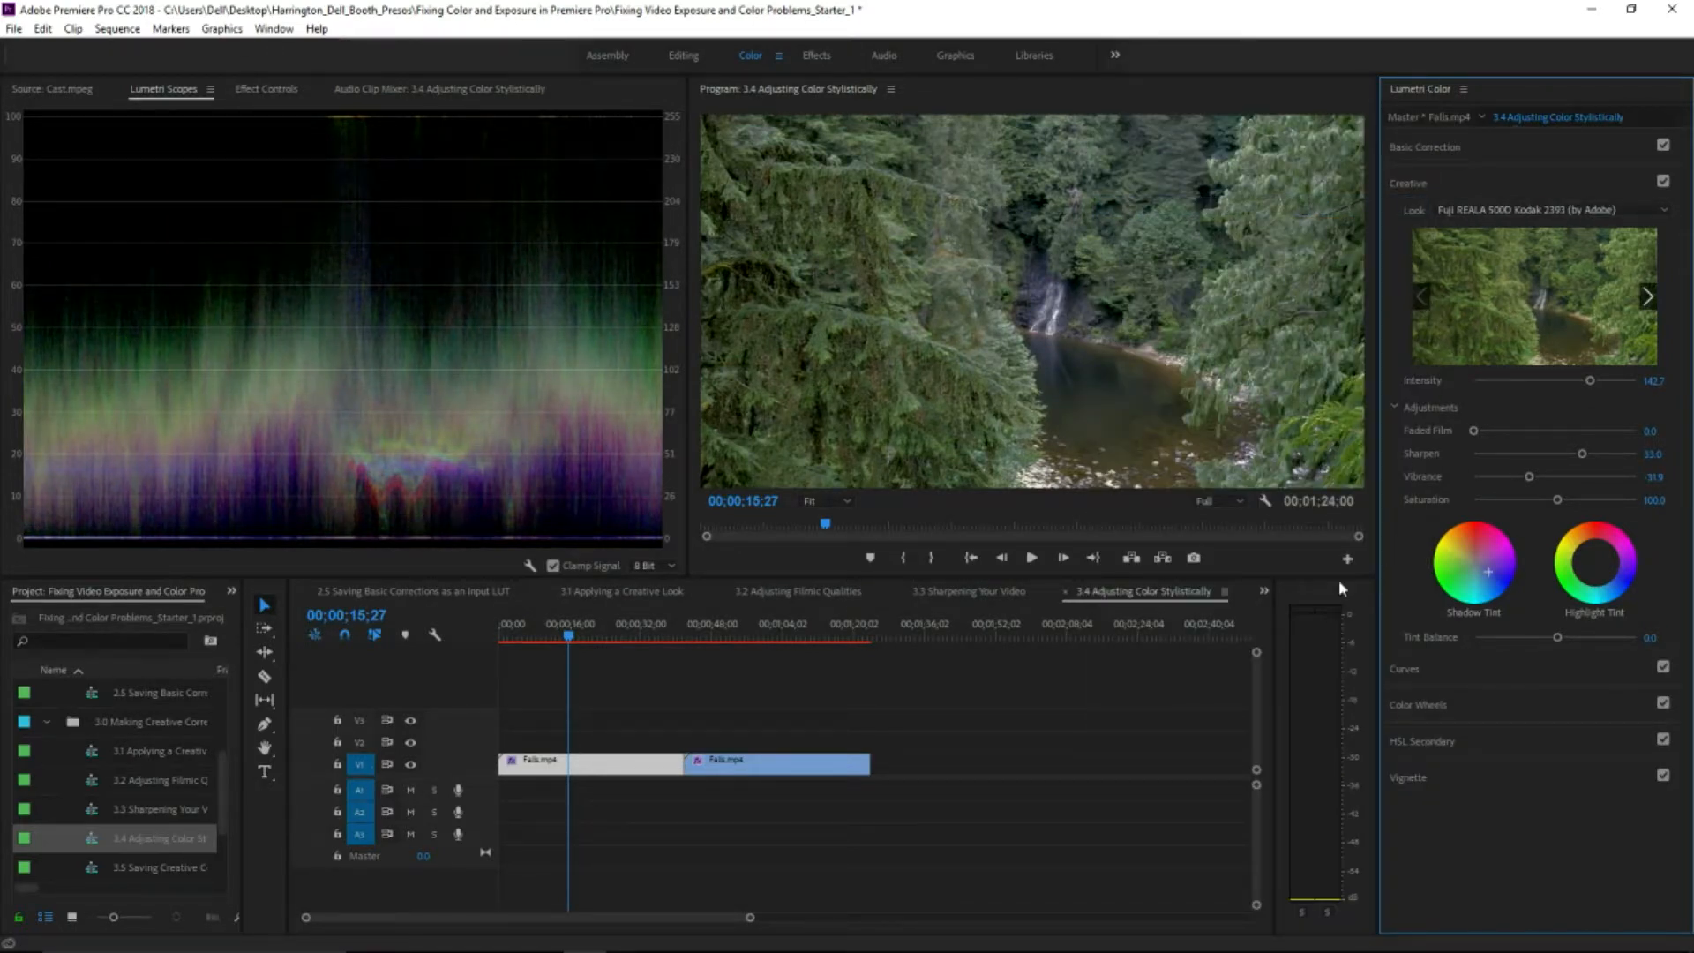
# - Move the playhead to 00;00;56;08 and open the second Falls.mp4 clip in the Source monitor for comparison
pyautogui.click(748, 637)
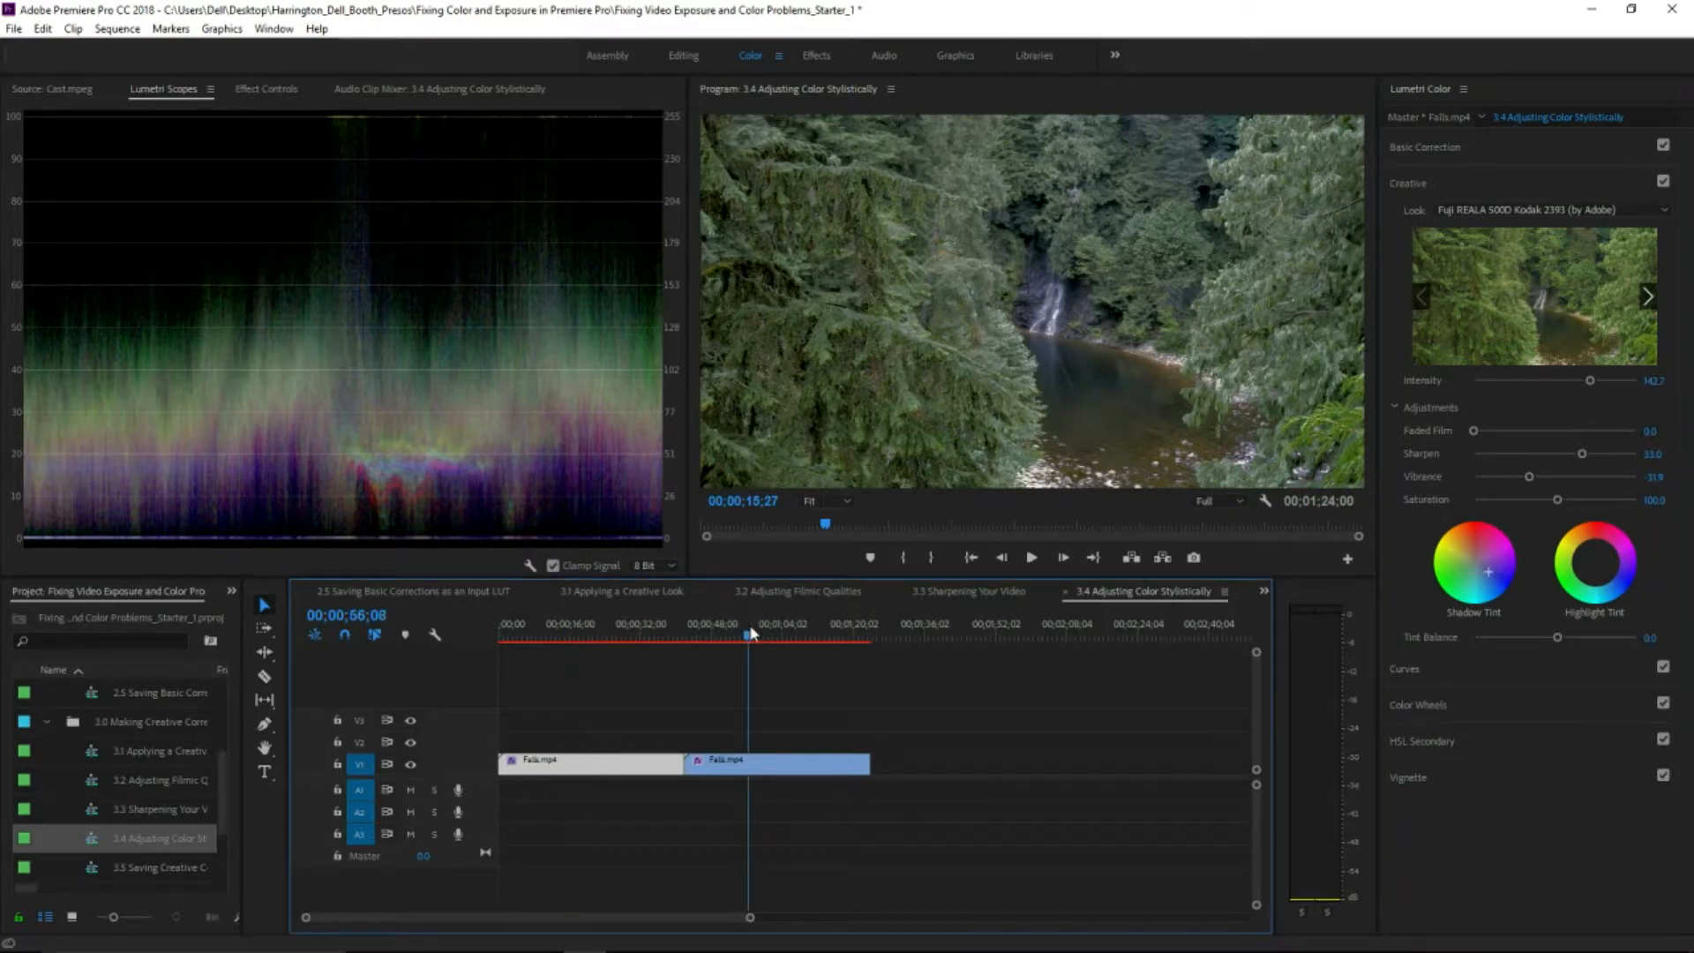
pyautogui.click(755, 766)
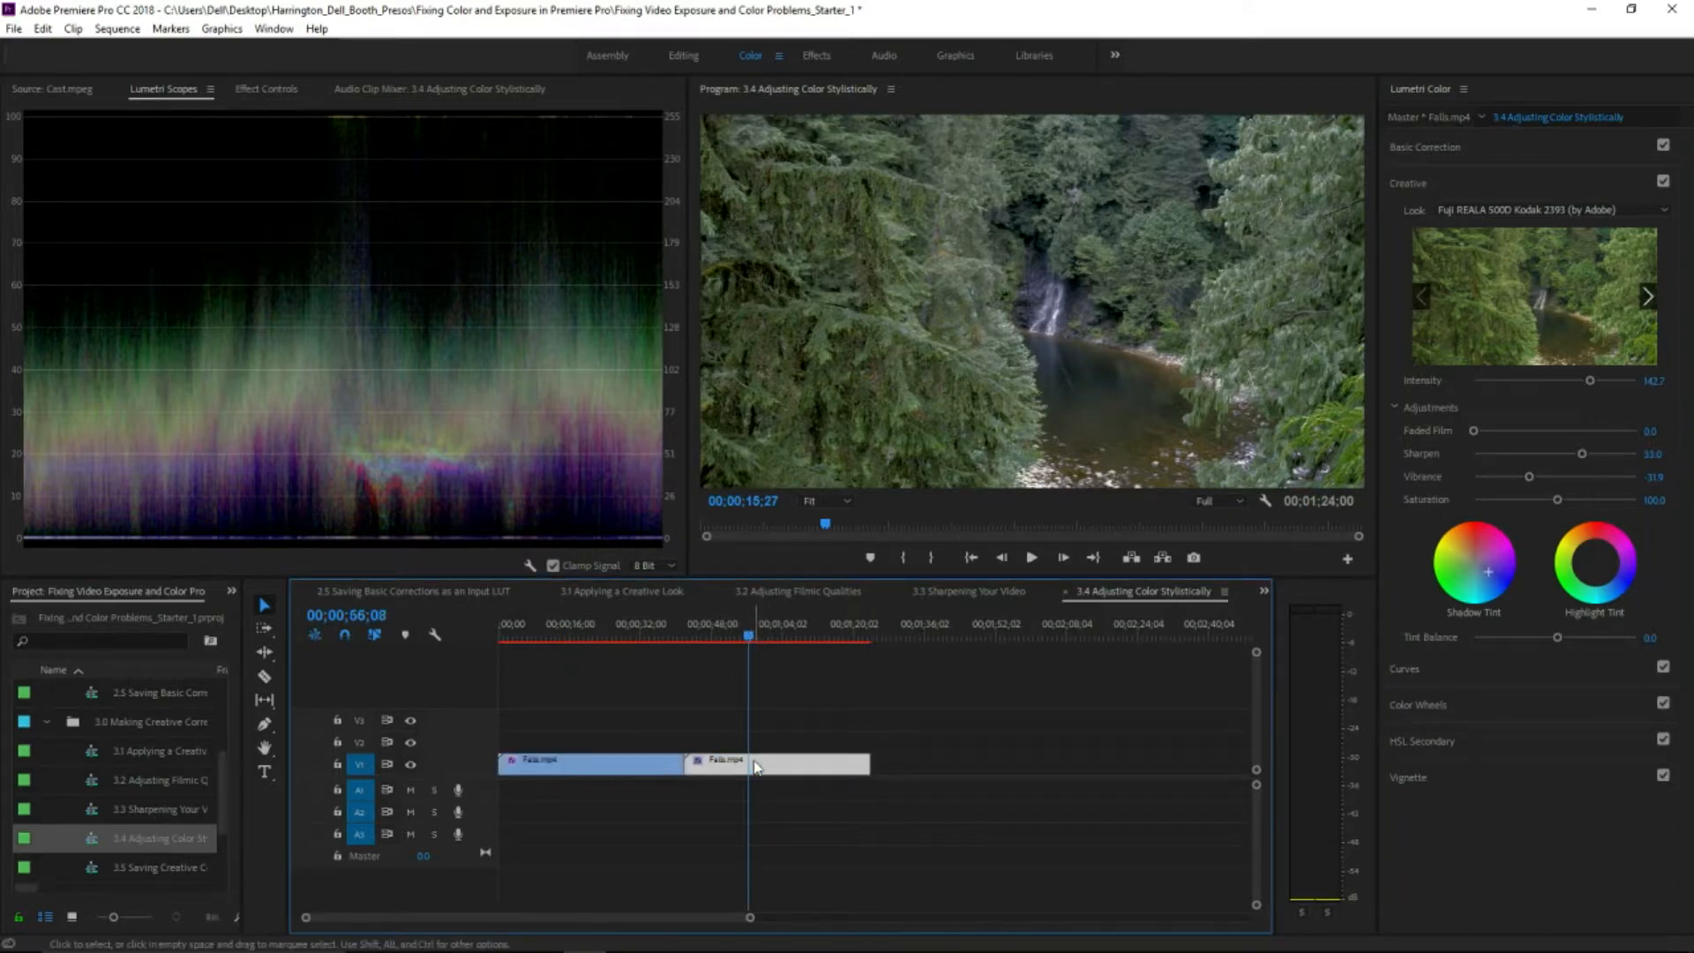
pyautogui.doubleClick(755, 767)
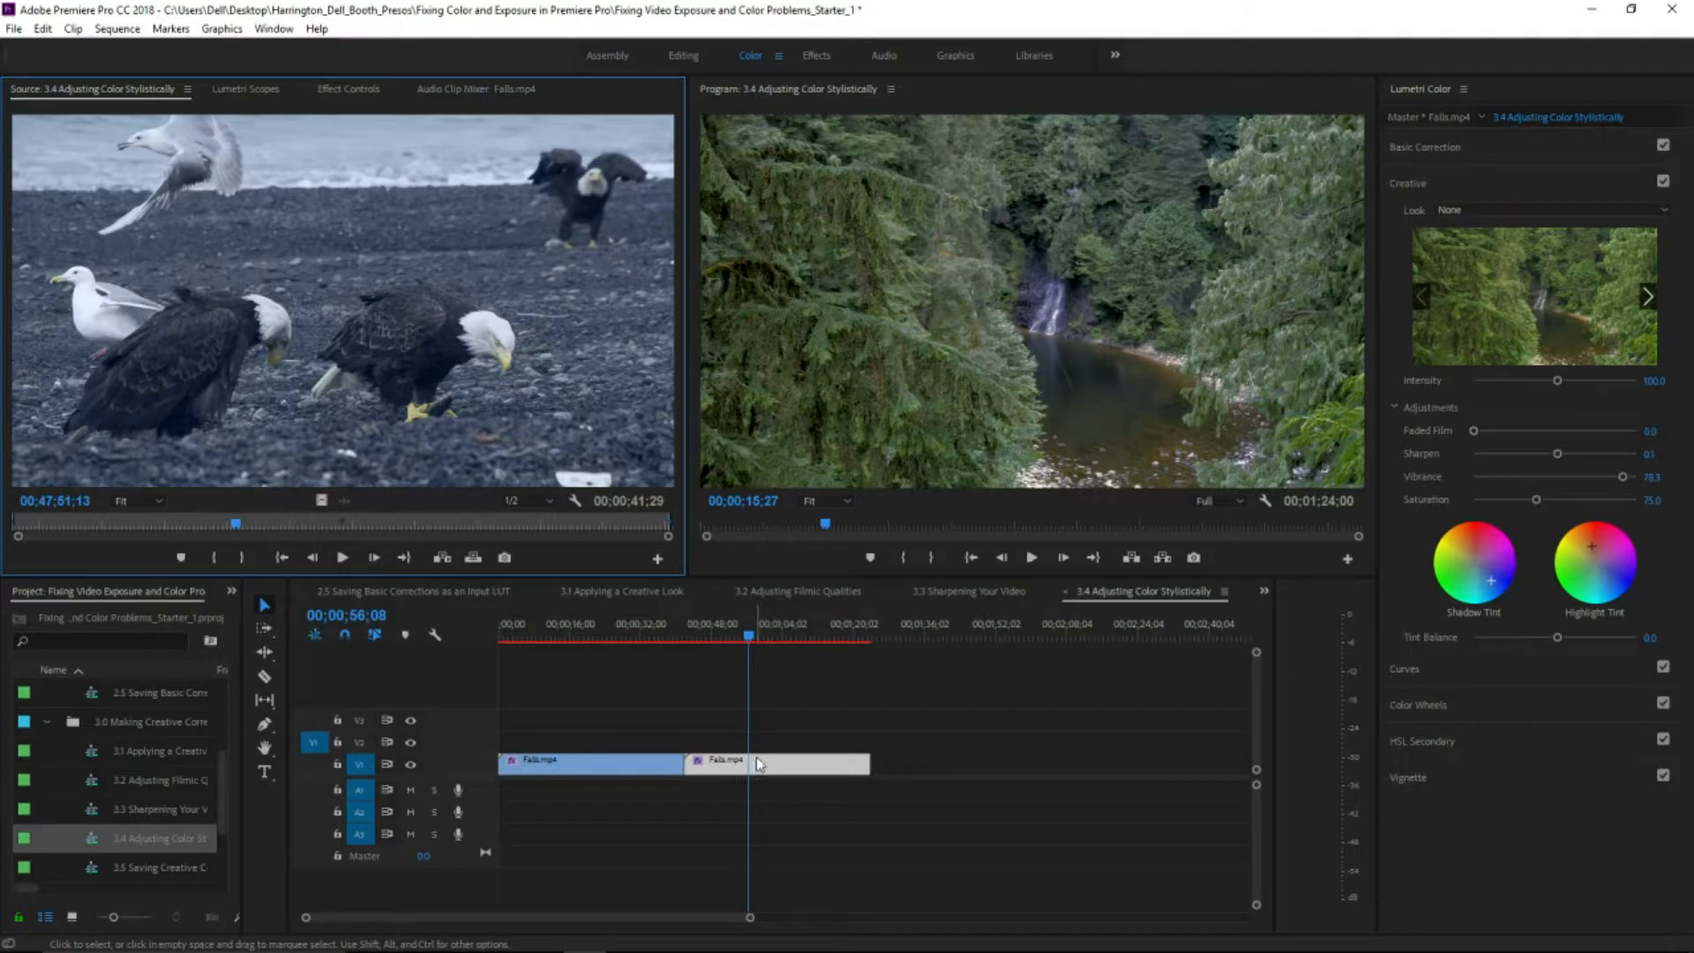
# - At 00;00;28;19, reduce the first Falls.mp4 clip's look Intensity to about 91
pyautogui.click(774, 635)
pyautogui.moveTo(774, 633); pyautogui.dragTo(626, 636)
pyautogui.click(695, 688)
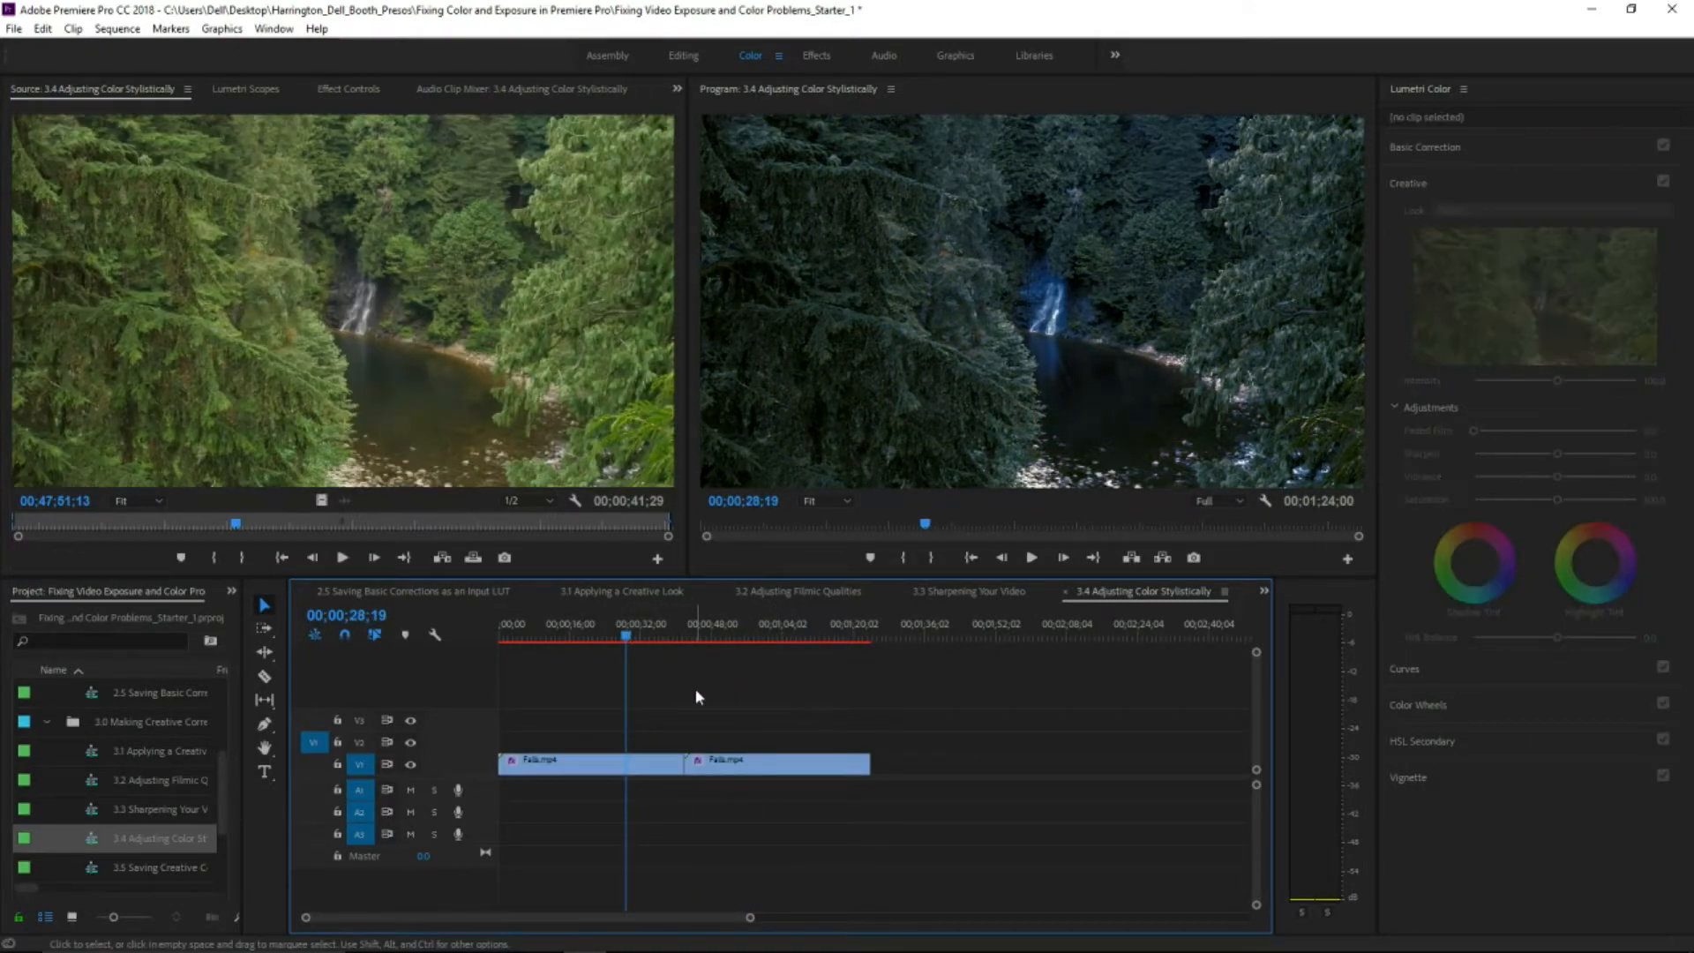
pyautogui.click(635, 775)
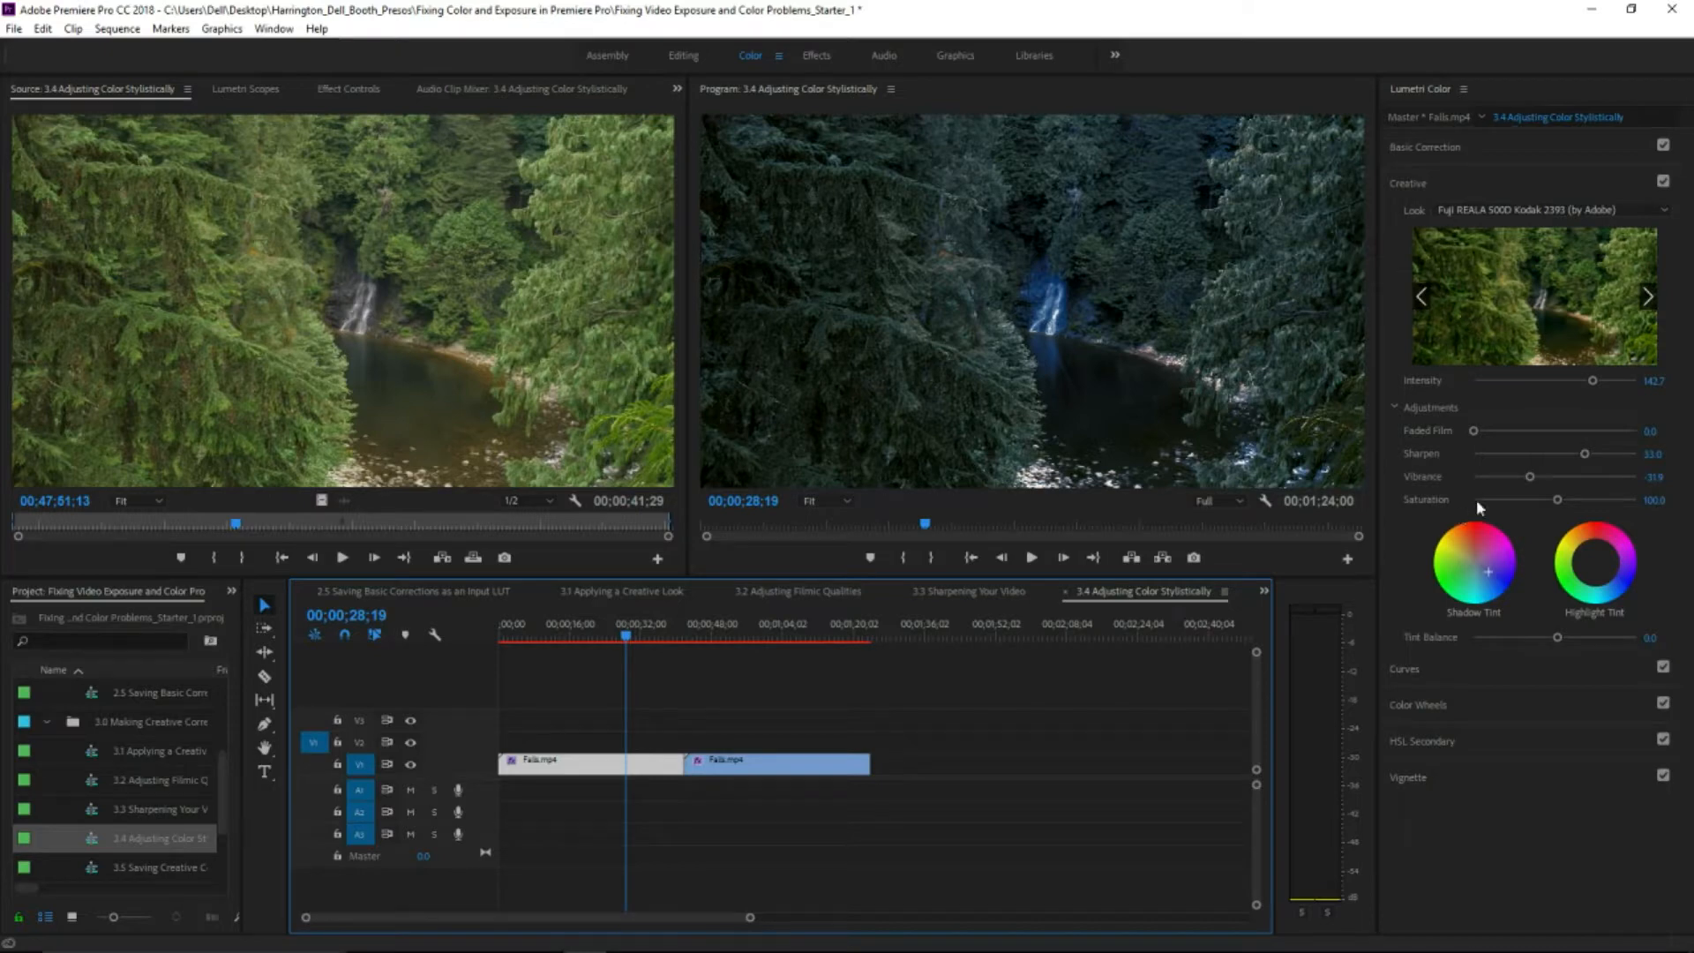
pyautogui.moveTo(1592, 380); pyautogui.dragTo(1546, 388)
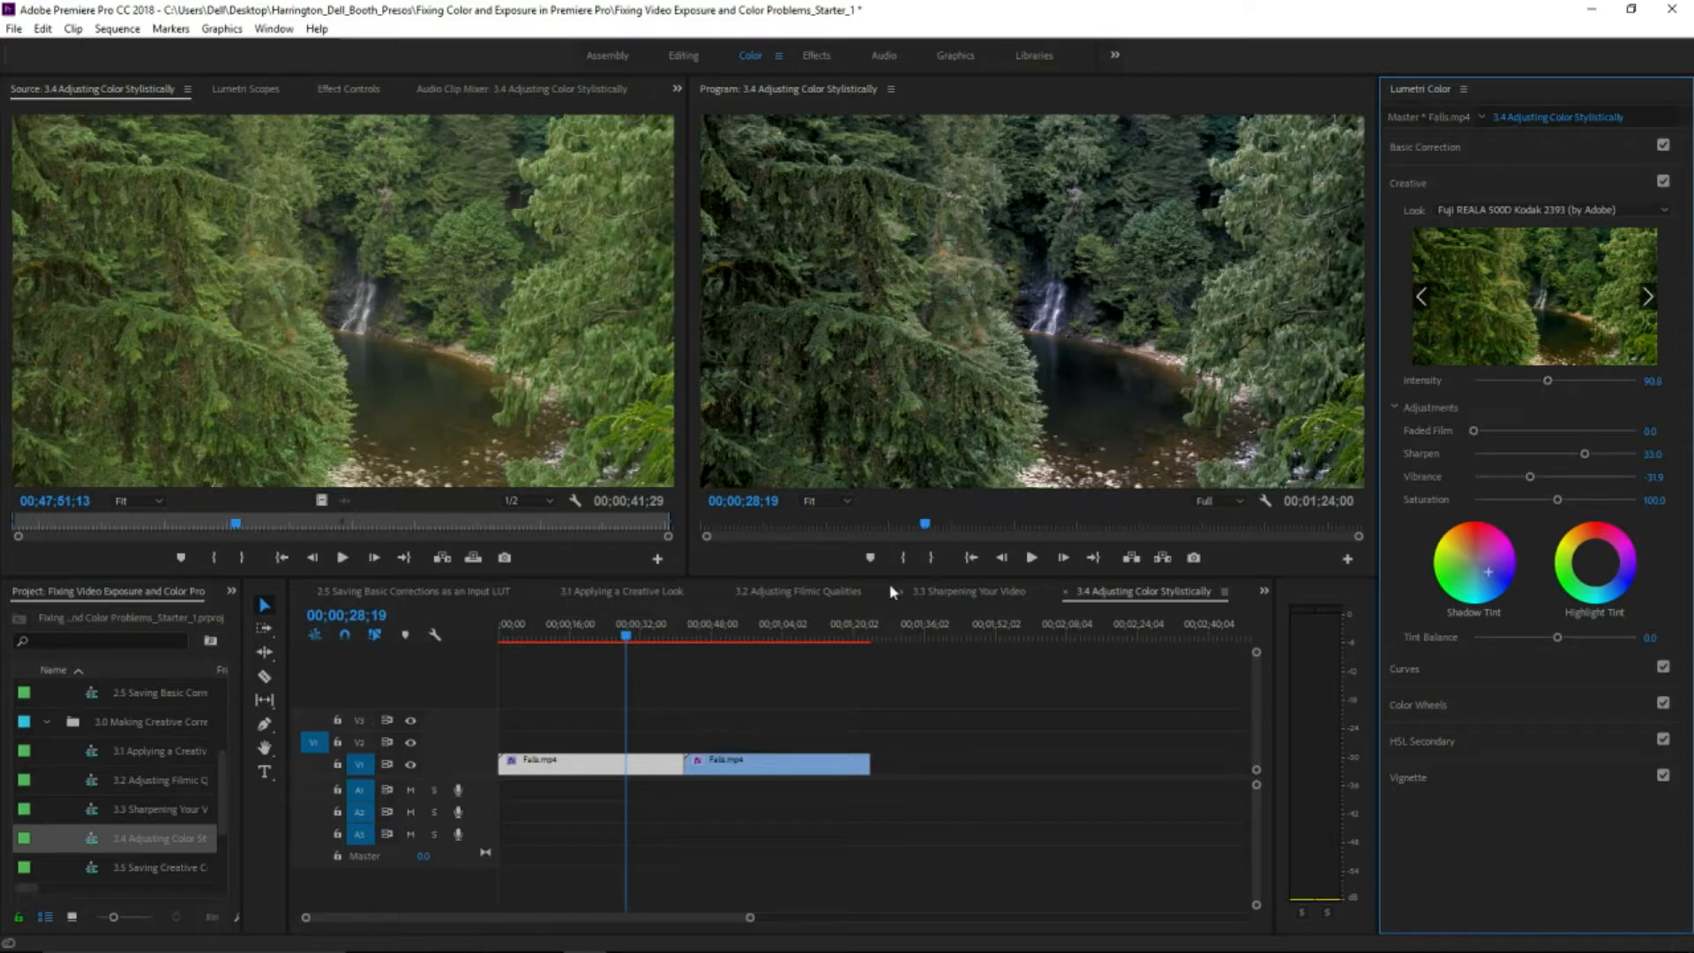
# - Expand the 4.0 bin in the project and open the 4.1 What is a Curve? and 4.2 Using RGB Curves sequences
pyautogui.click(228, 819)
pyautogui.moveTo(228, 819); pyautogui.dragTo(220, 847)
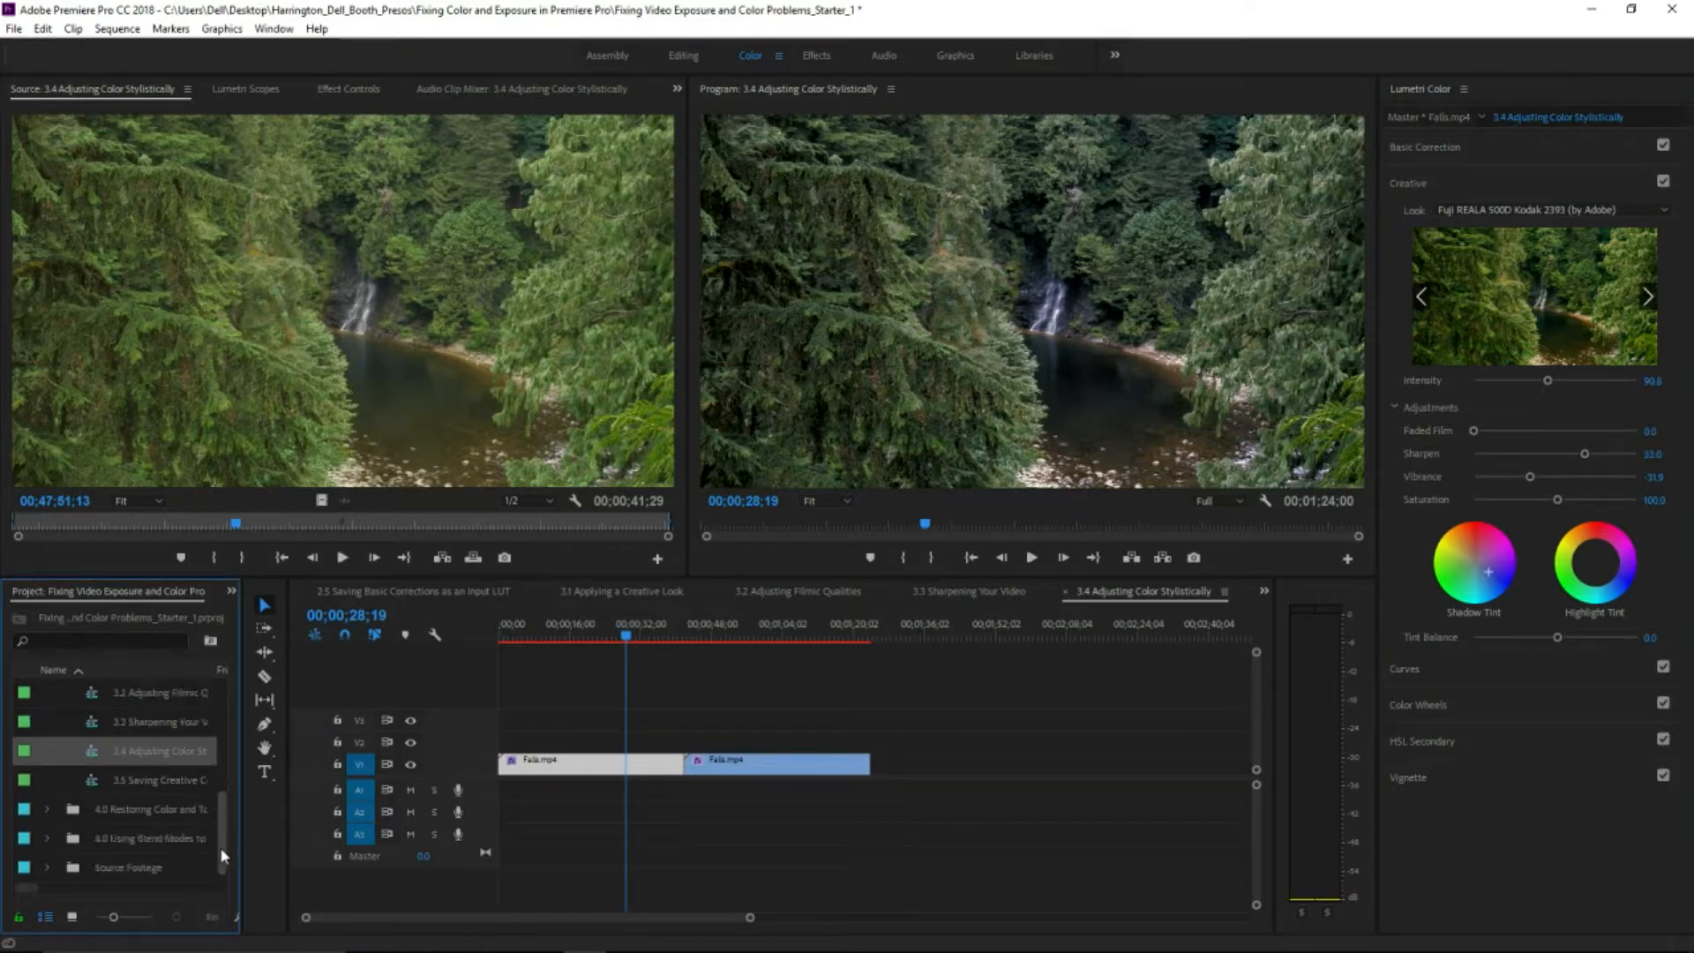
pyautogui.click(47, 809)
pyautogui.doubleClick(79, 837)
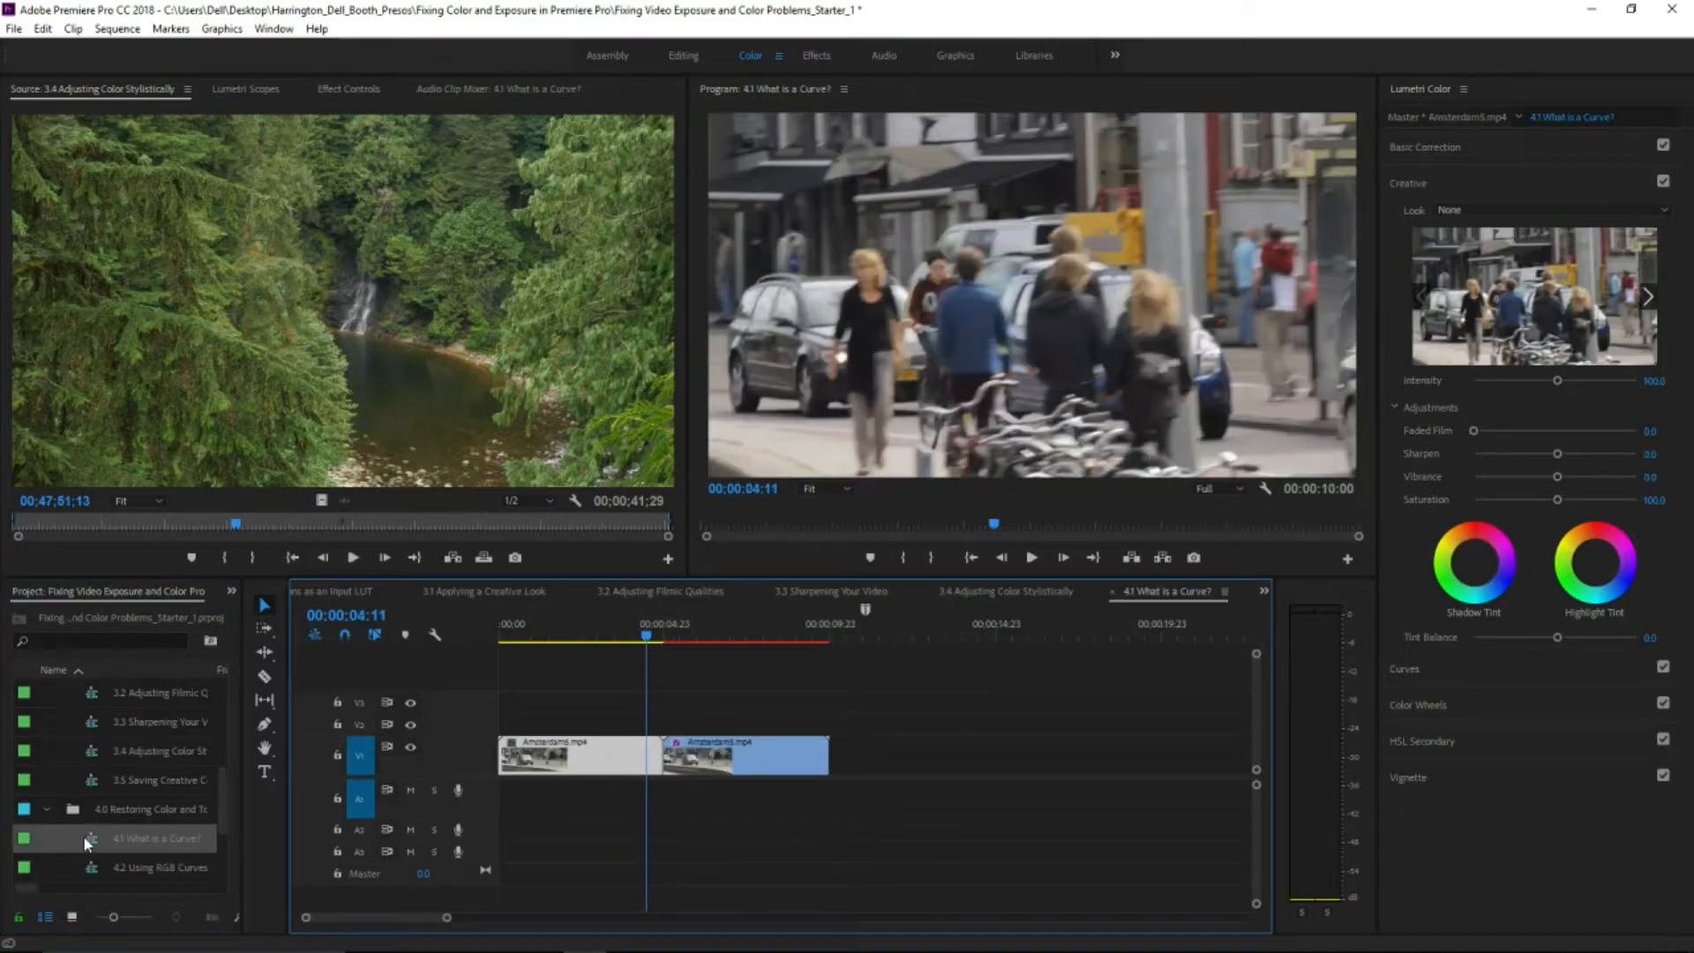
pyautogui.doubleClick(92, 869)
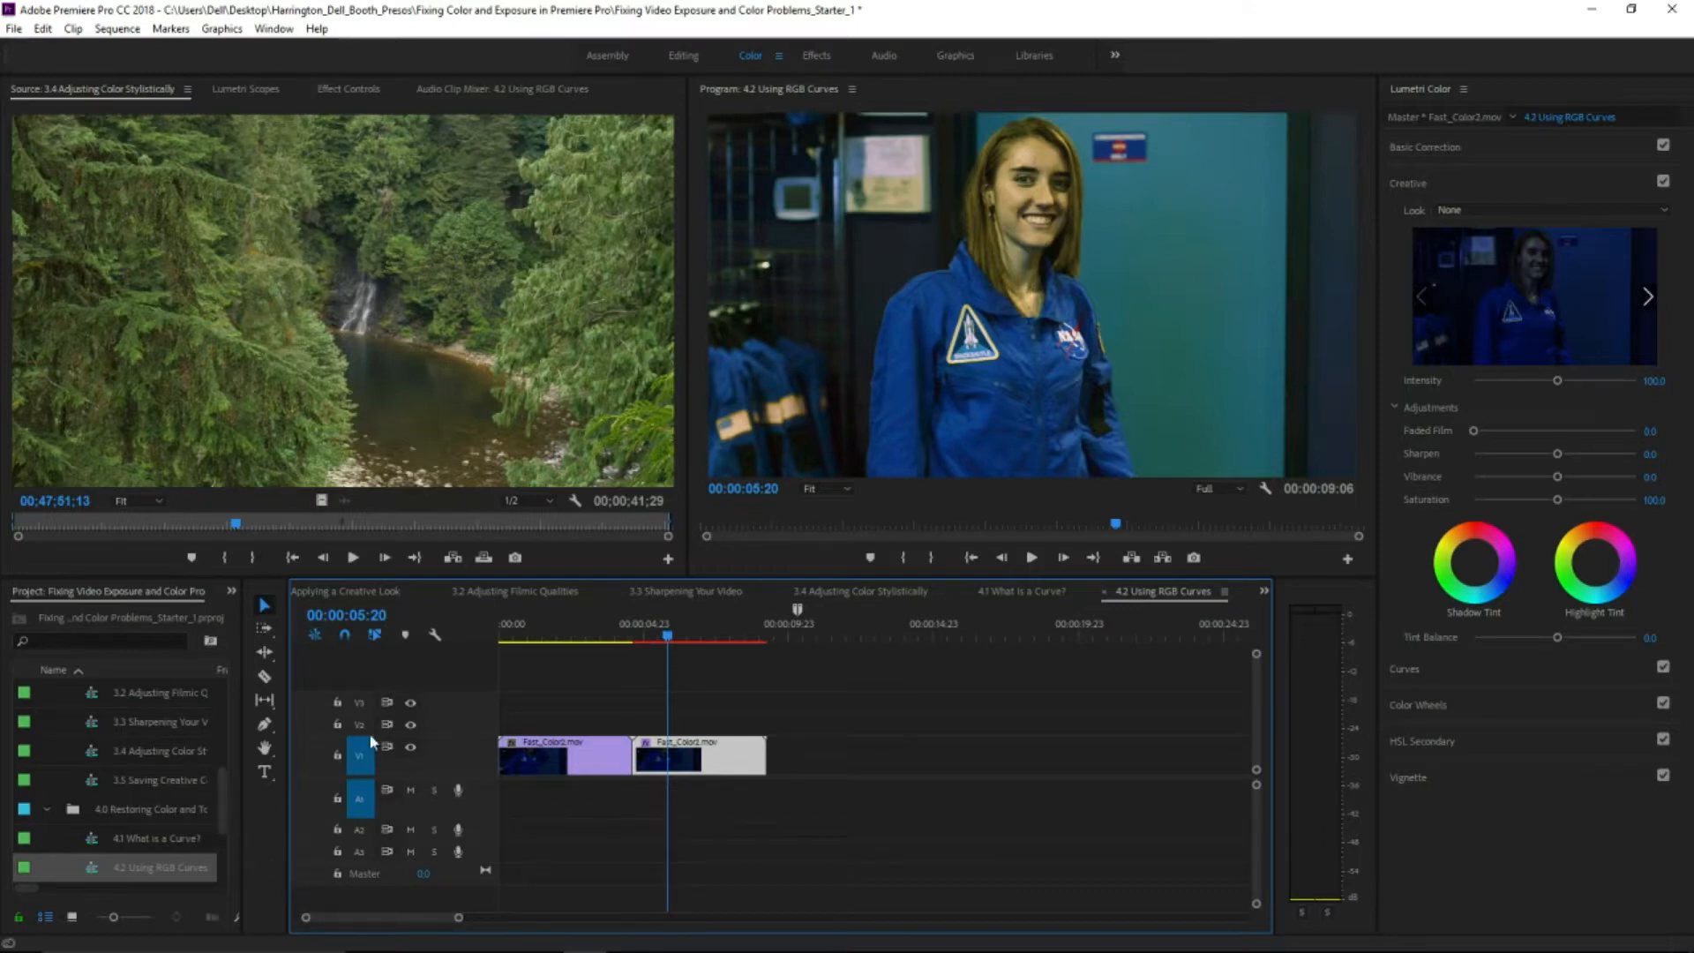
# - Go to 00:00:01:20 on the first Fast_Color2.mov clip and show only the Parade (RGB) scope
pyautogui.click(554, 633)
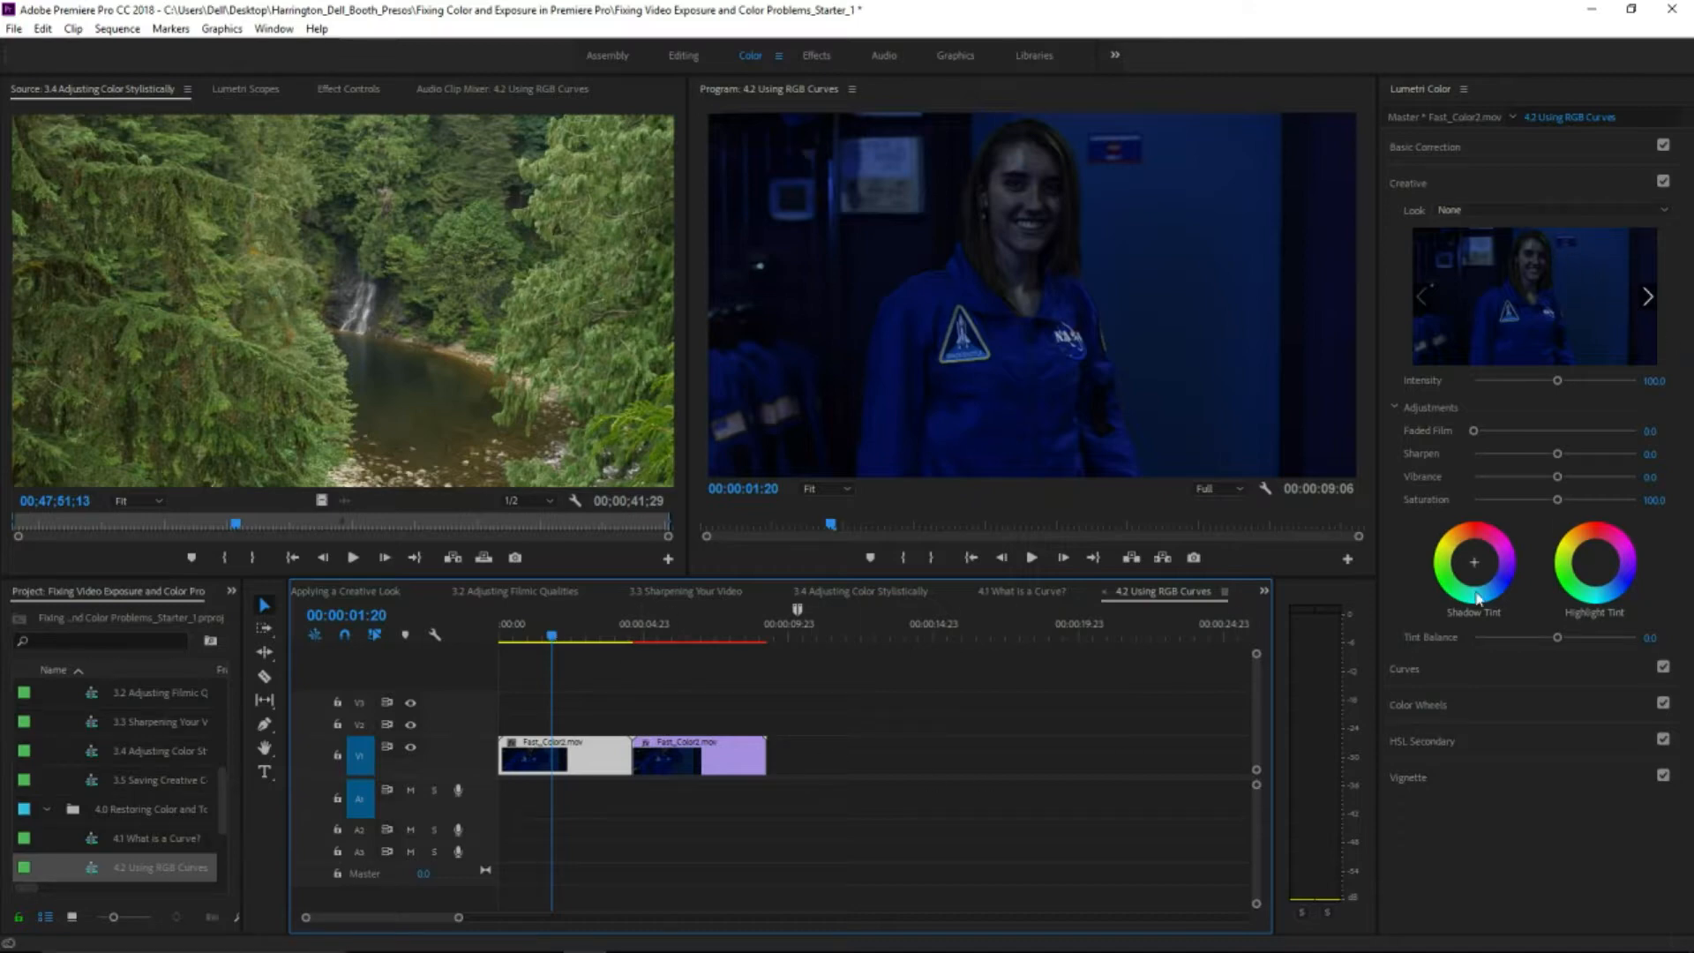
pyautogui.click(1490, 675)
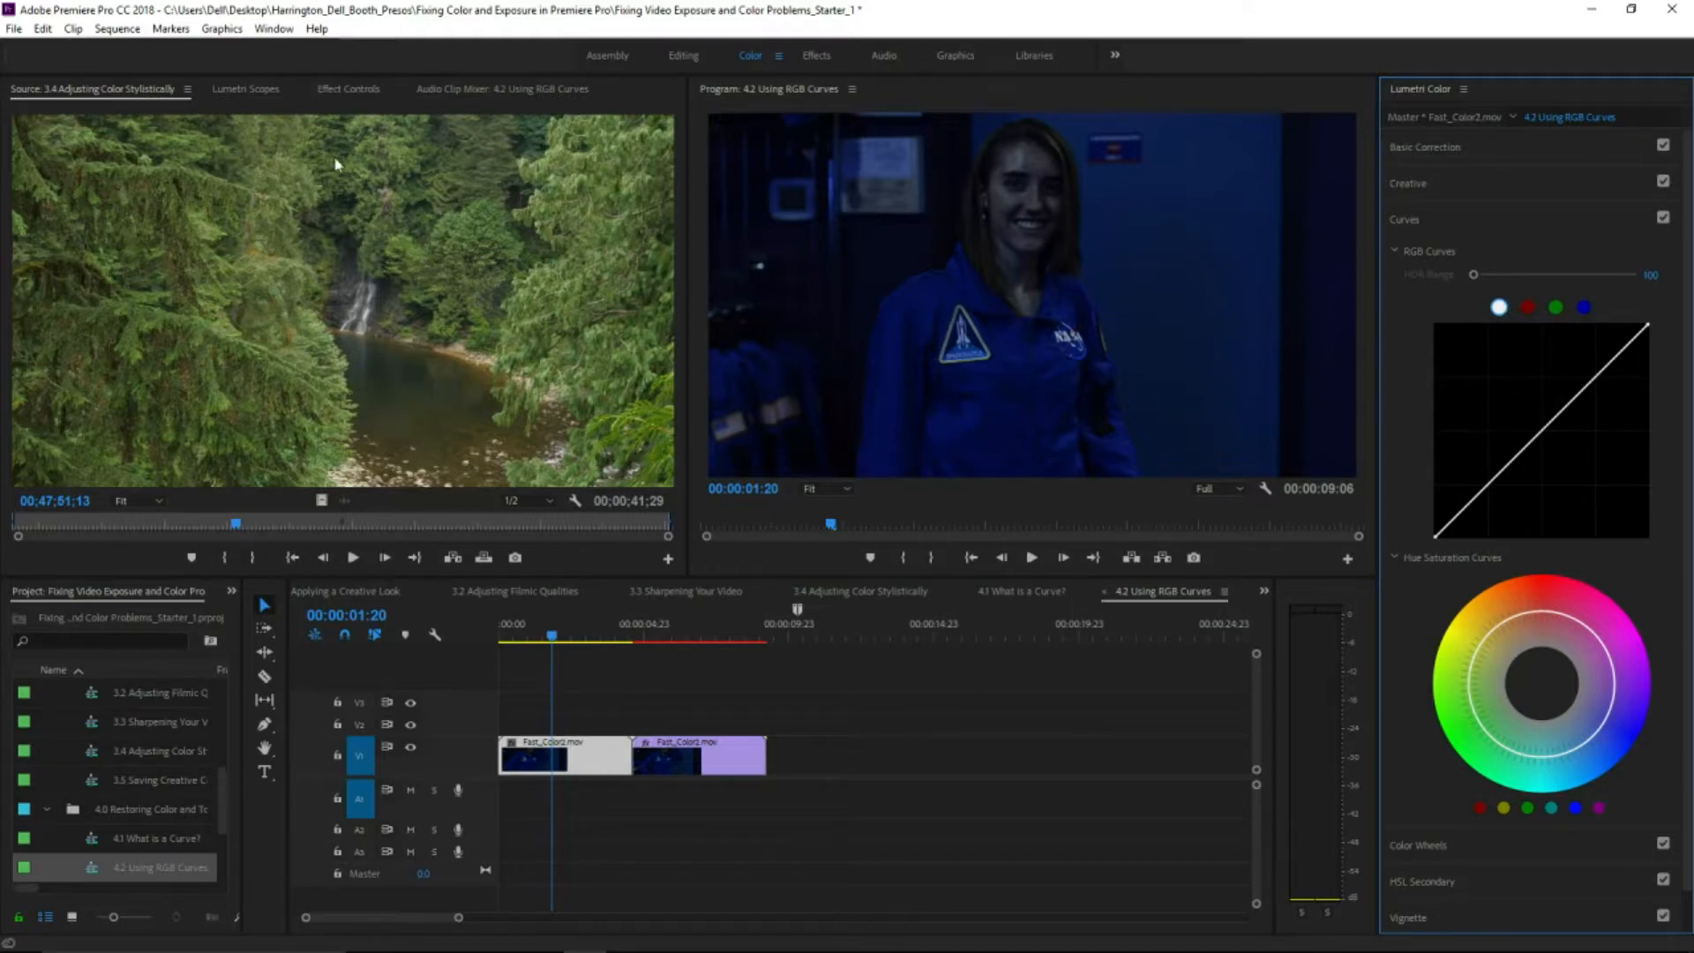
pyautogui.click(250, 94)
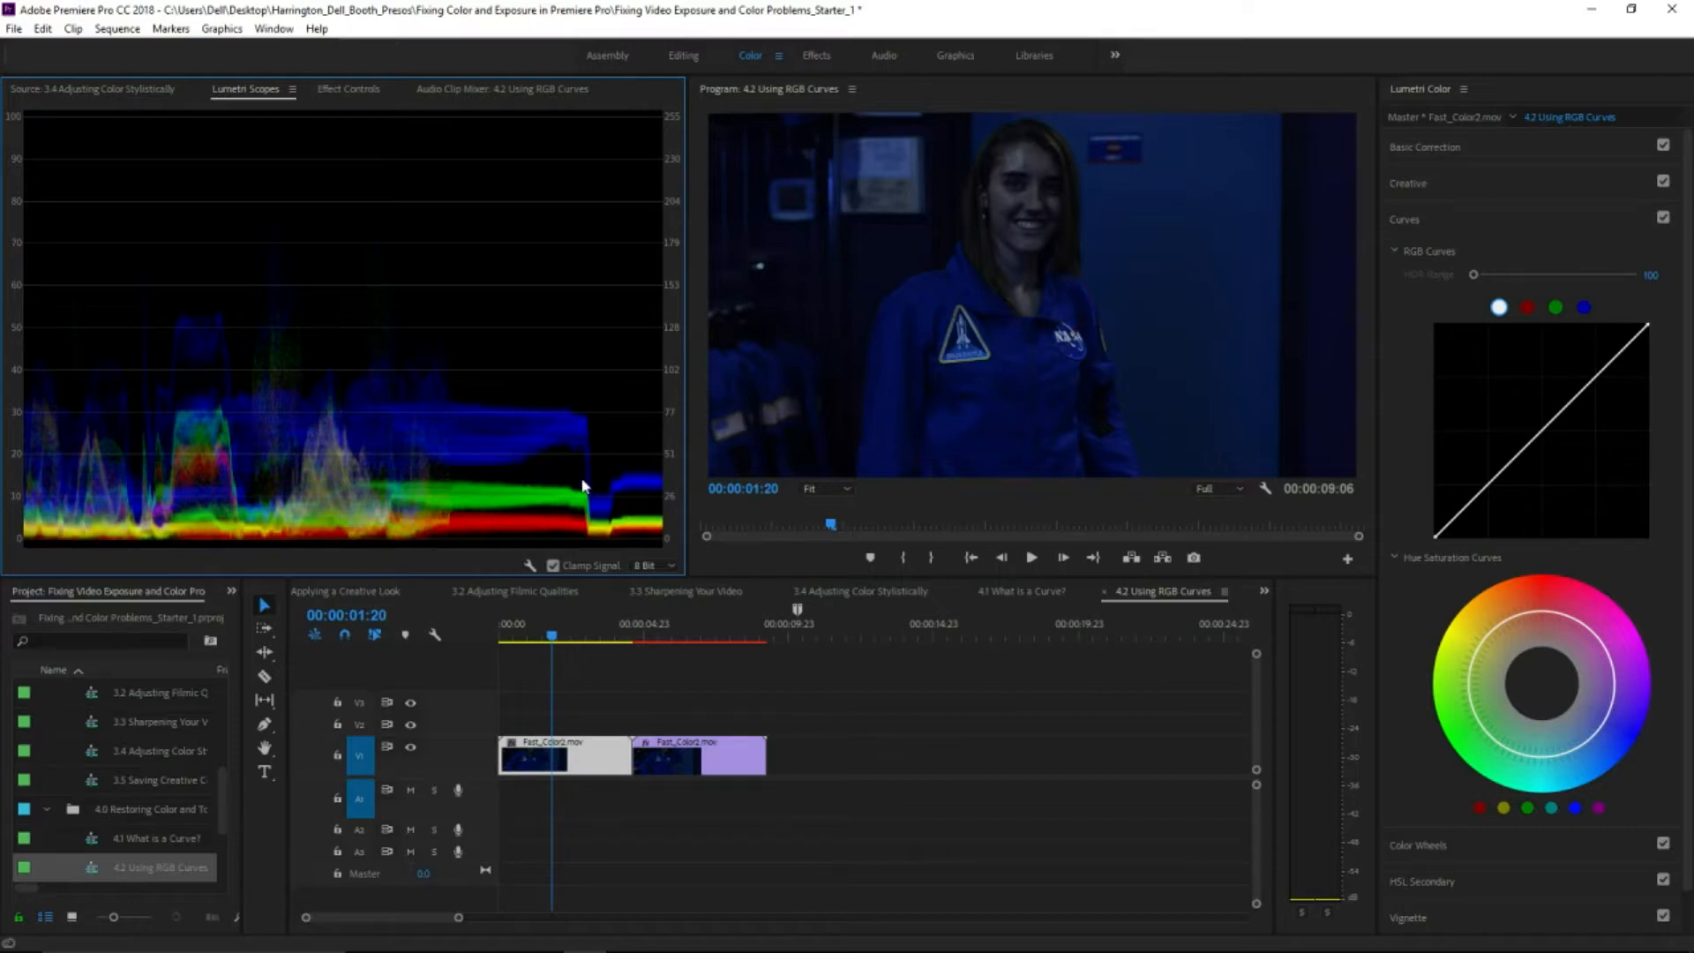
pyautogui.click(531, 566)
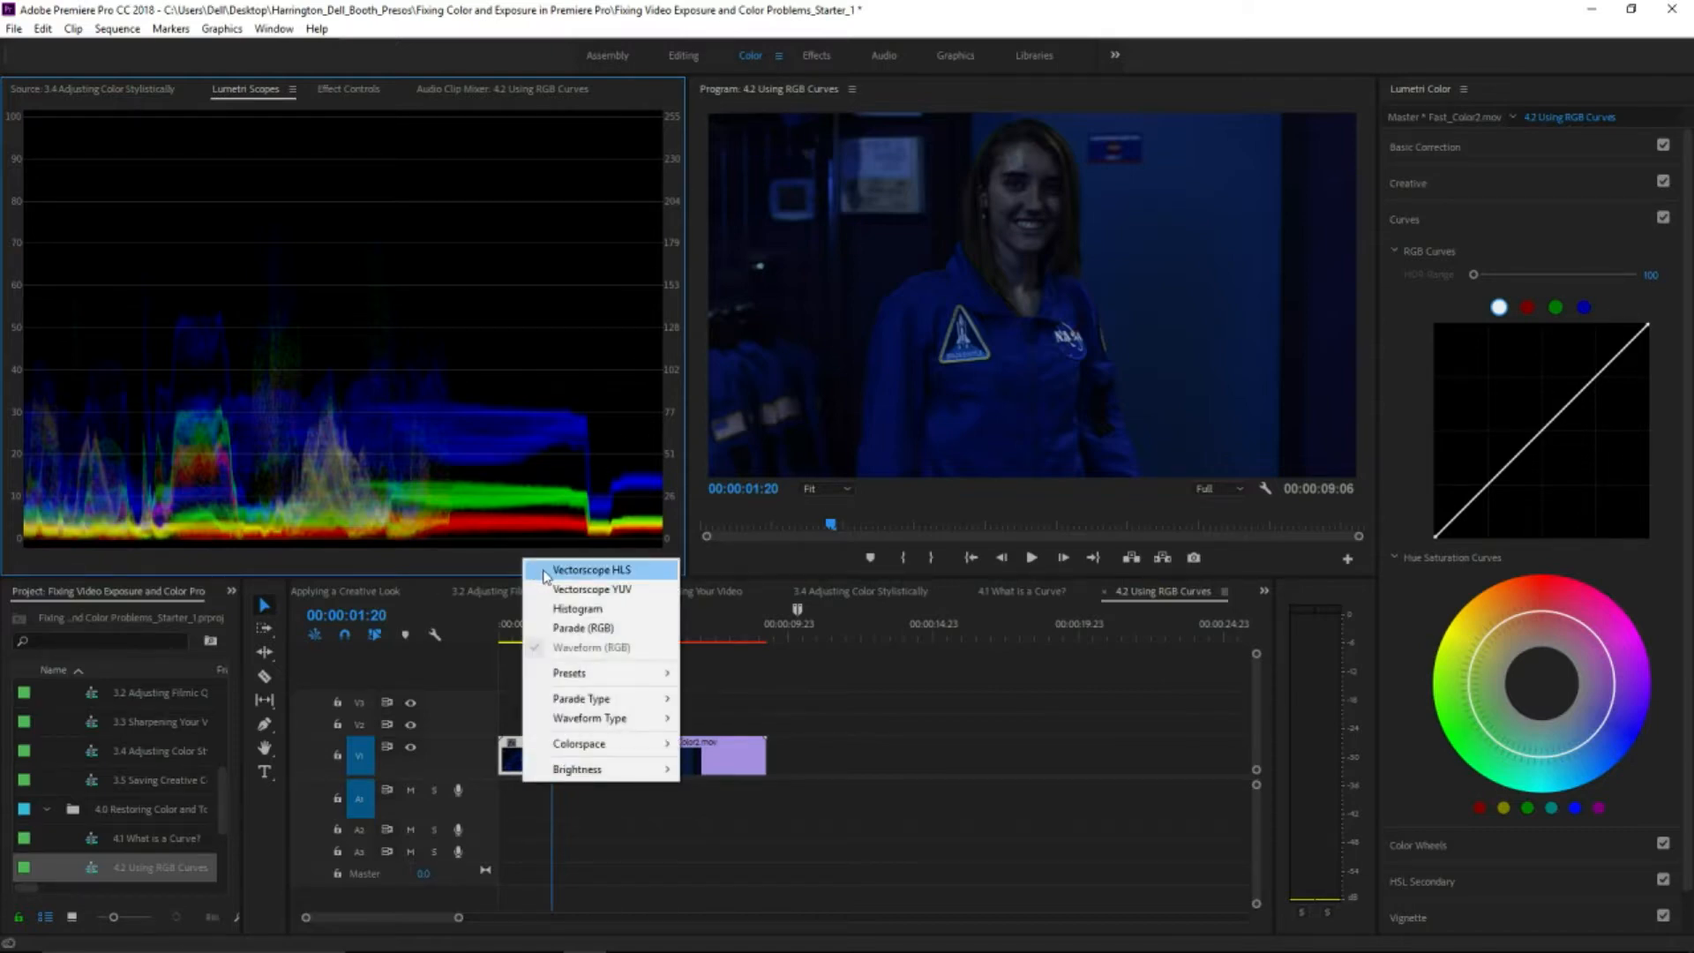
pyautogui.click(582, 627)
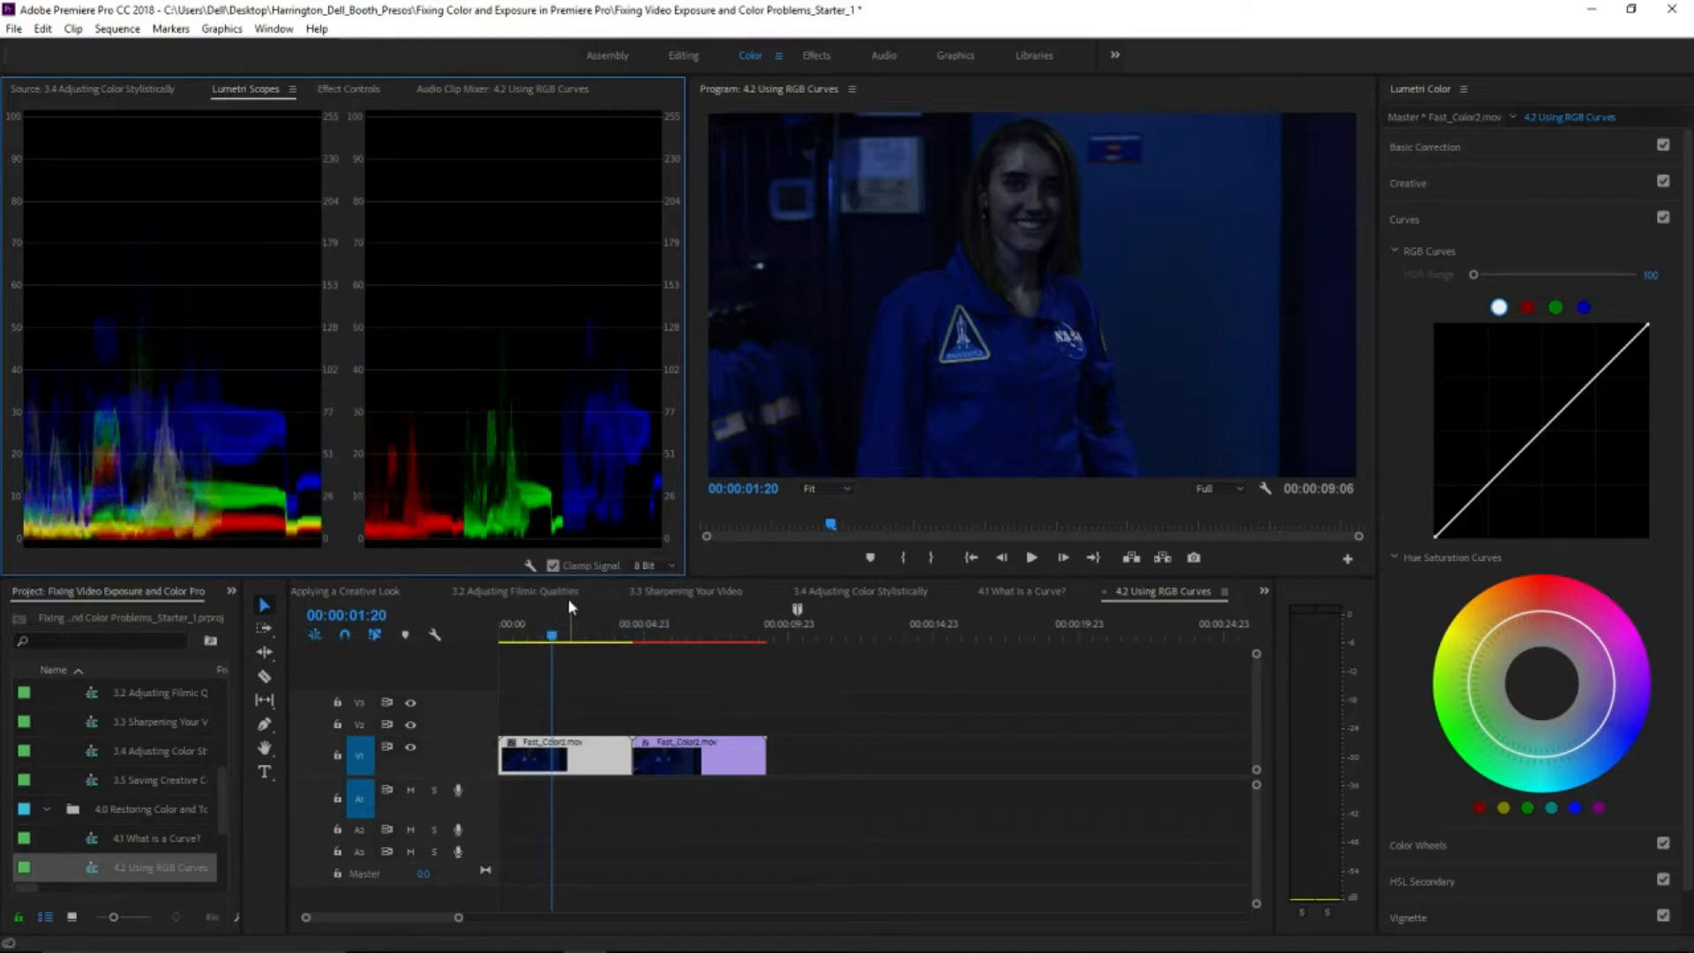
pyautogui.click(532, 567)
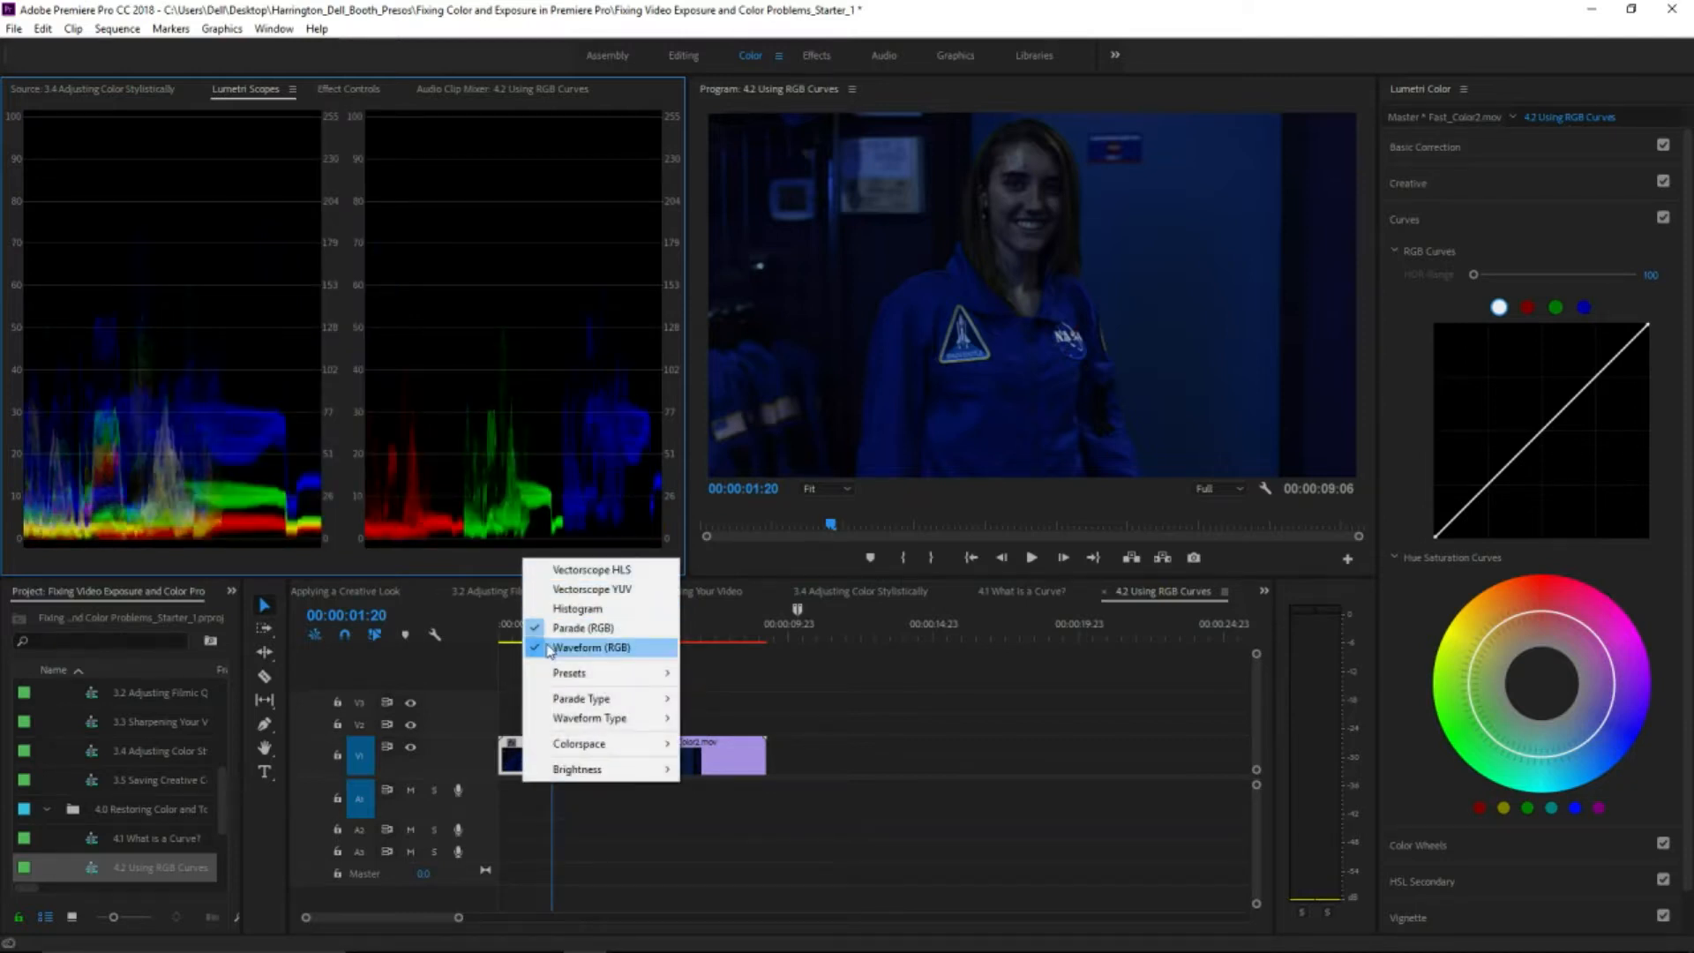
pyautogui.click(589, 647)
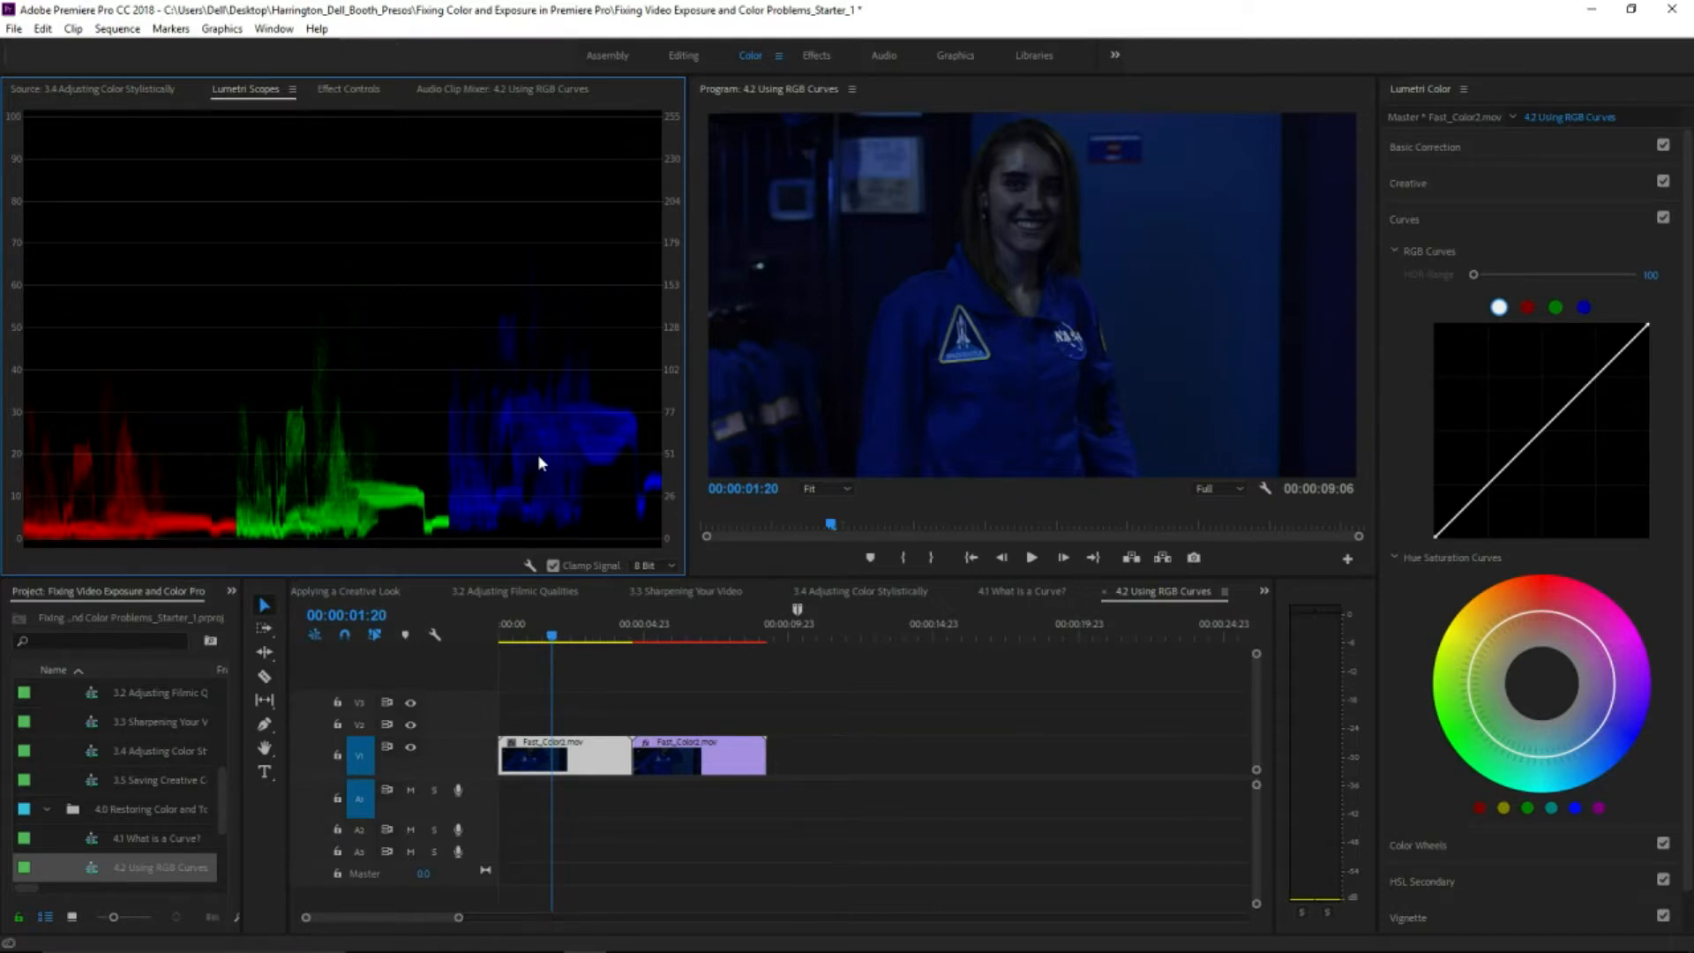
pyautogui.click(531, 564)
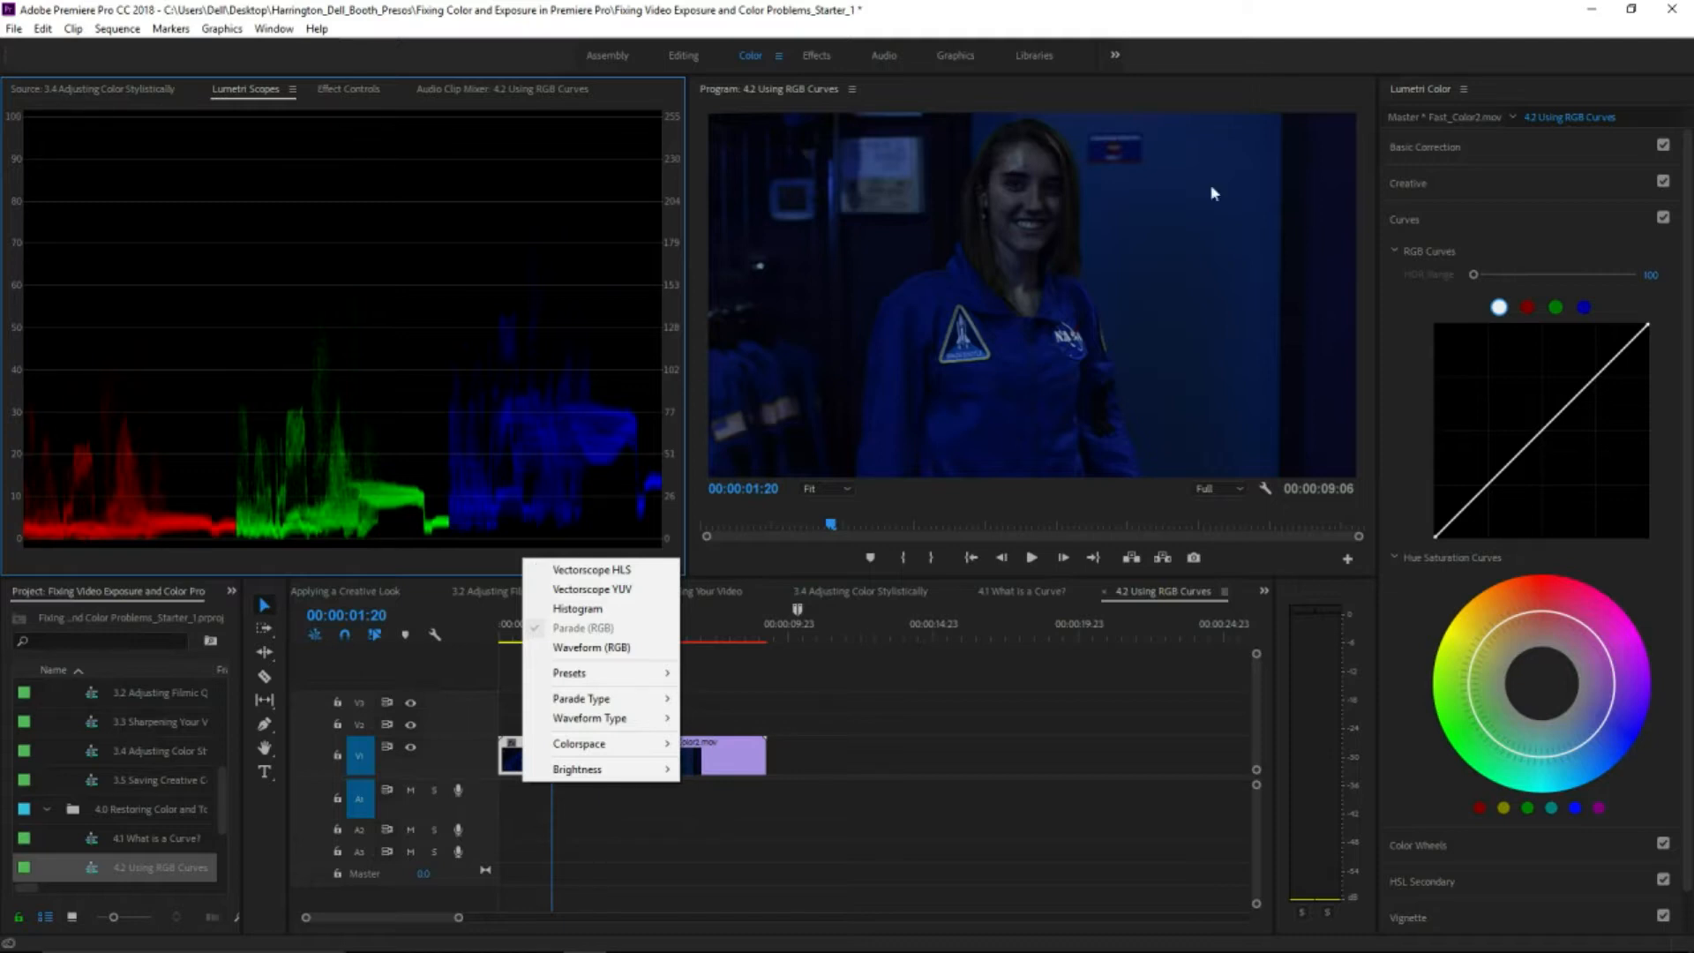
# - Set the first clip's Temperature to about 82, Tint about 8, Exposure 2.6, Highlights about -75 and Shadows about 39.5
pyautogui.click(1485, 151)
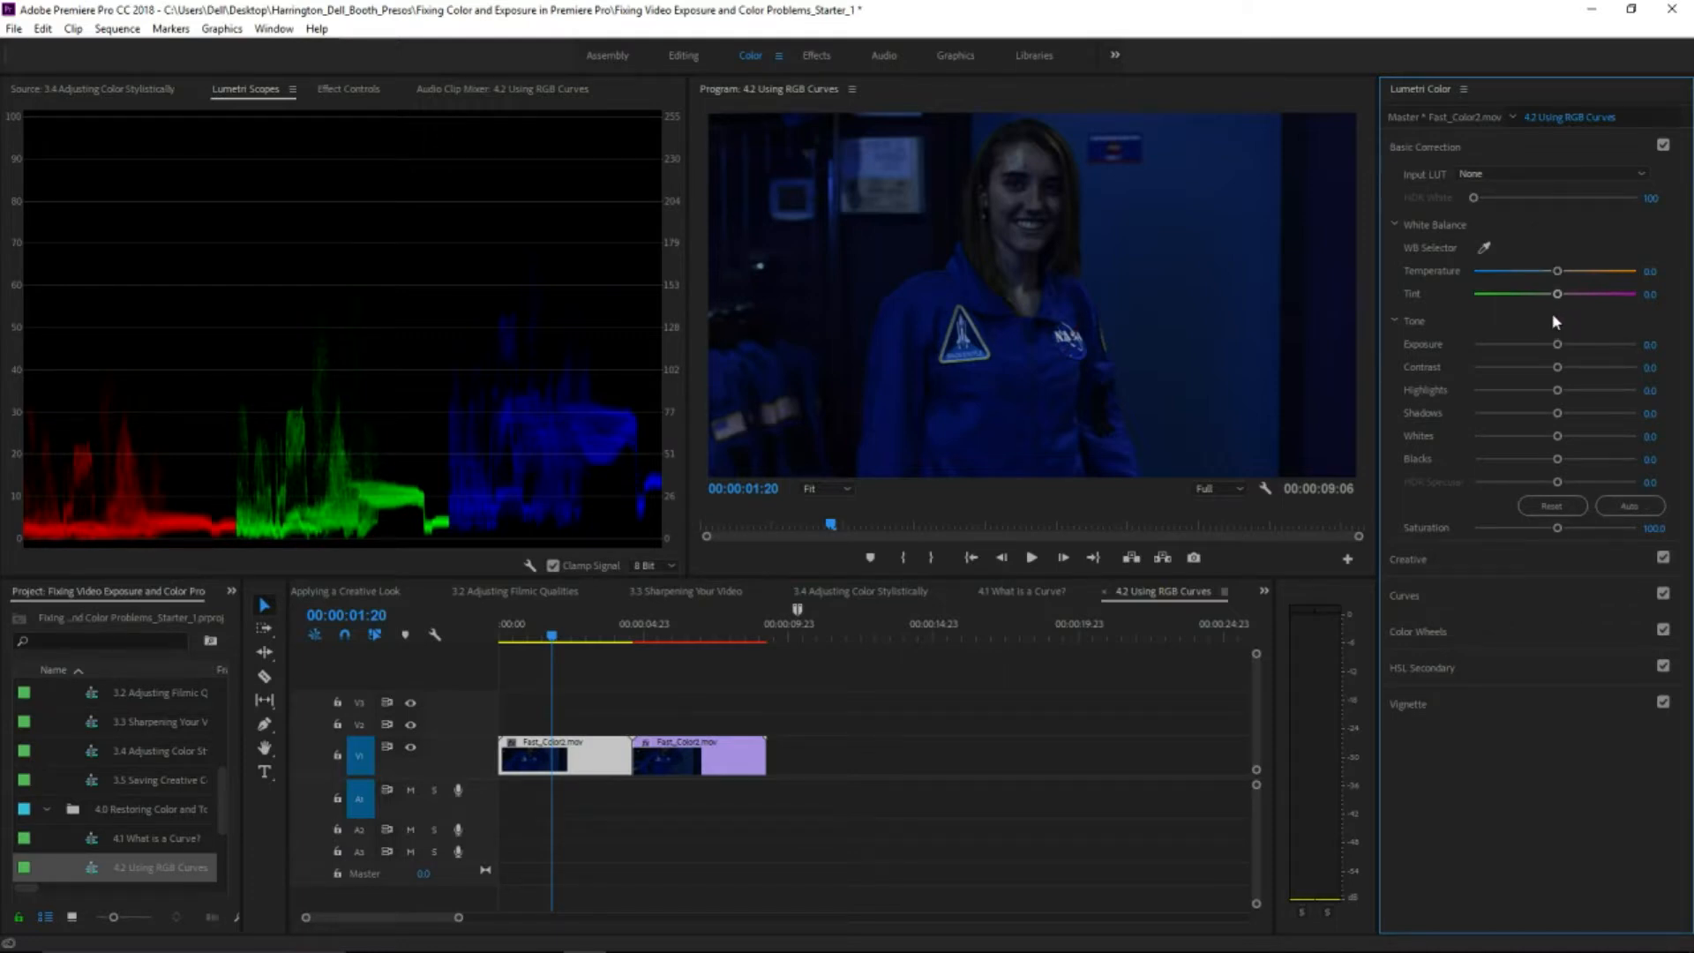
pyautogui.moveTo(1556, 273); pyautogui.dragTo(1497, 280)
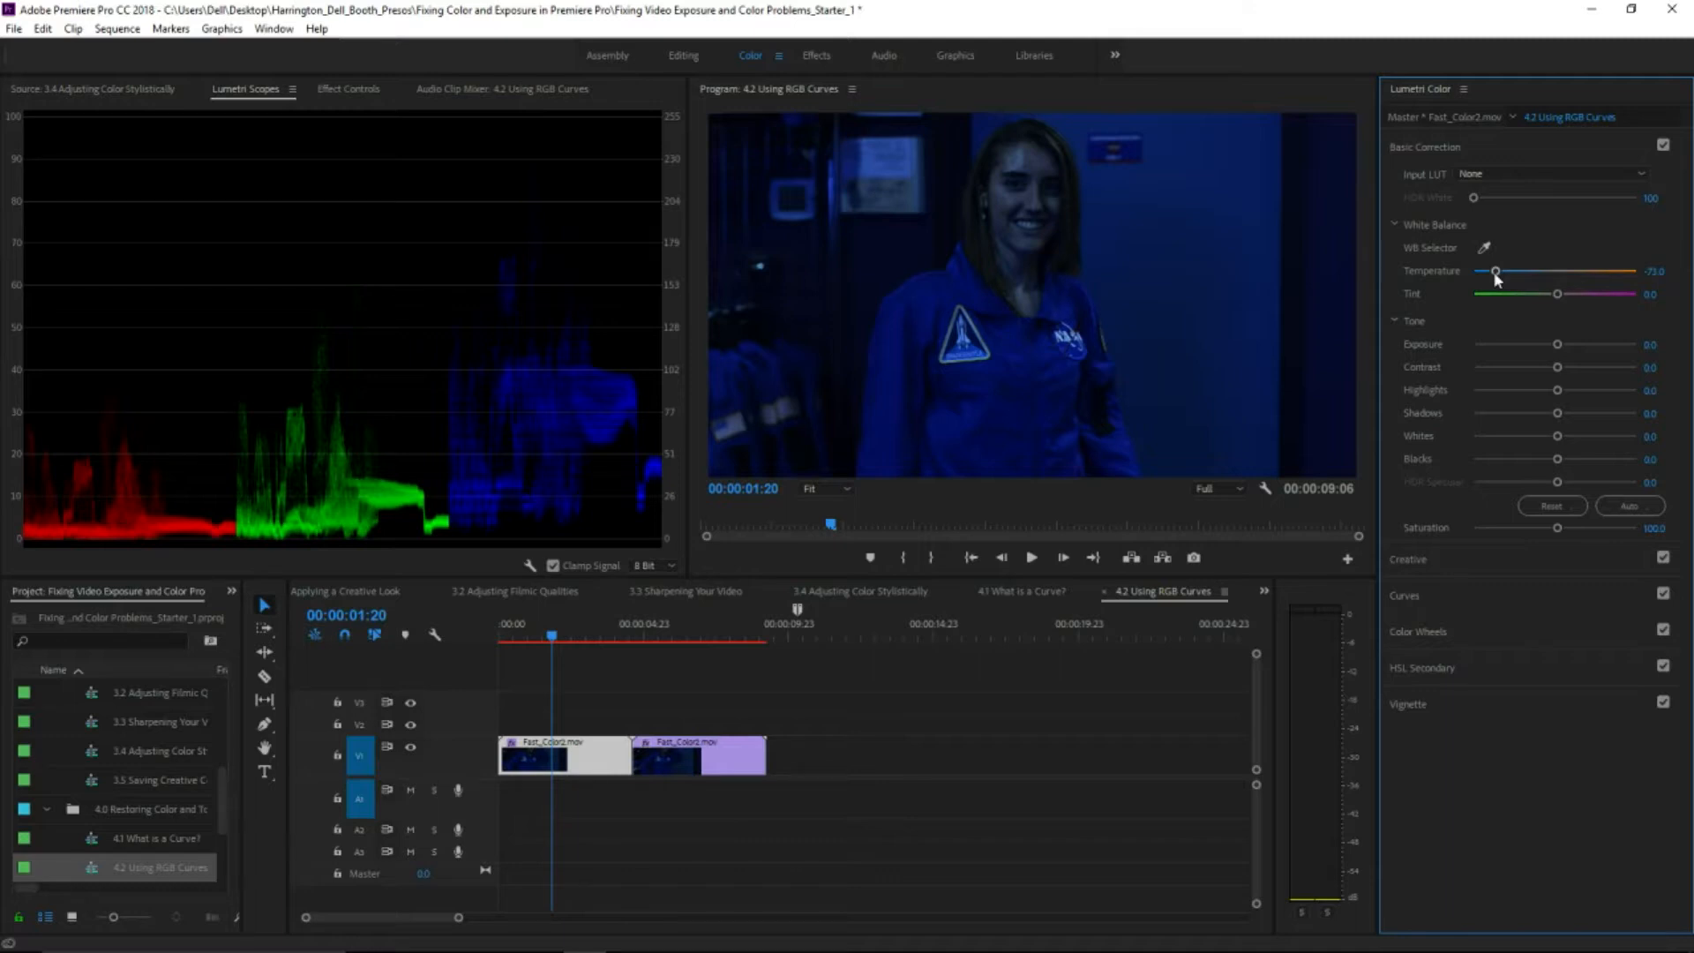
pyautogui.moveTo(1496, 280); pyautogui.dragTo(1624, 279)
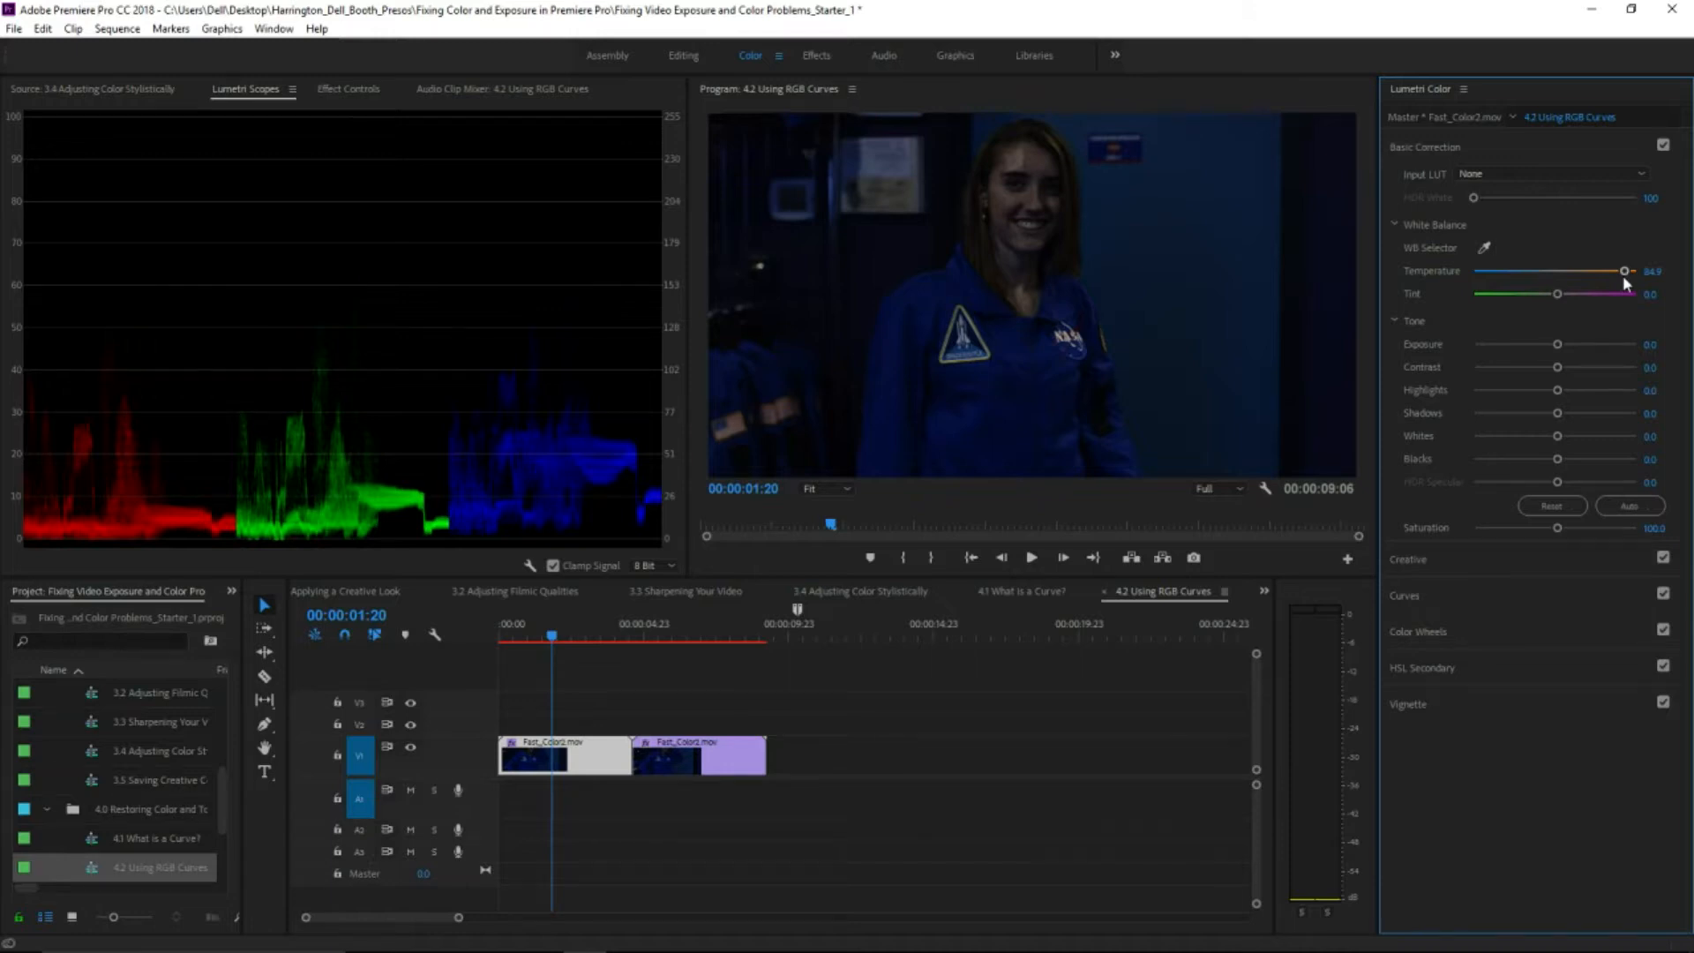
pyautogui.moveTo(1612, 275)
pyautogui.mouseDown()
pyautogui.moveTo(1496, 282)
pyautogui.moveTo(1621, 297)
pyautogui.mouseUp()
pyautogui.moveTo(1559, 294); pyautogui.dragTo(1691, 311)
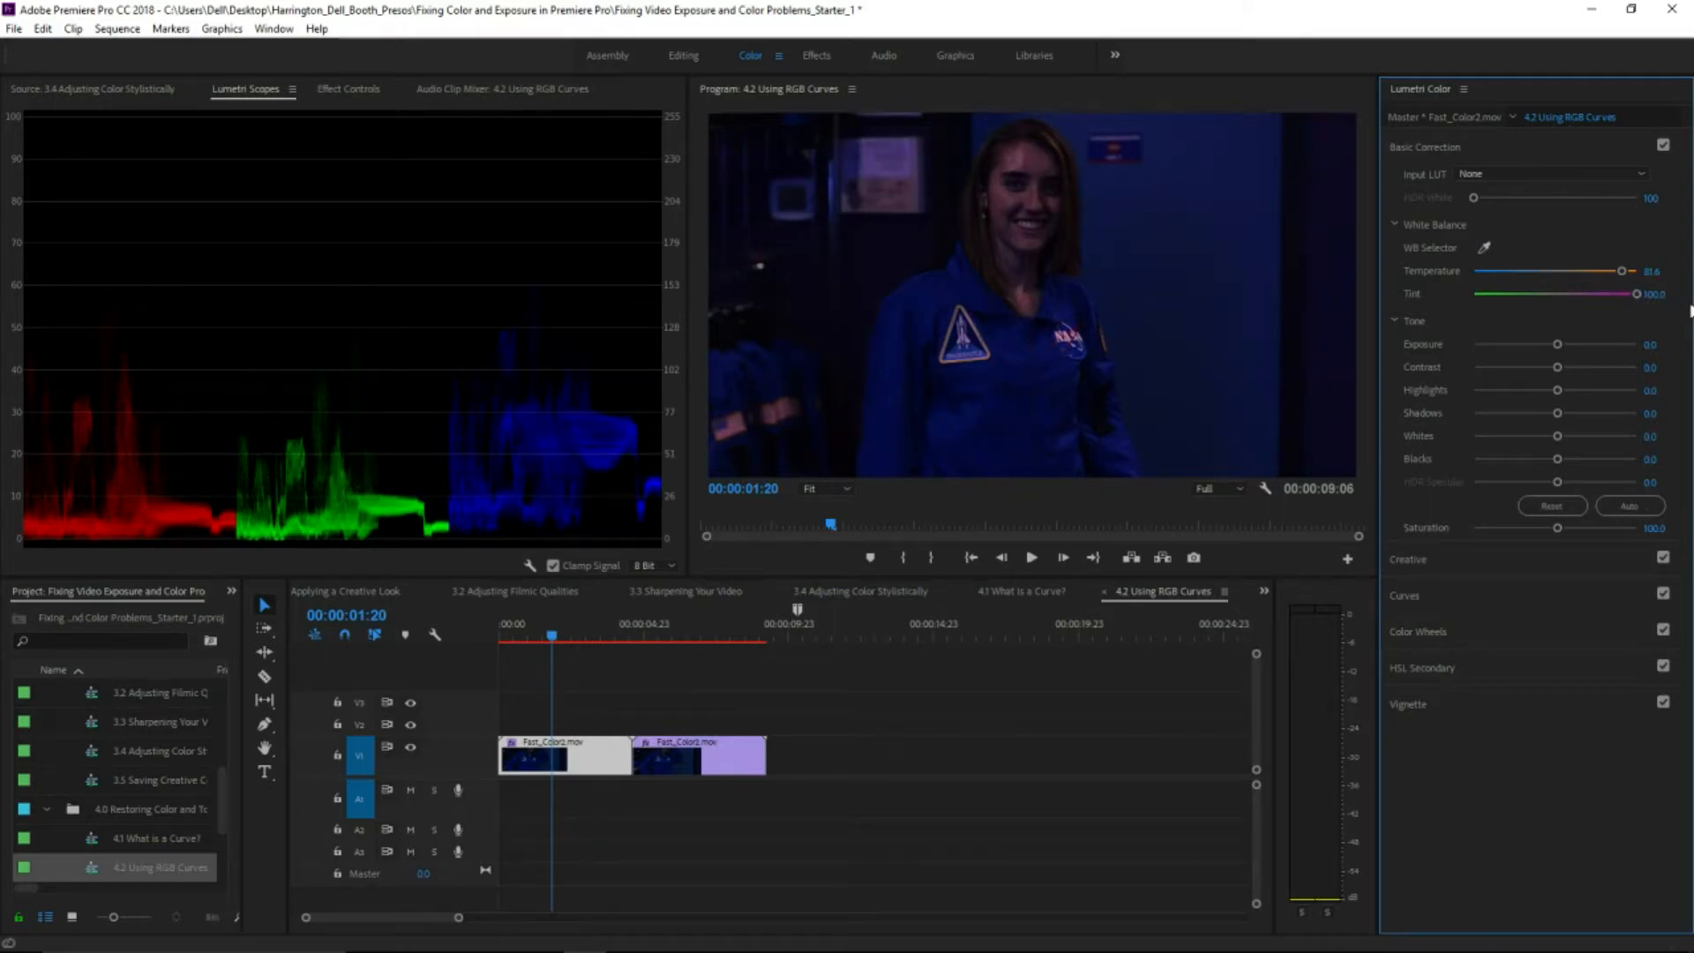
pyautogui.moveTo(1632, 300); pyautogui.dragTo(1563, 318)
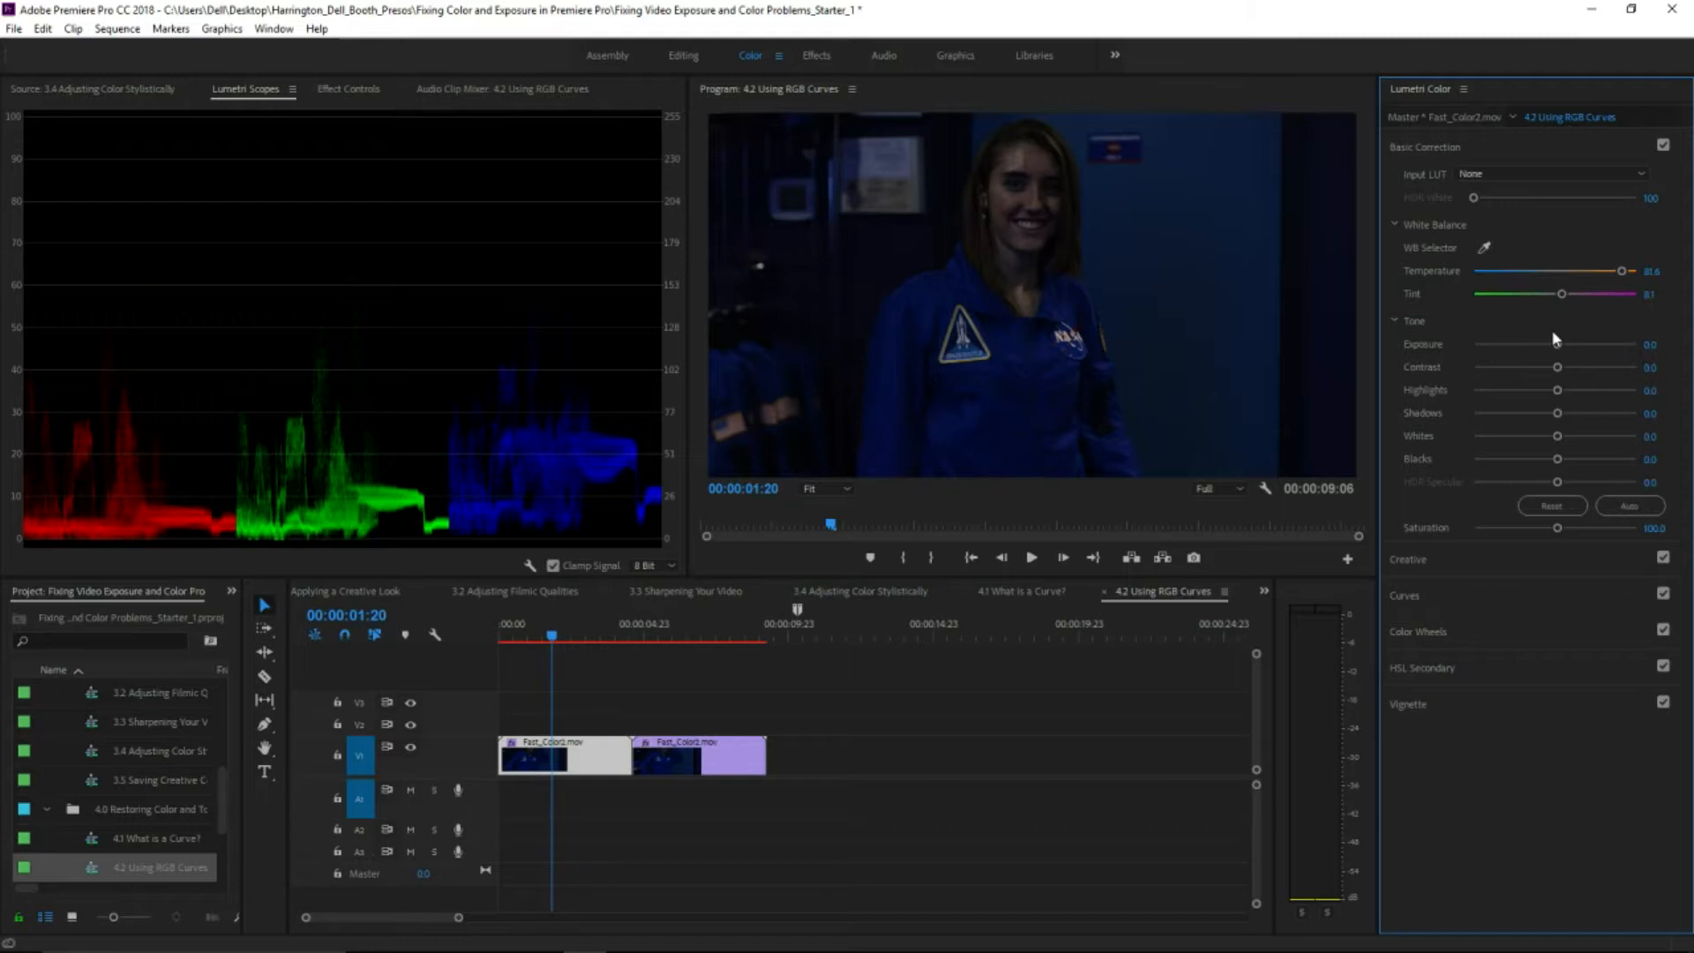
pyautogui.moveTo(1555, 351); pyautogui.dragTo(1587, 416)
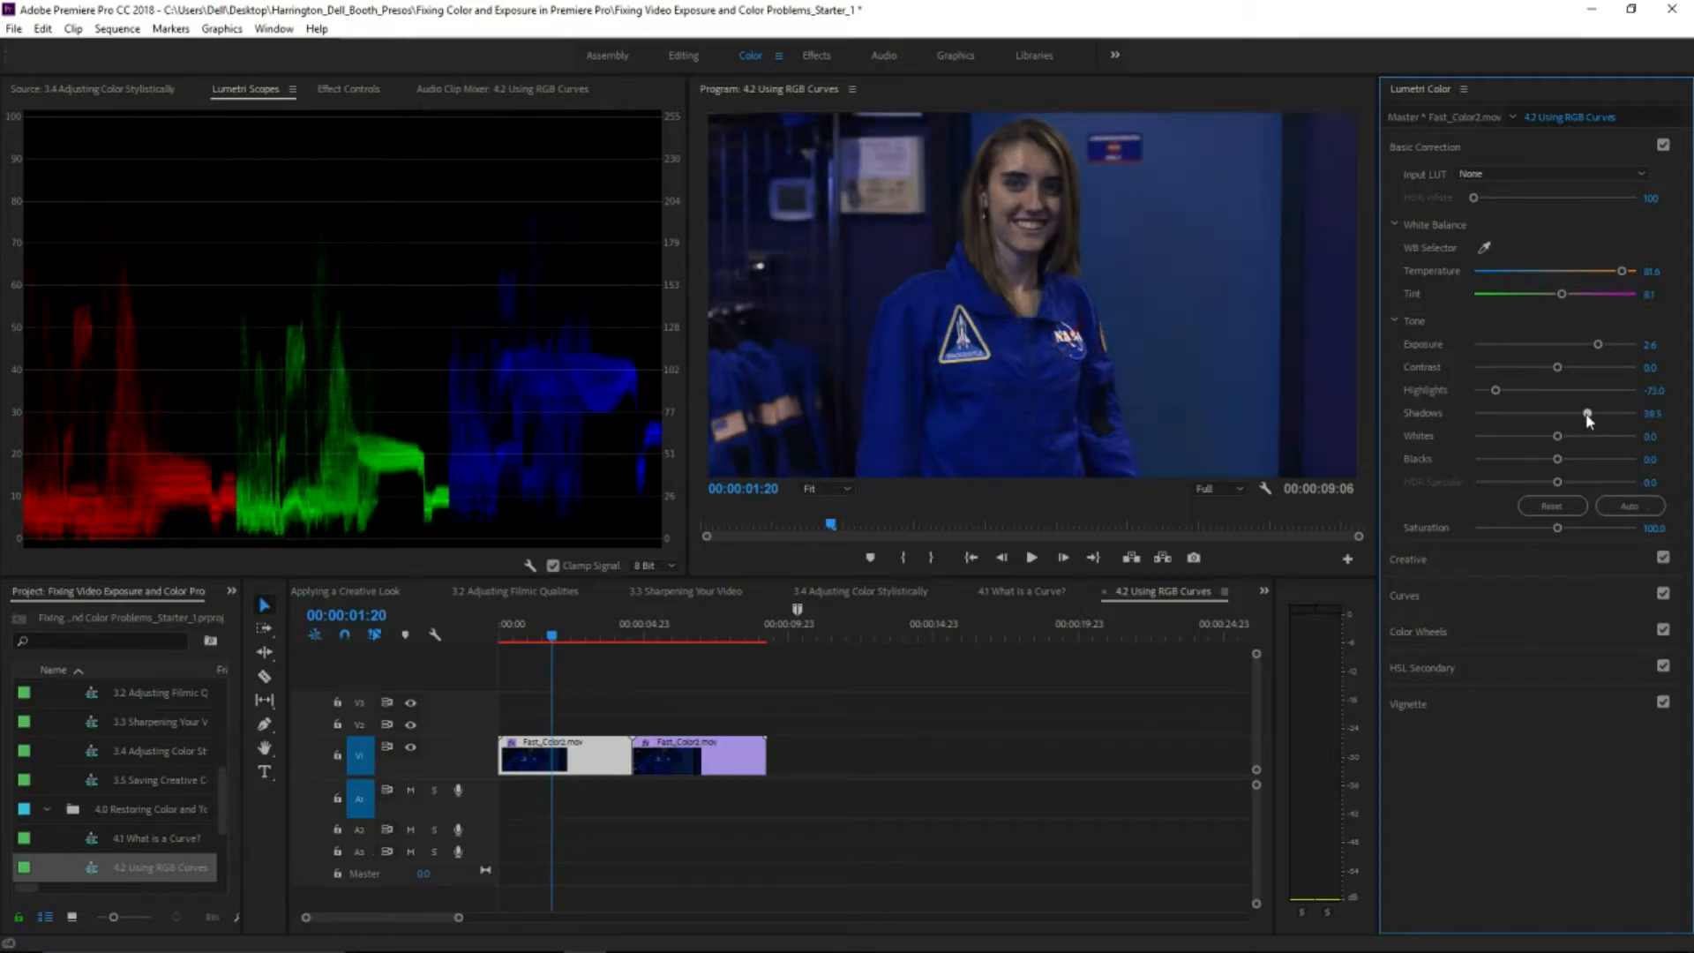
# - Match the frame to the original Fast_Color2.mov source and compare its RGB parade with that of the corrected clip
pyautogui.press('f')
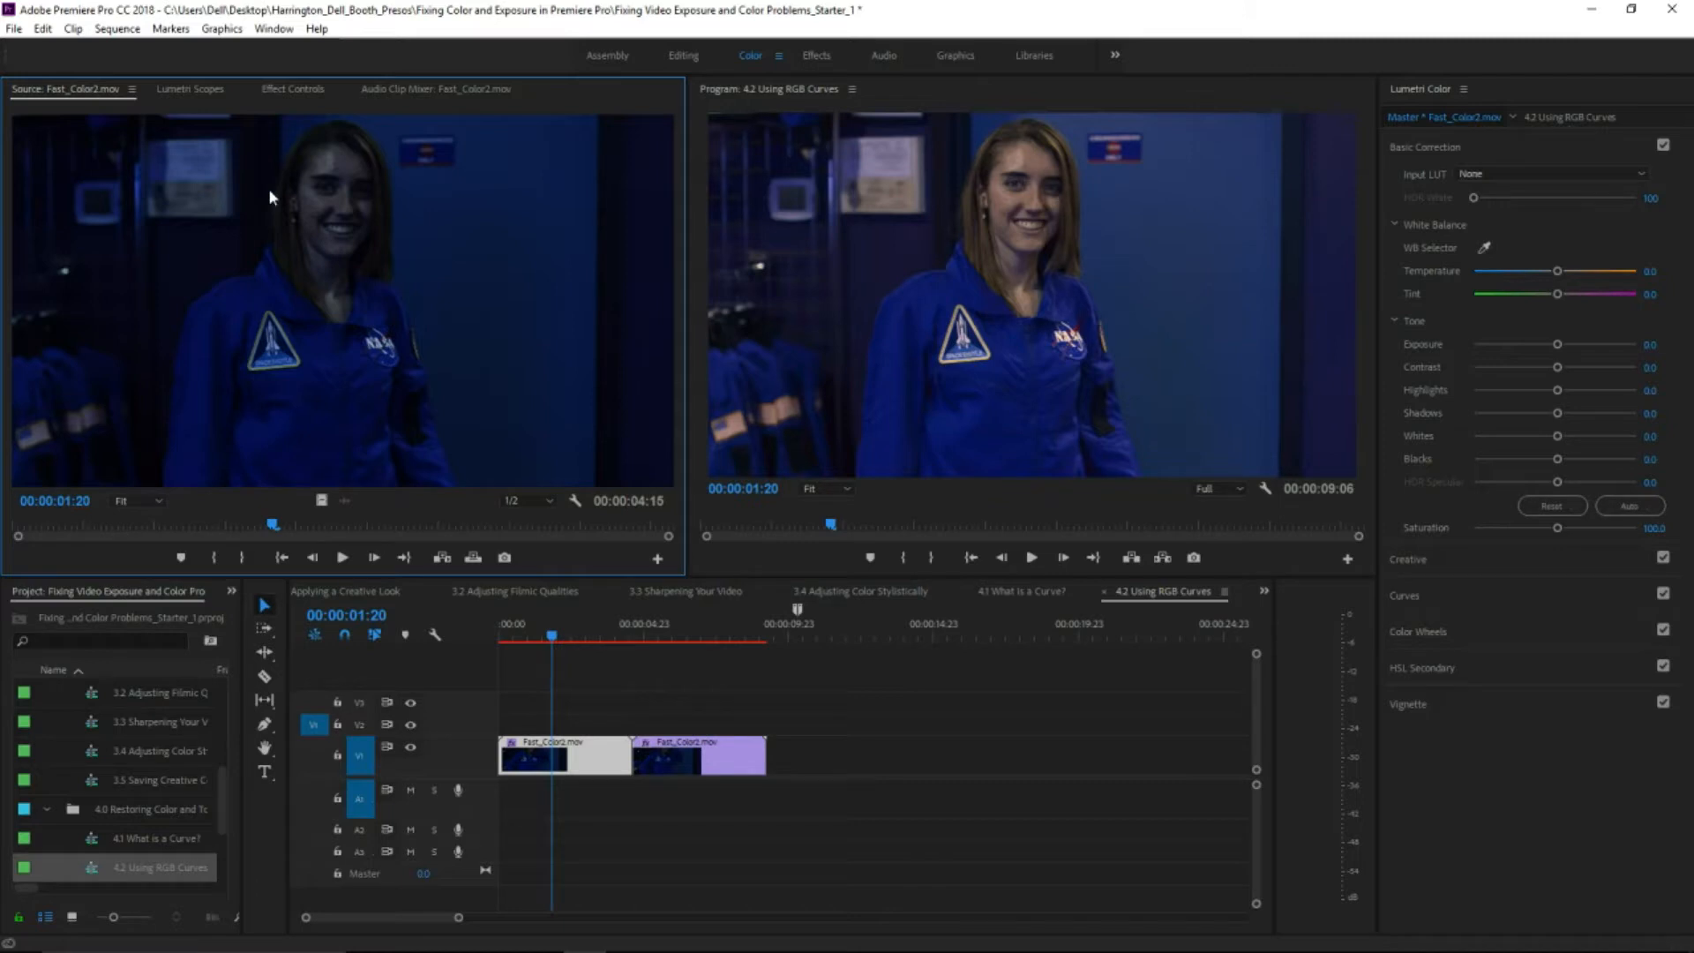
pyautogui.click(193, 88)
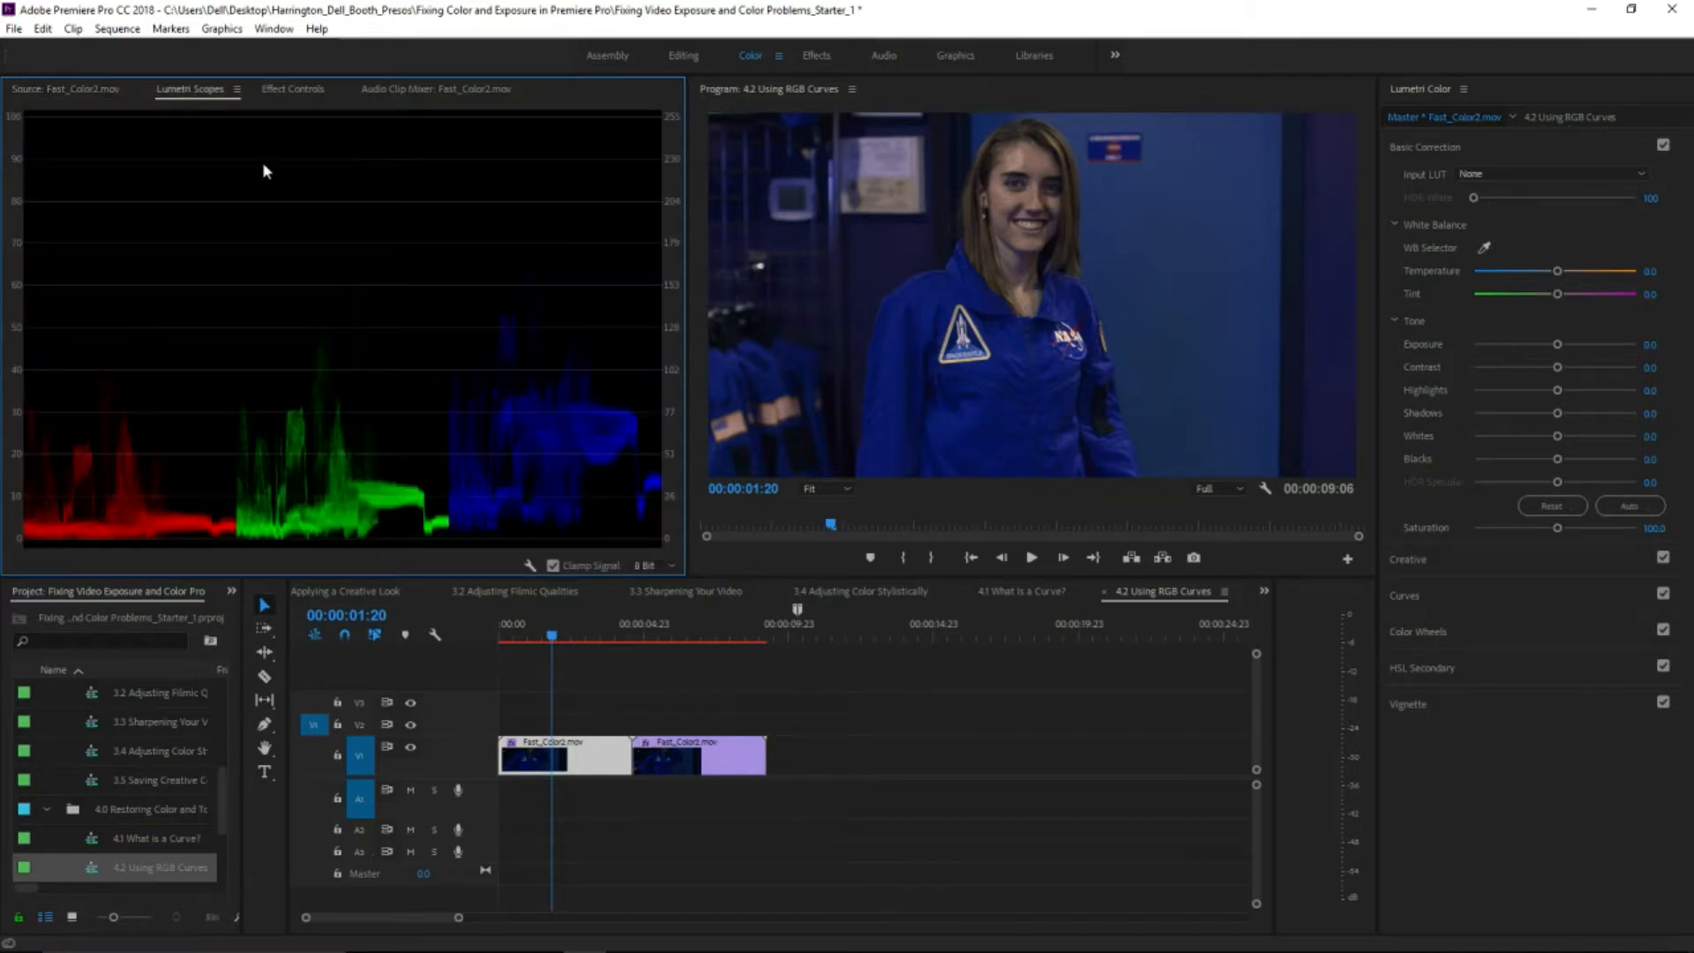
pyautogui.click(530, 566)
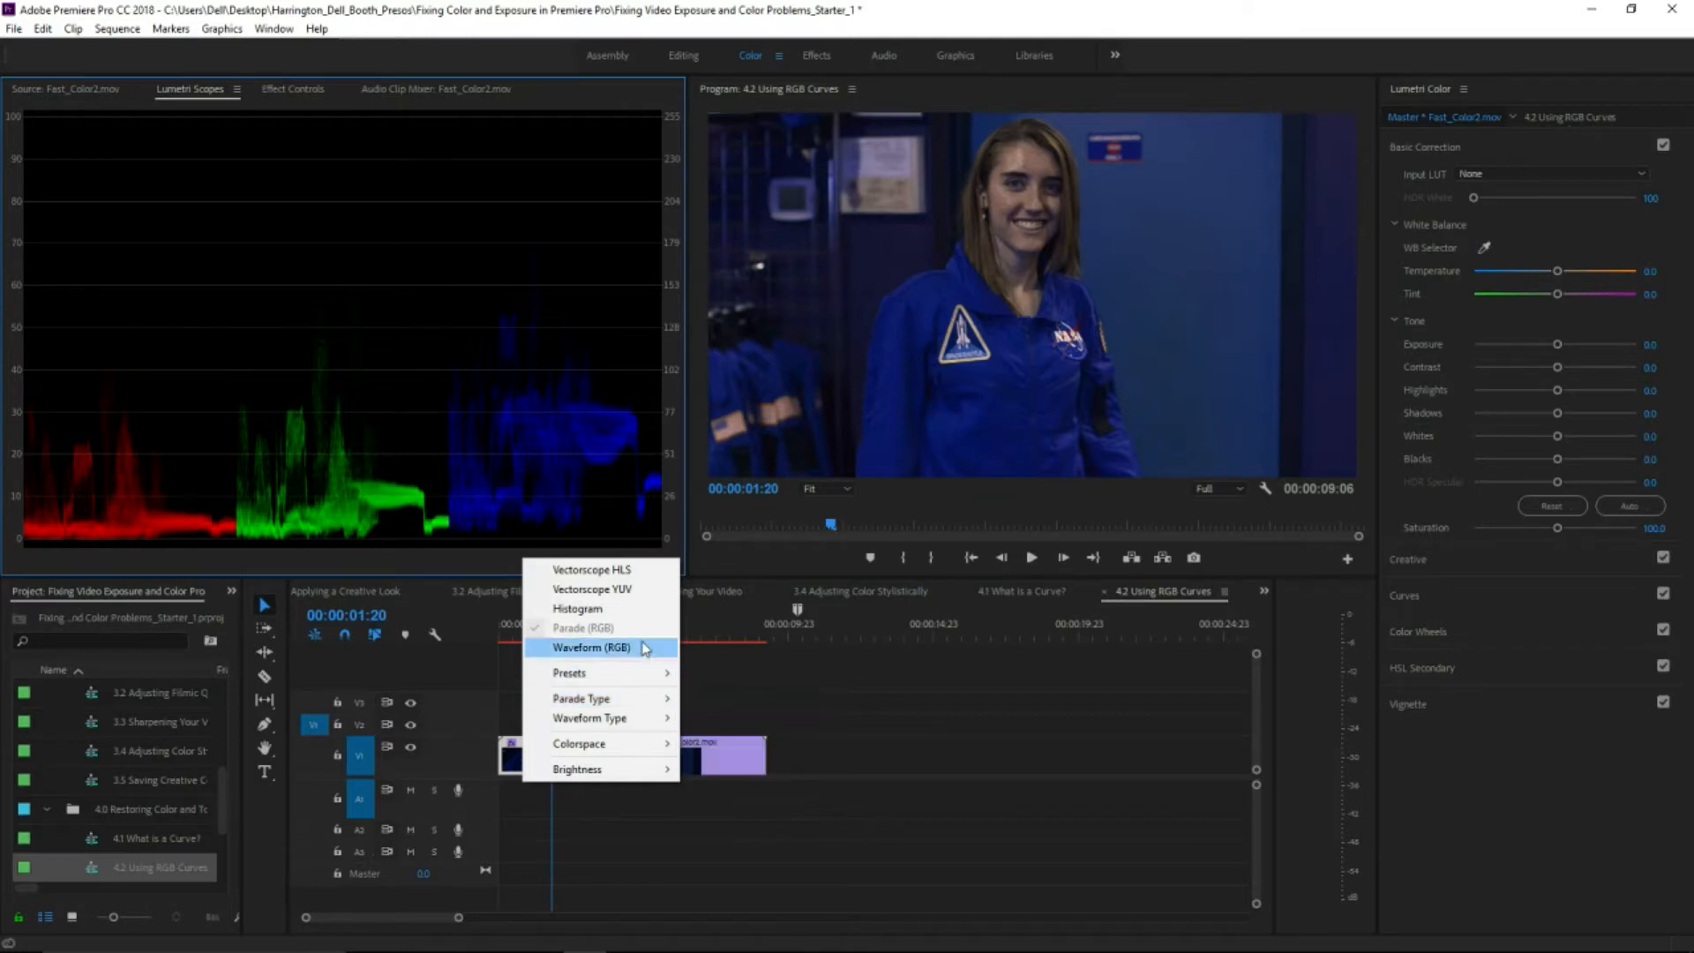
pyautogui.click(723, 653)
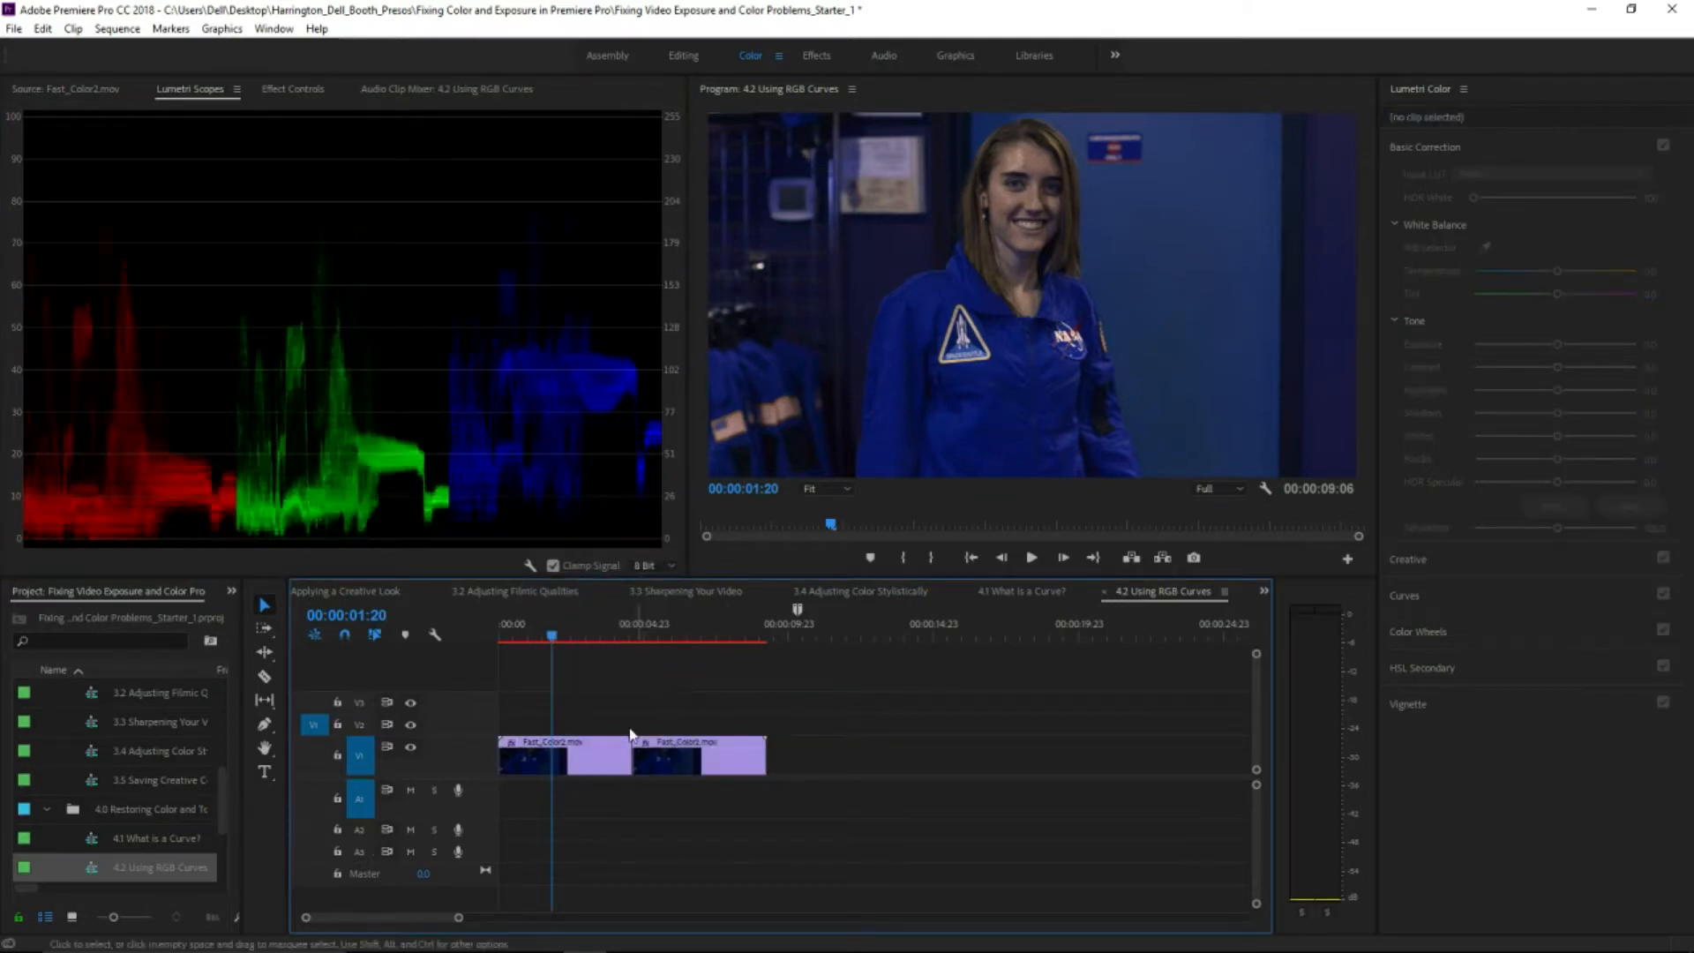
# - Reset the first clip's Temperature, Tint and Exposure to 0, and raise its Temperature to about 97
pyautogui.click(581, 768)
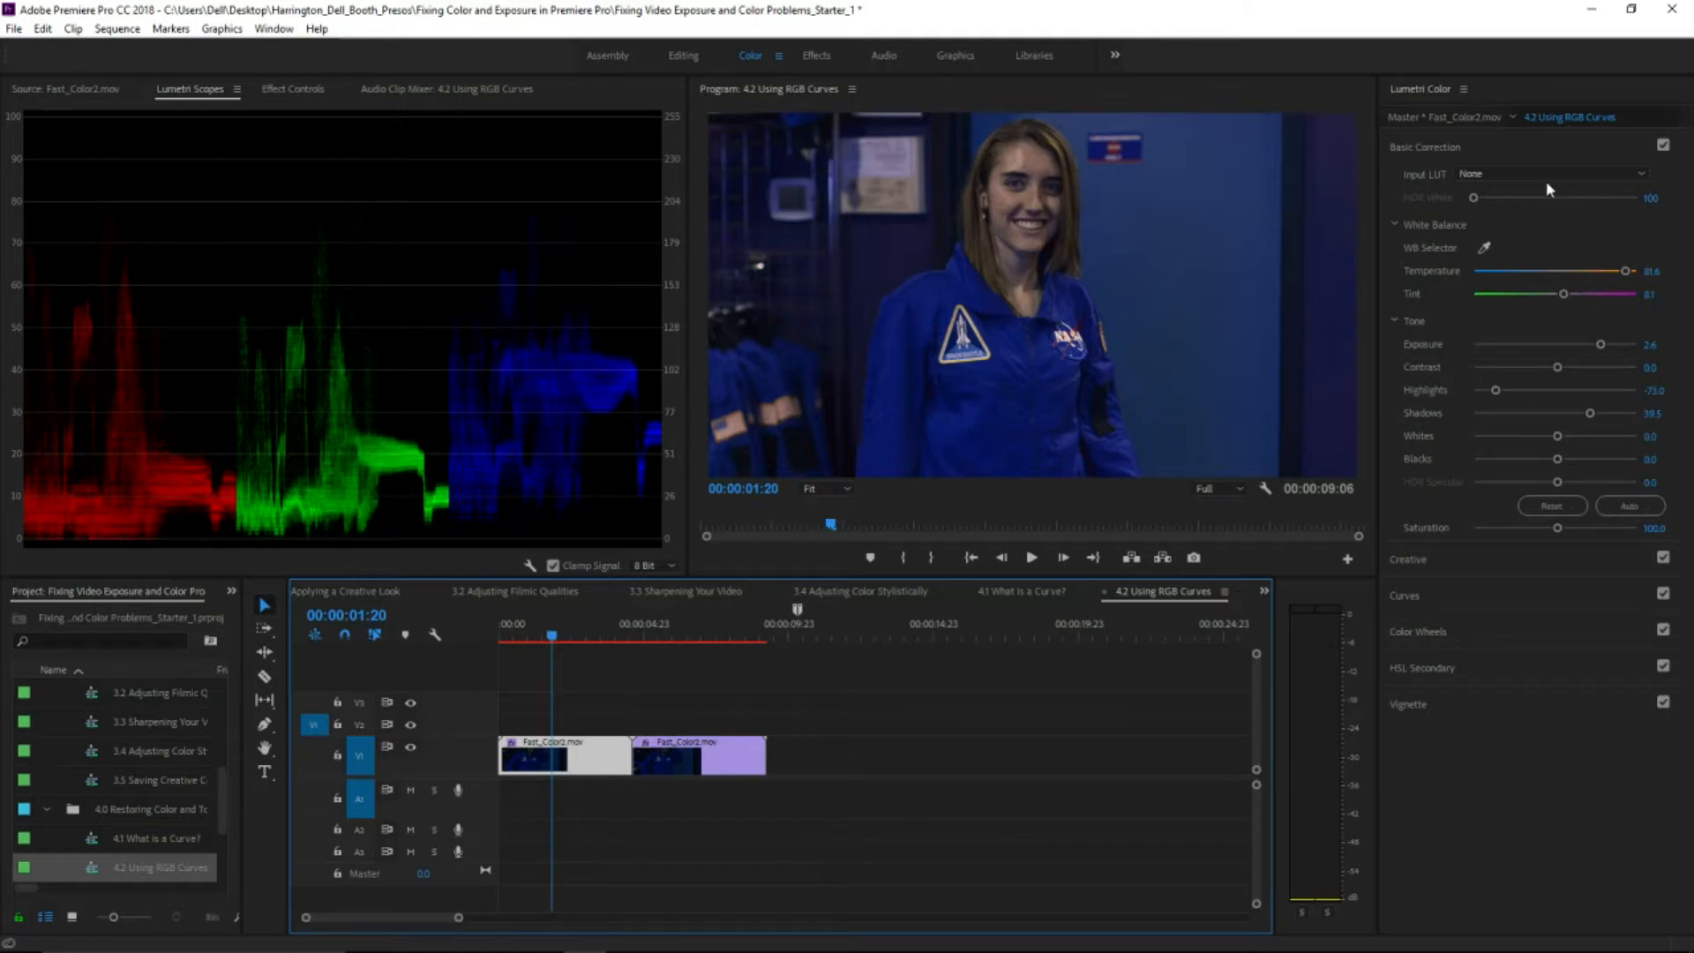
pyautogui.click(1623, 273)
pyautogui.doubleClick(1623, 272)
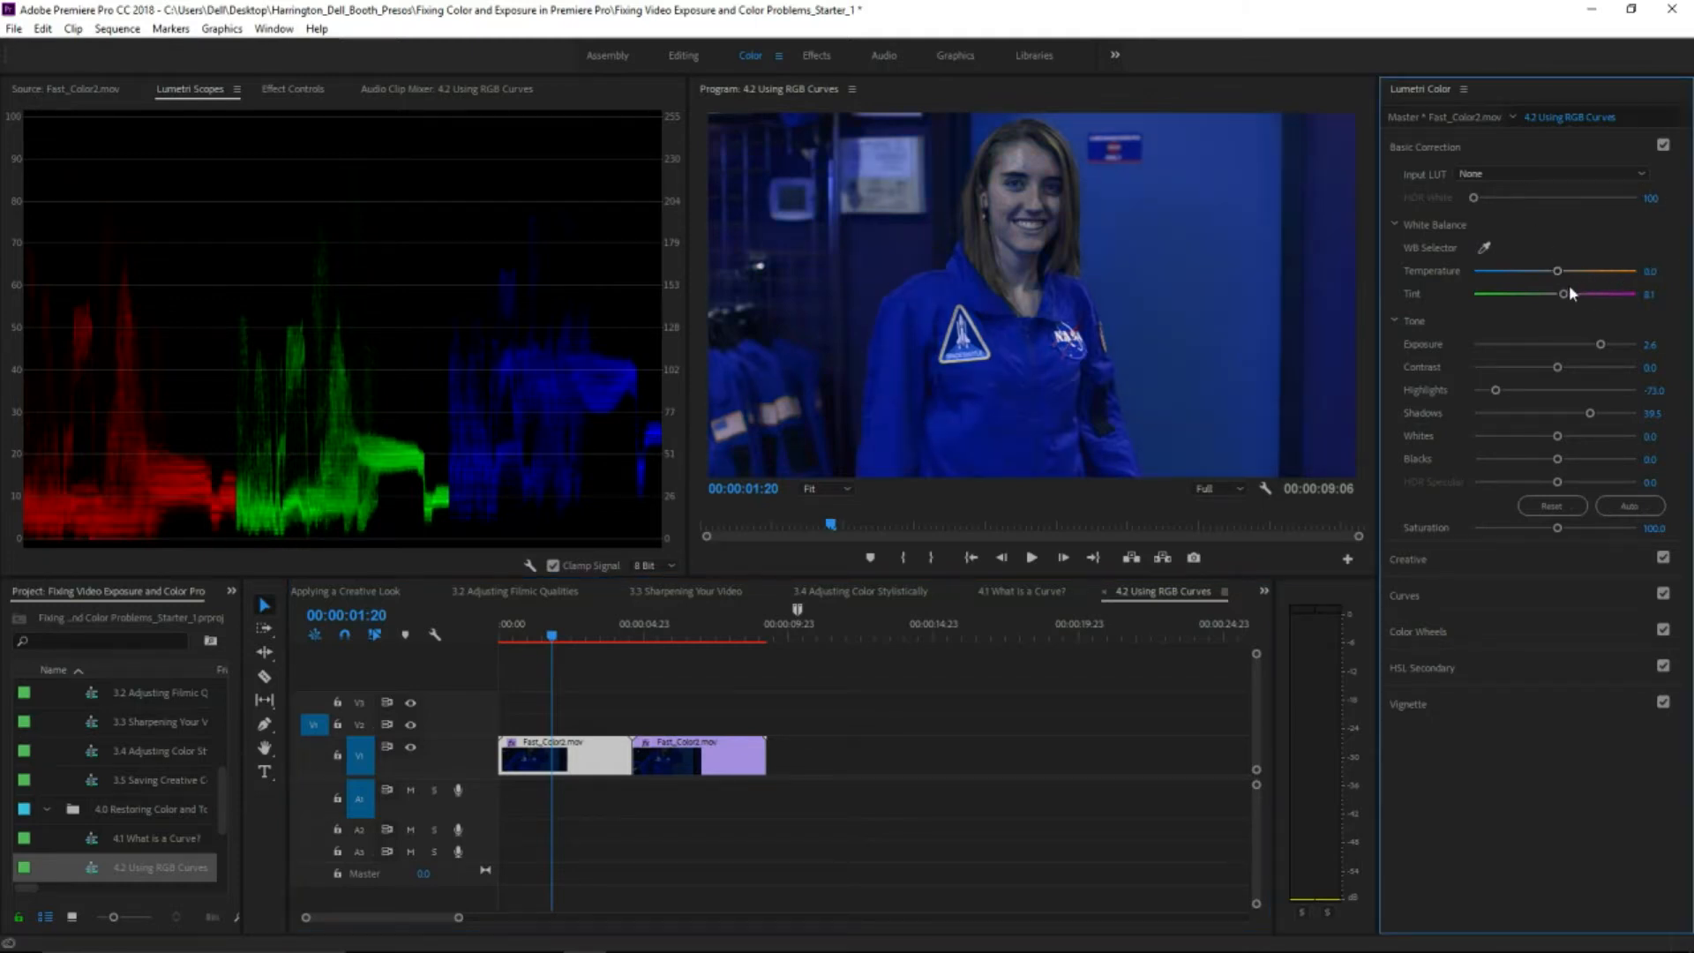
pyautogui.doubleClick(1564, 294)
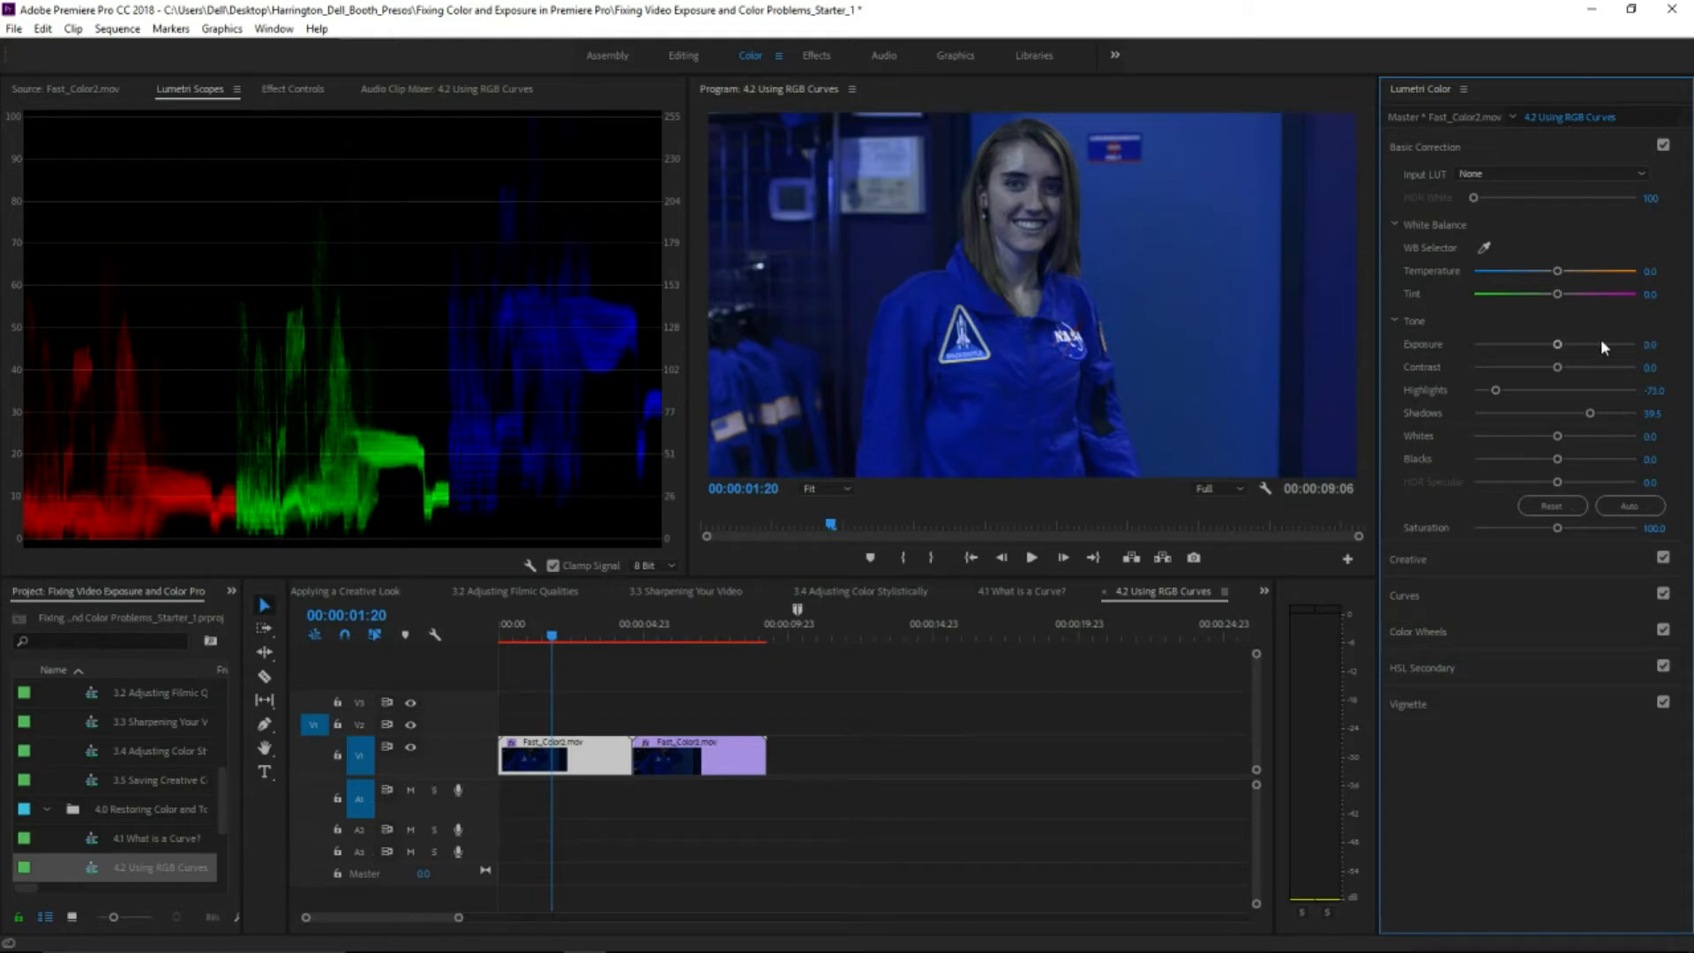
pyautogui.moveTo(1557, 272); pyautogui.dragTo(1635, 270)
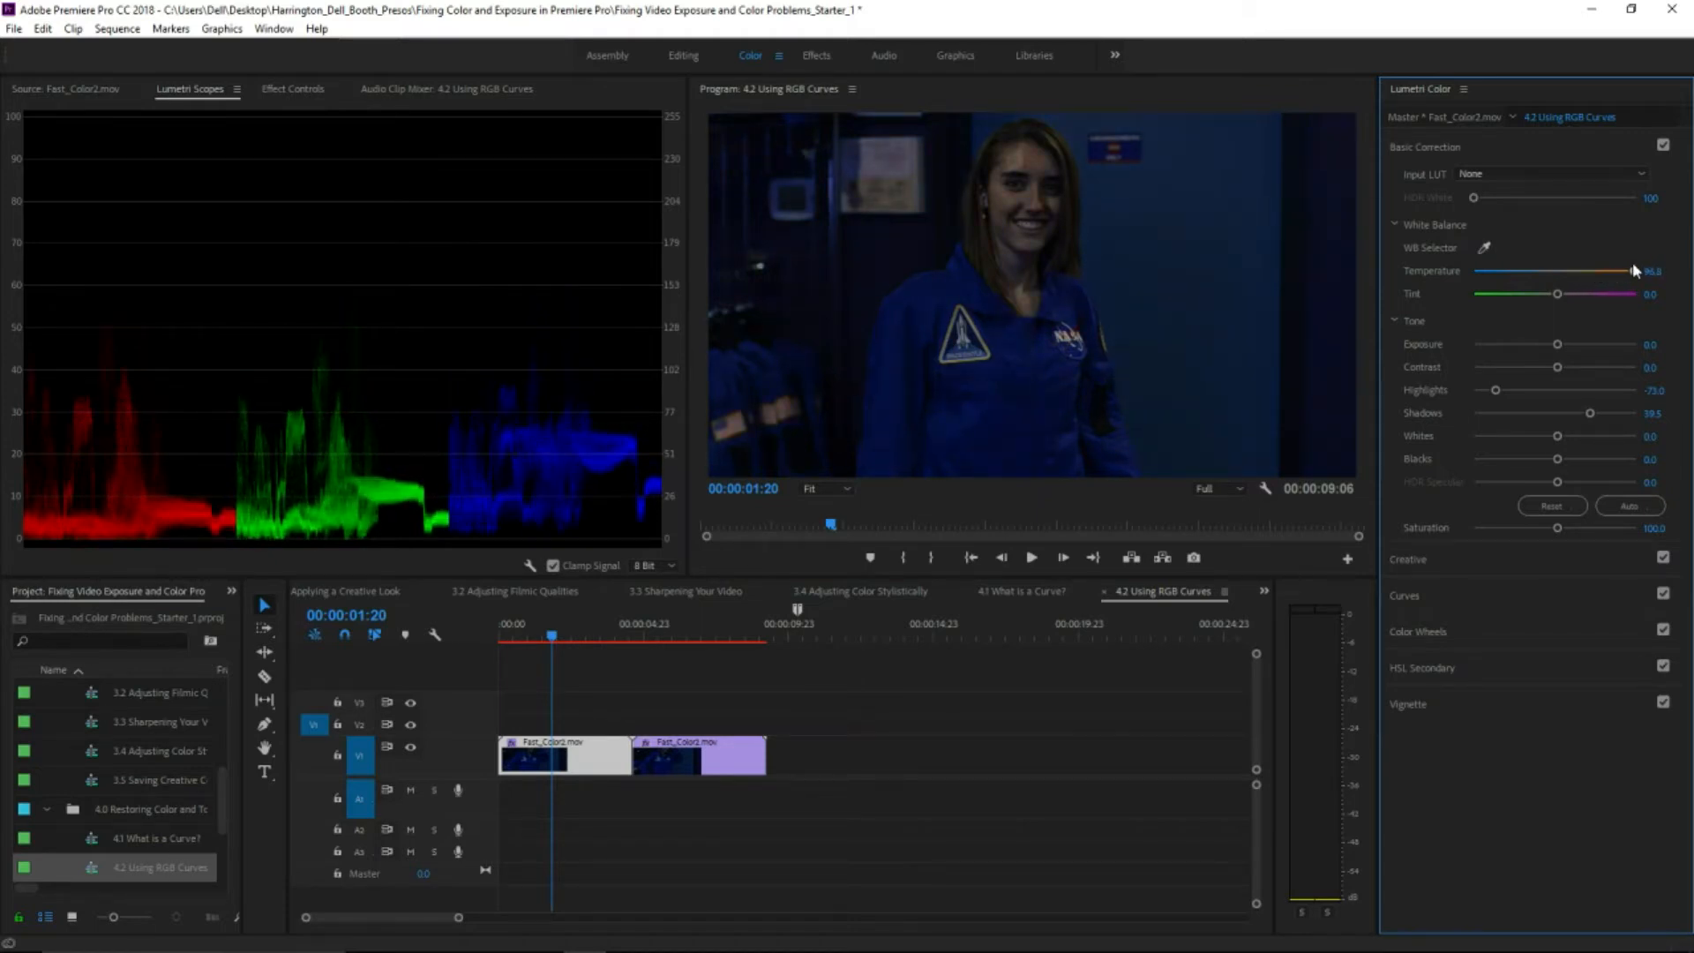
# - Set the first clip's Tint to about 21 and Exposure to about 3.6, and lower its Shadows slightly
pyautogui.moveTo(1569, 299); pyautogui.dragTo(1573, 302)
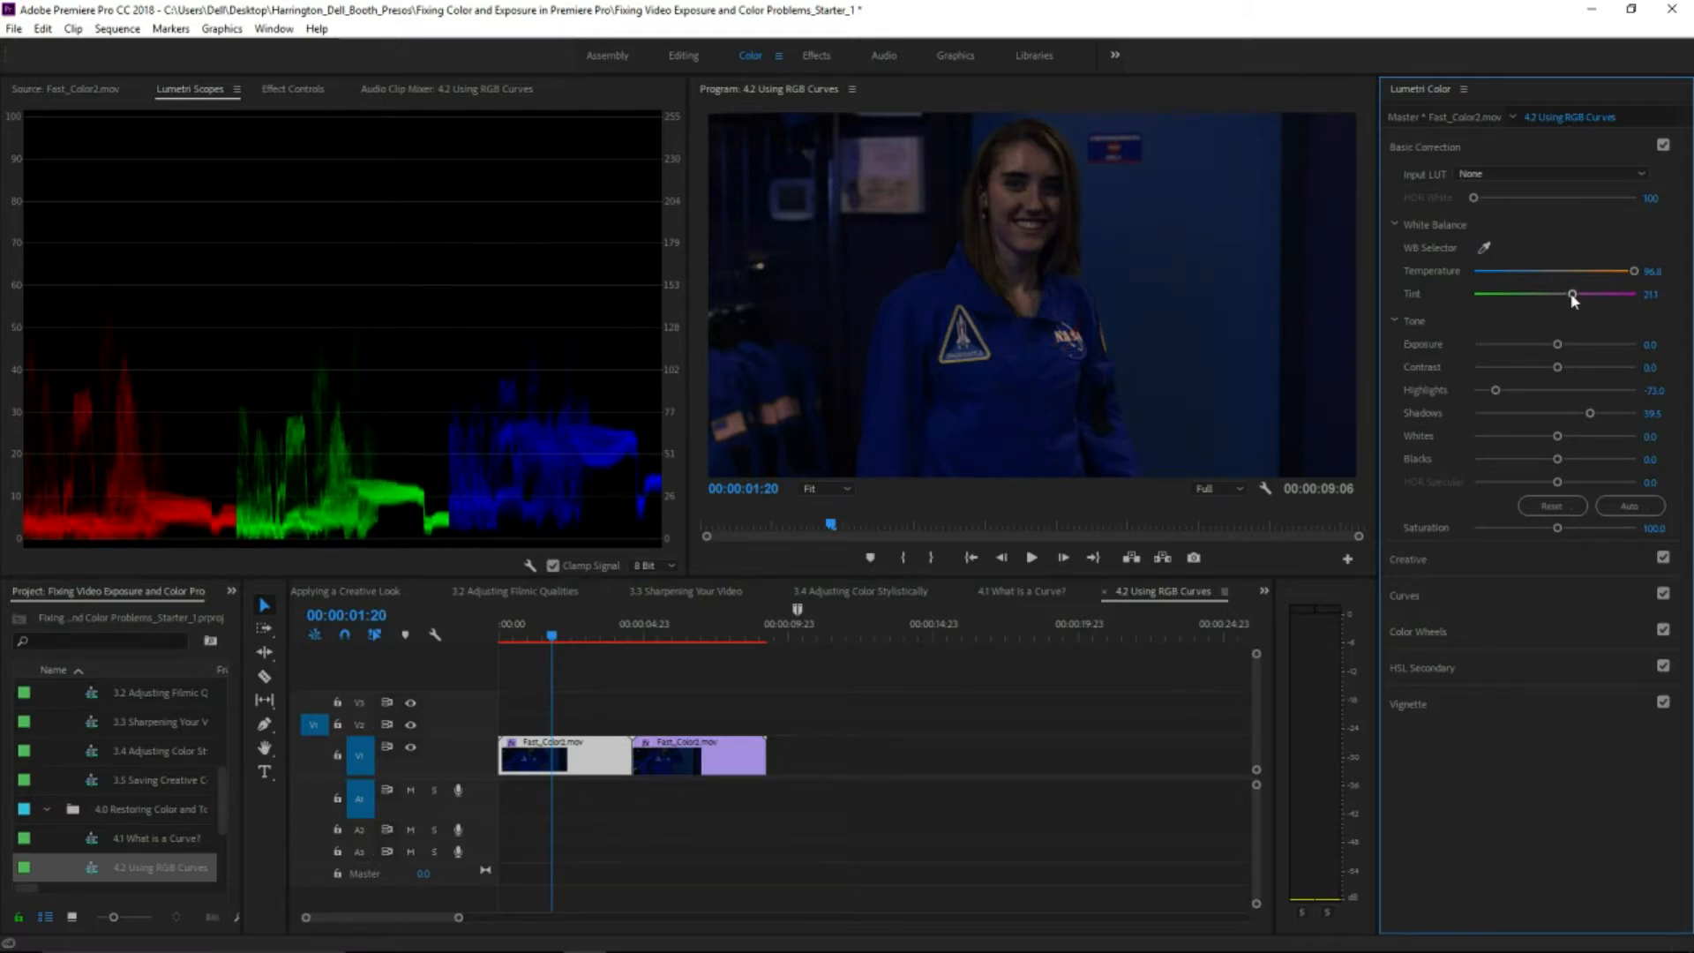
pyautogui.moveTo(1559, 345); pyautogui.dragTo(1616, 348)
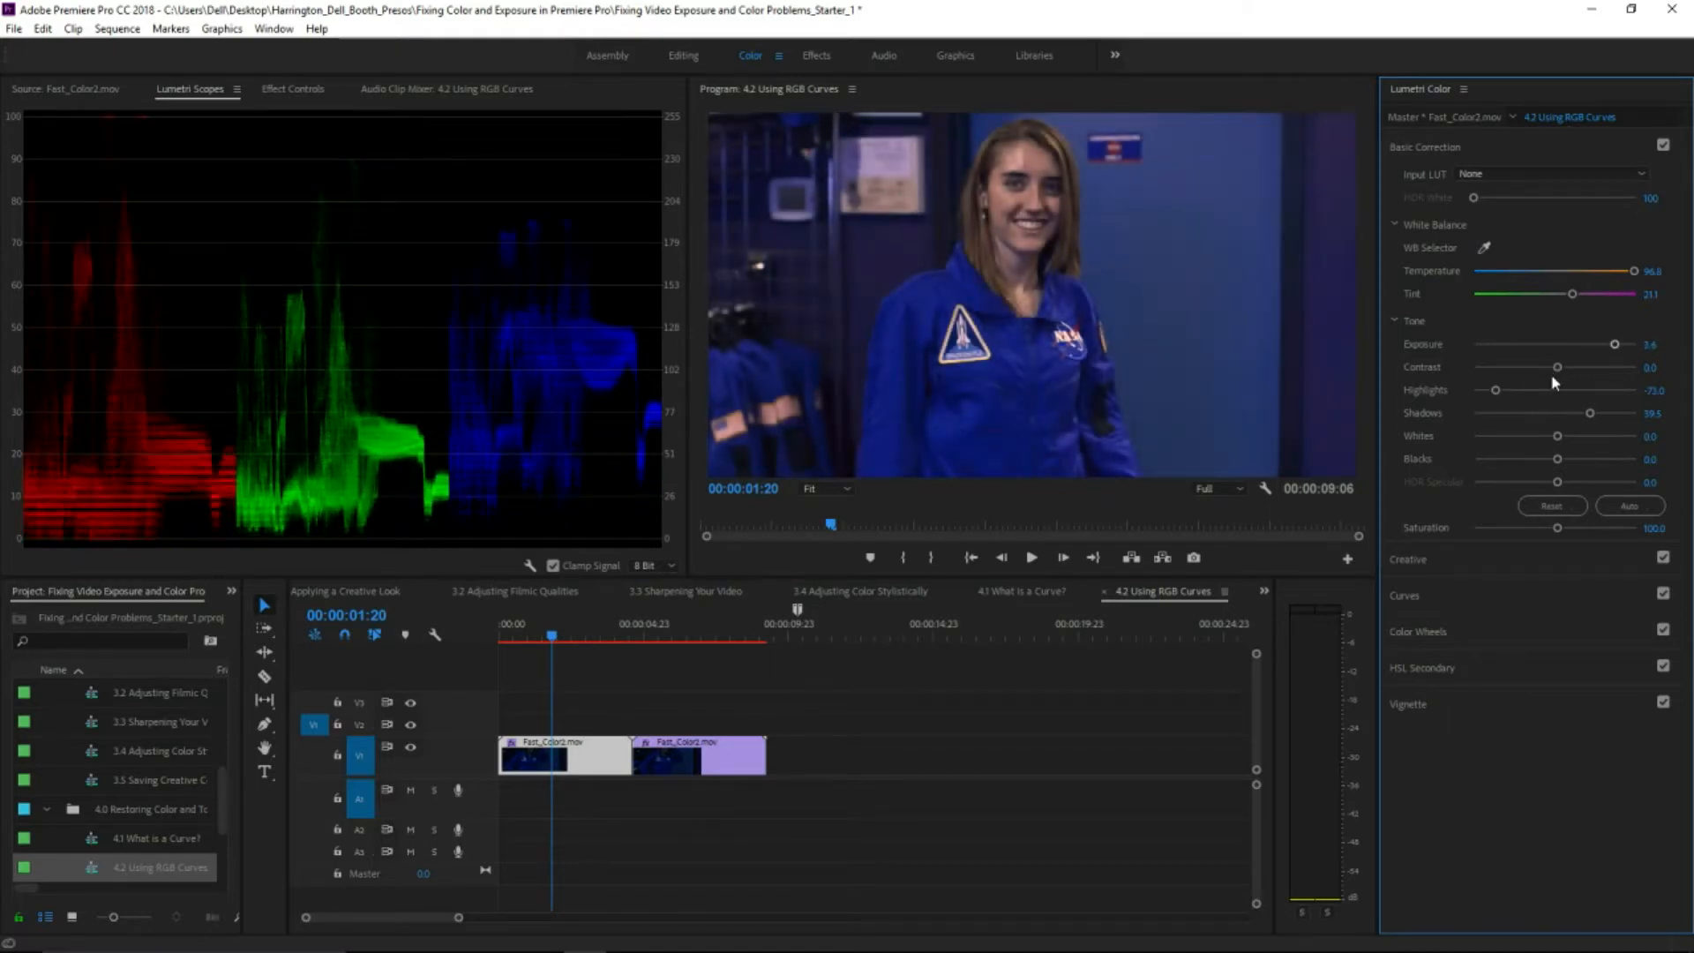
pyautogui.moveTo(1590, 413)
pyautogui.mouseDown()
pyautogui.moveTo(1604, 415)
pyautogui.moveTo(1587, 415)
pyautogui.mouseUp()
# - Reduce the clip's creative Vibrance to about -49 and raise its creative Saturation to about 144
pyautogui.click(1528, 564)
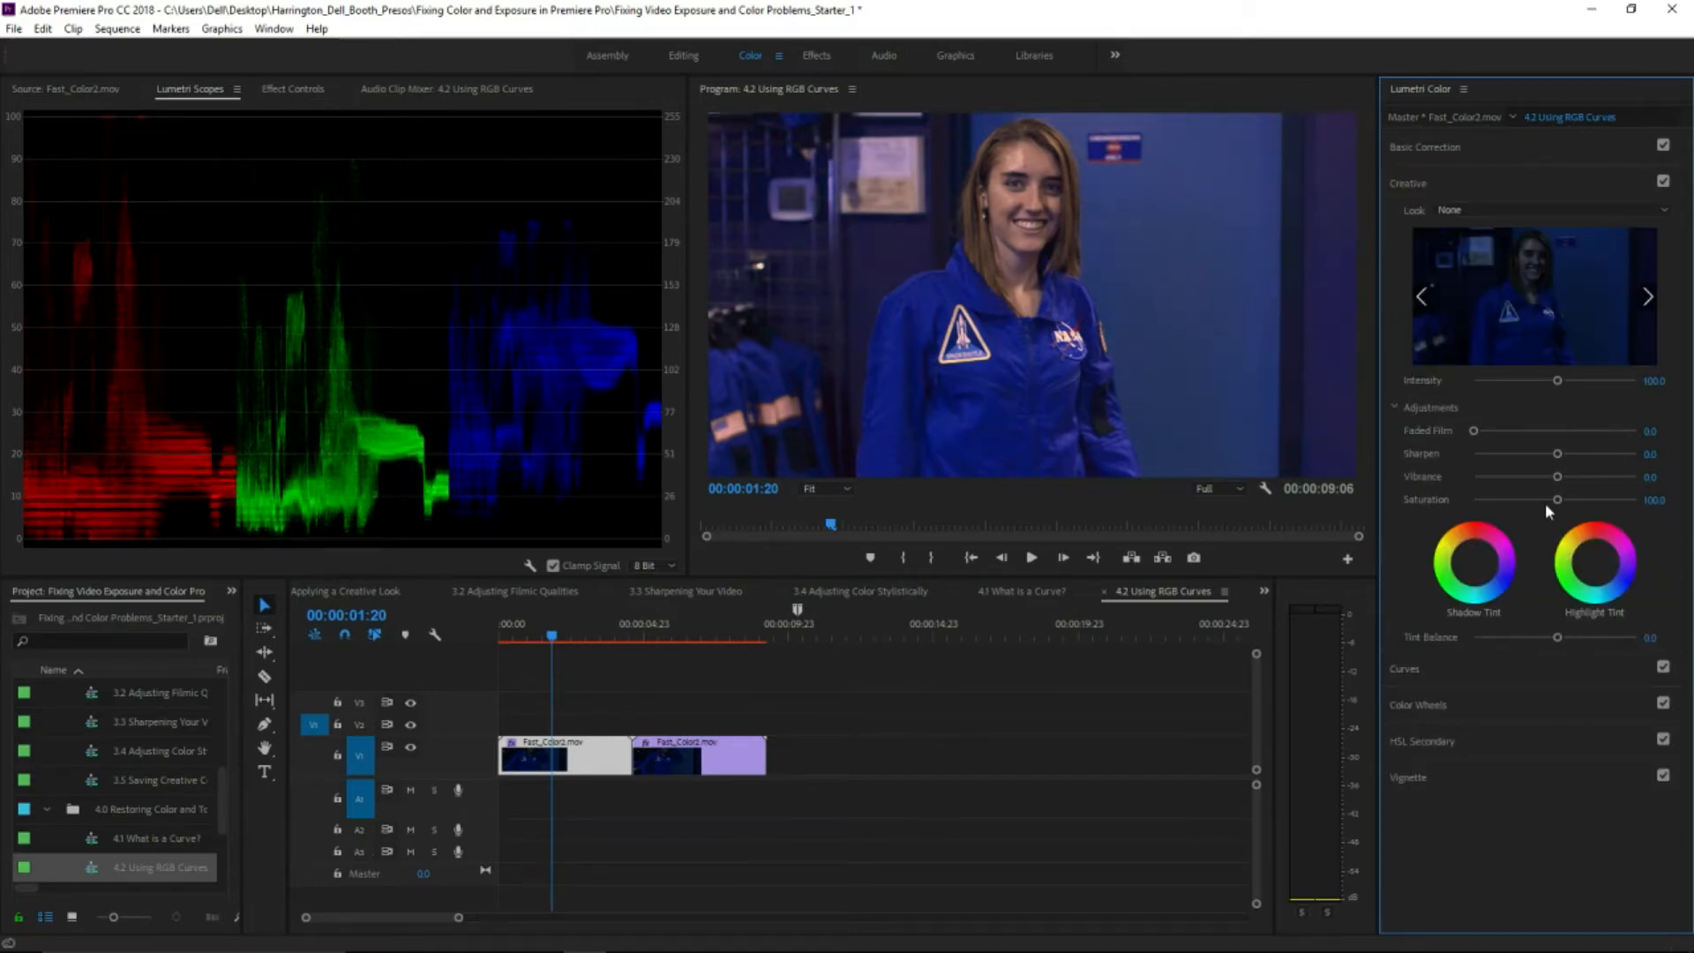
pyautogui.moveTo(1558, 479); pyautogui.dragTo(1541, 480)
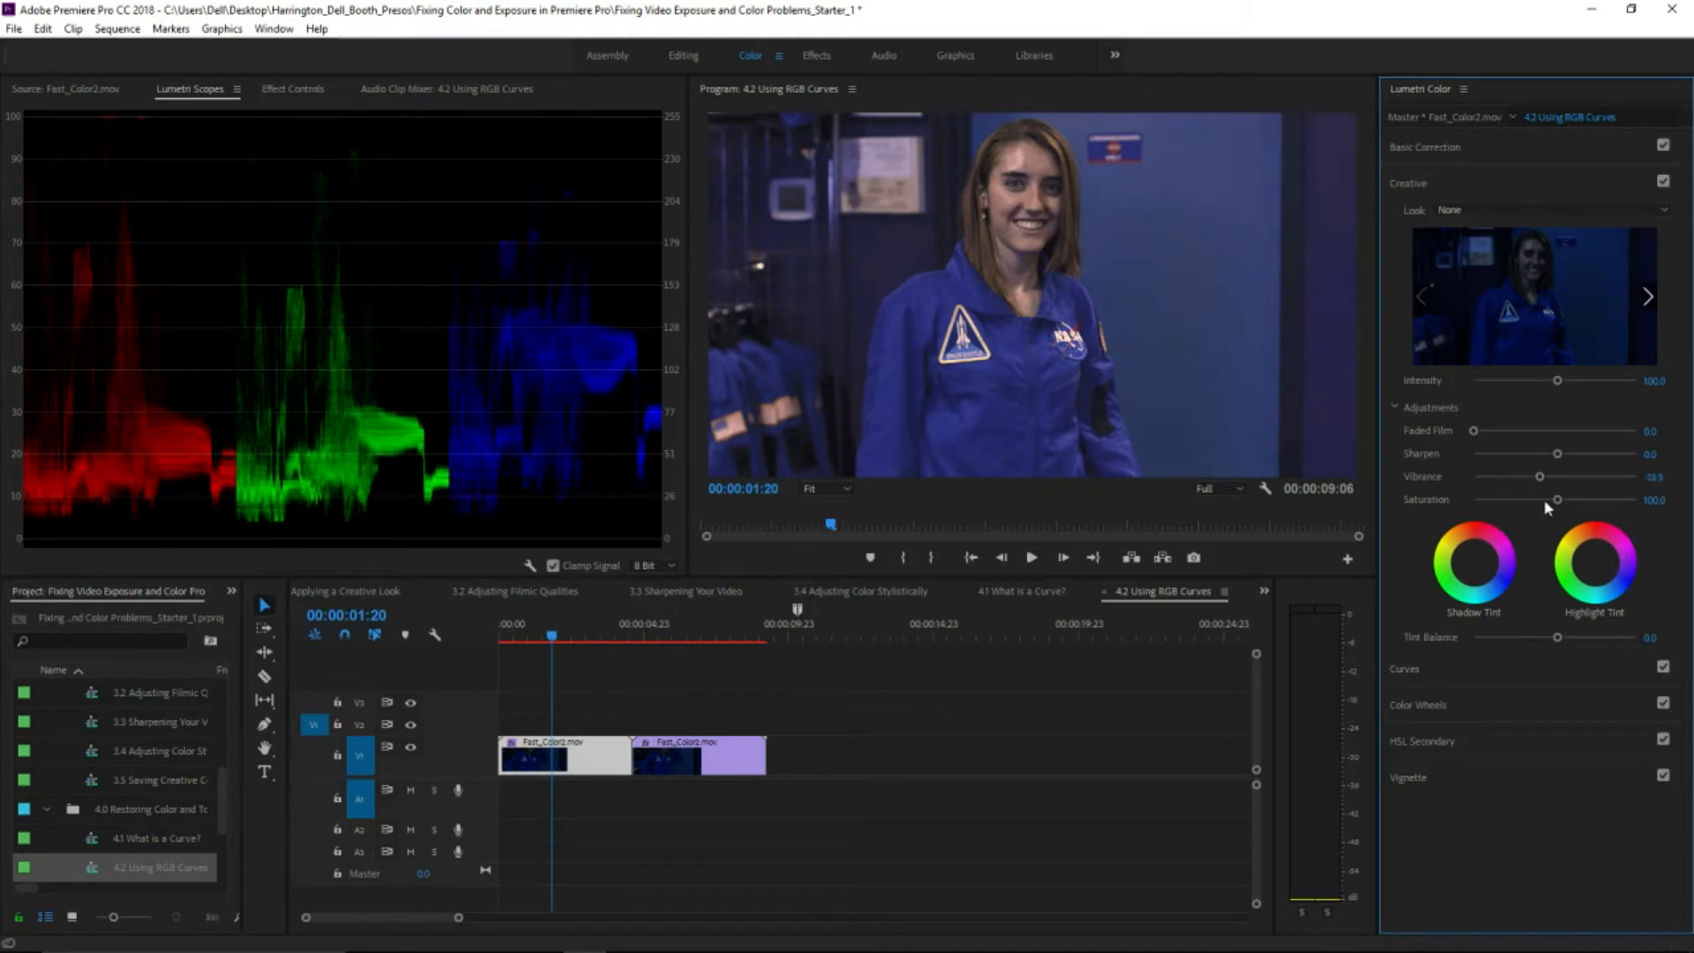
pyautogui.moveTo(1541, 481); pyautogui.dragTo(1592, 507)
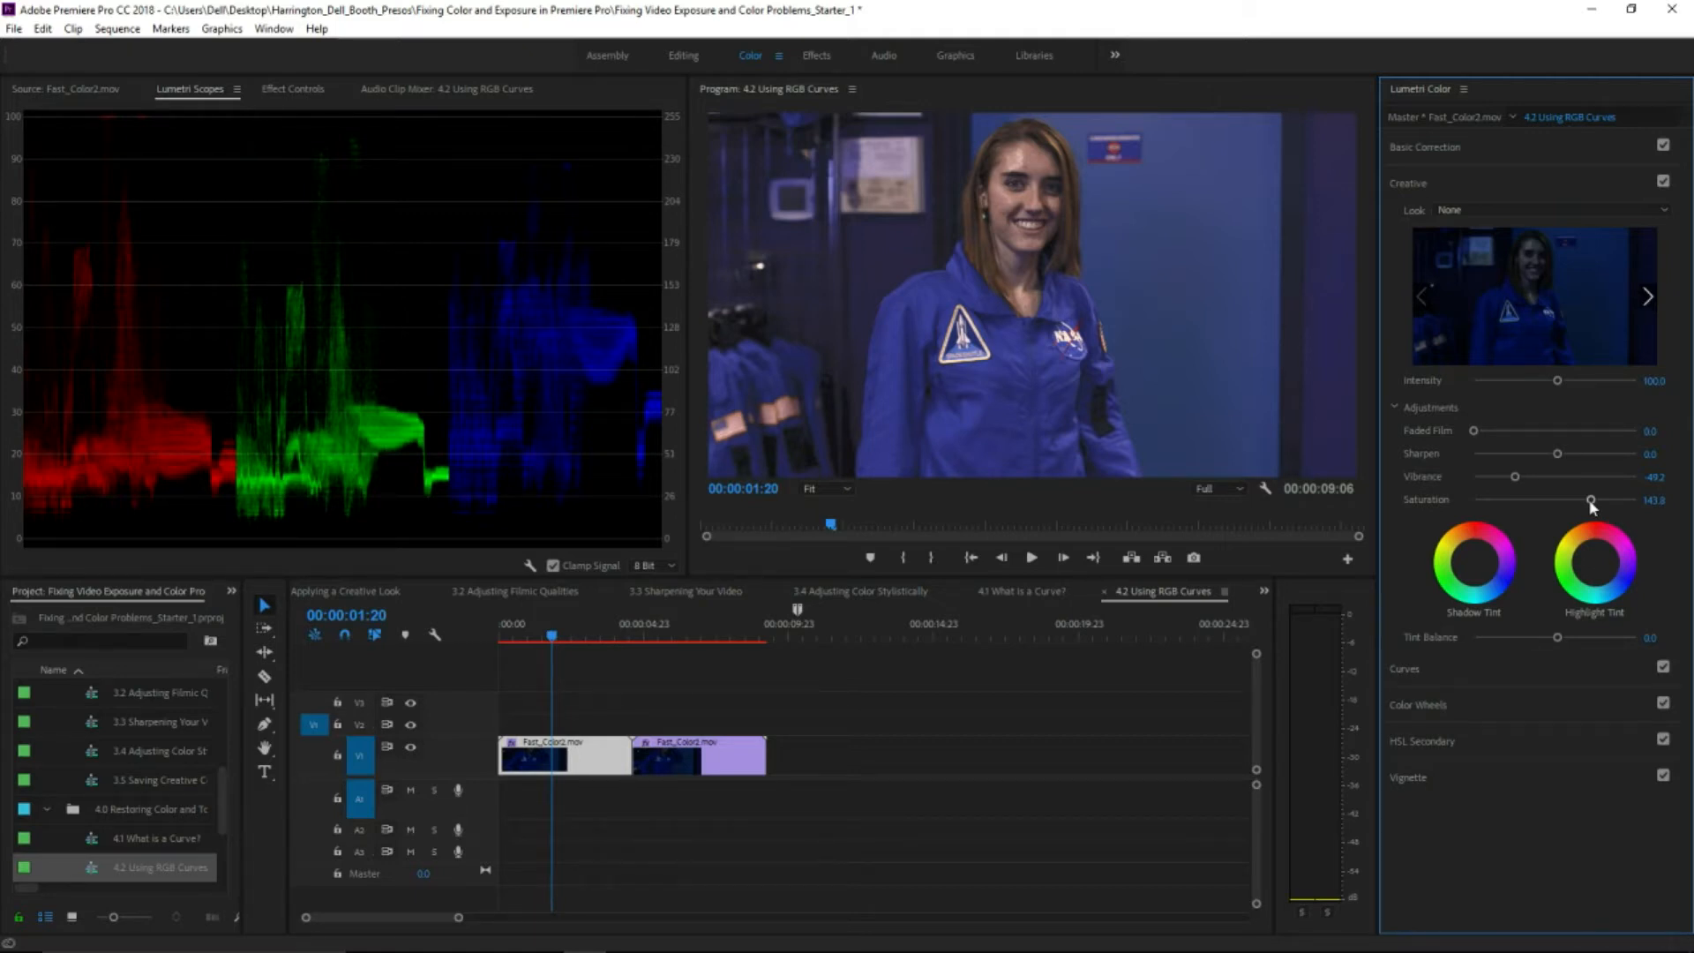
# - Browse the creative look previews and apply the Kodak 5205 Fuji 3510 (by Adobe) look to the clip
pyautogui.click(1649, 305)
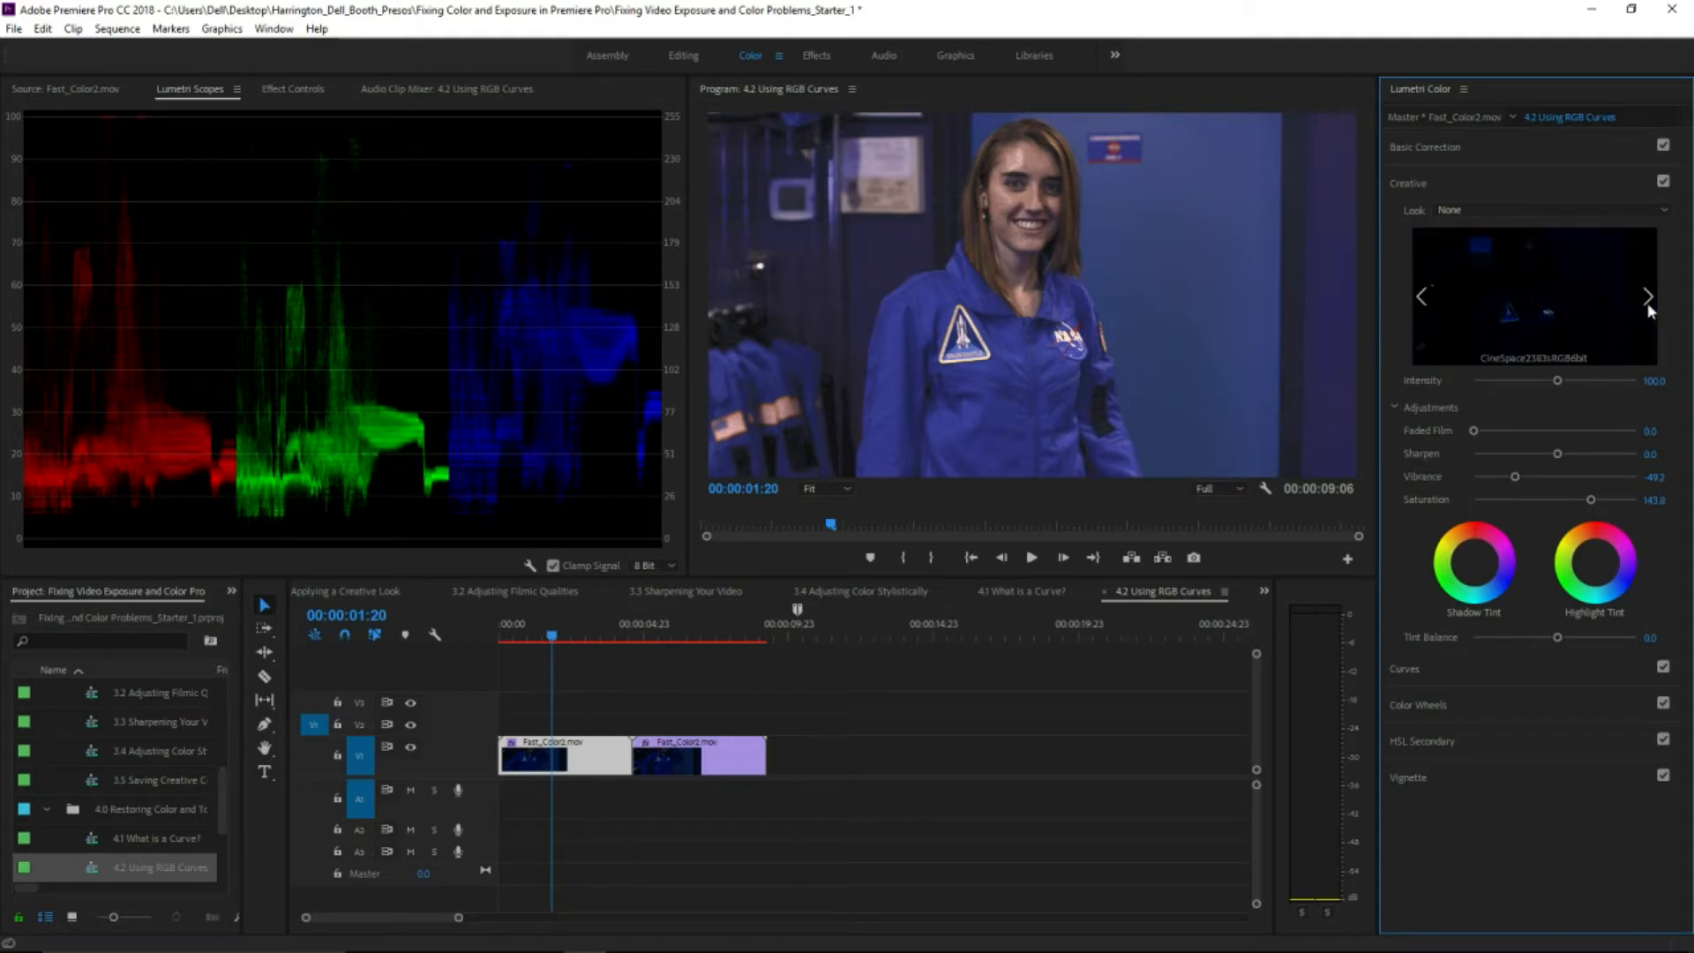
pyautogui.click(1648, 305)
pyautogui.click(1648, 304)
pyautogui.click(1648, 304)
pyautogui.click(1648, 304)
pyautogui.click(1648, 305)
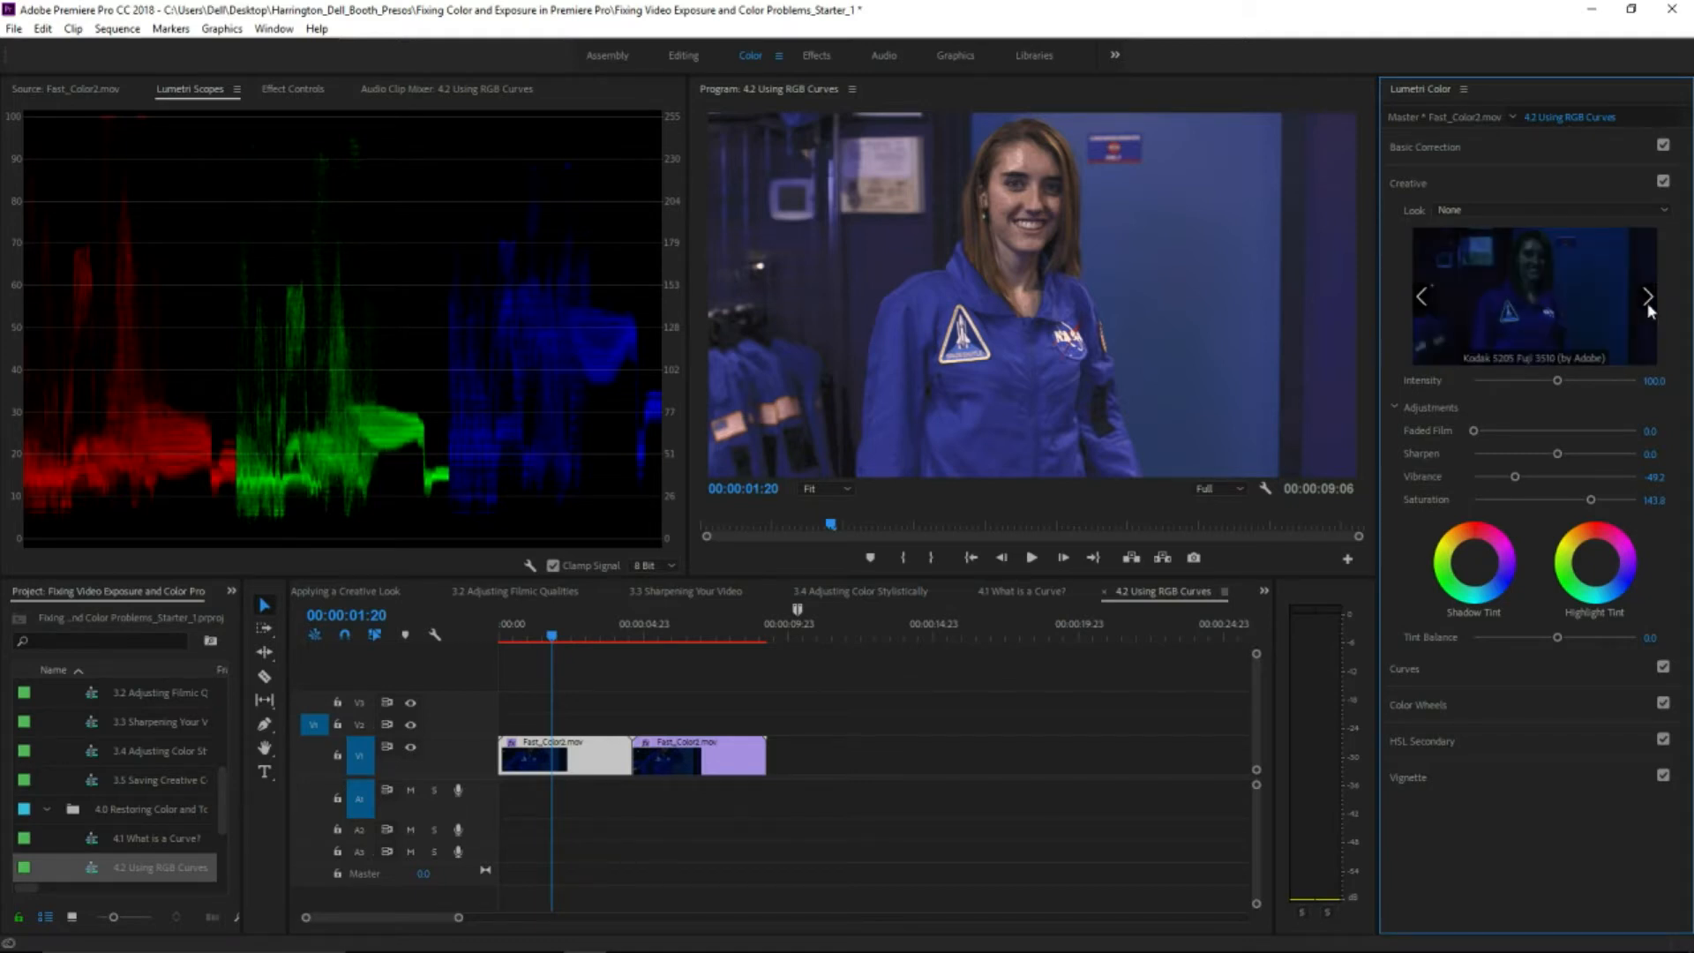
pyautogui.click(1586, 310)
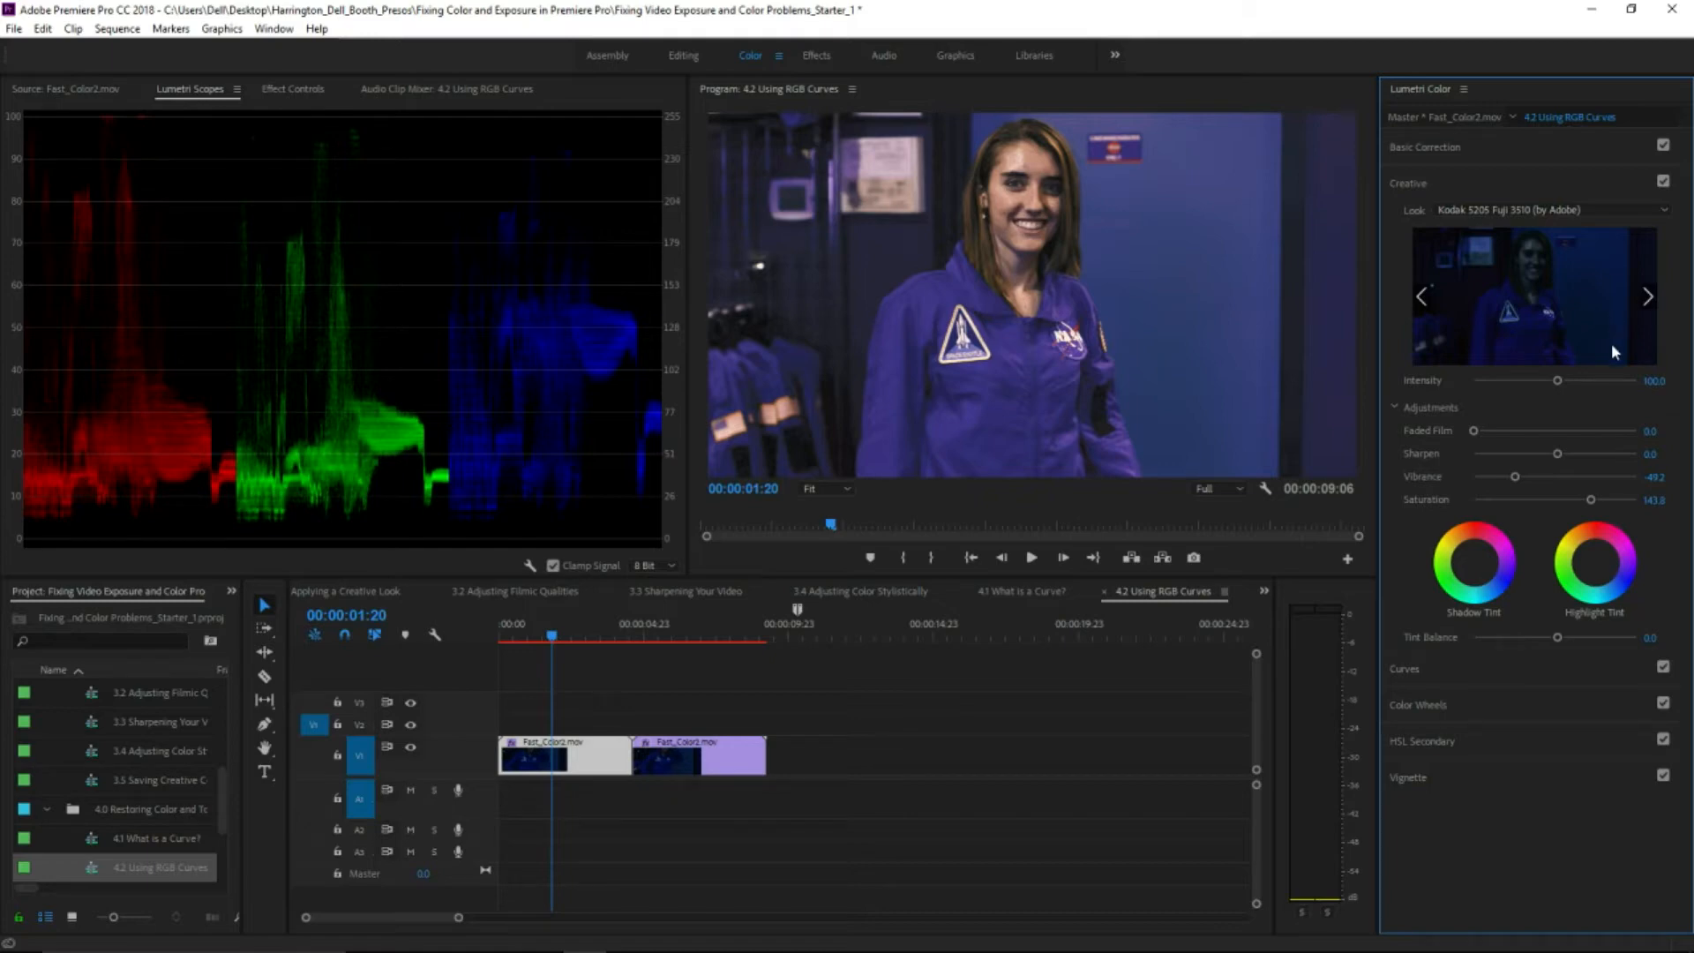
# - Open the 4.3 Using Hue Saturation Curves sequence, followed by 4.4 Balancing Color with Color Wheels
pyautogui.moveTo(221, 799); pyautogui.dragTo(223, 836)
pyautogui.doubleClick(98, 807)
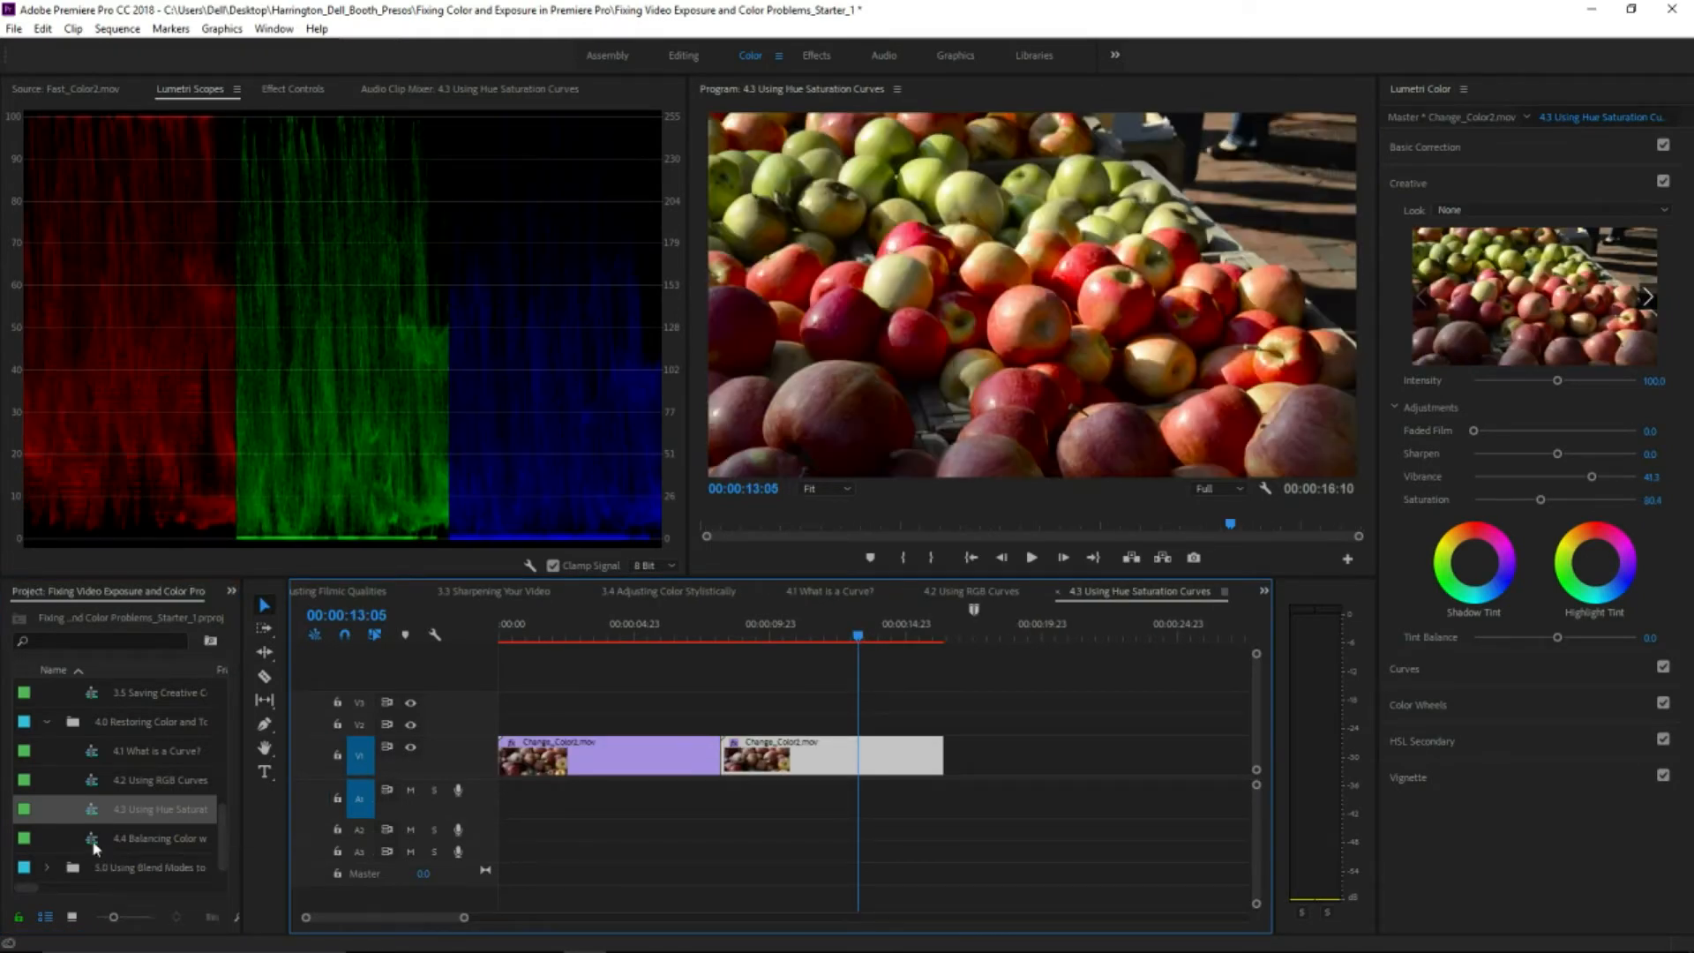
pyautogui.doubleClick(99, 839)
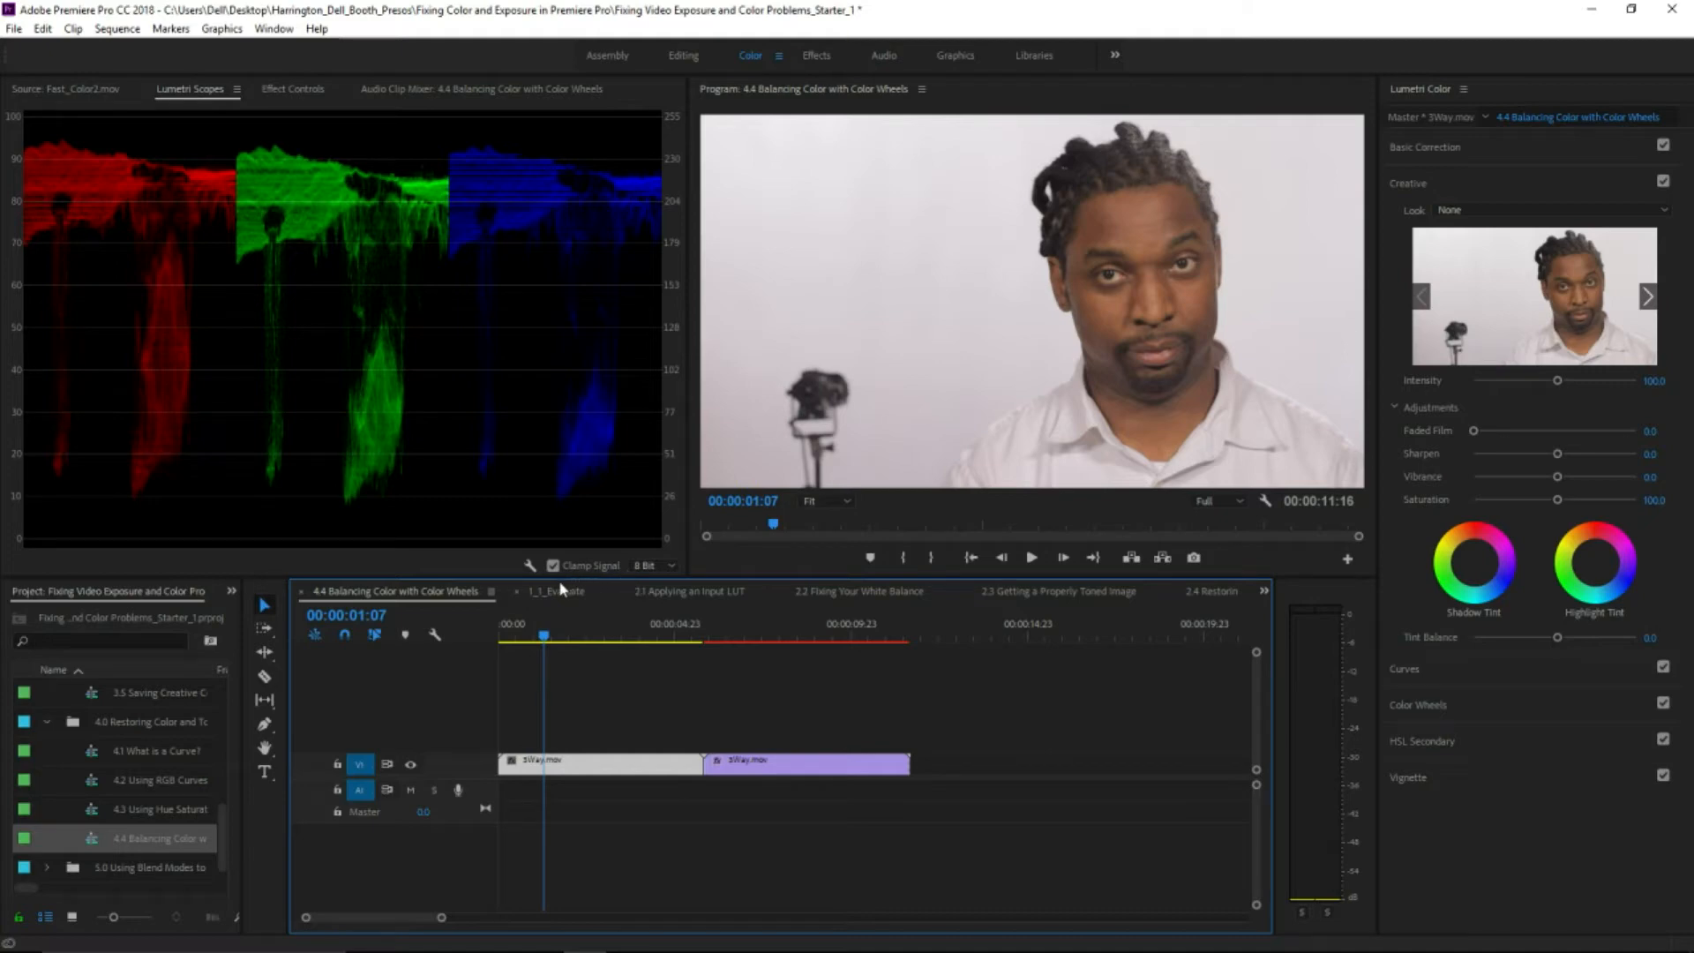
# - Add the Vectorscope YUV beside the RGB parade in the Lumetri Scopes
pyautogui.rightClick(533, 563)
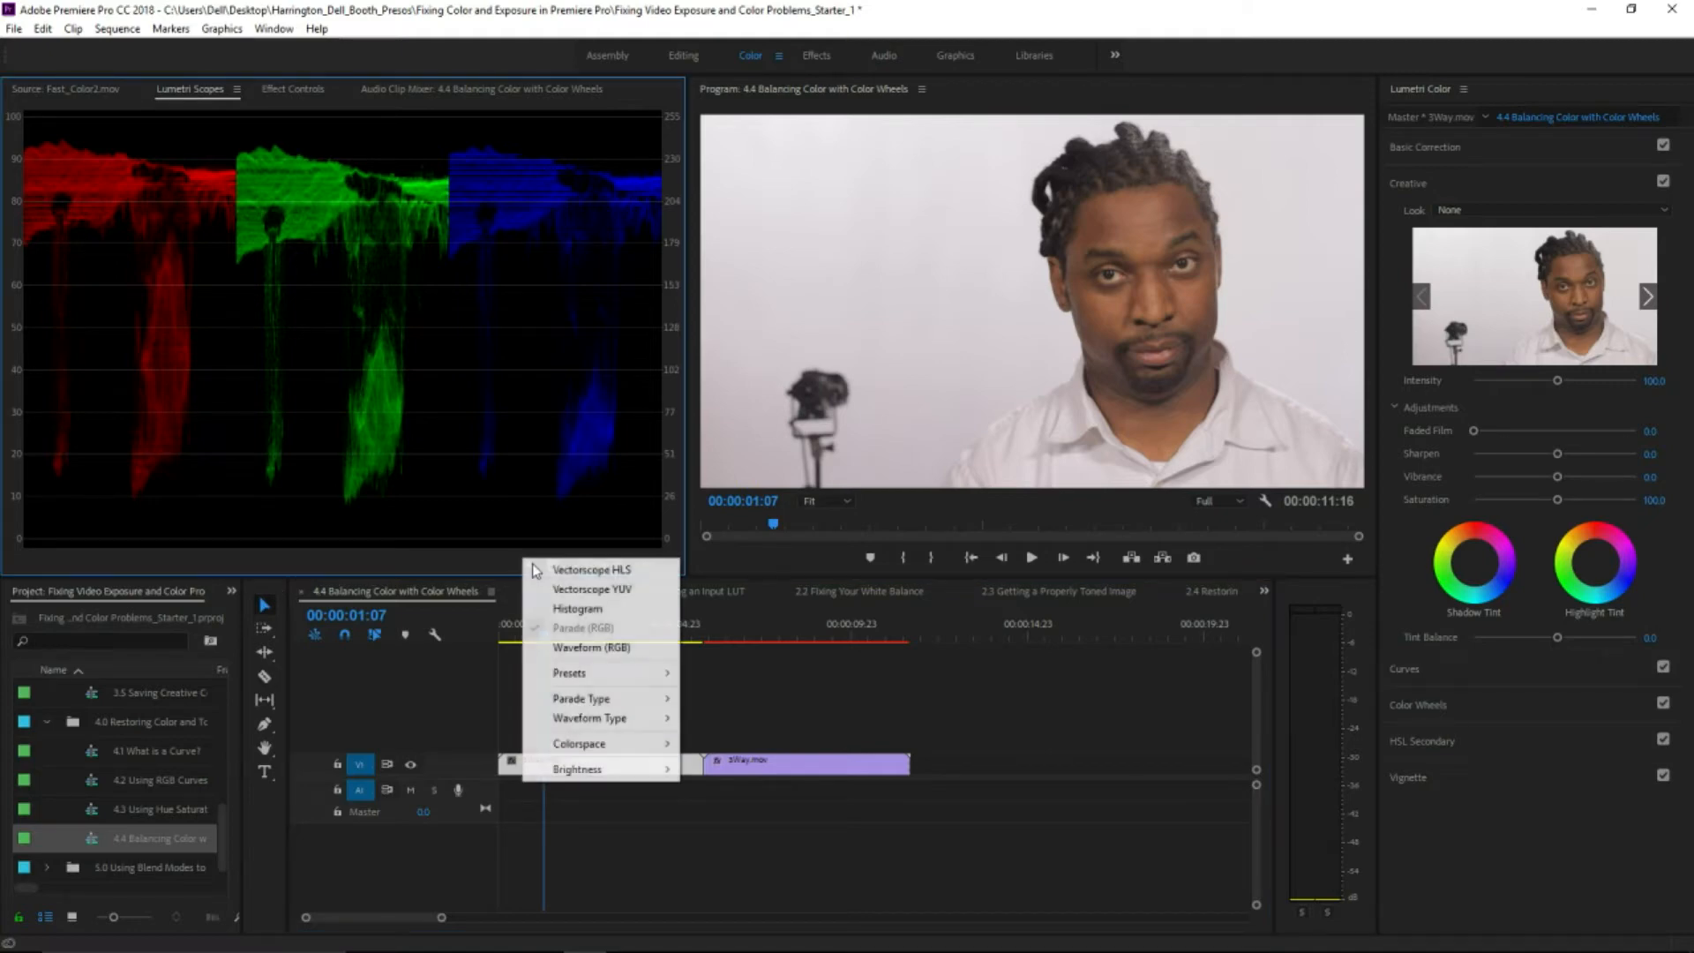
pyautogui.click(569, 593)
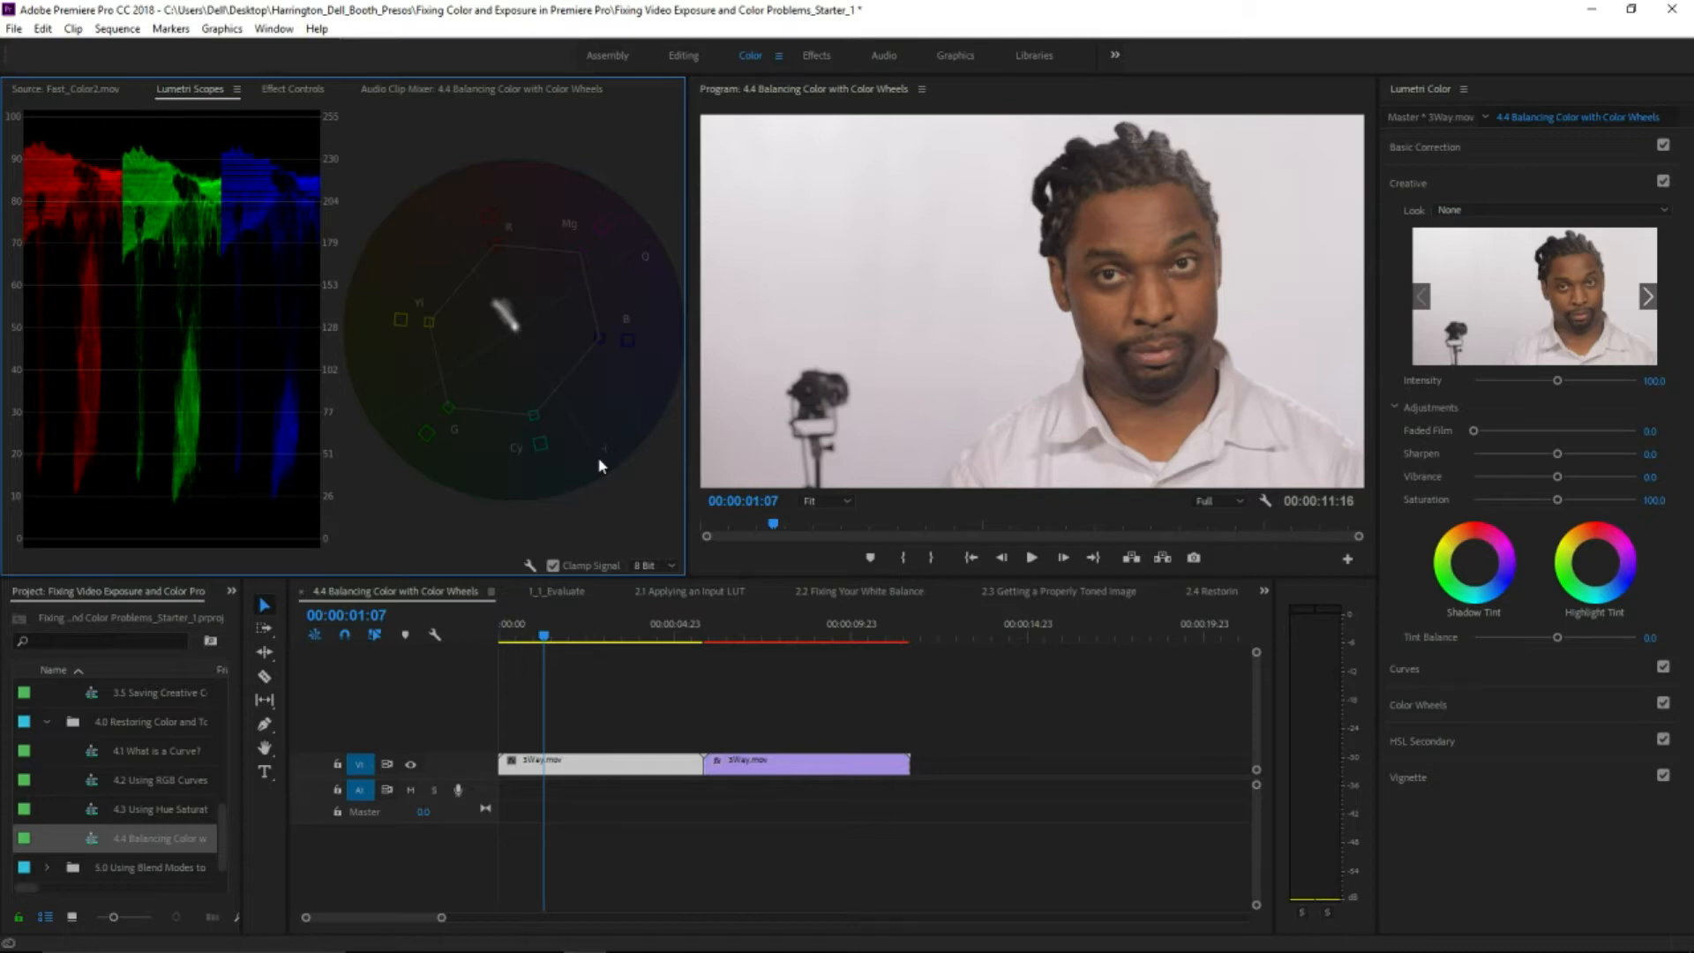
pyautogui.click(569, 746)
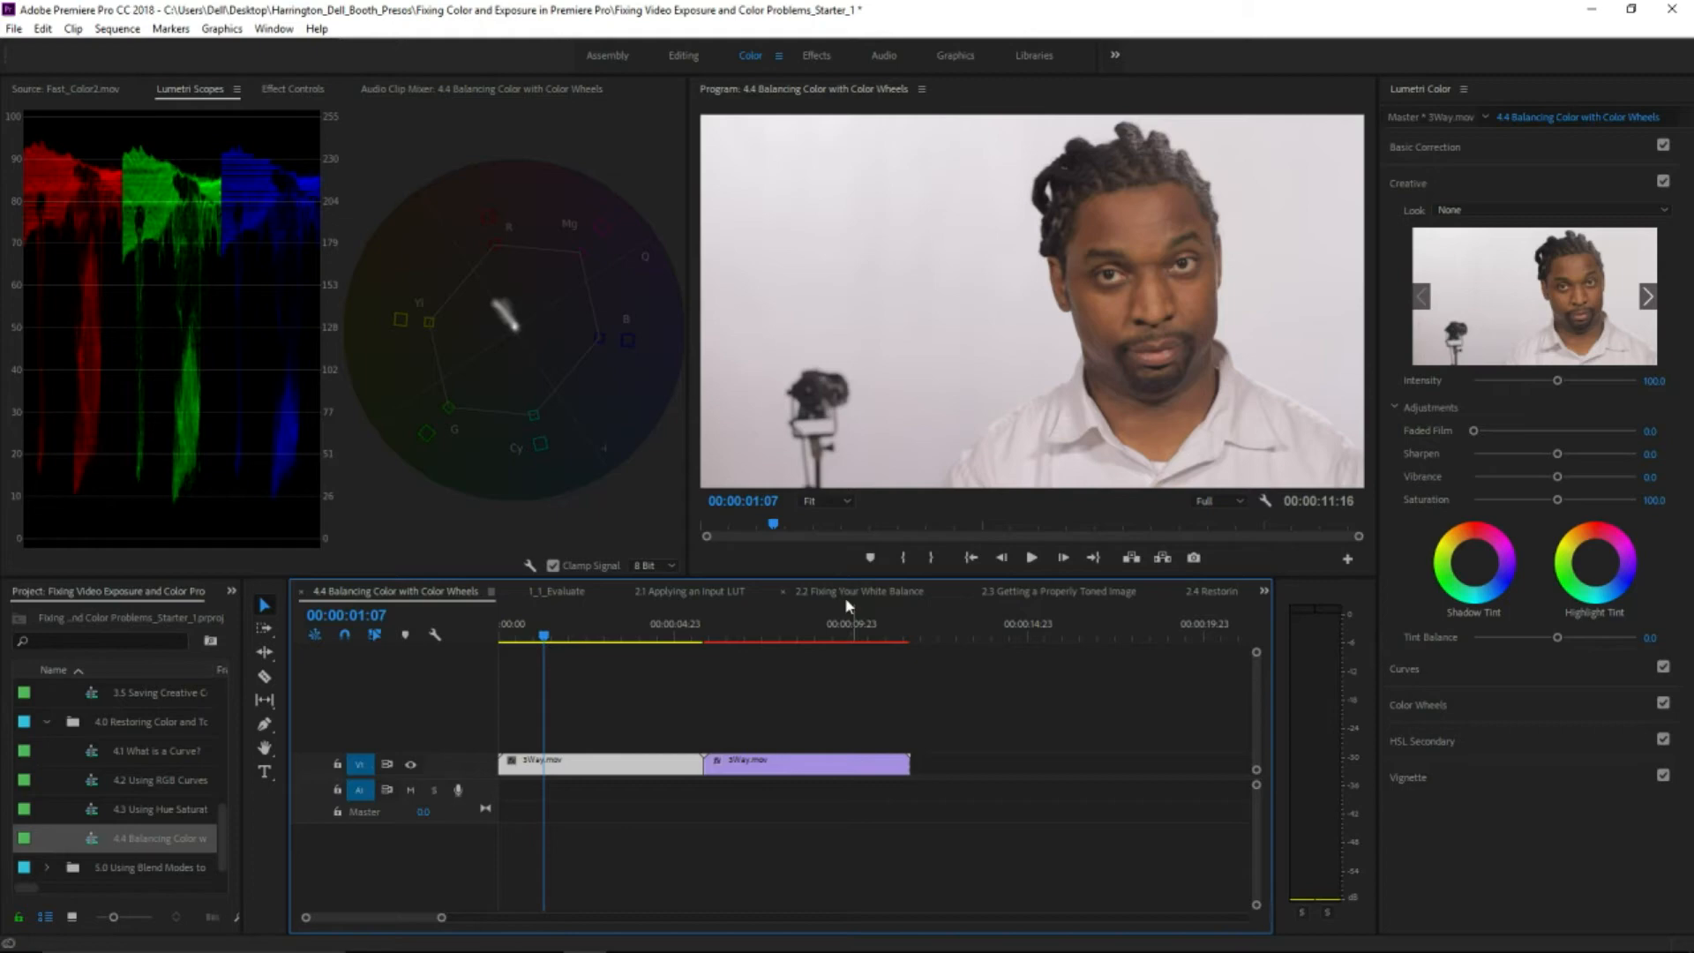
# - Set the first 3Way.mov clip's basic Saturation to about 170, Temperature to about -26.5 and Tint to about 2.6
pyautogui.click(1472, 149)
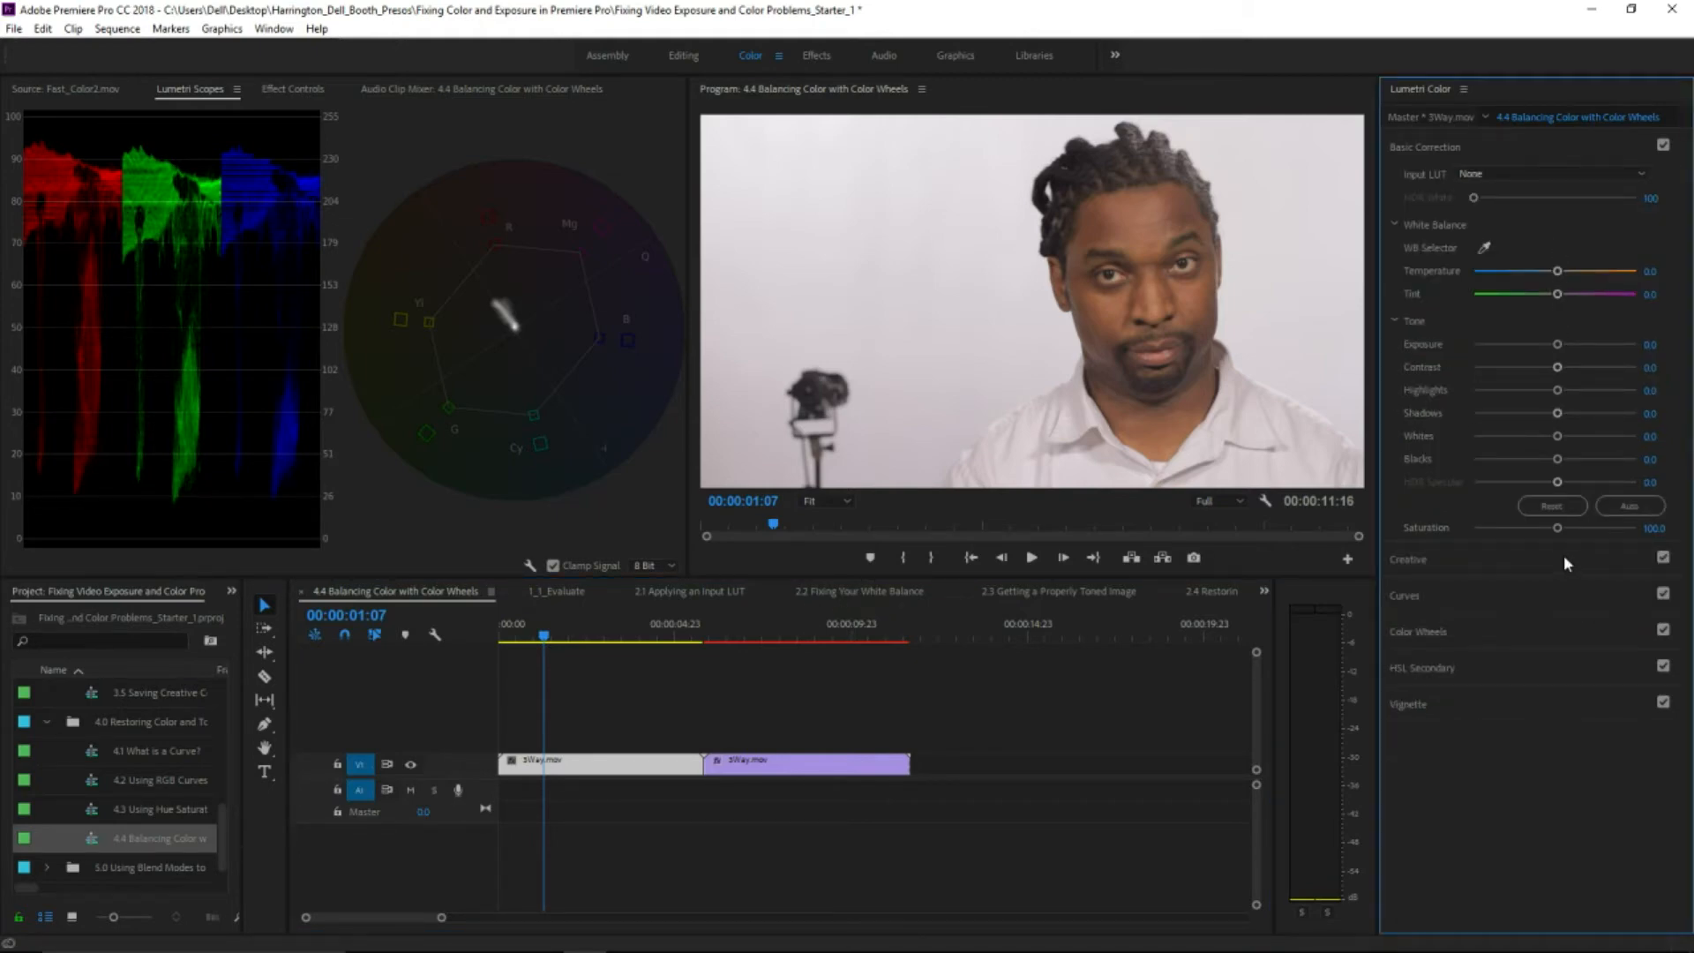
pyautogui.moveTo(1562, 531); pyautogui.dragTo(1612, 535)
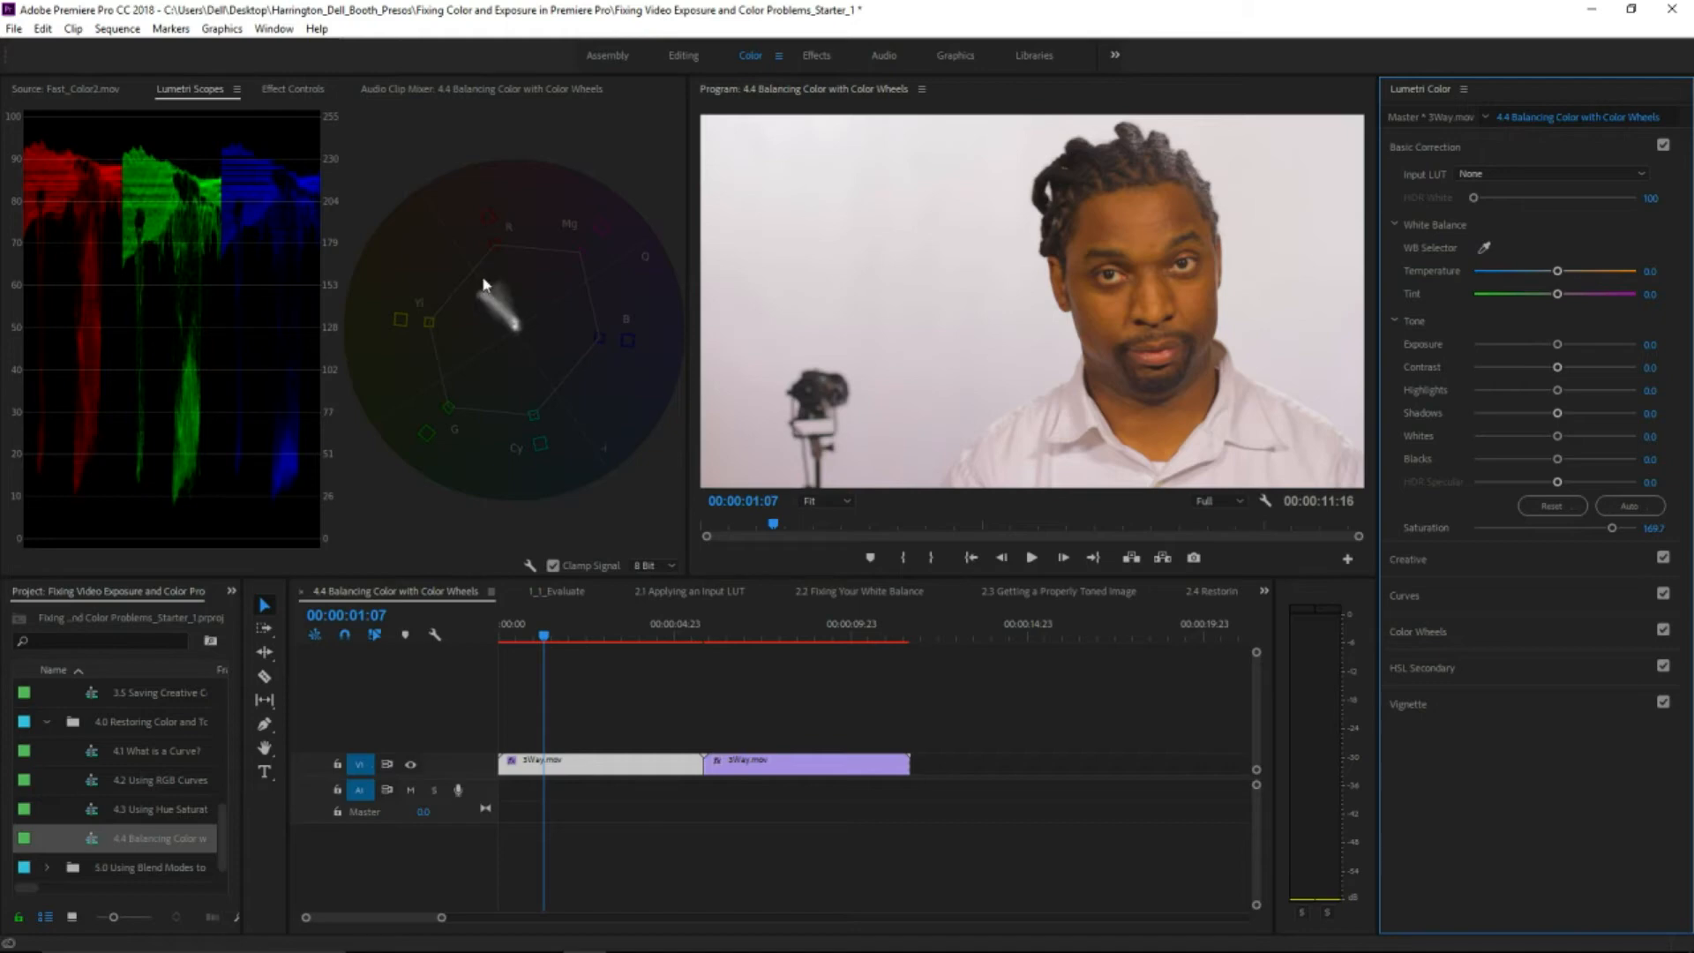
pyautogui.moveTo(1557, 271); pyautogui.dragTo(1579, 279)
pyautogui.moveTo(1564, 277)
pyautogui.mouseDown()
pyautogui.moveTo(1528, 277)
pyautogui.moveTo(1561, 302)
pyautogui.mouseUp()
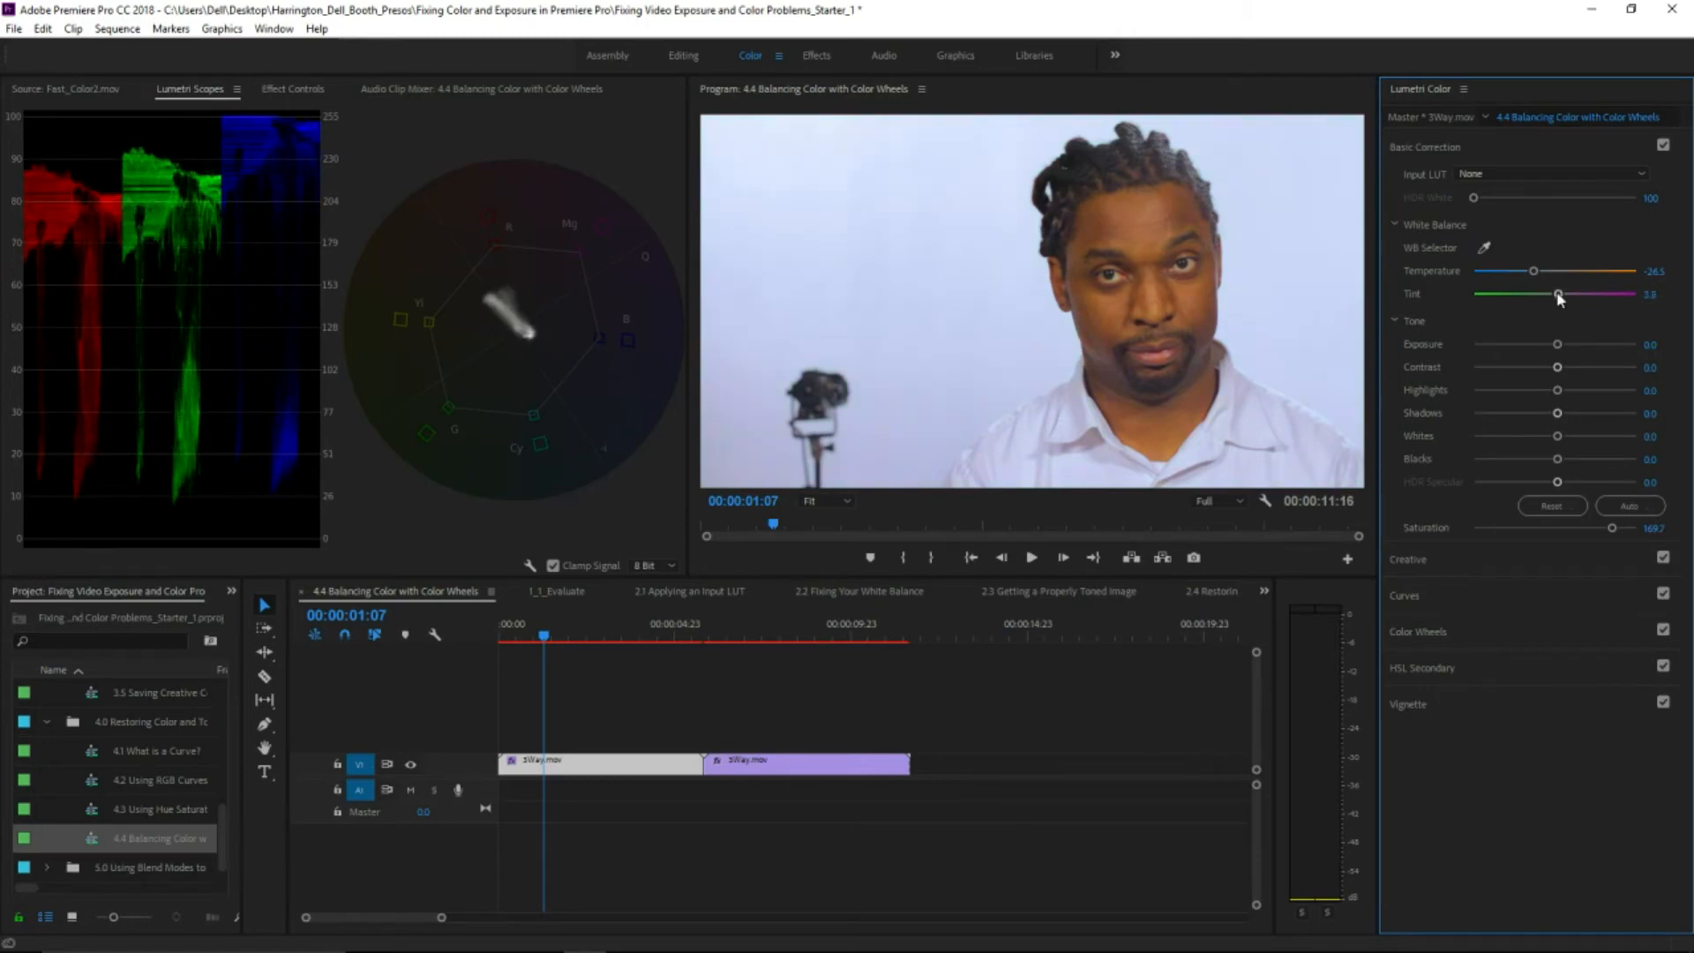
# - Sample the pale background beside the man's face for white balance, and adjust Temperature to -20 and Tint to about -9
pyautogui.click(1485, 248)
pyautogui.click(1286, 285)
pyautogui.click(1485, 248)
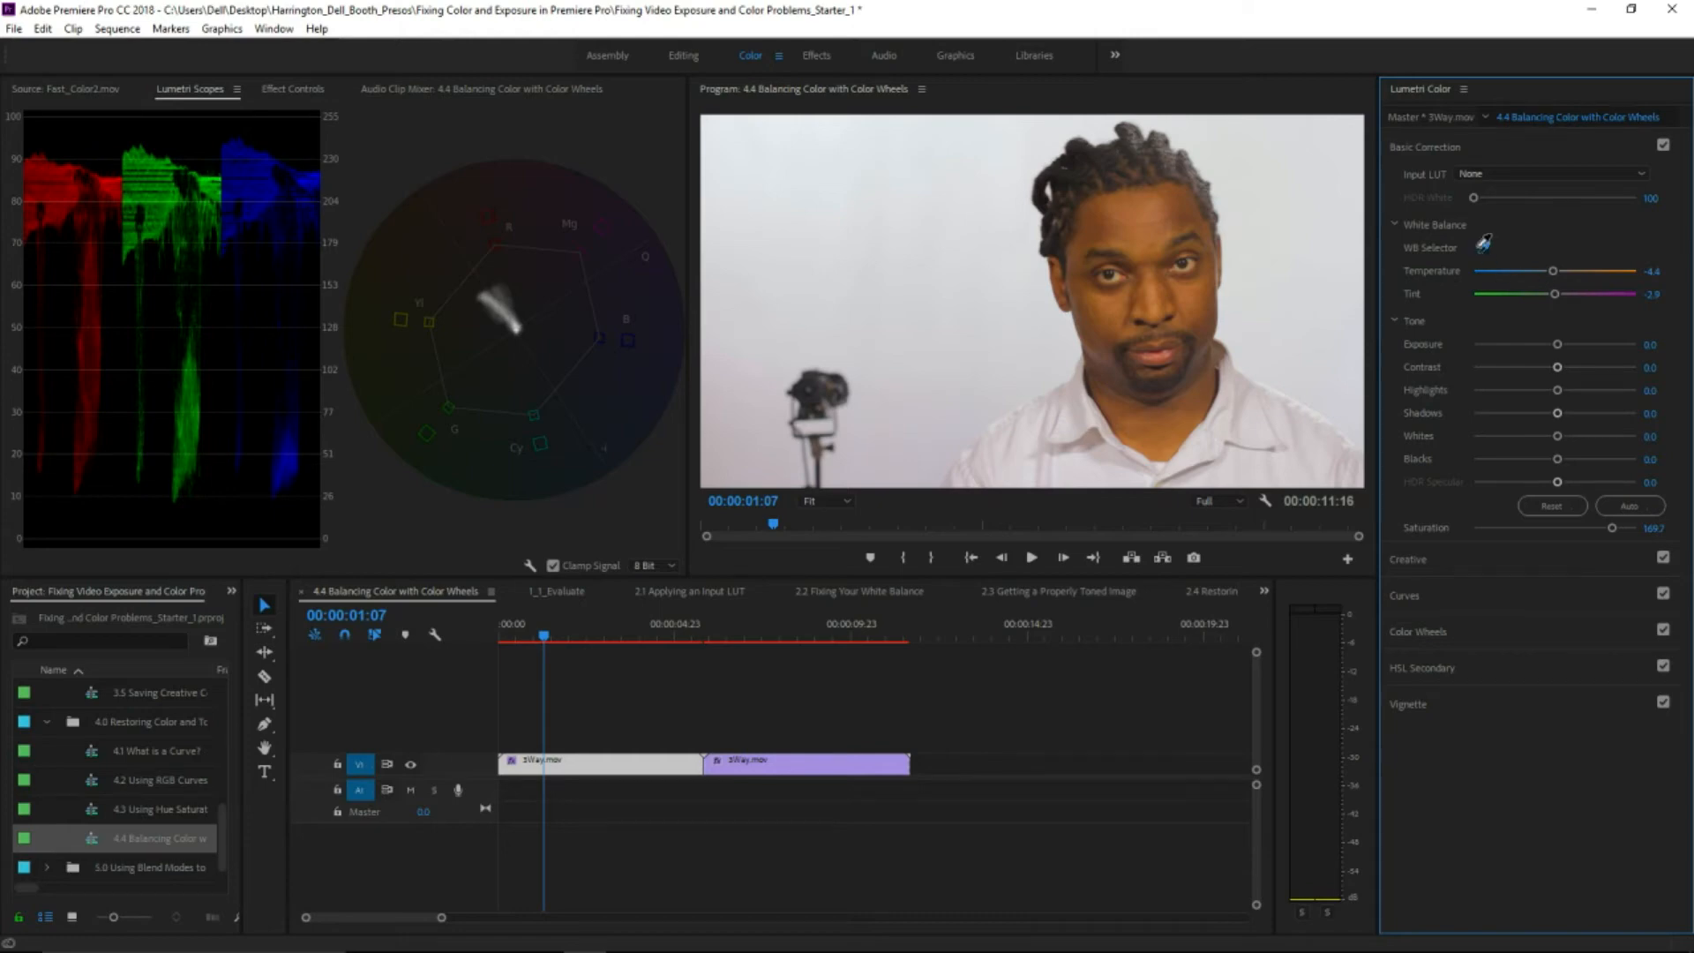
pyautogui.click(1273, 262)
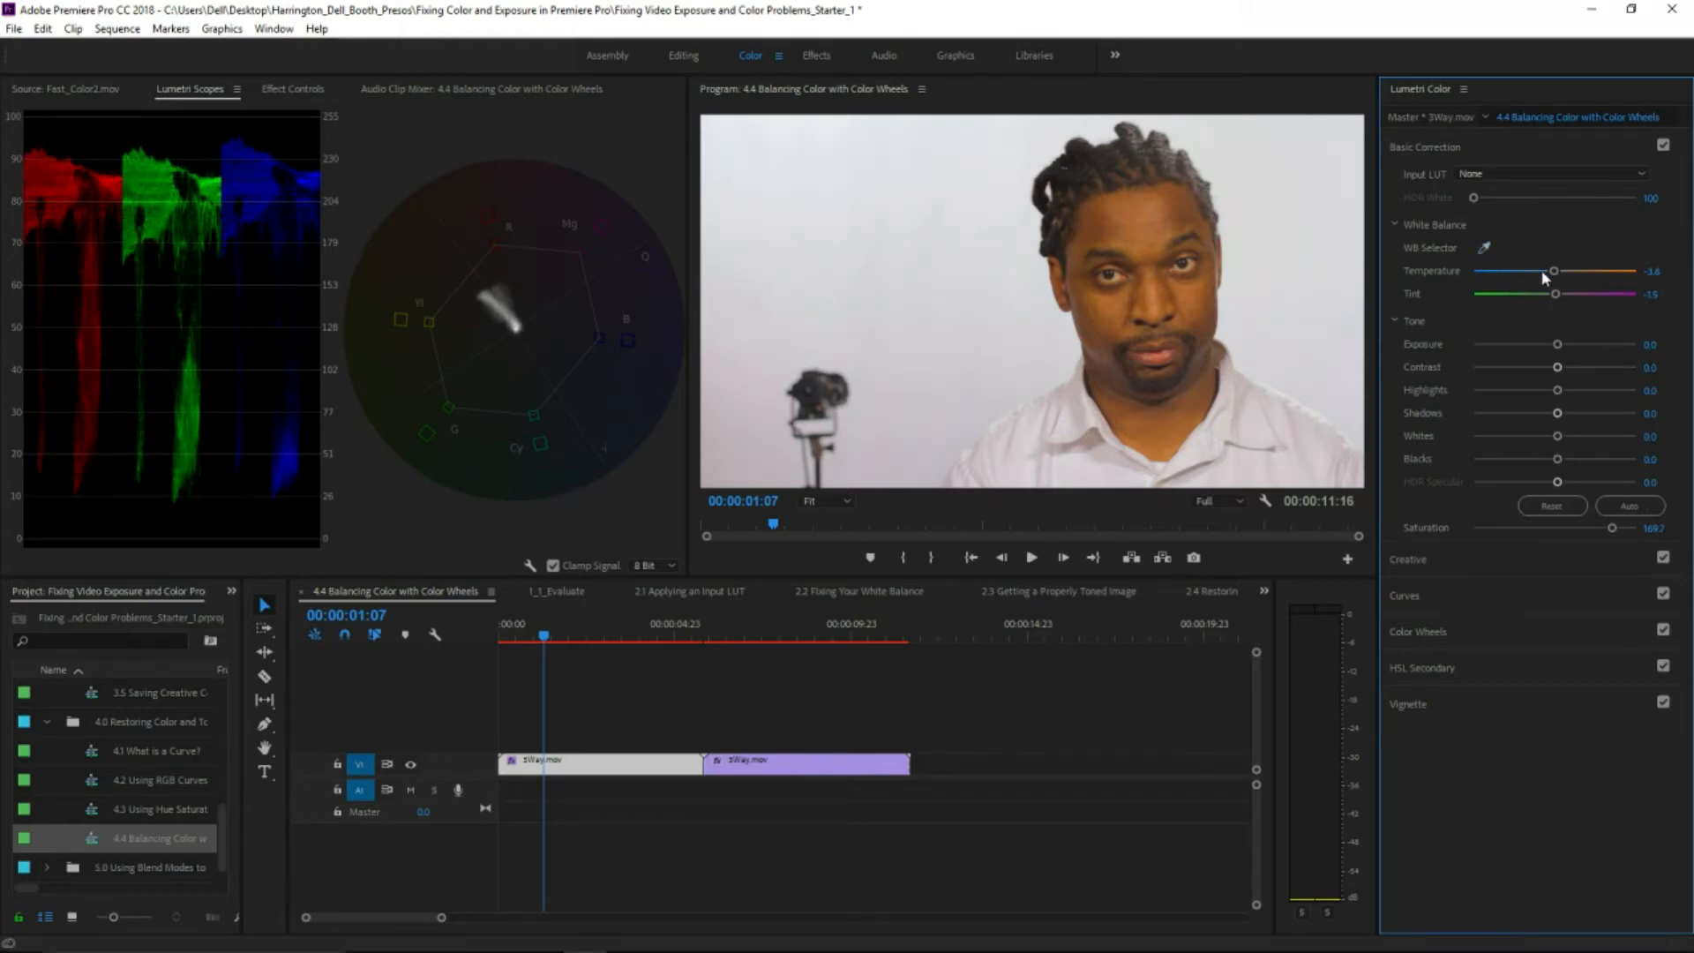
pyautogui.moveTo(1555, 278); pyautogui.dragTo(1540, 280)
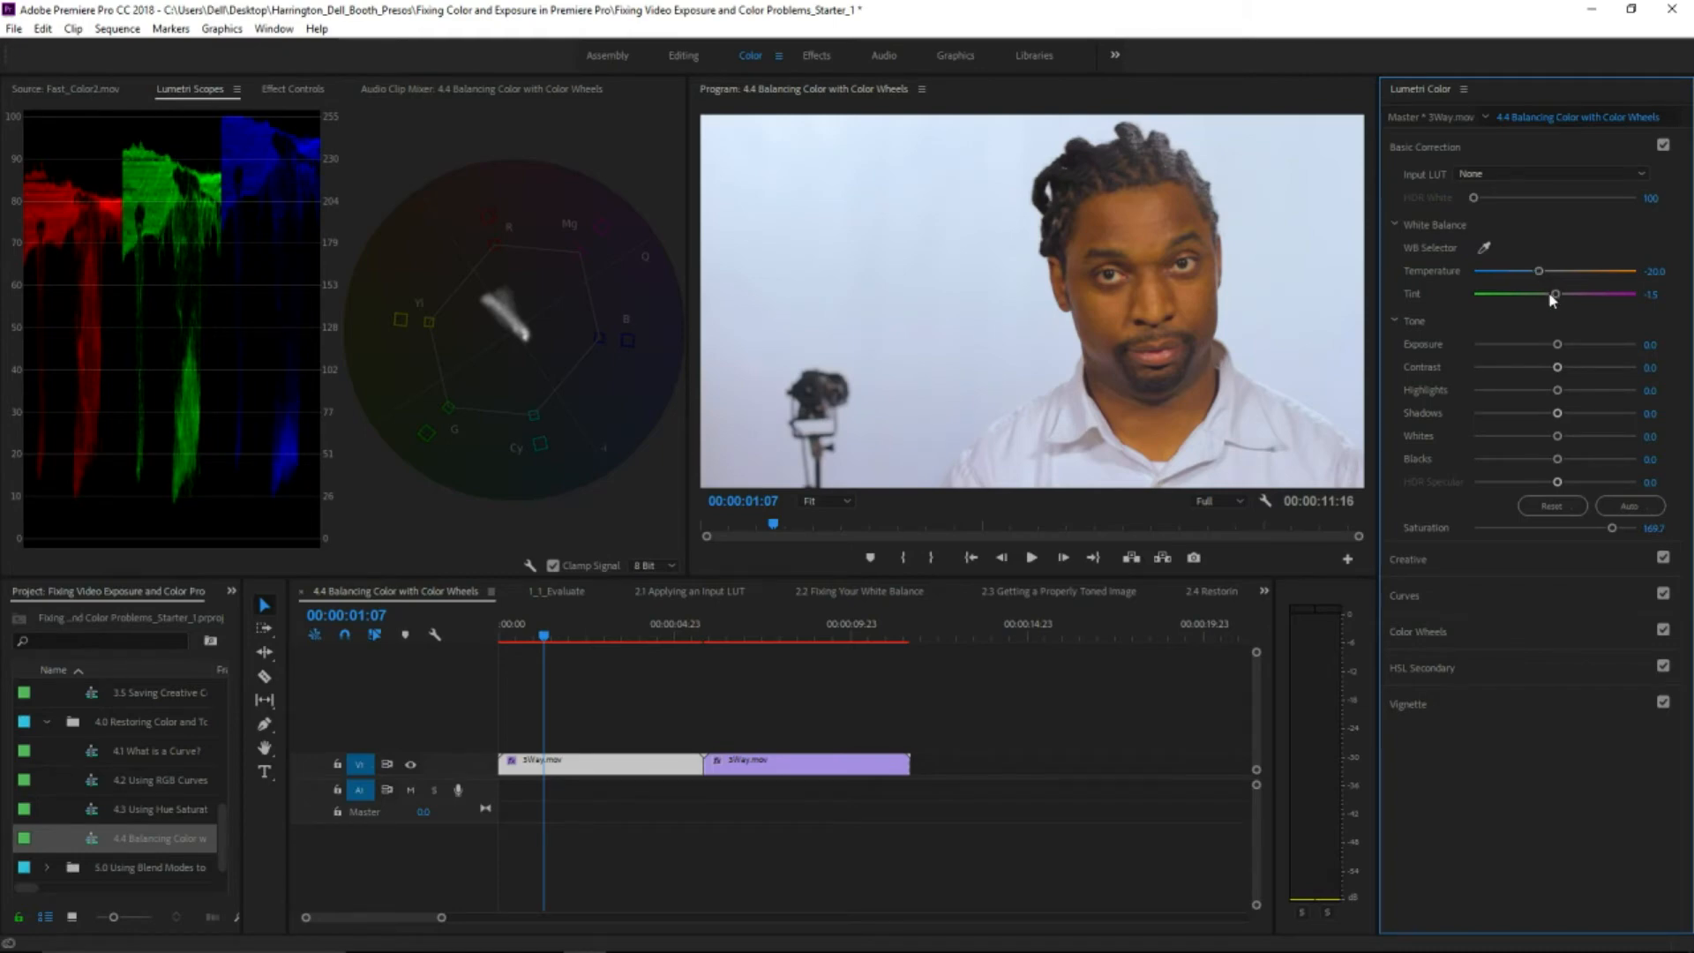
pyautogui.moveTo(1557, 301)
pyautogui.mouseDown()
pyautogui.moveTo(1574, 300)
pyautogui.moveTo(1552, 305)
pyautogui.mouseUp()
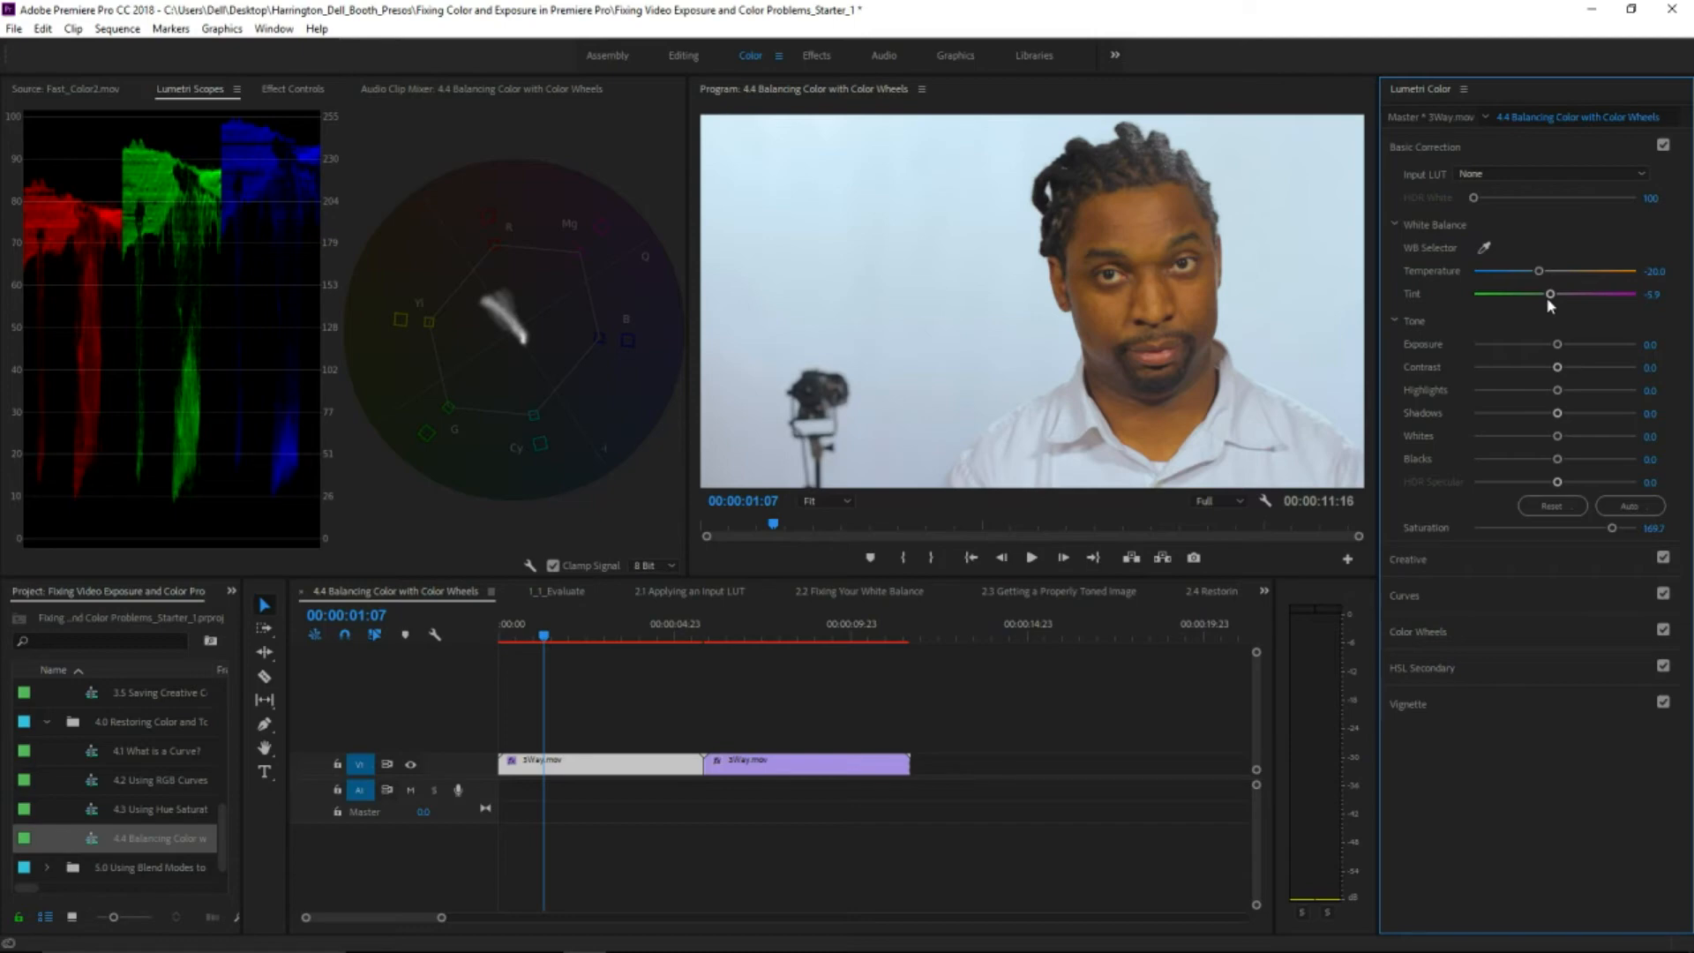
# - Key the man's skin tone in HSL Secondary with two facial color samples and show the mask as Color/Gray
pyautogui.click(1512, 666)
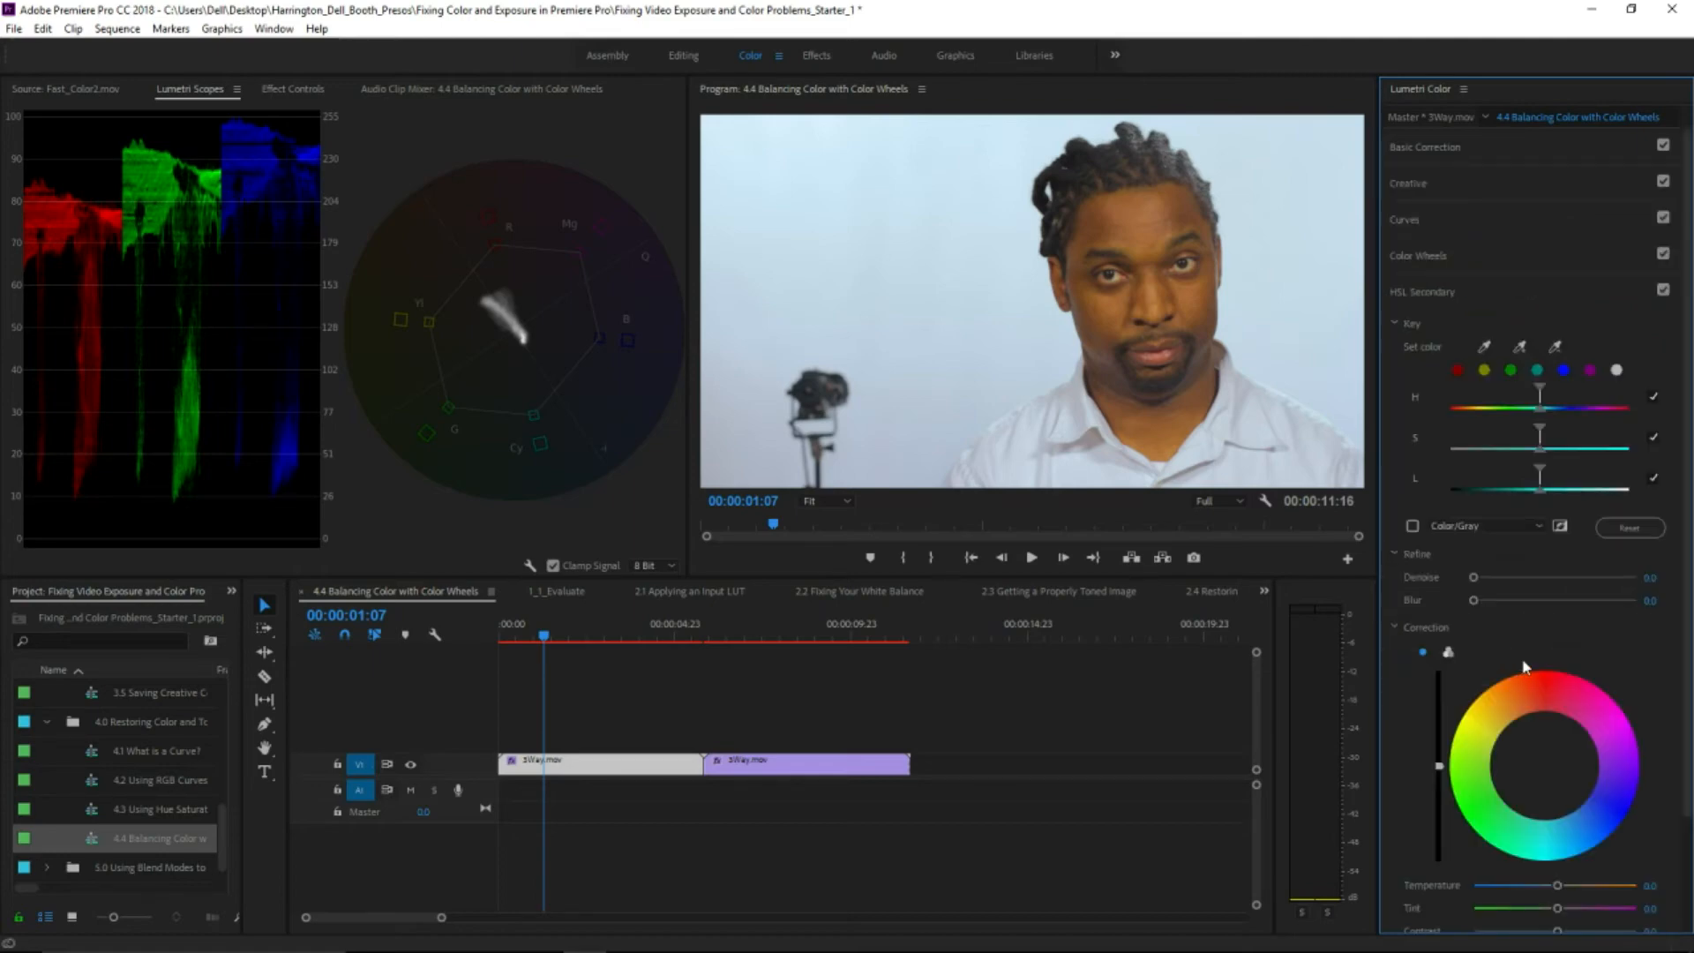
pyautogui.click(1486, 346)
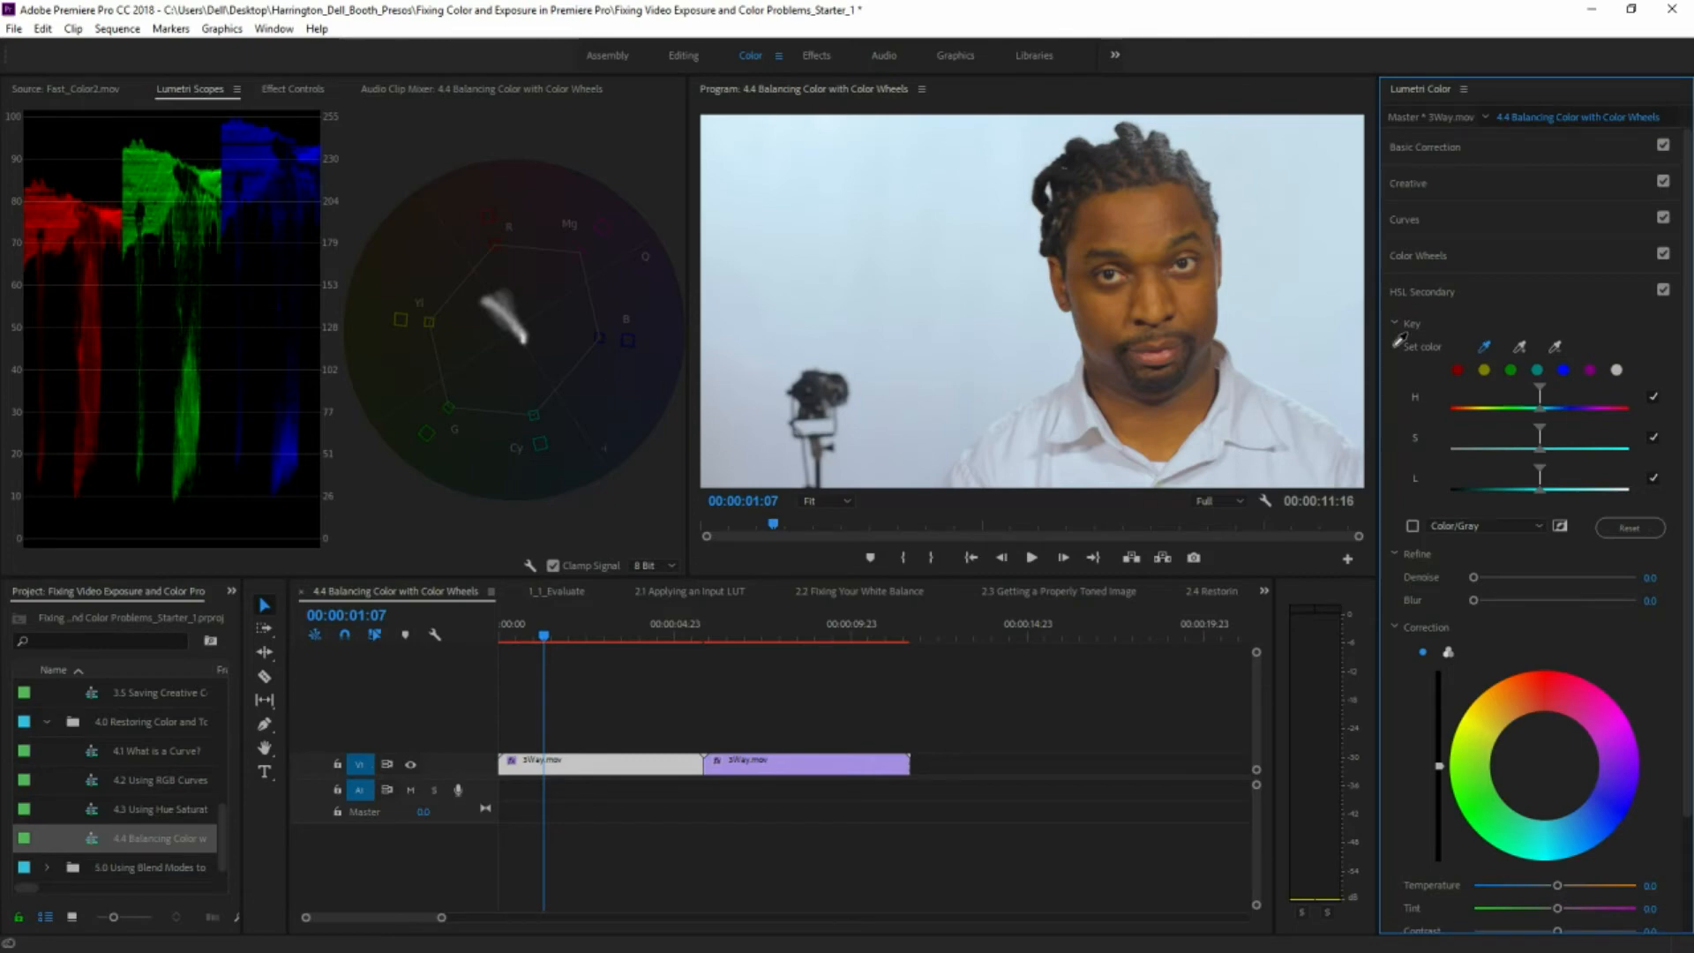
pyautogui.click(1194, 300)
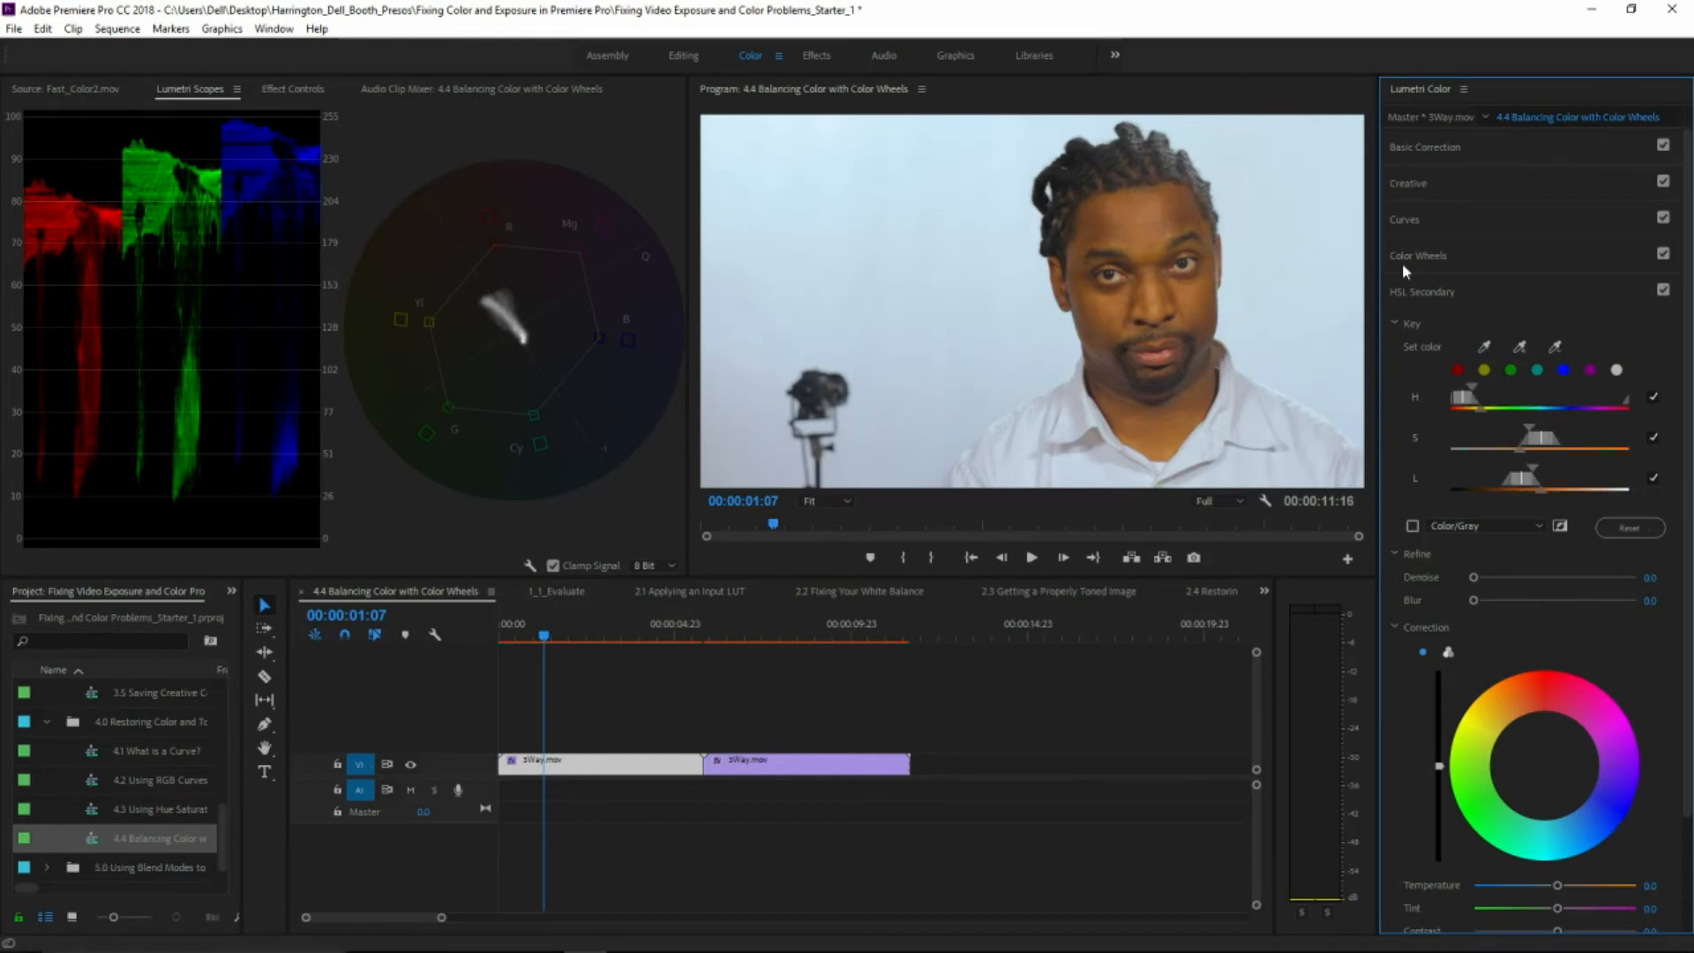
pyautogui.click(1519, 347)
pyautogui.click(1109, 320)
pyautogui.click(1412, 528)
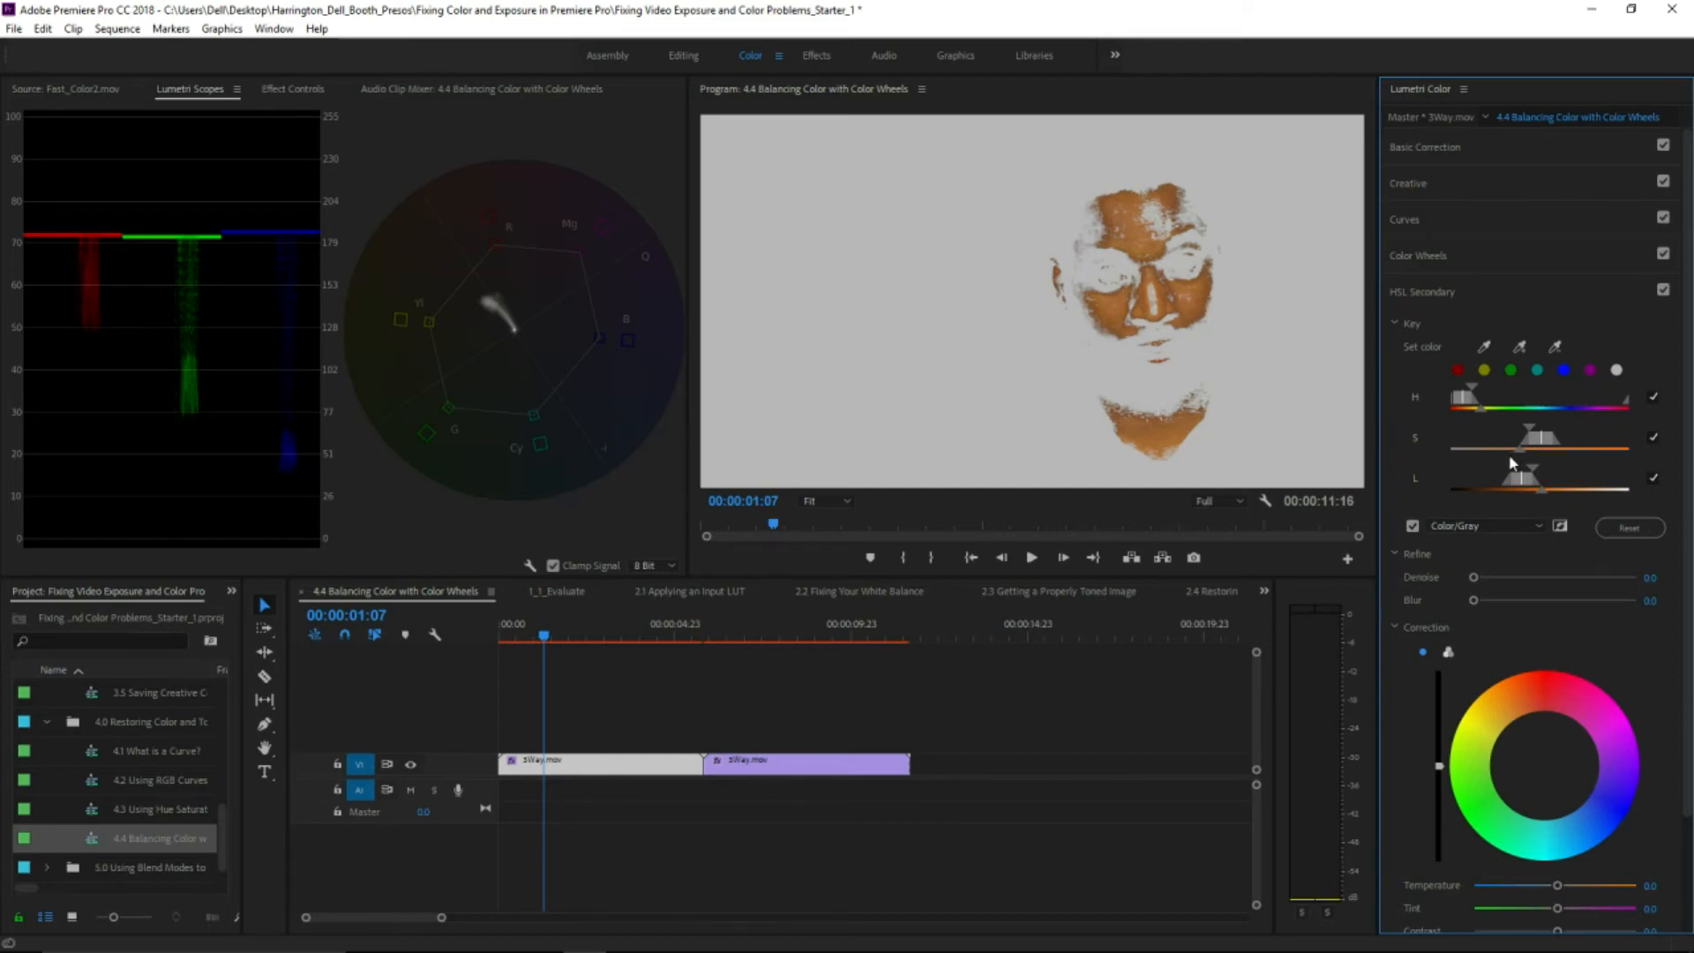
# - Widen the skin key's hue, saturation and luminance ranges, set its Blur to about 20.3 and turn off the mask view
pyautogui.moveTo(1517, 457); pyautogui.dragTo(1507, 454)
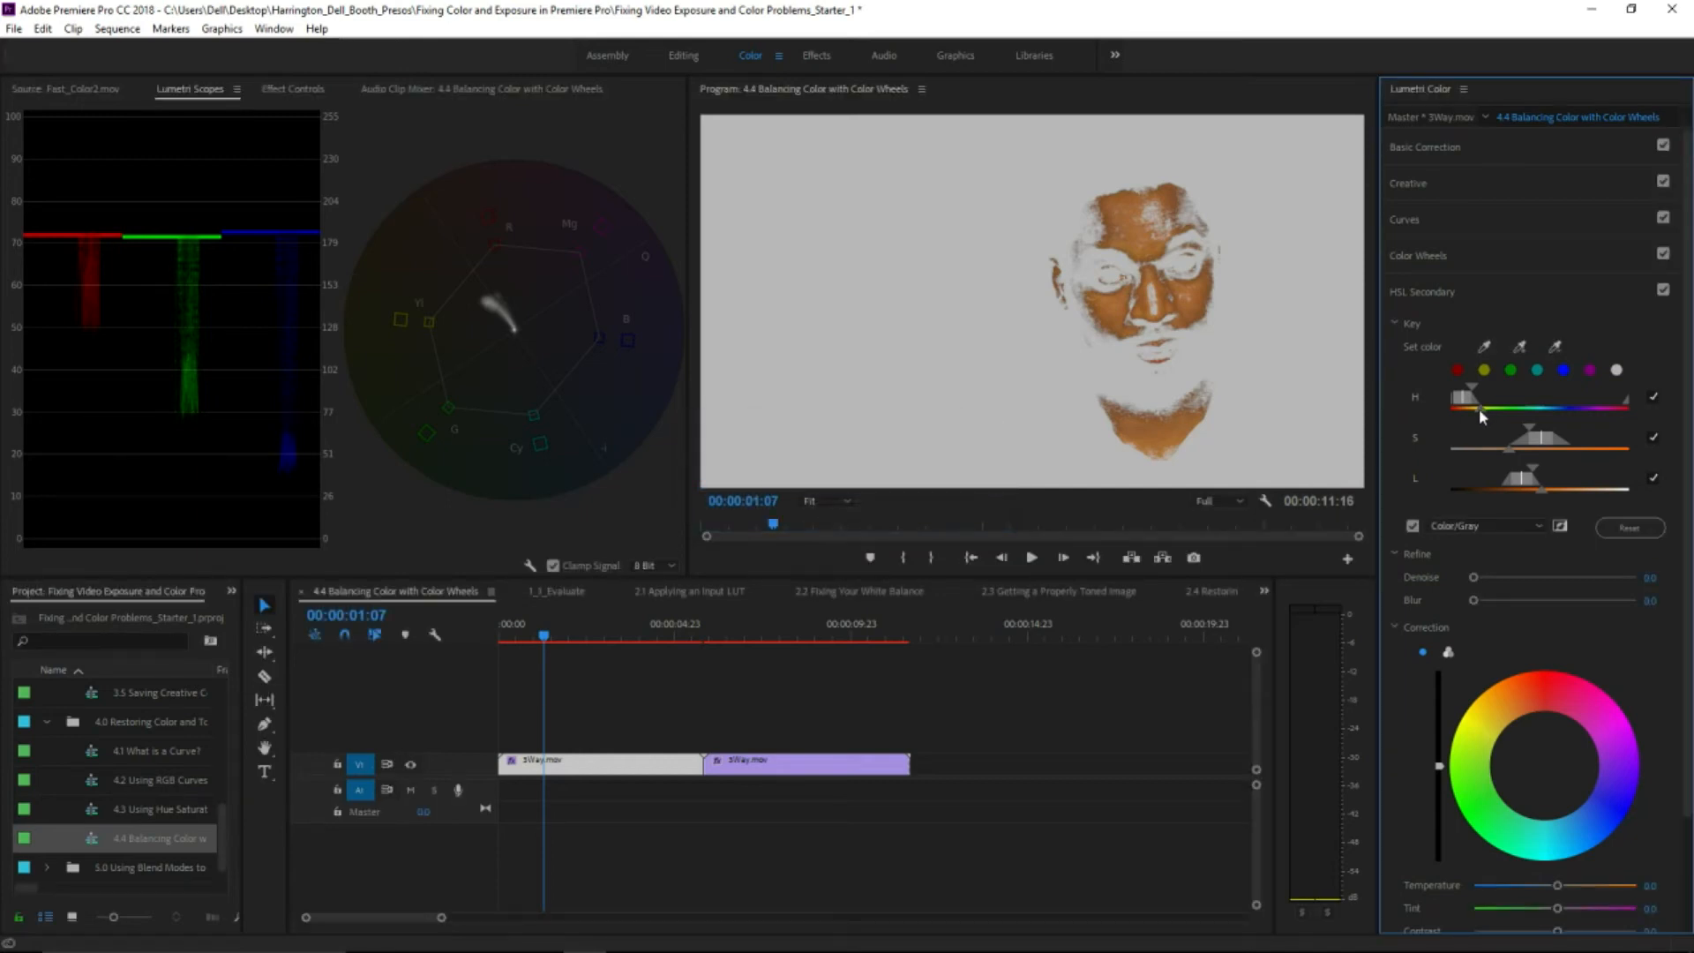
pyautogui.moveTo(1478, 409); pyautogui.dragTo(1490, 409)
pyautogui.moveTo(1535, 472); pyautogui.dragTo(1554, 474)
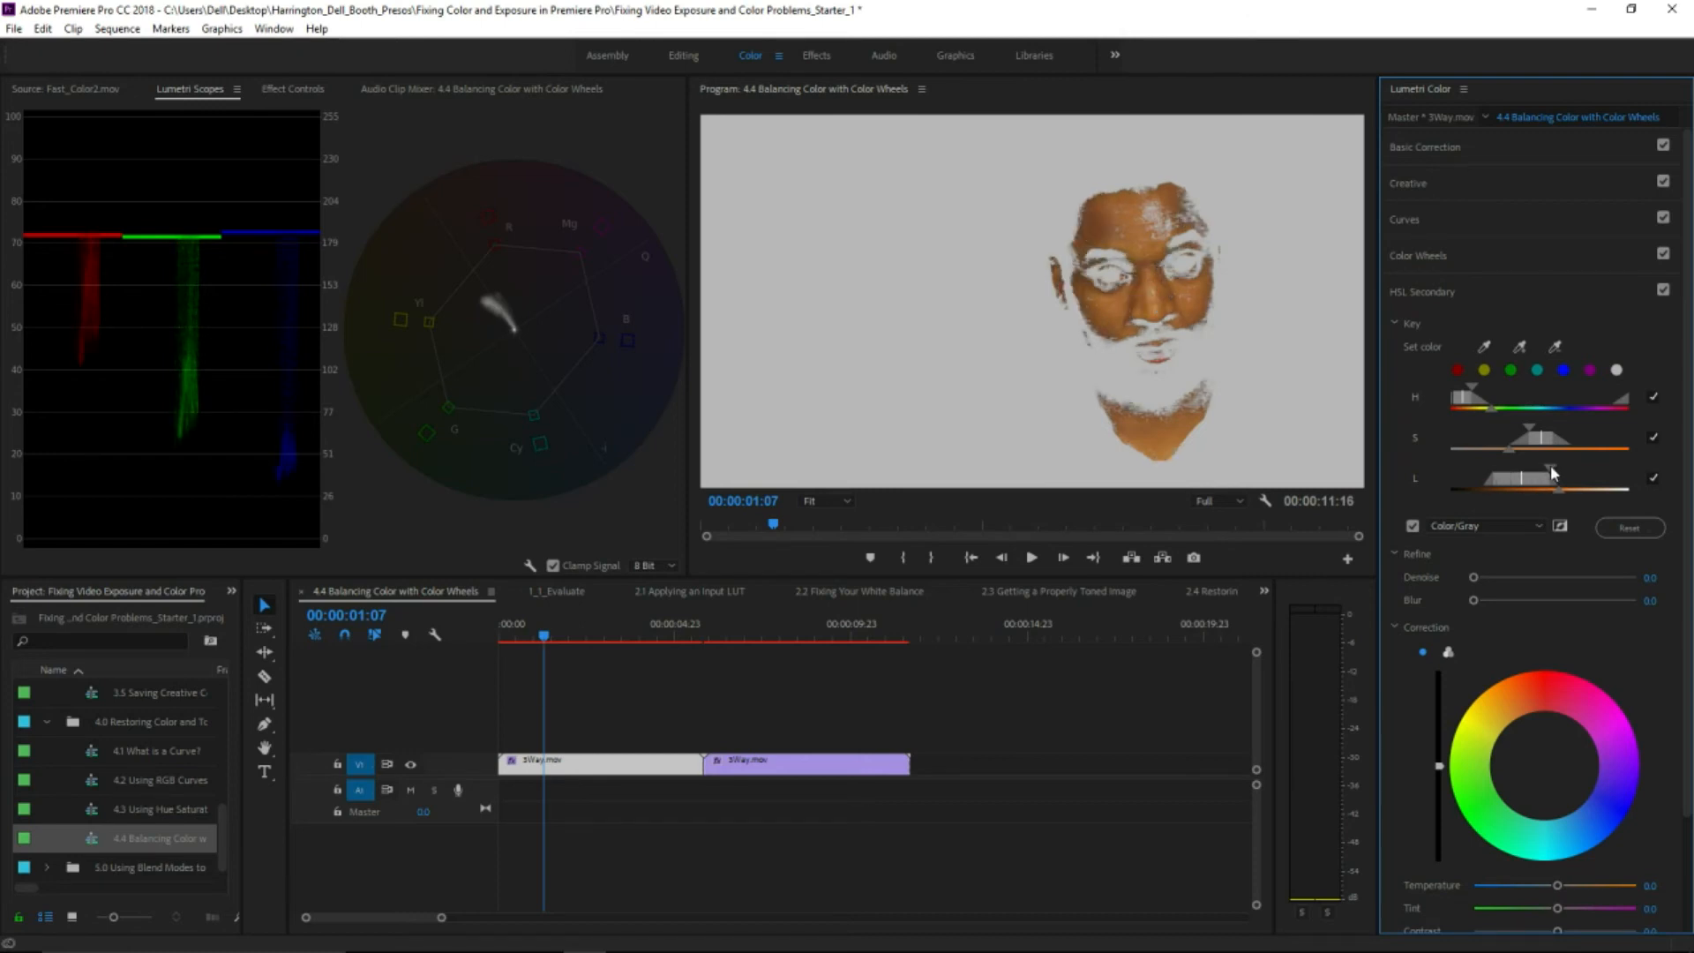
pyautogui.moveTo(1554, 474); pyautogui.dragTo(1575, 469)
pyautogui.moveTo(1533, 427); pyautogui.dragTo(1506, 429)
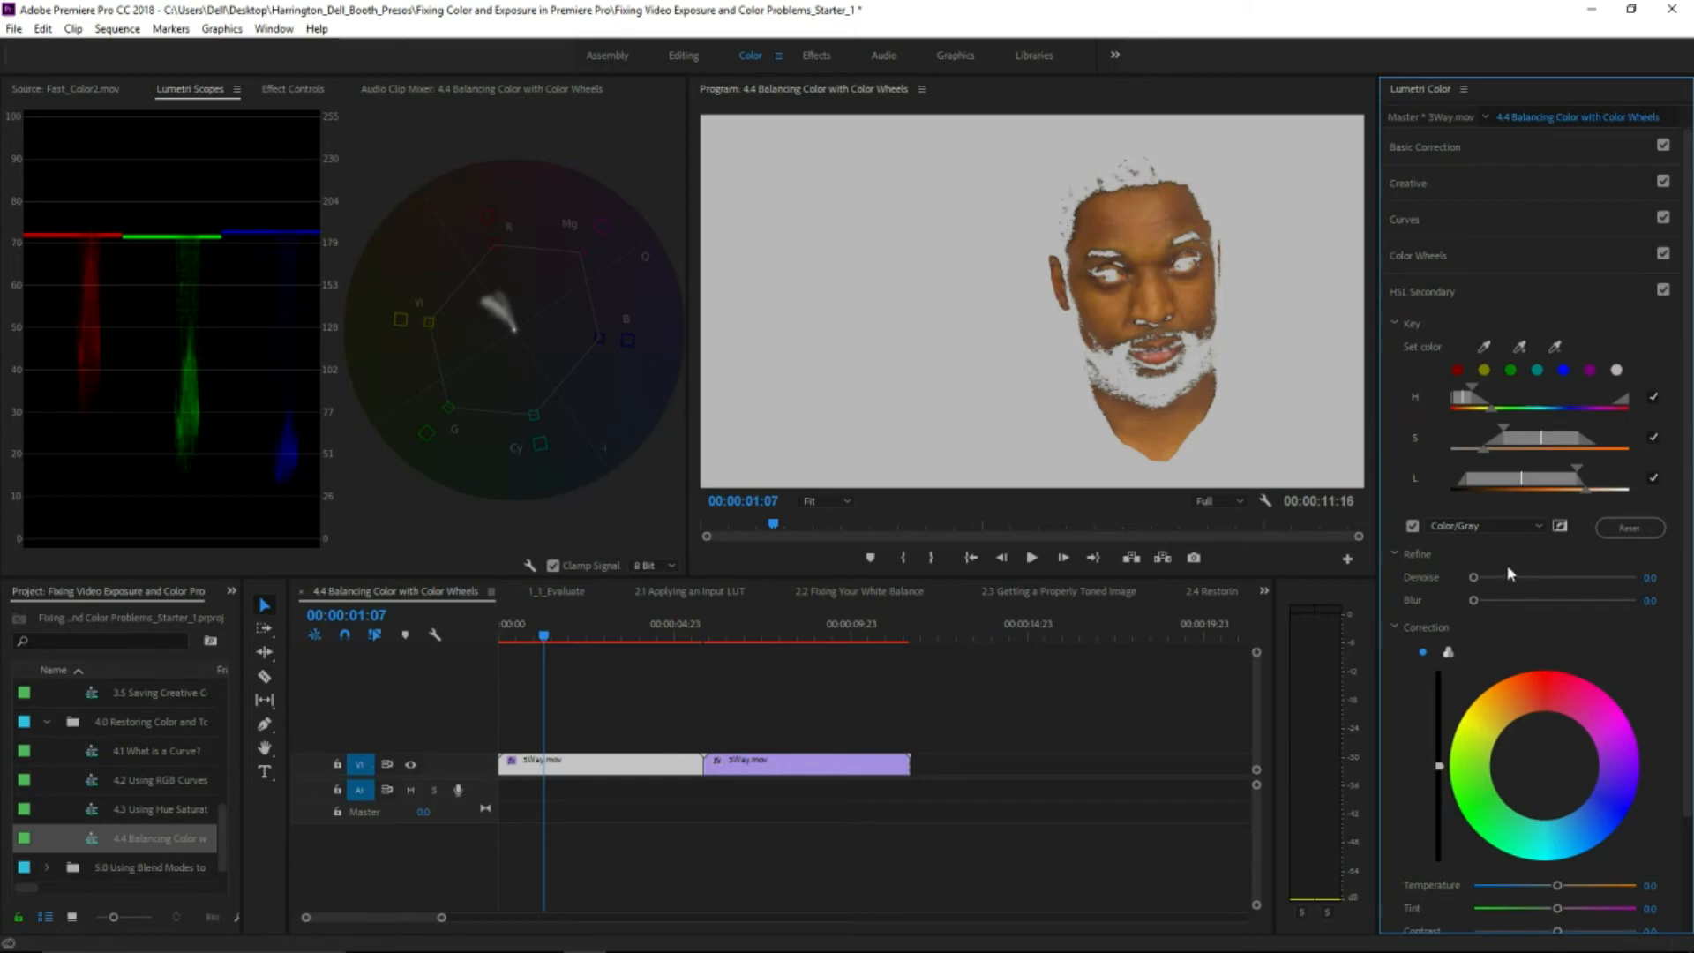
pyautogui.moveTo(1474, 600); pyautogui.dragTo(1583, 601)
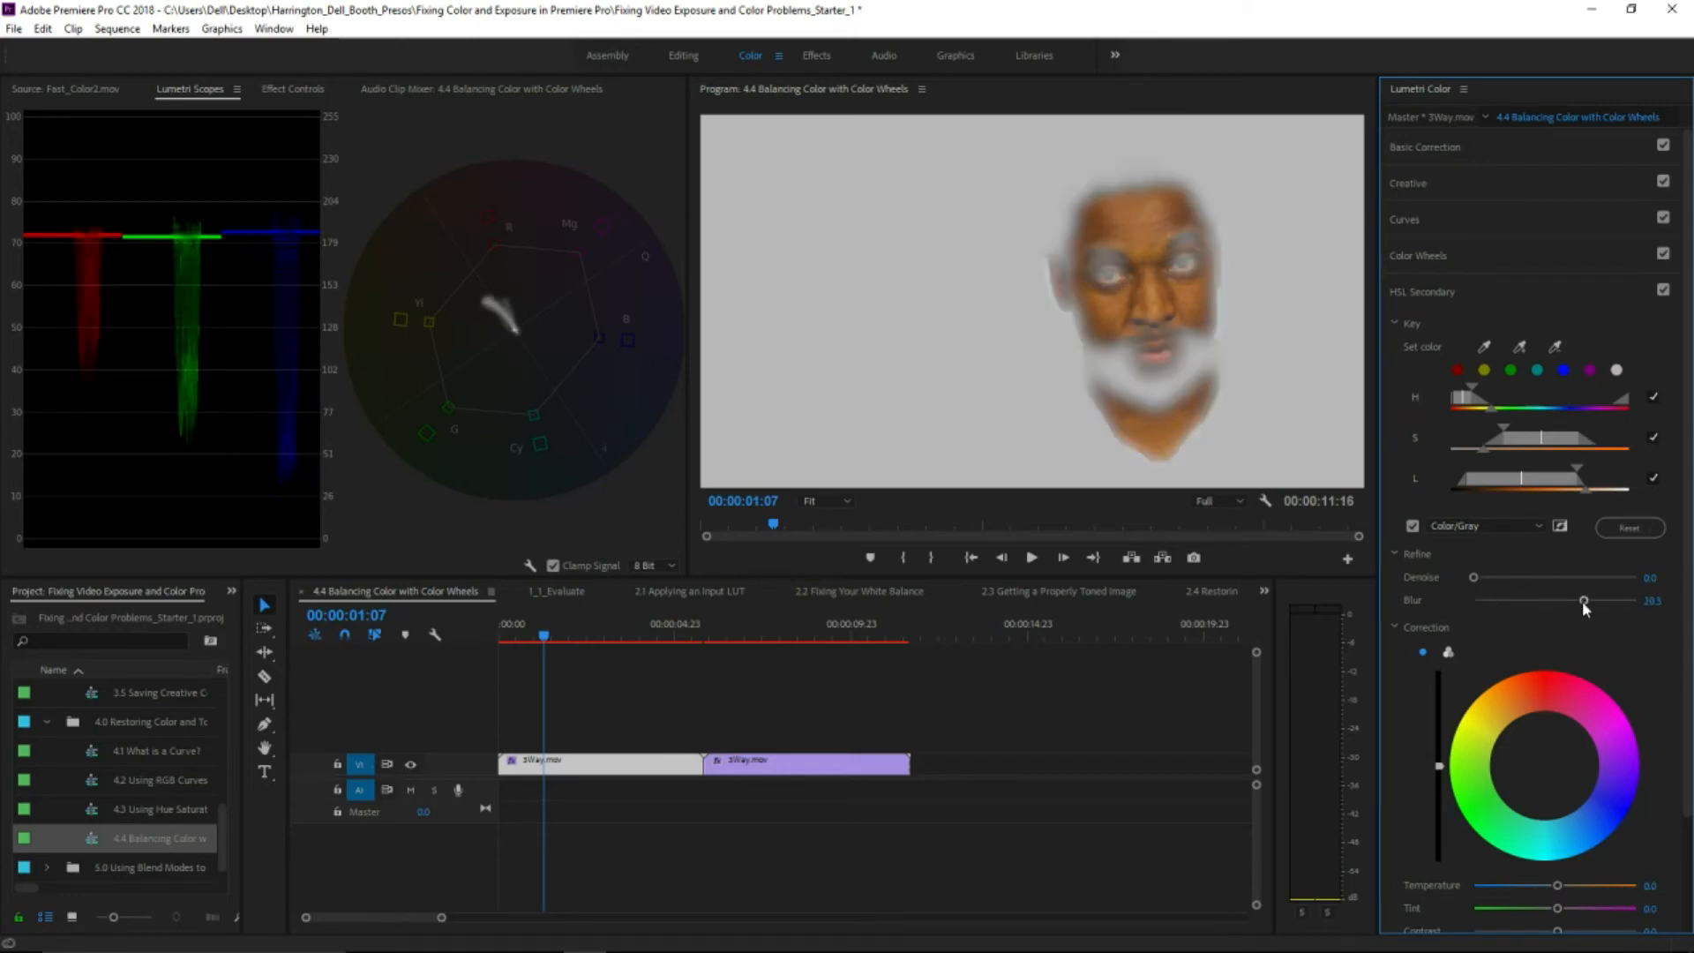
pyautogui.click(1413, 527)
# - Adjust the keyed skin's HSL Secondary correction to a Contrast of about 10.5 and a Saturation of about 86
pyautogui.scroll(-2, 1638, 653)
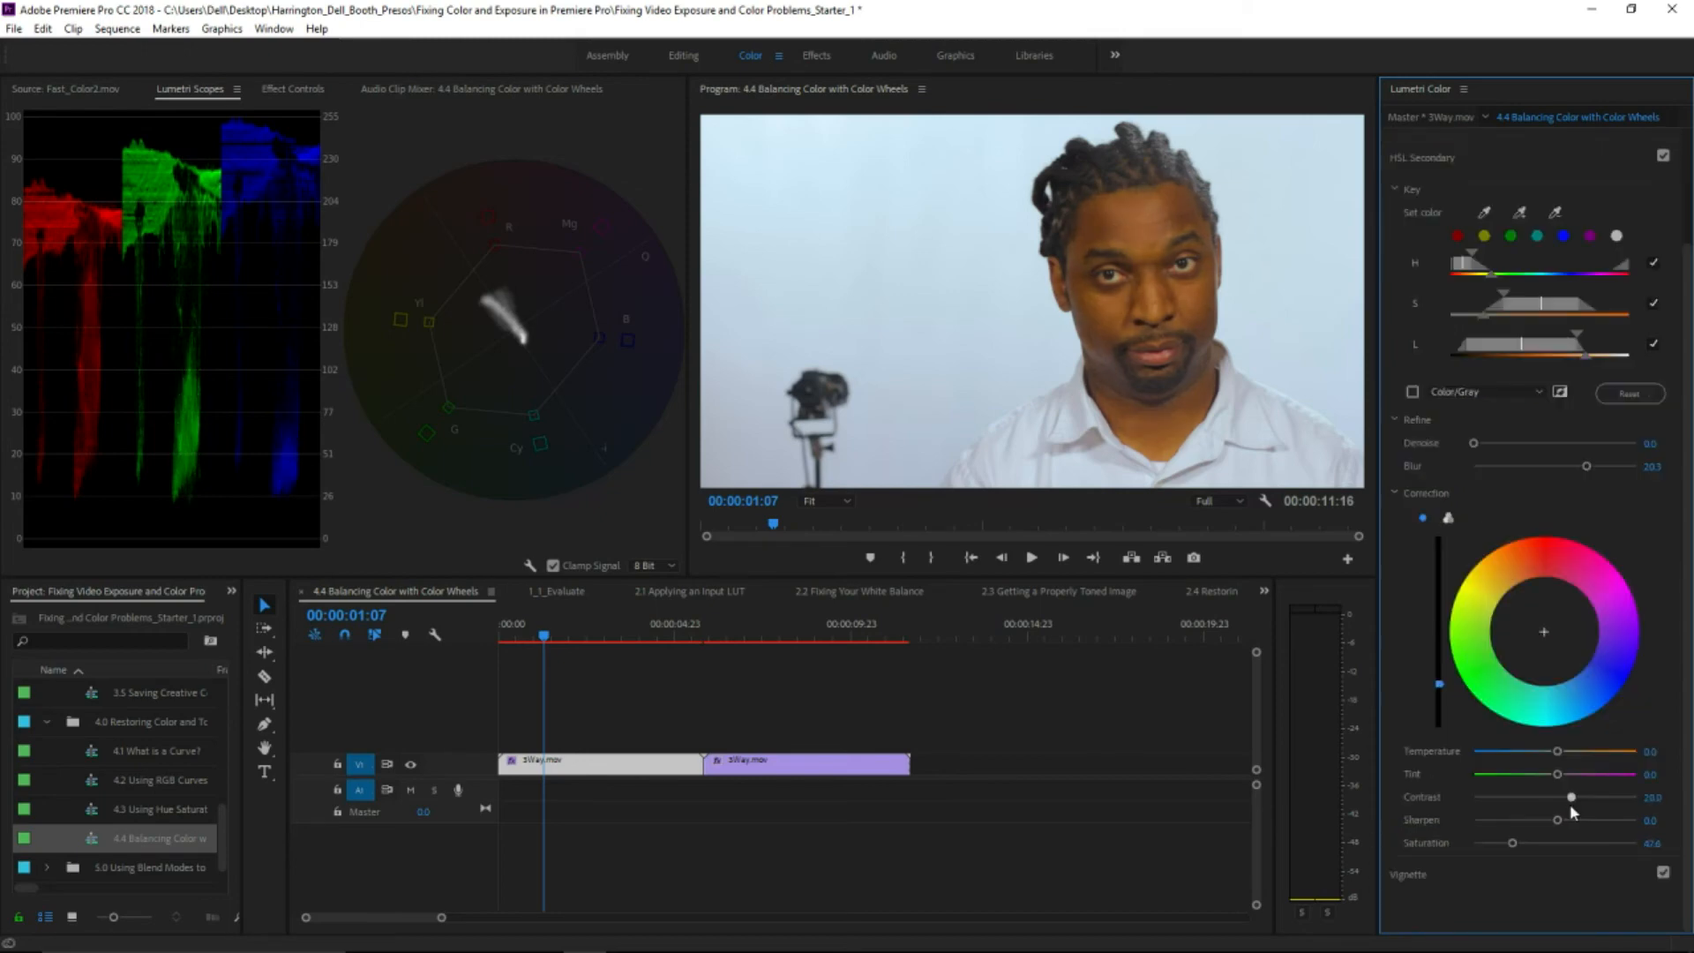
pyautogui.moveTo(1570, 803); pyautogui.dragTo(1553, 803)
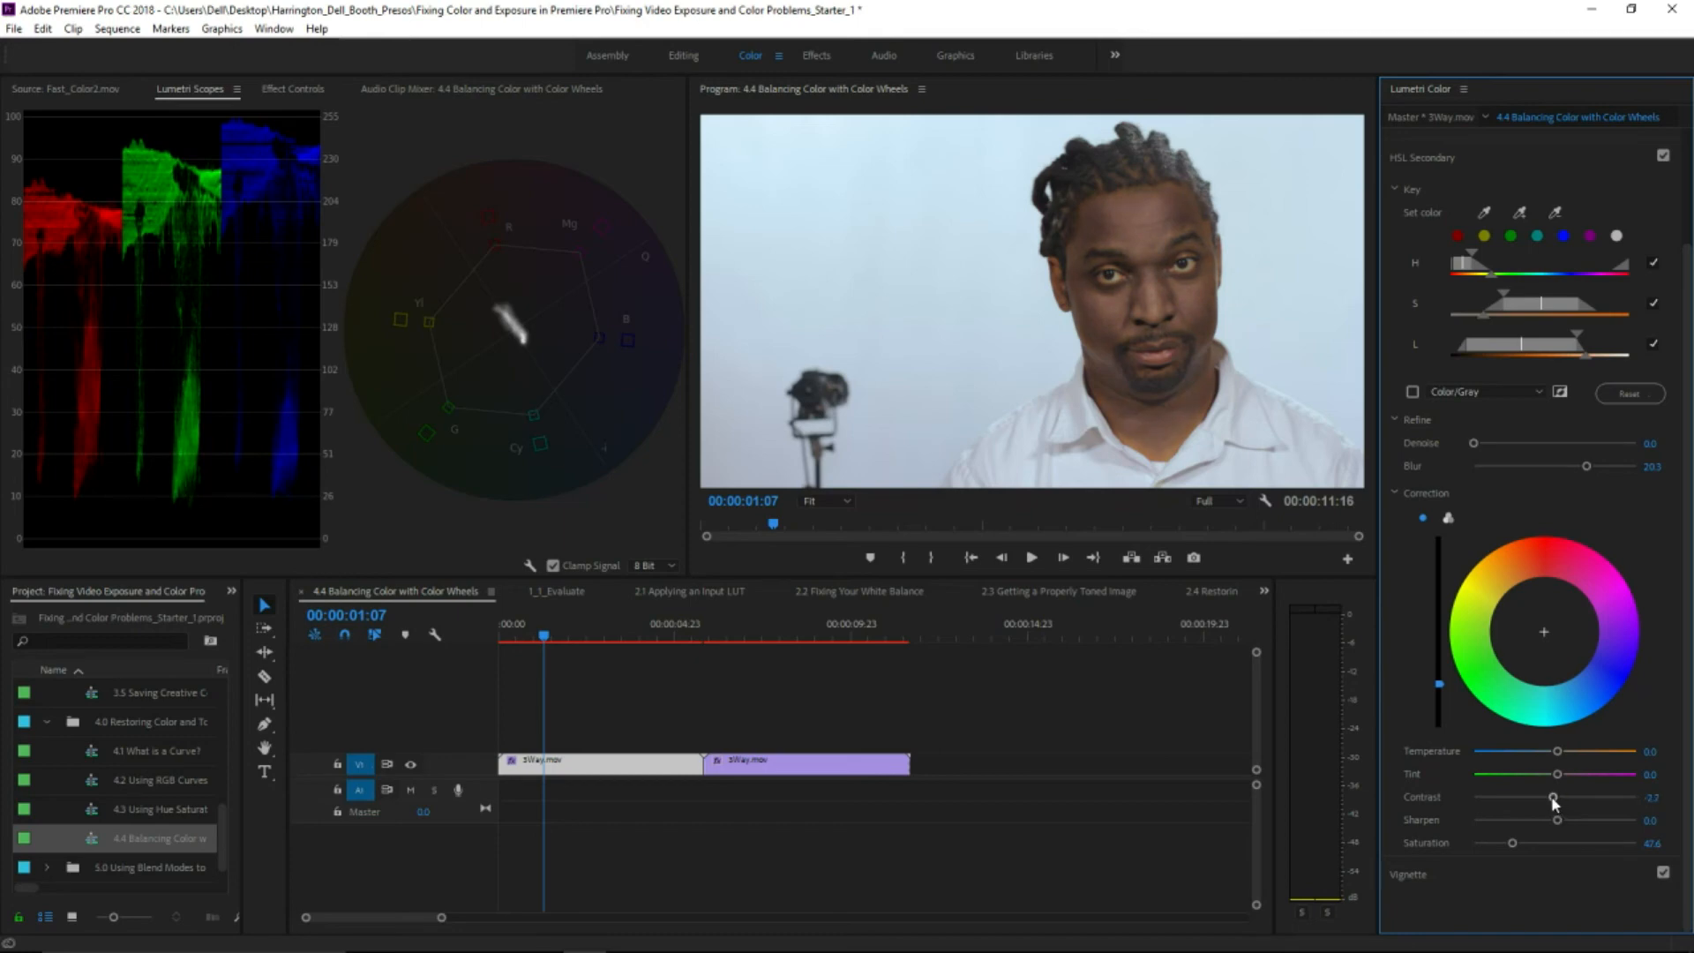
pyautogui.moveTo(1514, 844); pyautogui.dragTo(1545, 845)
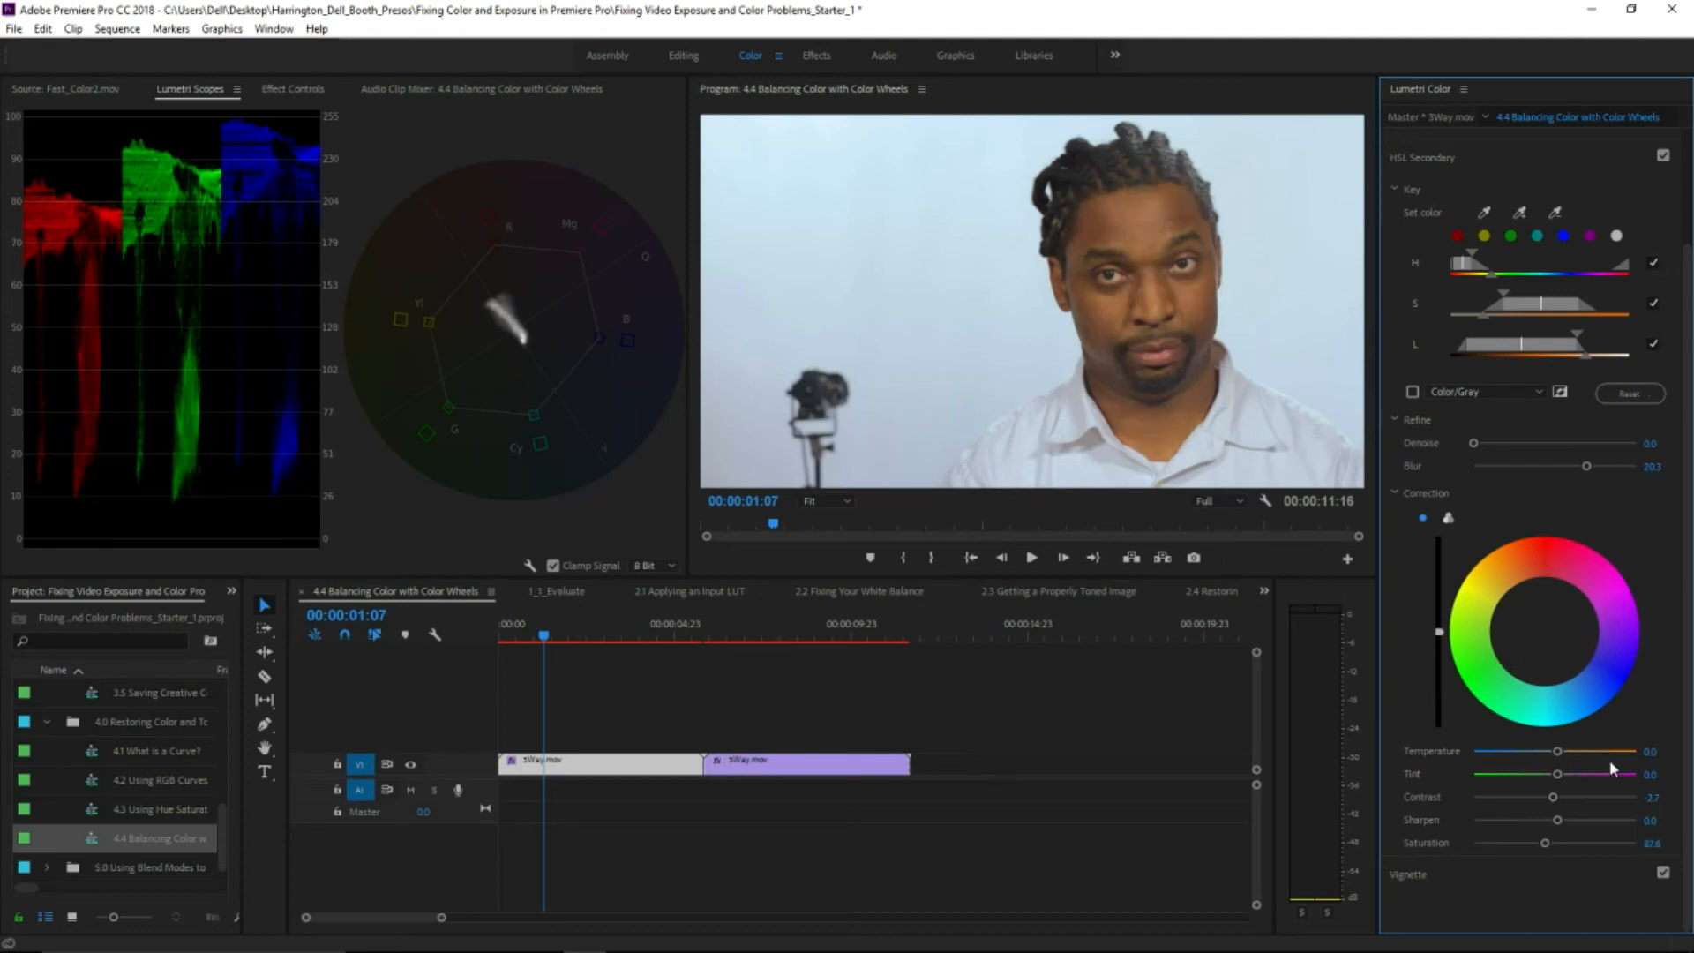
pyautogui.moveTo(1543, 844); pyautogui.dragTo(1524, 844)
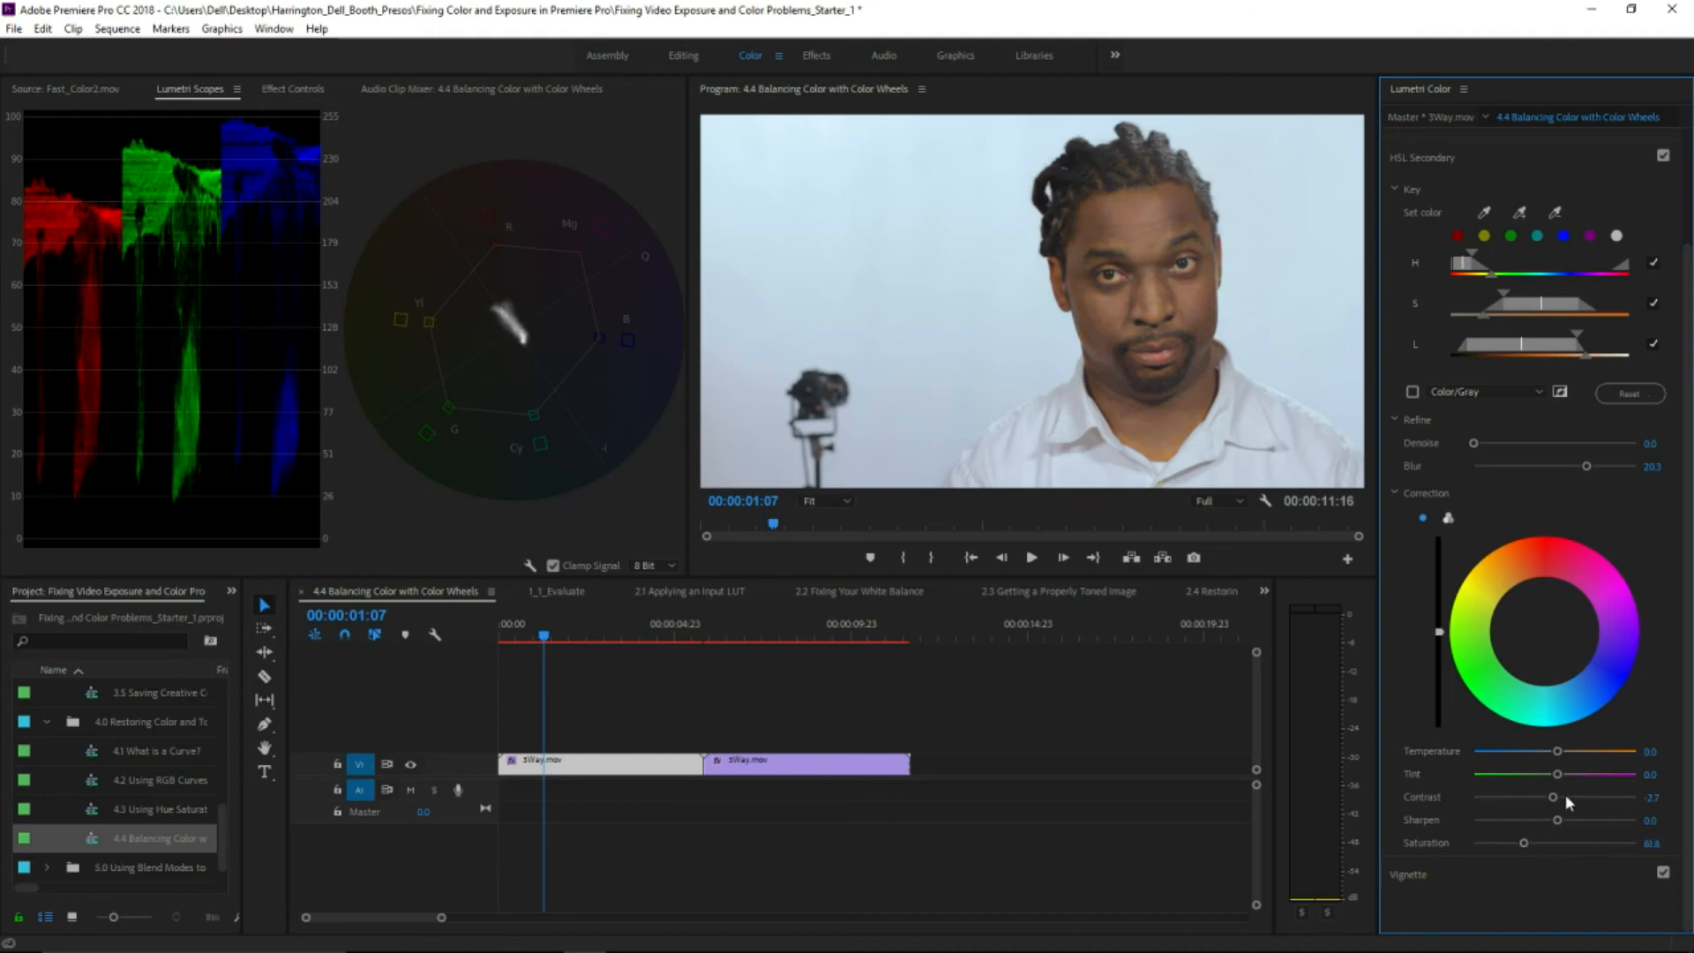
pyautogui.moveTo(1533, 845); pyautogui.dragTo(1543, 845)
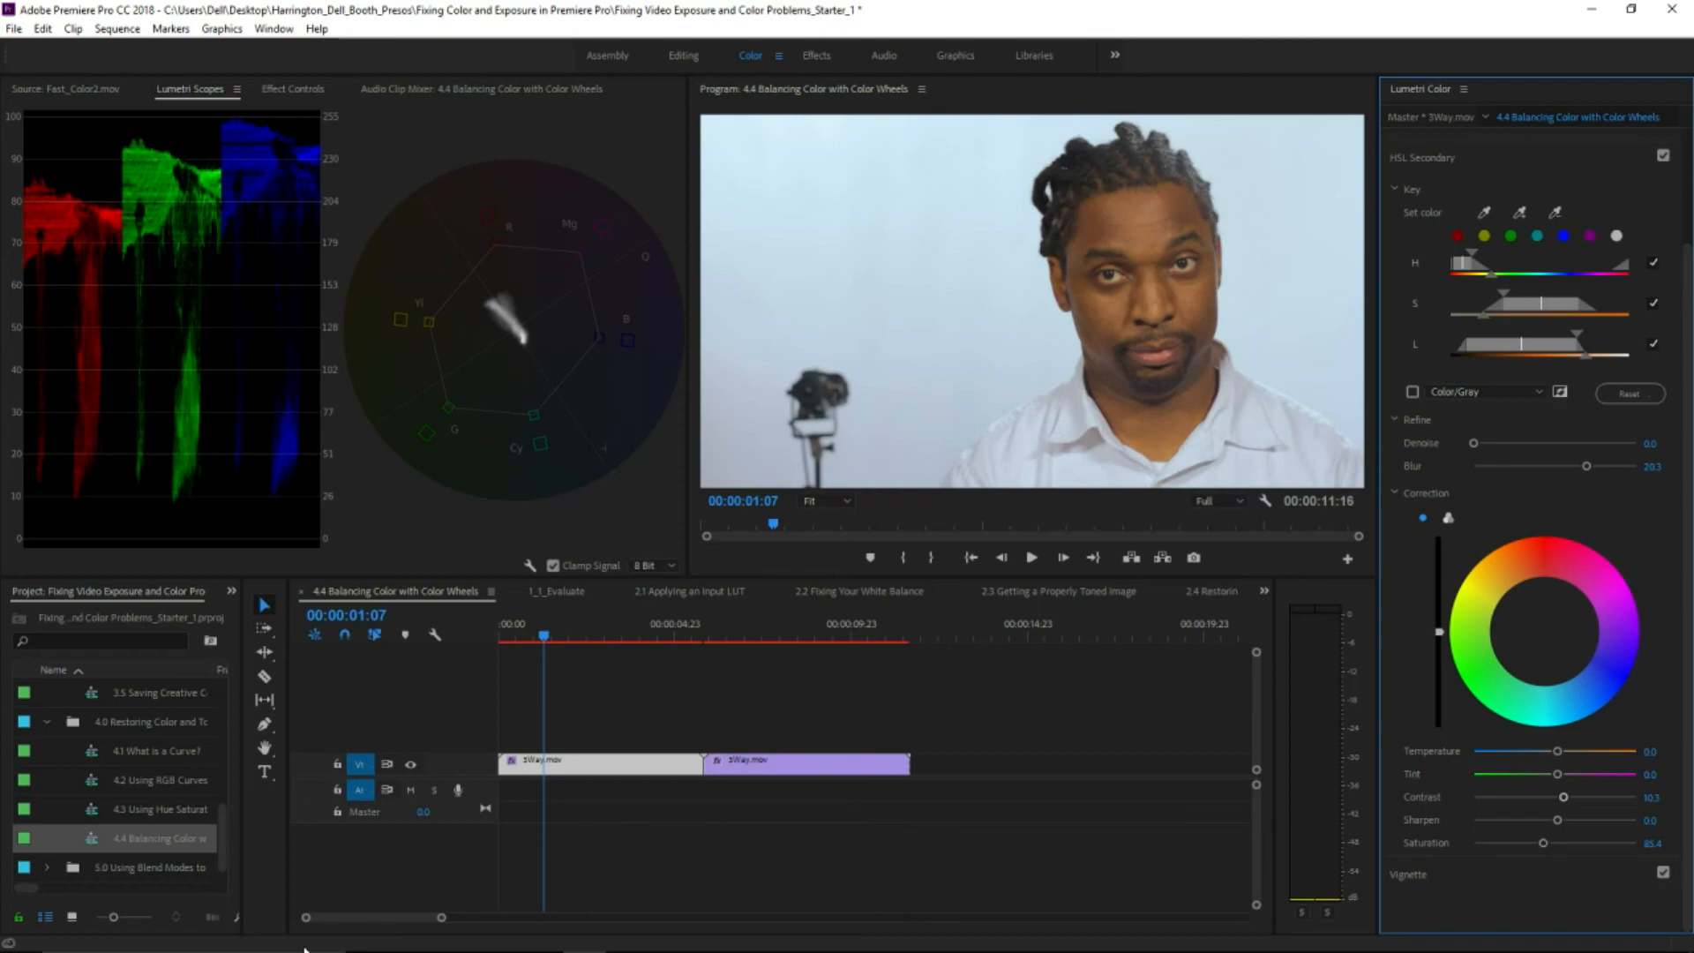
pyautogui.moveTo(304, 949)
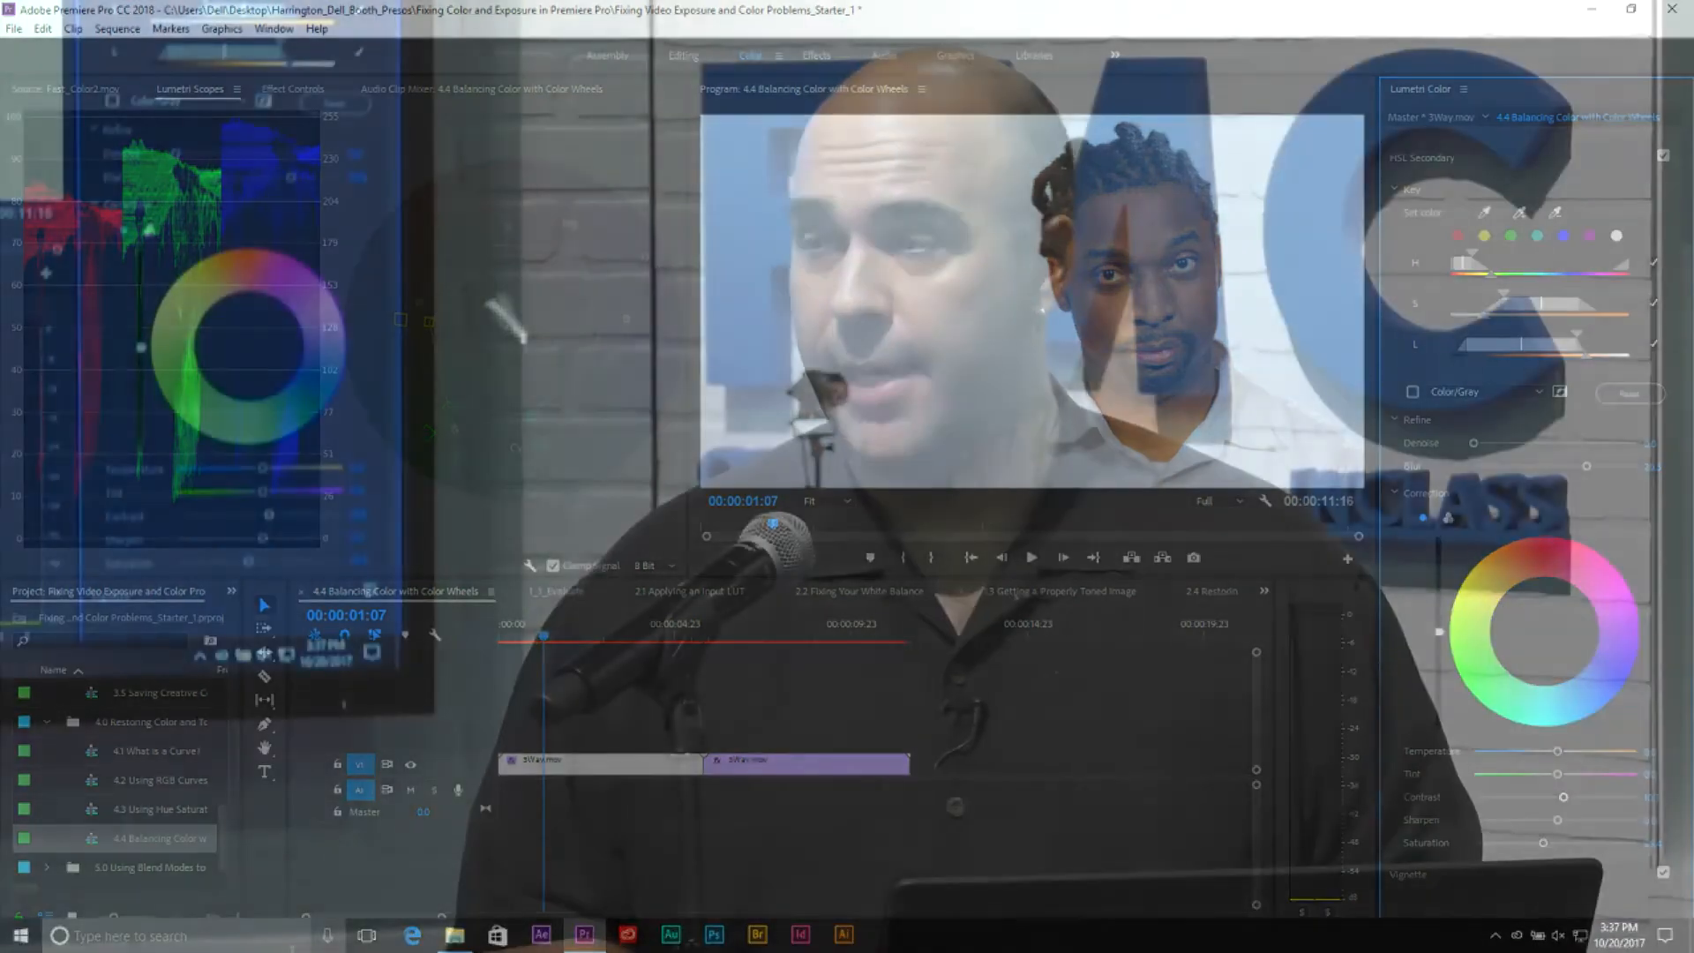